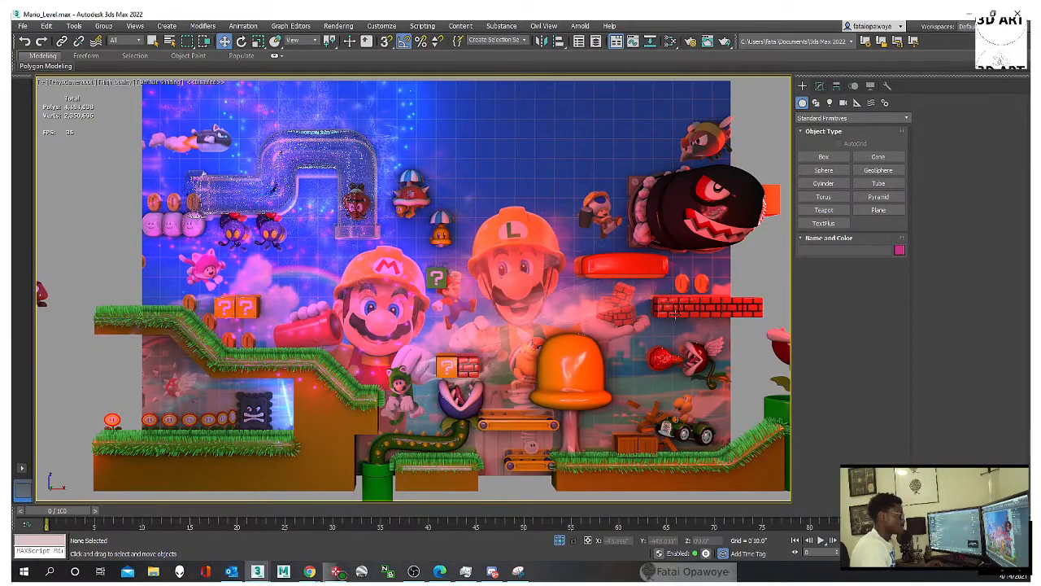
# Step: Switch to the perspective view of the pink cat-suit character and set the viewport quality to Standard
pyautogui.press('p')
pyautogui.moveTo(694, 316); pyautogui.dragTo(432, 303, button='middle')
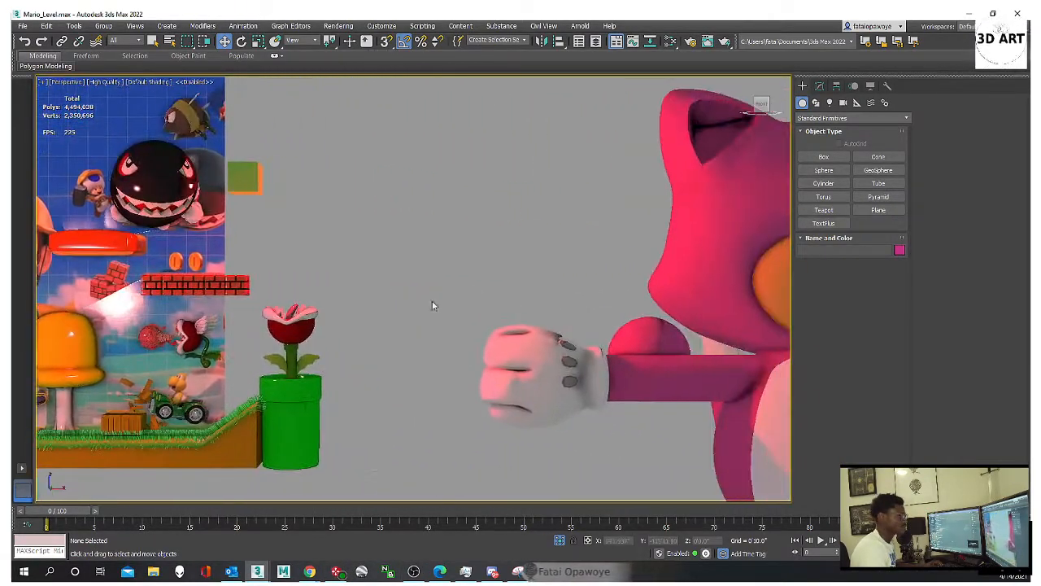
pyautogui.moveTo(705, 328); pyautogui.dragTo(441, 256, button='middle')
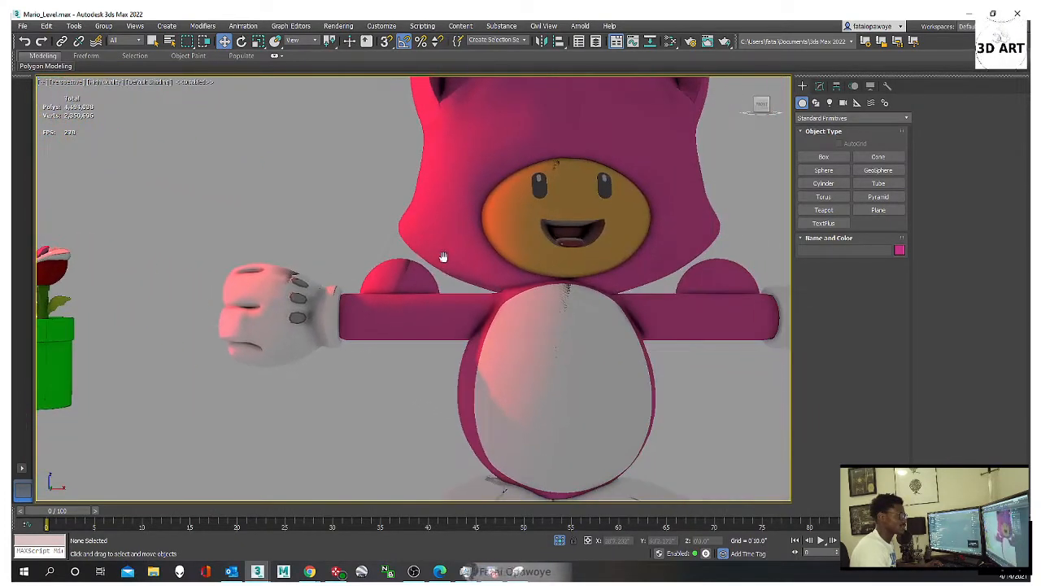
pyautogui.moveTo(588, 272); pyautogui.dragTo(505, 285, button='middle')
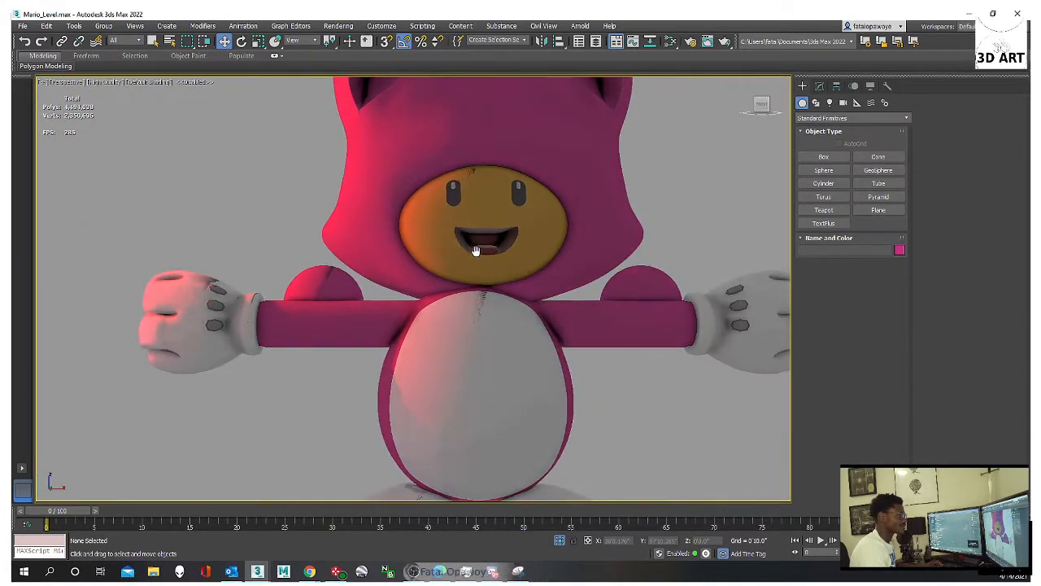
pyautogui.click(492, 211)
pyautogui.moveTo(488, 242); pyautogui.dragTo(482, 289, button='middle')
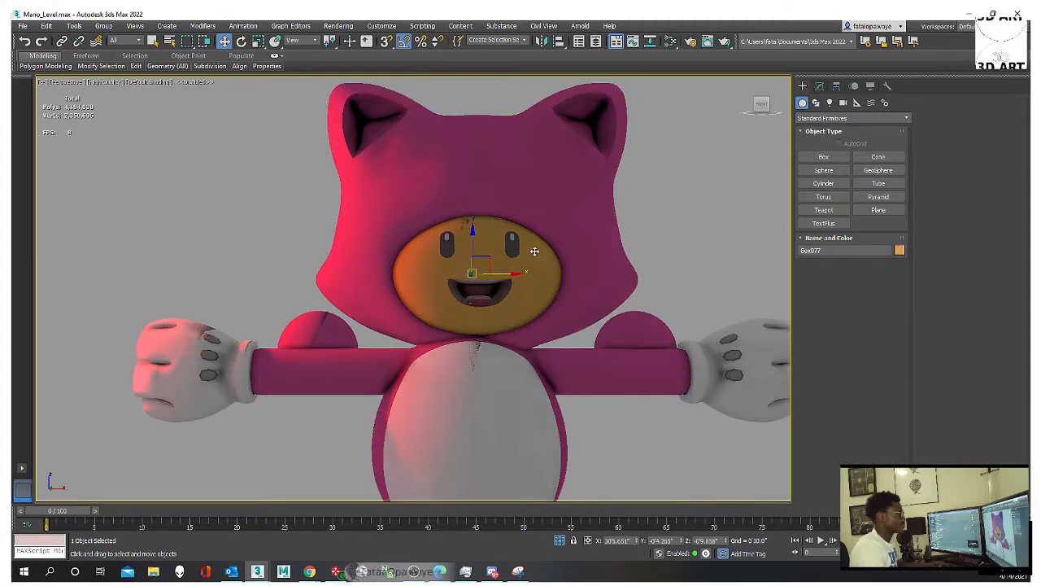
pyautogui.moveTo(541, 212); pyautogui.dragTo(548, 176, button='middle')
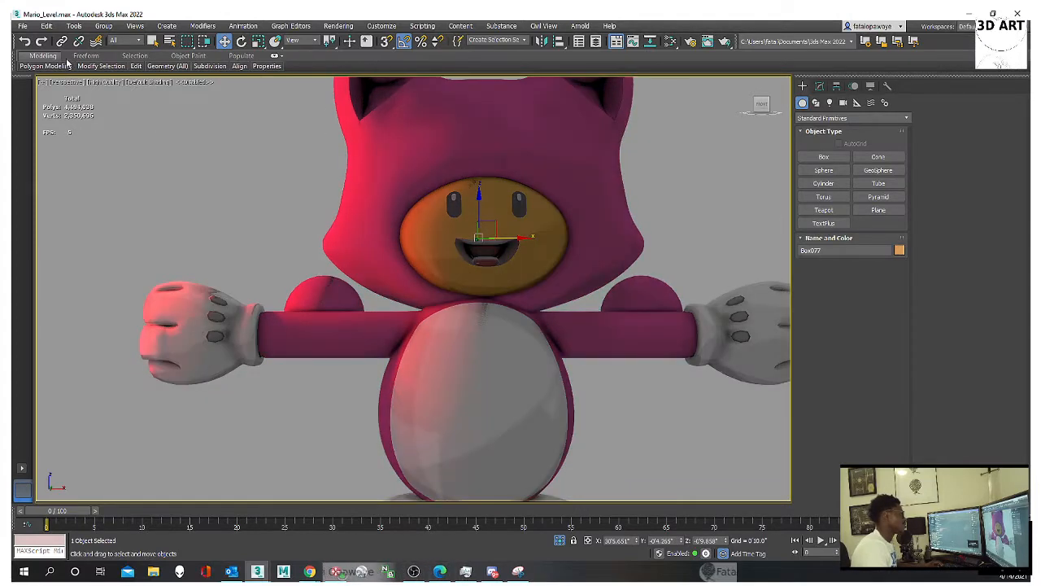
pyautogui.click(101, 82)
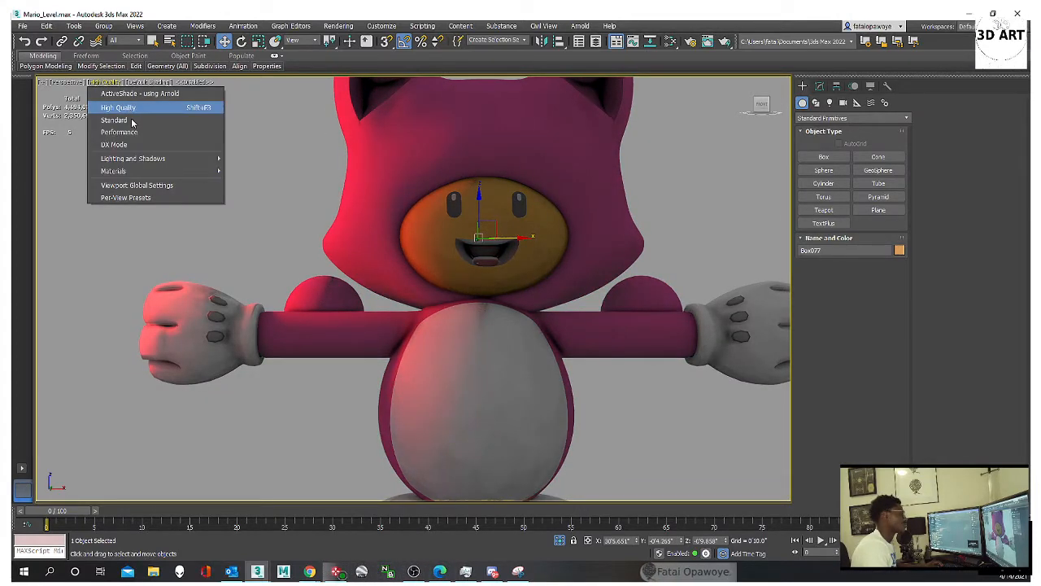
pyautogui.click(118, 119)
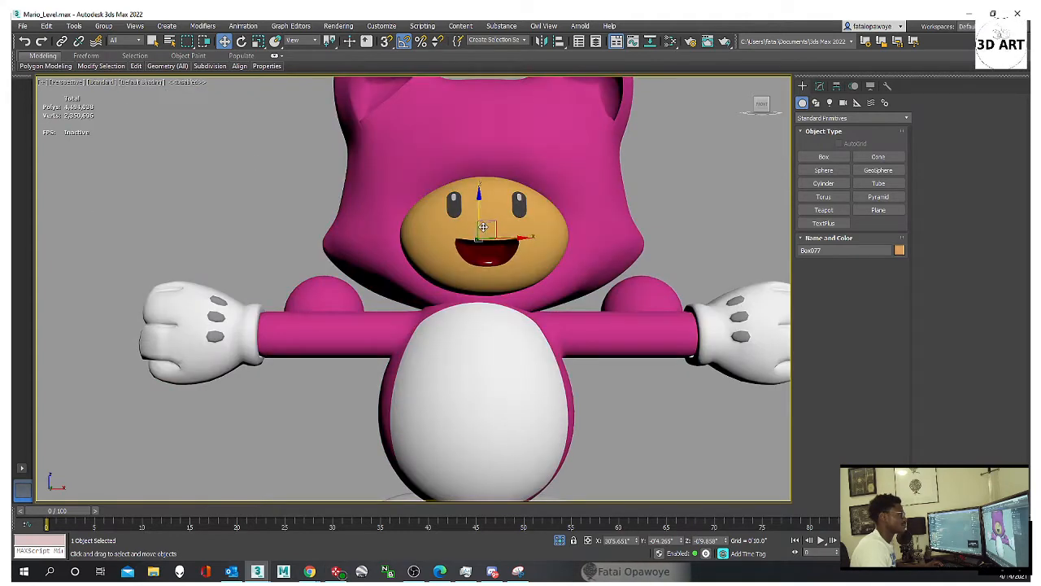
# Step: Select all parts of the pink cat-suit character, isolate them and show them in the front view
pyautogui.scroll(-5, 483, 226)
pyautogui.moveTo(537, 327); pyautogui.dragTo(328, 101)
pyautogui.hotkey('alt', 'q')
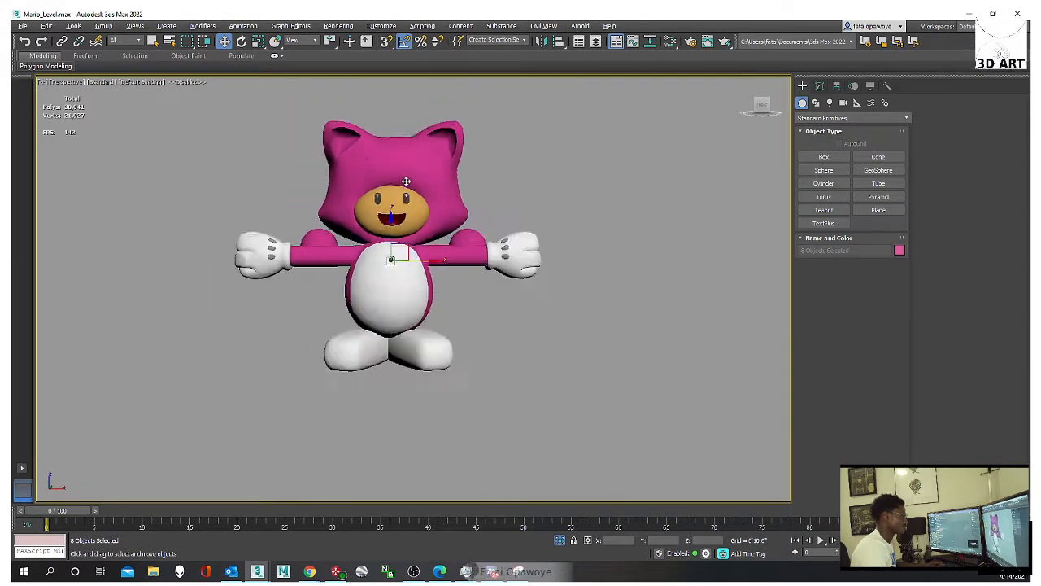
pyautogui.press('f')
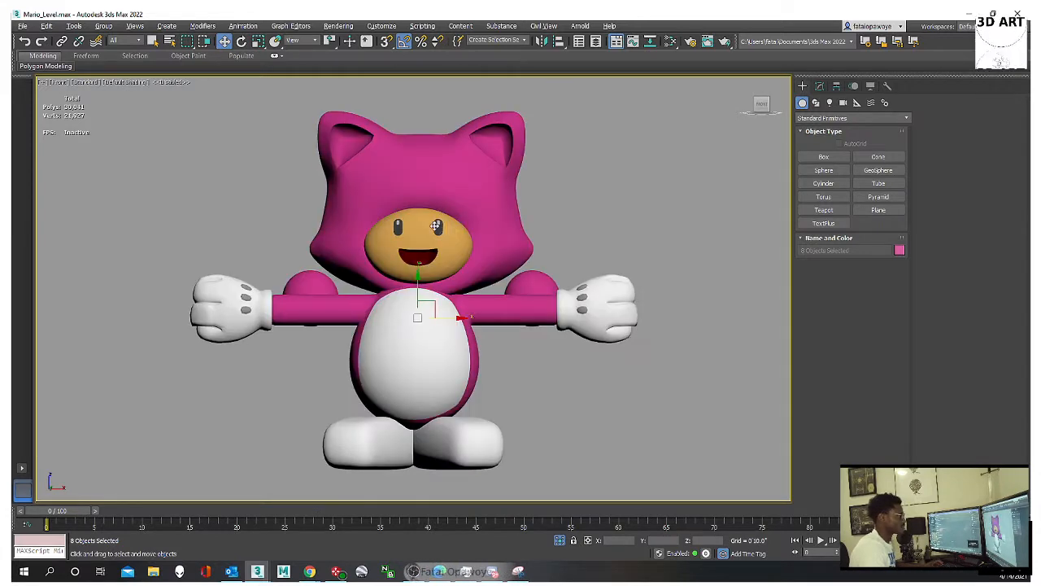
pyautogui.moveTo(435, 227); pyautogui.dragTo(346, 171, button='middle')
# Step: Create a box beside the character's outstretched hand, about 16' long, 3'9" wide and 1'6" deep
pyautogui.click(824, 157)
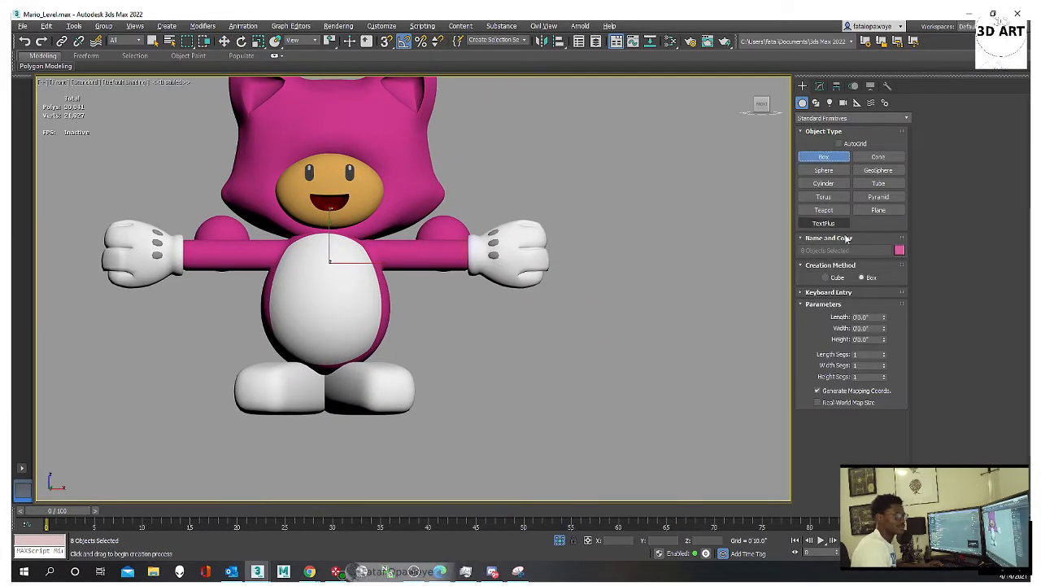
pyautogui.click(869, 317)
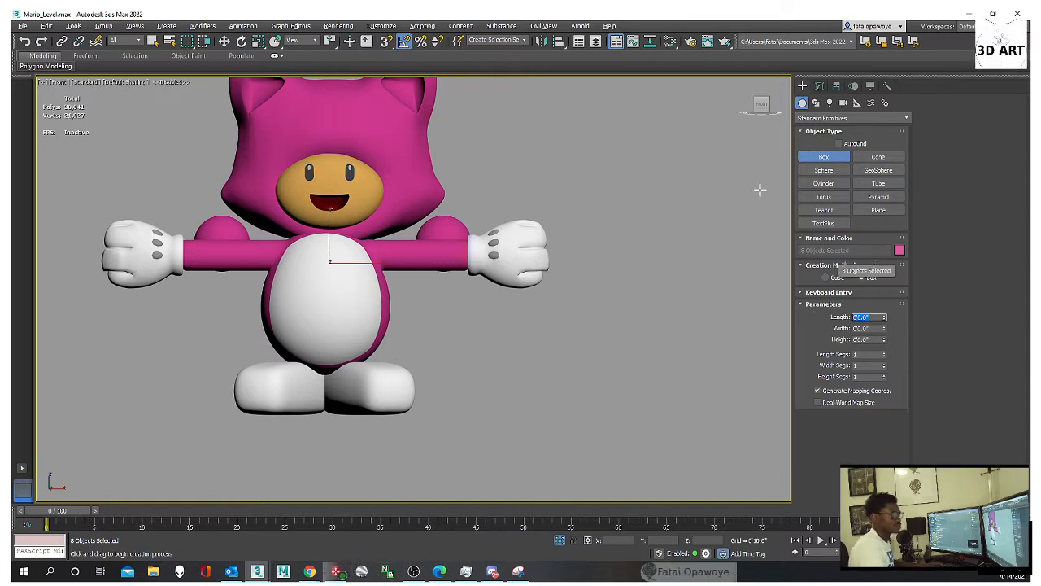
pyautogui.moveTo(630, 328); pyautogui.dragTo(559, 311, button='middle')
pyautogui.scroll(-5, 559, 311)
pyautogui.moveTo(549, 334); pyautogui.dragTo(521, 221)
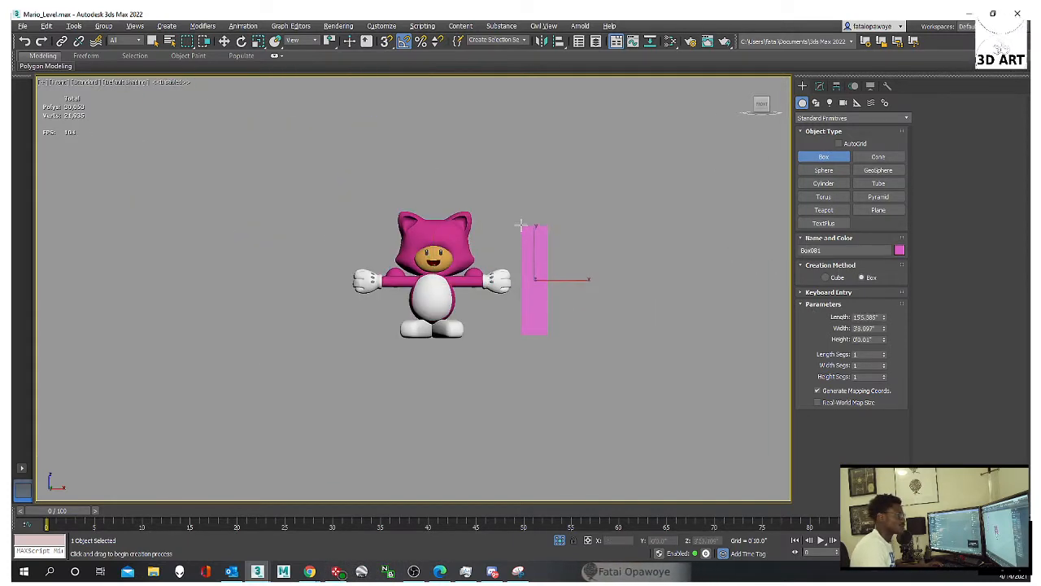
pyautogui.moveTo(592, 233); pyautogui.dragTo(562, 243, button='middle')
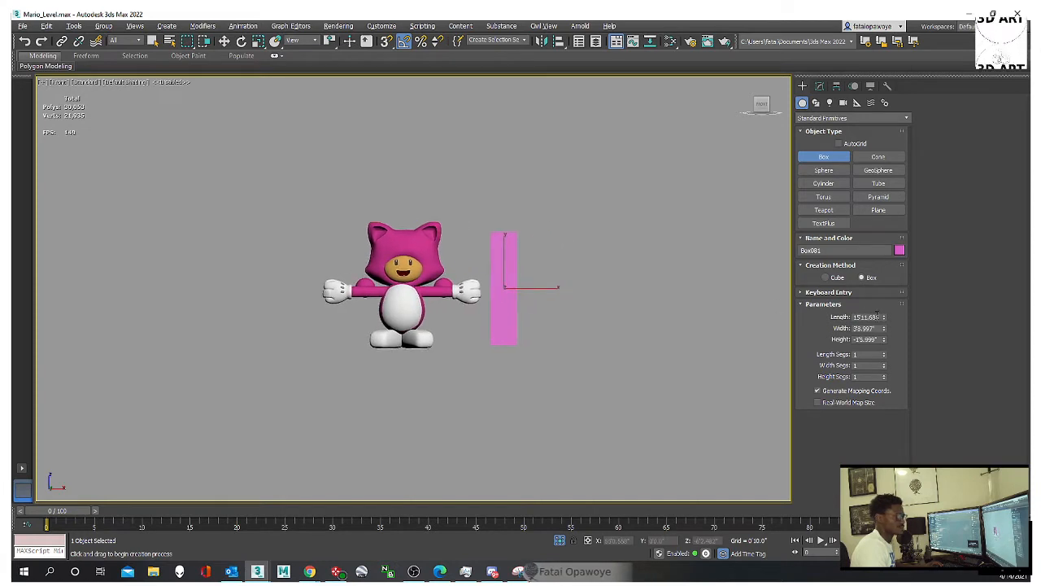
# Step: Set the new box's length, width and height each to 6 inches
pyautogui.doubleClick(864, 318)
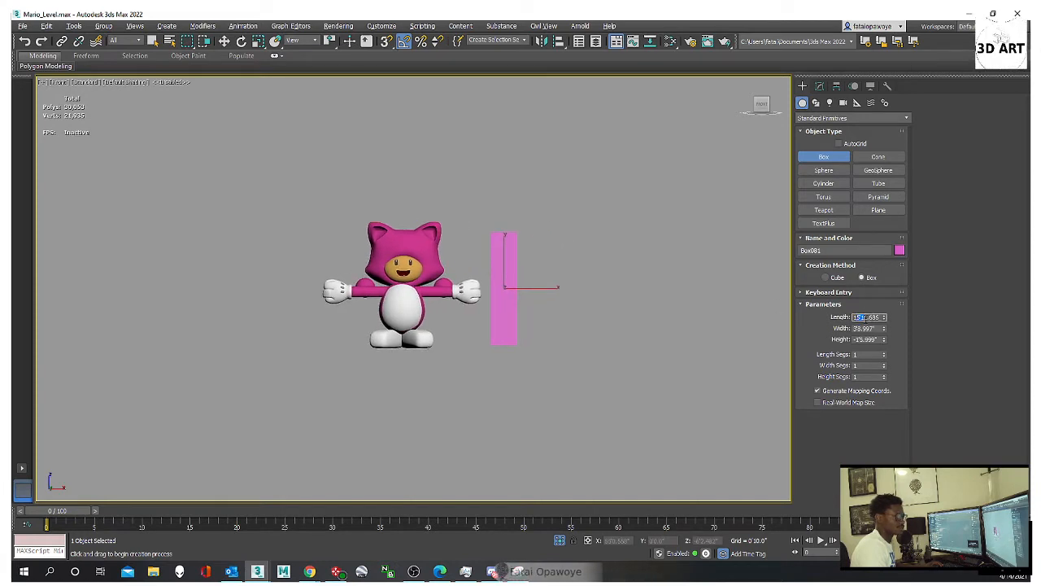
pyautogui.click(919, 329)
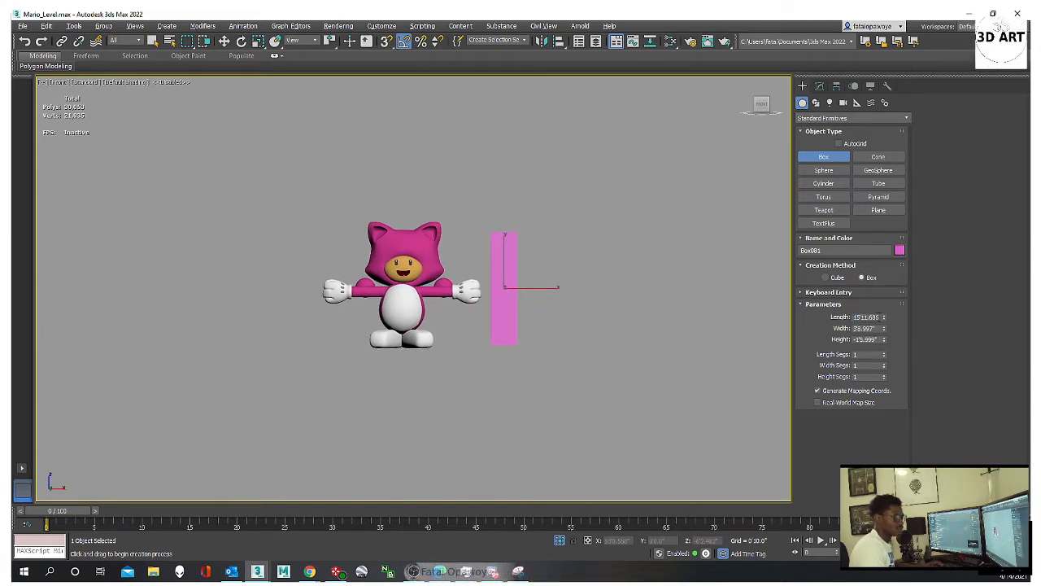
pyautogui.click(878, 317)
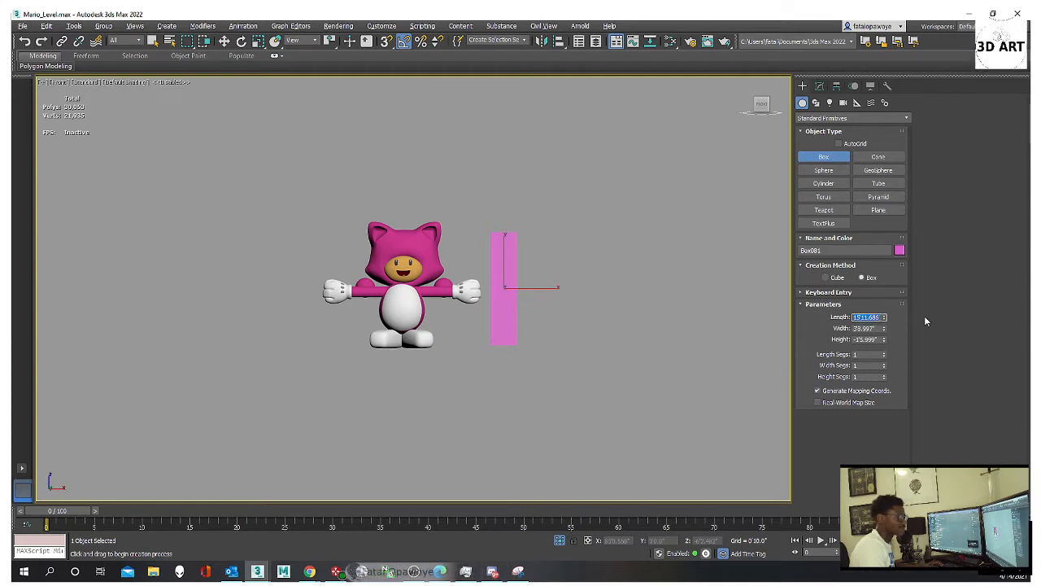
pyautogui.write('6')
pyautogui.press('Return')
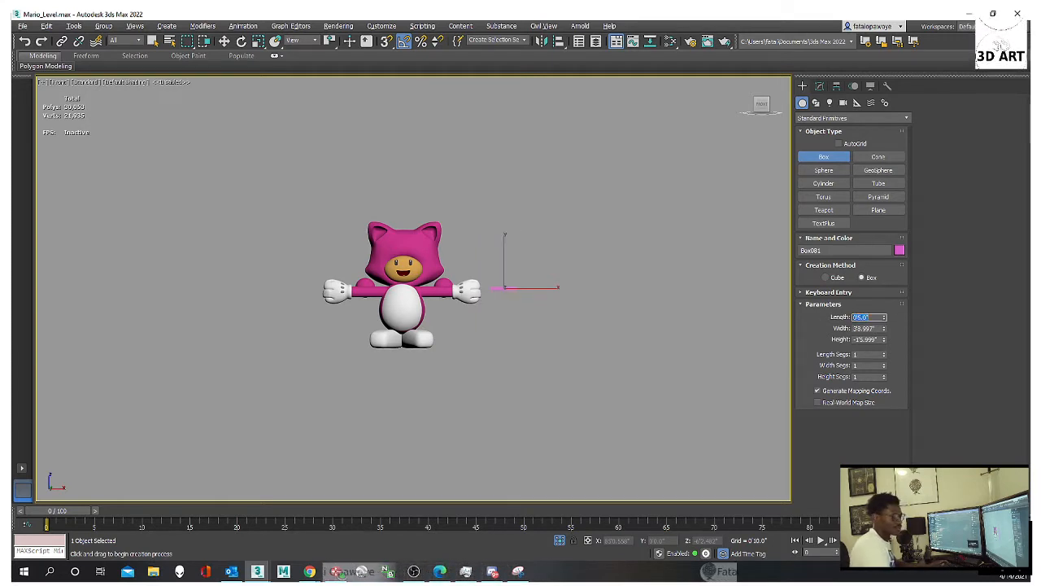
pyautogui.keyDown('alt'); pyautogui.moveTo(692, 305); pyautogui.dragTo(626, 346, button='middle'); pyautogui.keyUp('alt')
pyautogui.doubleClick(873, 318)
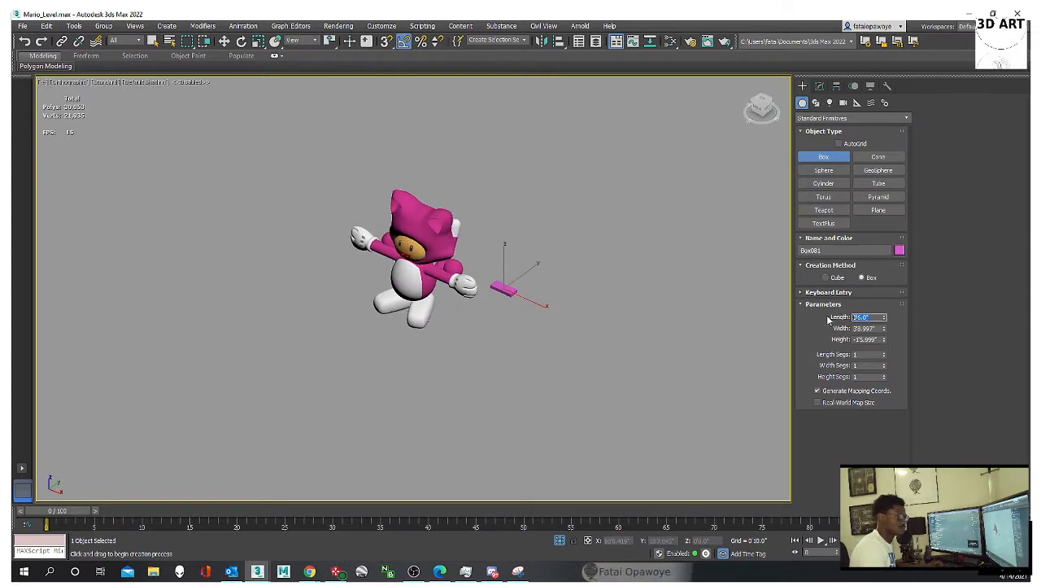
pyautogui.press('Tab')
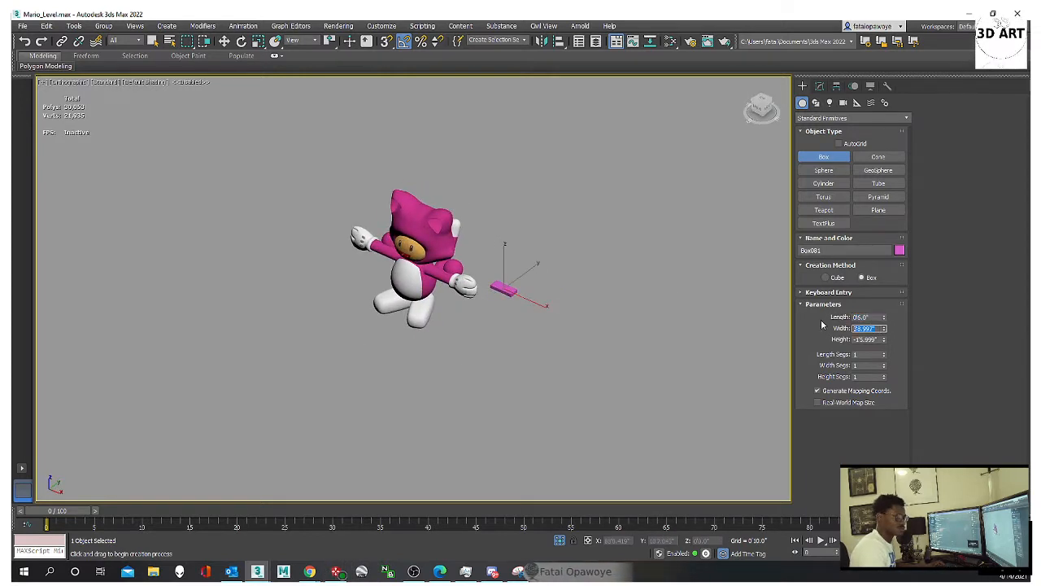
pyautogui.press('Tab')
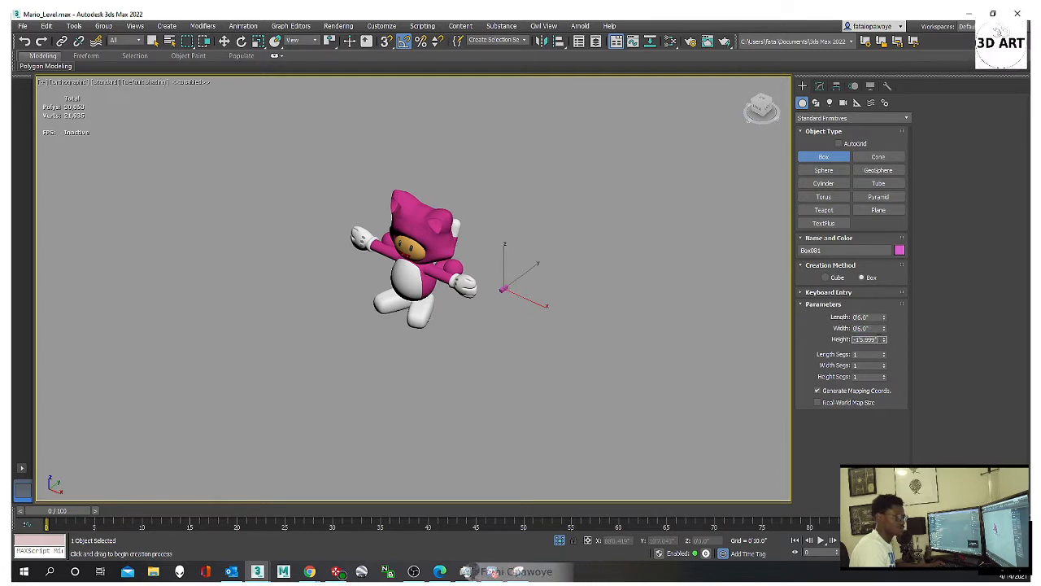
pyautogui.write('6')
pyautogui.press('Return')
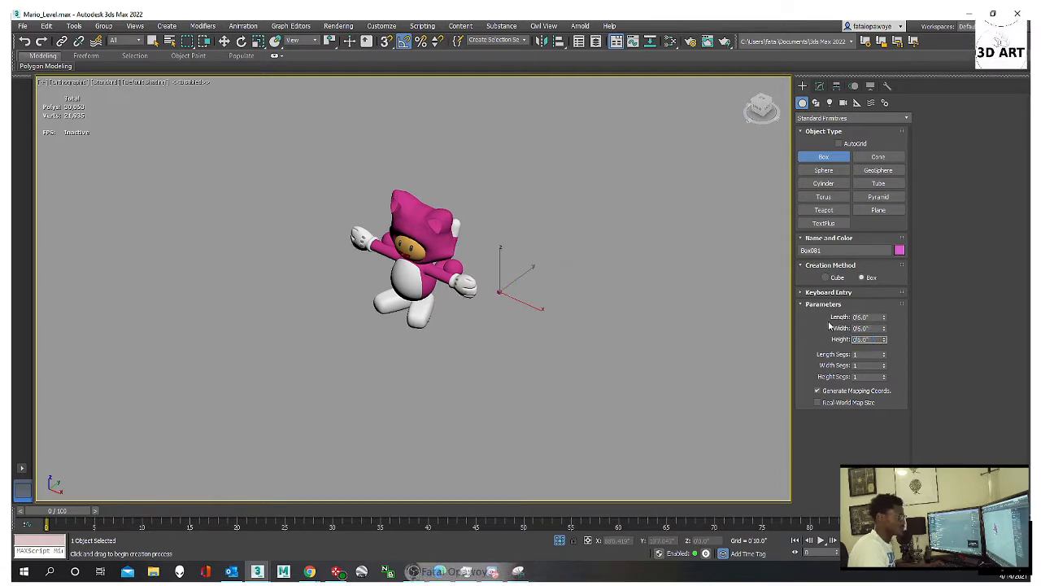
# Step: Finish box creation and examine the small cube beside the character in the front view
pyautogui.keyDown('alt'); pyautogui.moveTo(524, 254); pyautogui.dragTo(562, 213, button='middle'); pyautogui.keyUp('alt')
pyautogui.scroll(5, 501, 264)
pyautogui.moveTo(496, 273); pyautogui.dragTo(521, 241, button='middle')
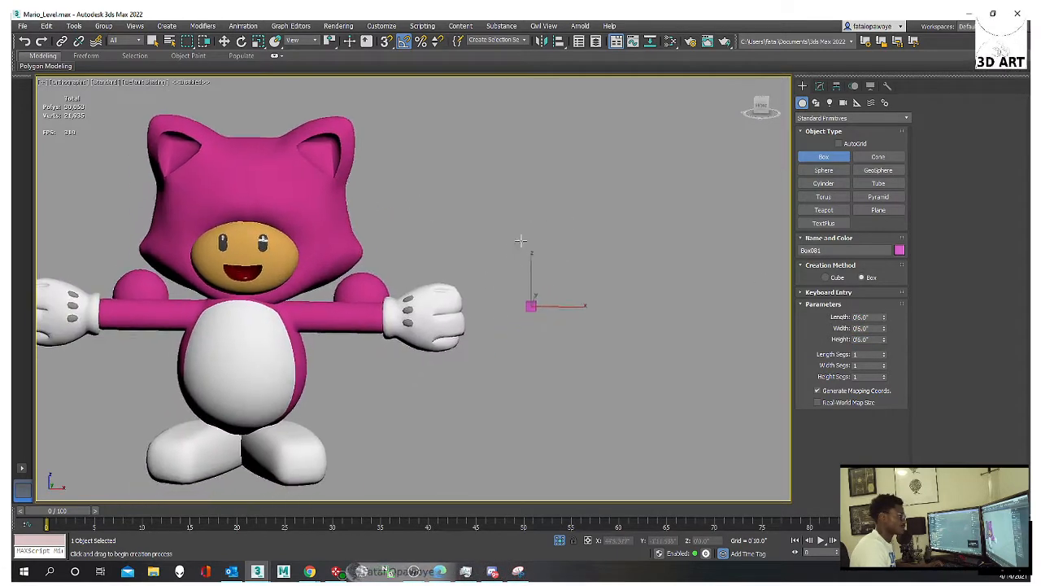
pyautogui.scroll(5, 527, 300)
pyautogui.scroll(-6, 533, 305)
pyautogui.keyDown('alt'); pyautogui.moveTo(539, 310); pyautogui.dragTo(523, 295, button='middle'); pyautogui.keyUp('alt')
pyautogui.press('f')
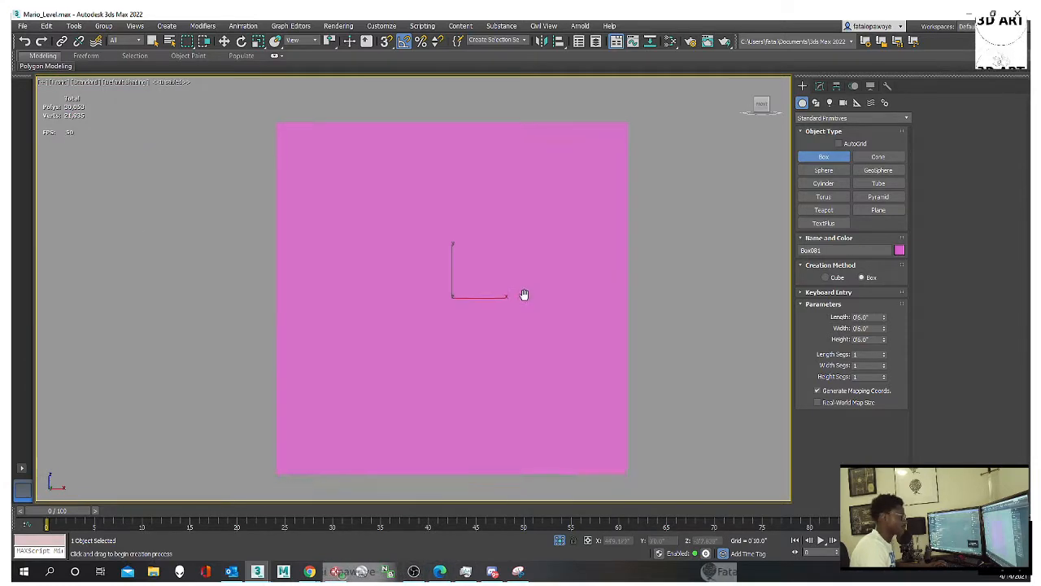
pyautogui.scroll(-12, 518, 277)
pyautogui.press('w')
pyautogui.scroll(6, 525, 279)
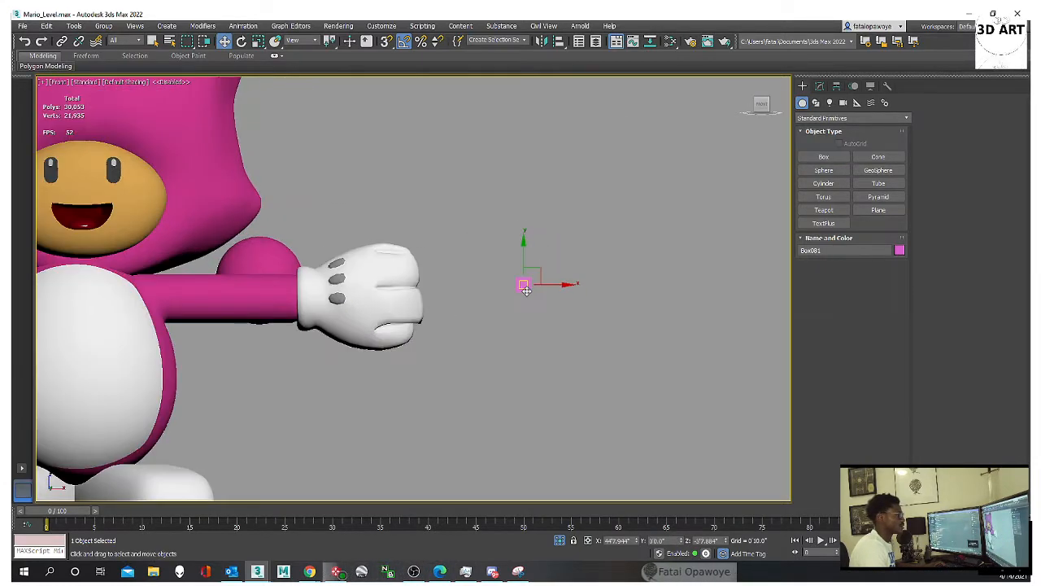
pyautogui.scroll(-6, 527, 280)
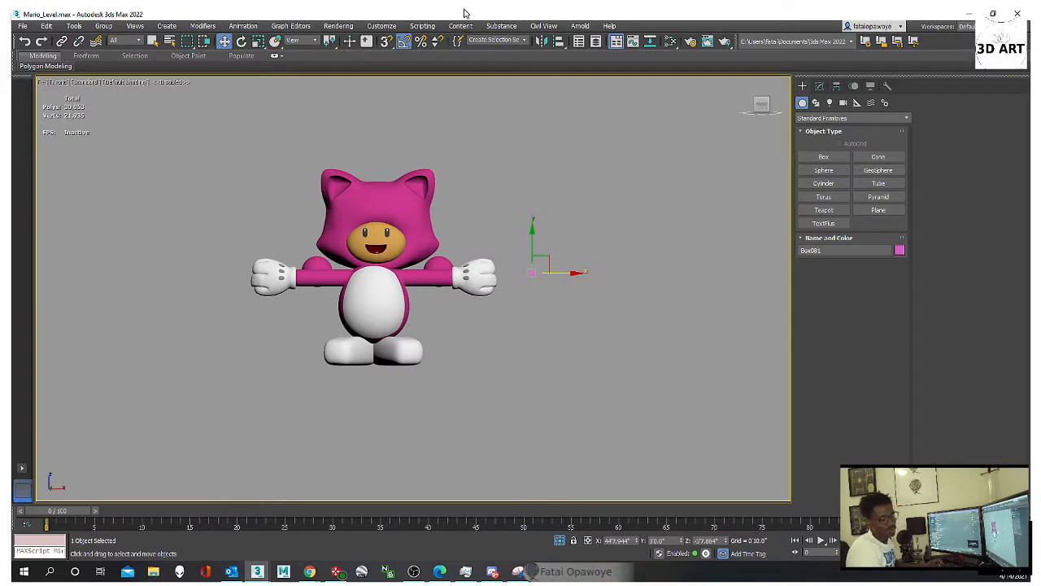
# Step: Check the display units and the system unit scale in the units setup, accepting both dialogs
pyautogui.click(381, 26)
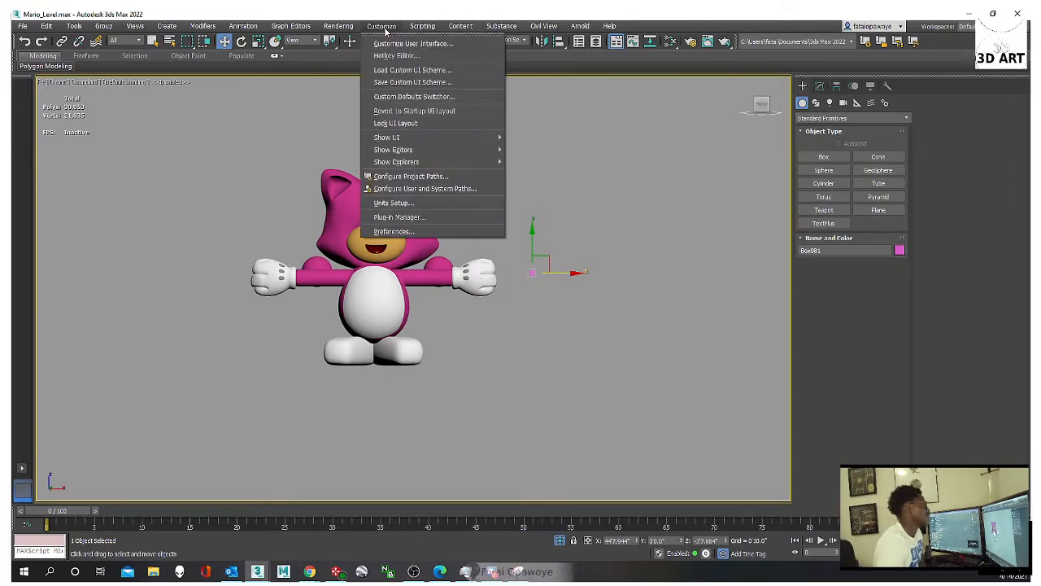
pyautogui.click(394, 202)
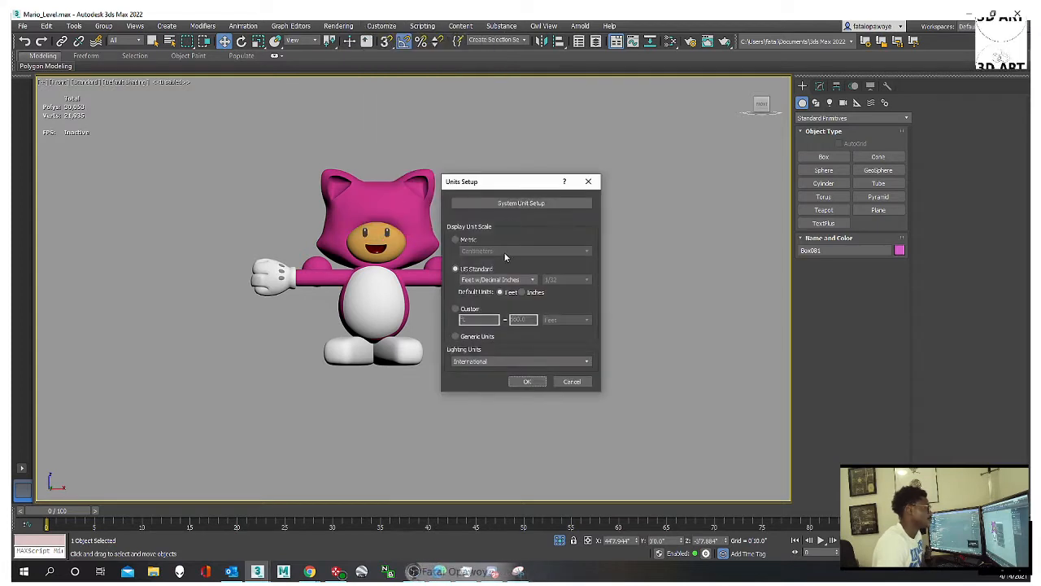
pyautogui.click(547, 205)
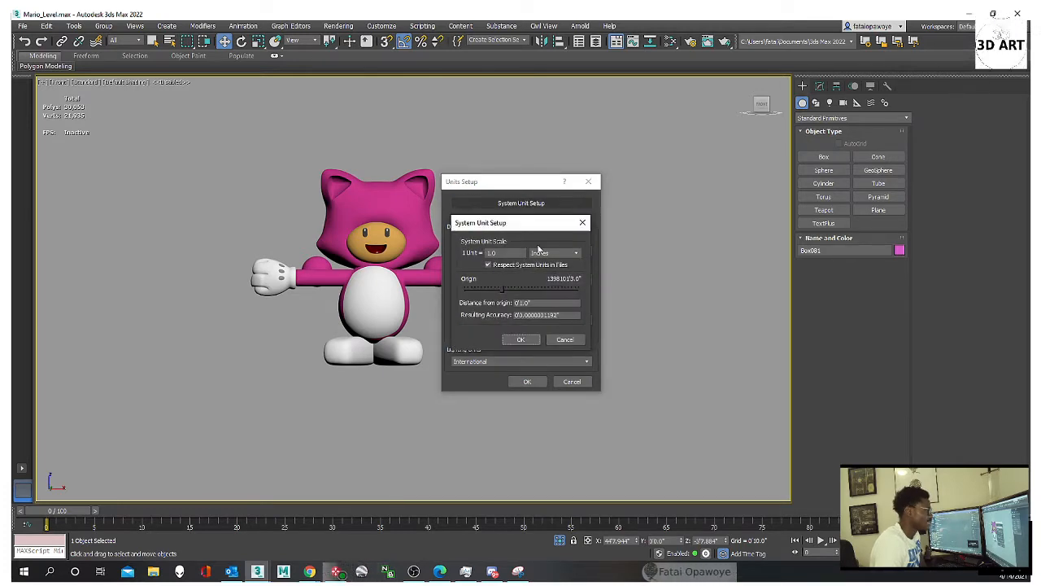
pyautogui.moveTo(527, 227); pyautogui.dragTo(722, 197)
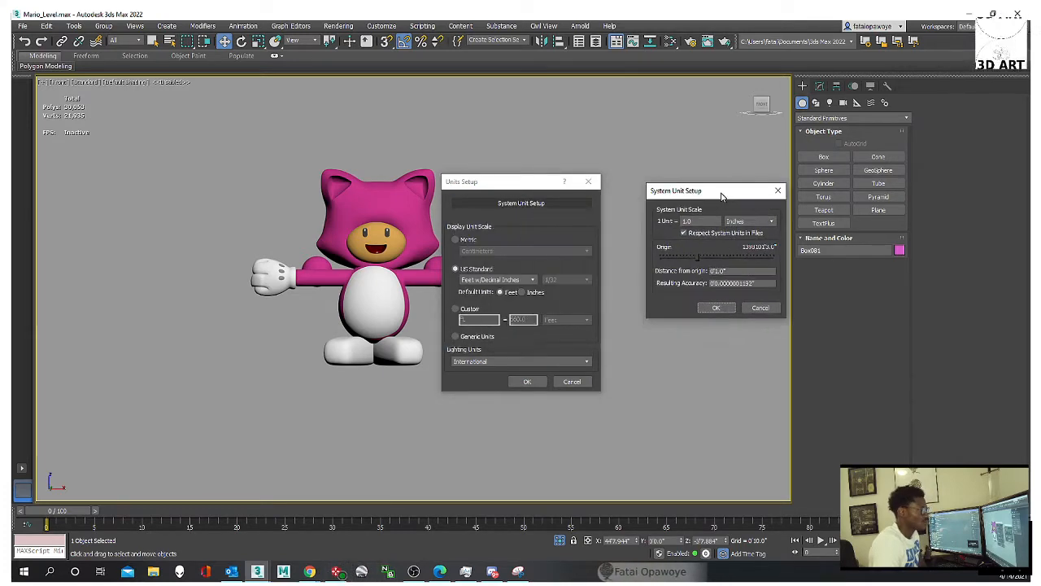
pyautogui.doubleClick(687, 222)
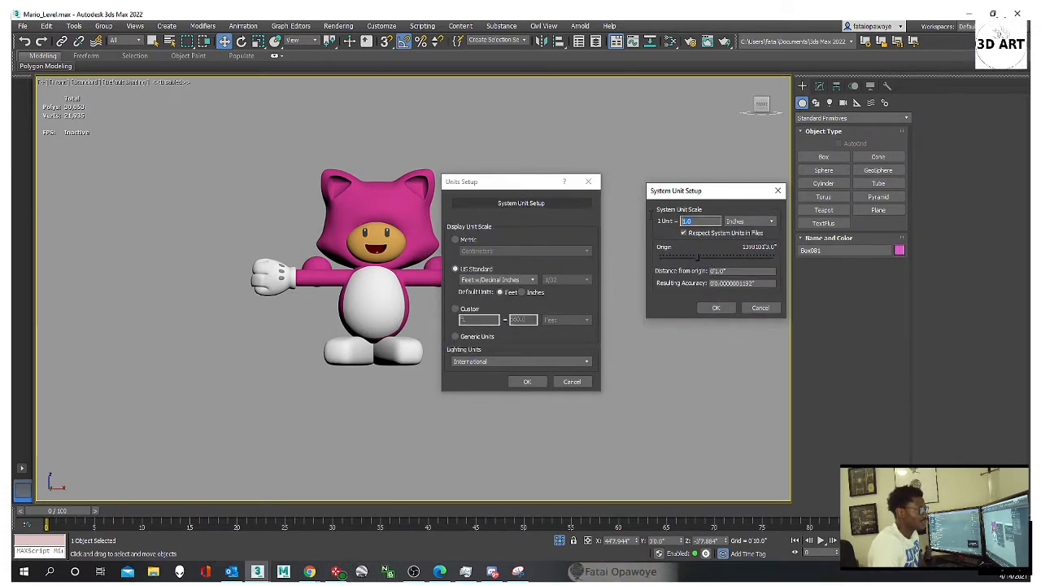
pyautogui.click(715, 310)
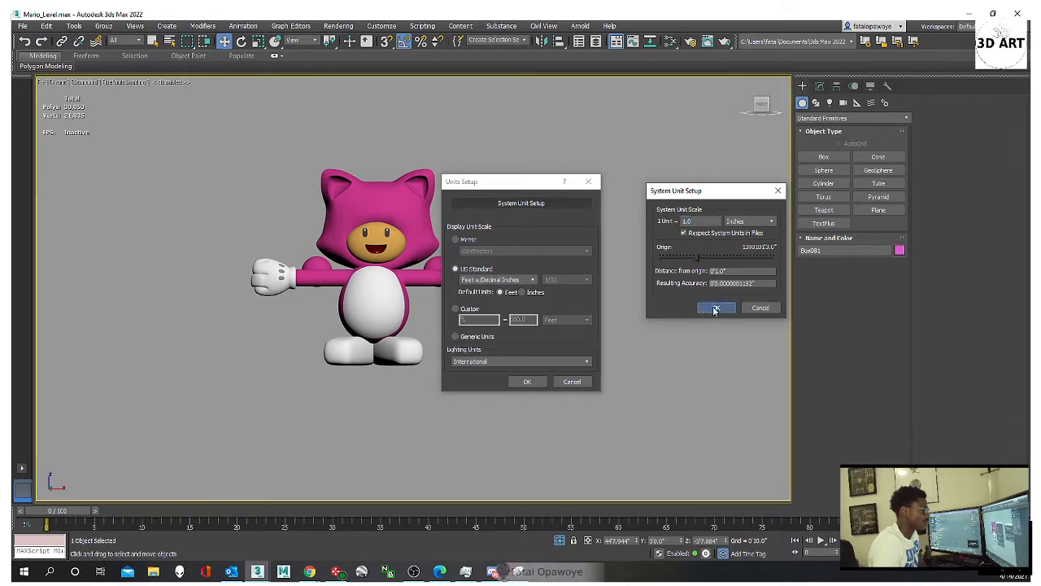
pyautogui.click(528, 381)
# Step: Compare the size of the 6-inch cube with the character's overall size
pyautogui.scroll(5, 520, 269)
pyautogui.scroll(-4, 584, 277)
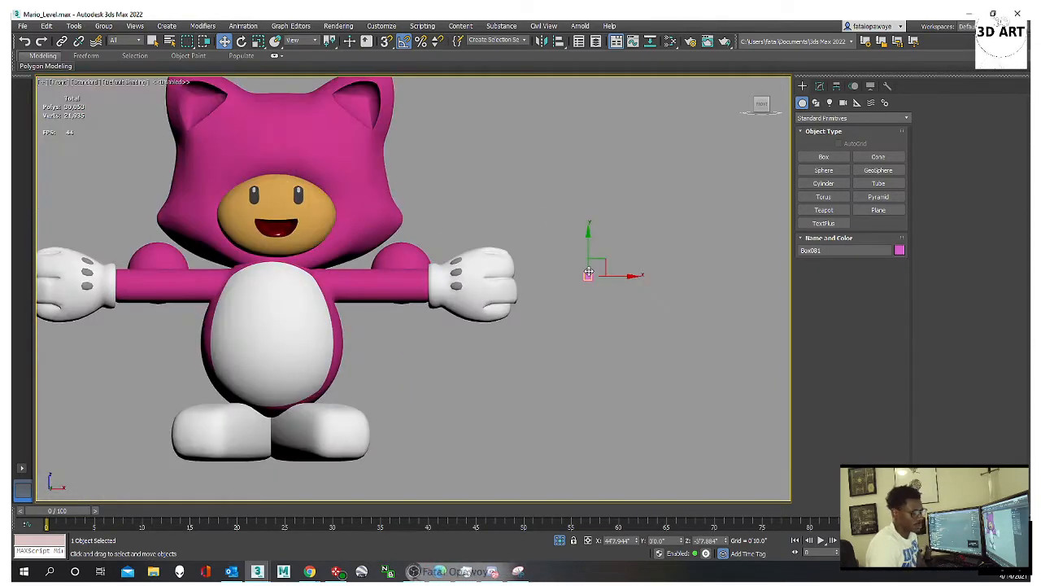
pyautogui.scroll(-1, 588, 272)
pyautogui.scroll(3, 588, 274)
pyautogui.scroll(-4, 586, 285)
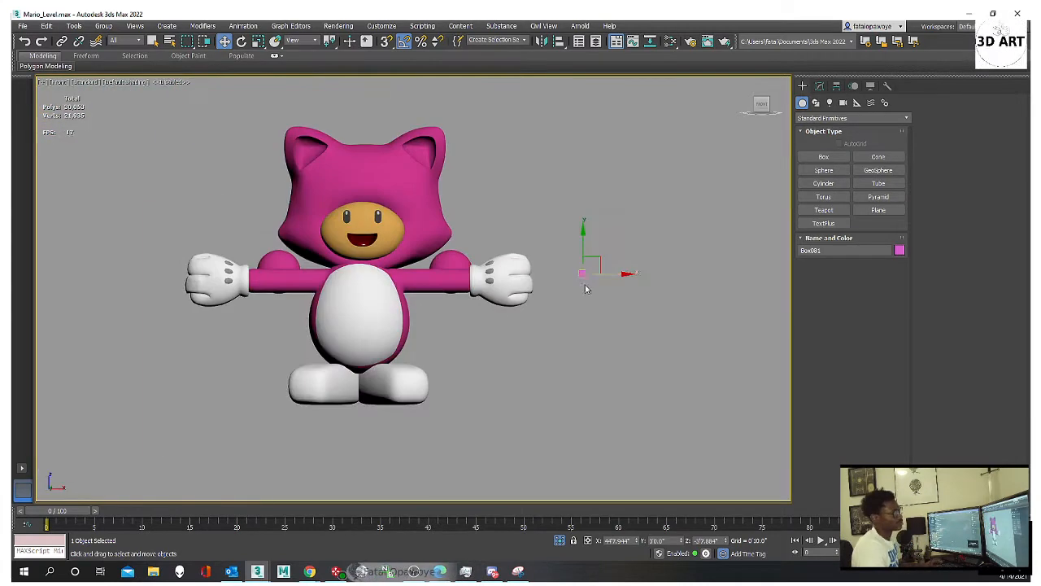
pyautogui.scroll(4, 585, 288)
pyautogui.scroll(-4, 584, 276)
pyautogui.scroll(3, 580, 249)
pyautogui.scroll(-4, 579, 269)
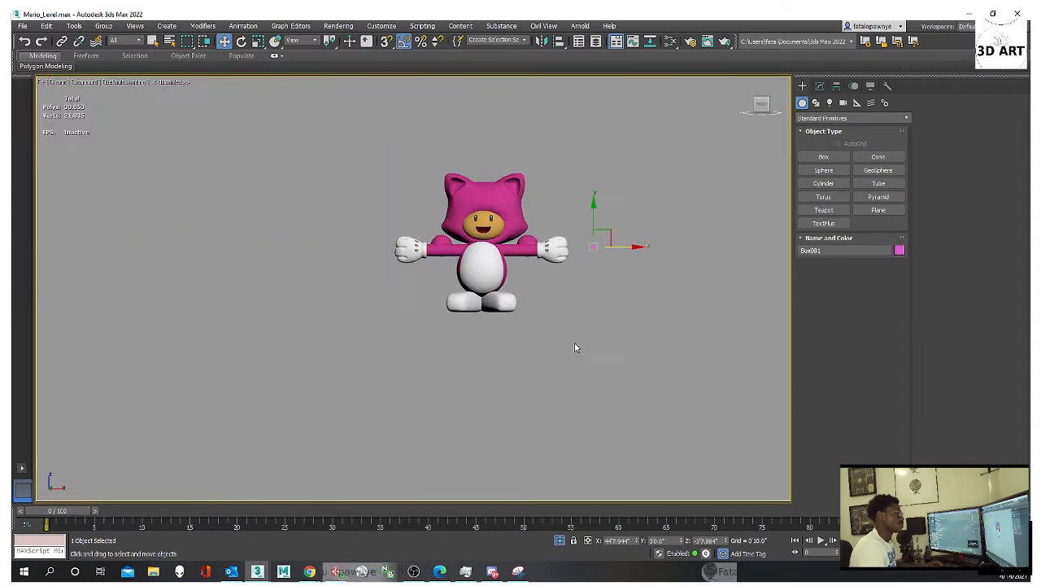
# Step: Select the whole character and scale it down uniformly towards the size of the reference cube
pyautogui.moveTo(574, 341); pyautogui.dragTo(389, 142)
pyautogui.moveTo(490, 197); pyautogui.dragTo(301, 214, button='middle')
pyautogui.scroll(2, 455, 209)
pyautogui.scroll(-2, 387, 220)
pyautogui.press('r')
pyautogui.moveTo(300, 245); pyautogui.dragTo(334, 476)
pyautogui.moveTo(300, 244); pyautogui.dragTo(272, 406)
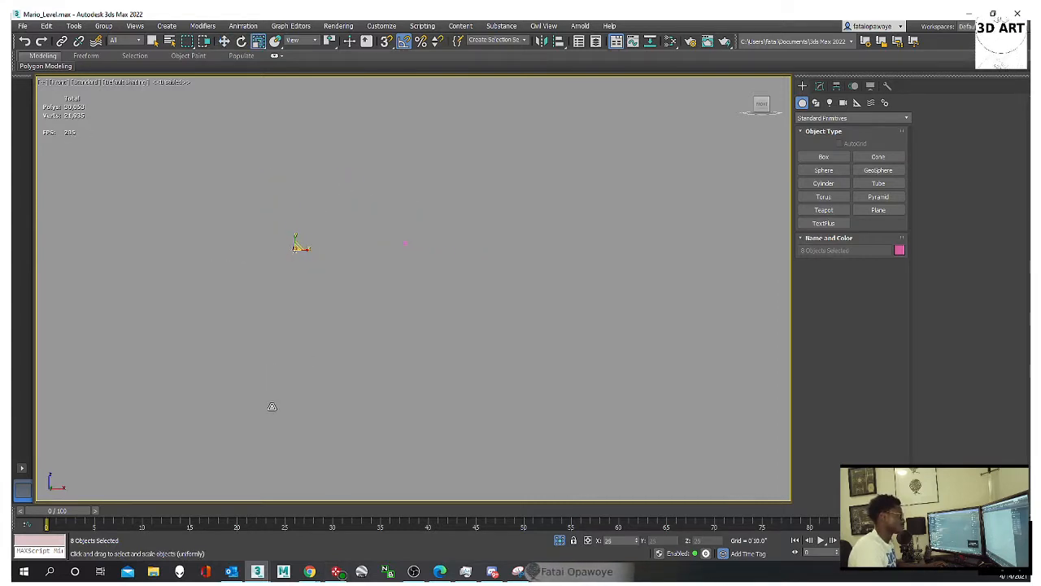
# Step: Move the scaled-down character sideways until it sits close beside the 6-inch reference cube in the front view
pyautogui.press('w')
pyautogui.moveTo(336, 279); pyautogui.dragTo(421, 276)
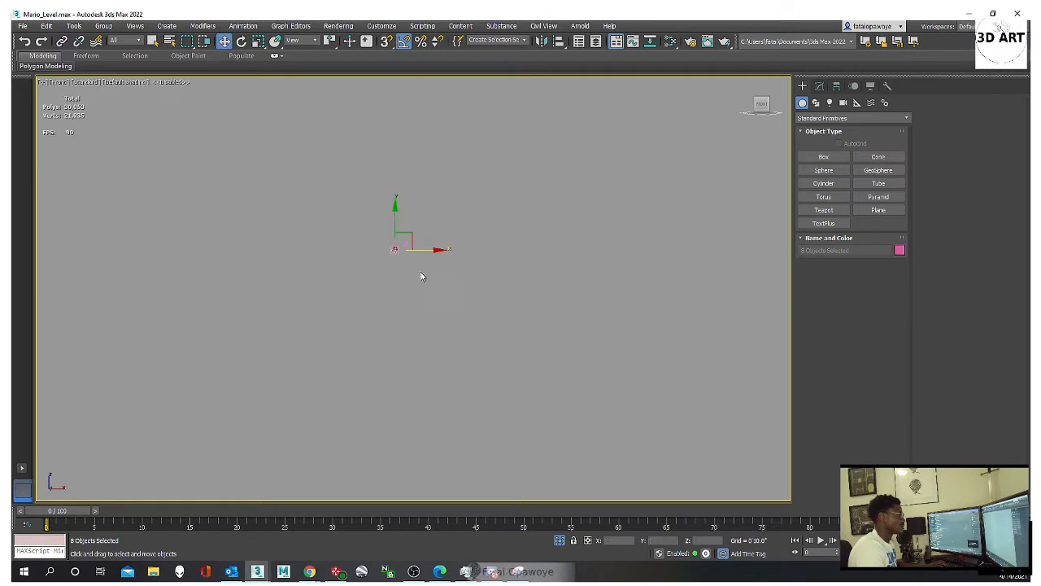
pyautogui.scroll(2, 419, 277)
pyautogui.moveTo(407, 274); pyautogui.dragTo(363, 318, button='middle')
pyautogui.scroll(-1, 327, 308)
pyautogui.scroll(3, 350, 282)
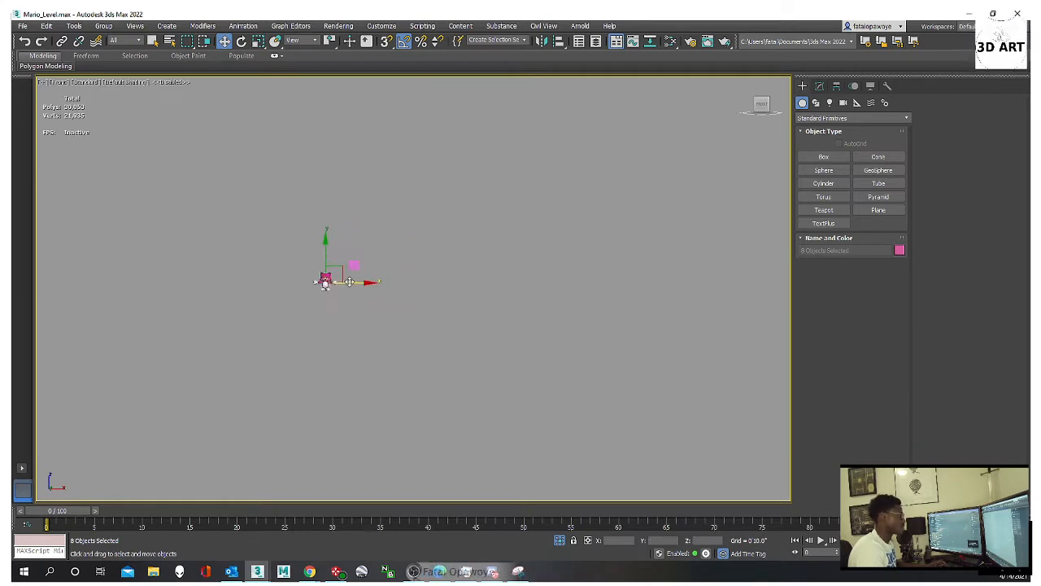
pyautogui.scroll(2, 349, 281)
pyautogui.scroll(5, 310, 281)
pyautogui.scroll(-3, 311, 282)
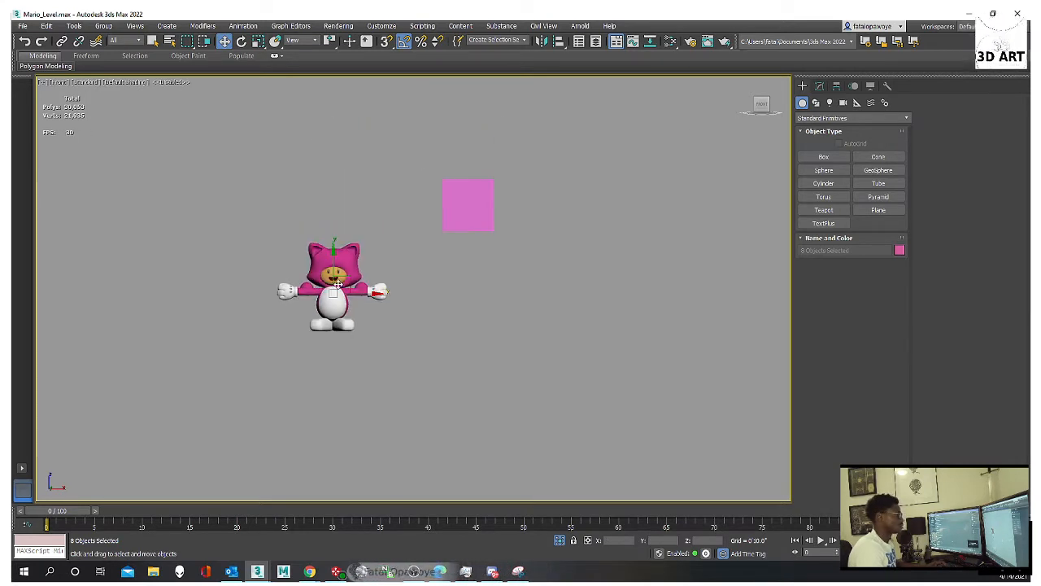
# Step: Raise the character to the cube's height, scale it down further uniformly and shift it in front of the cube
pyautogui.moveTo(428, 230); pyautogui.dragTo(396, 279, button='middle')
pyautogui.moveTo(304, 309); pyautogui.dragTo(314, 227)
pyautogui.moveTo(327, 255); pyautogui.dragTo(293, 297, button='middle')
pyautogui.press('r')
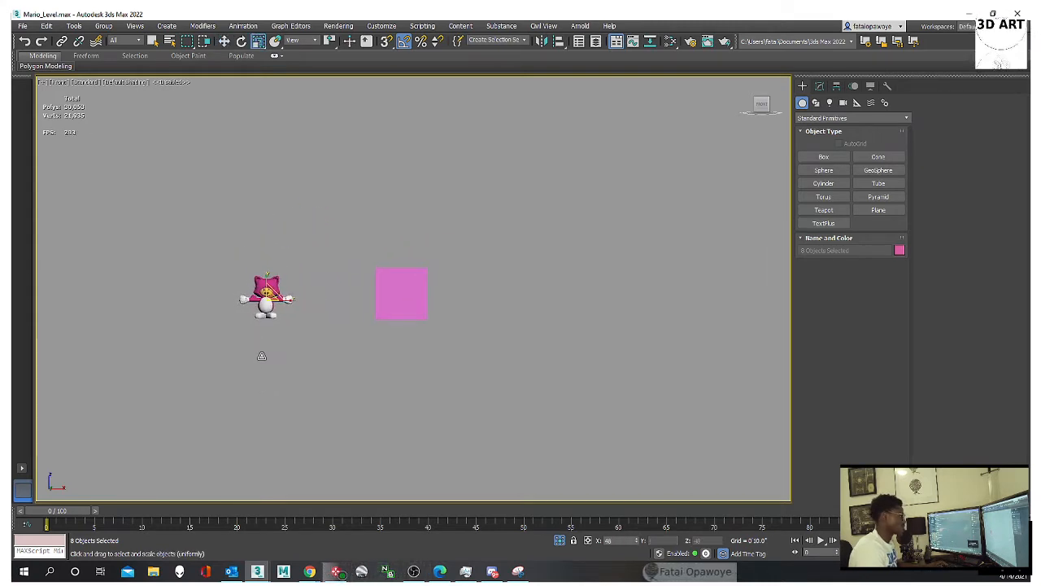
pyautogui.press('w')
pyautogui.moveTo(290, 311); pyautogui.dragTo(430, 312)
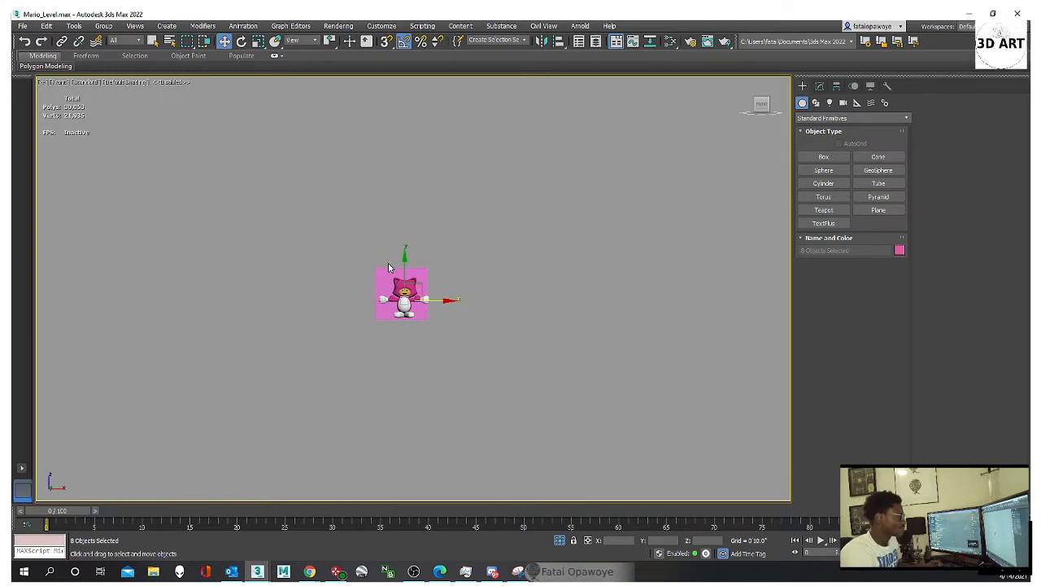
# Step: Centre the character on the cube and scale it slightly so both gloves fit within the cube's width
pyautogui.press('z')
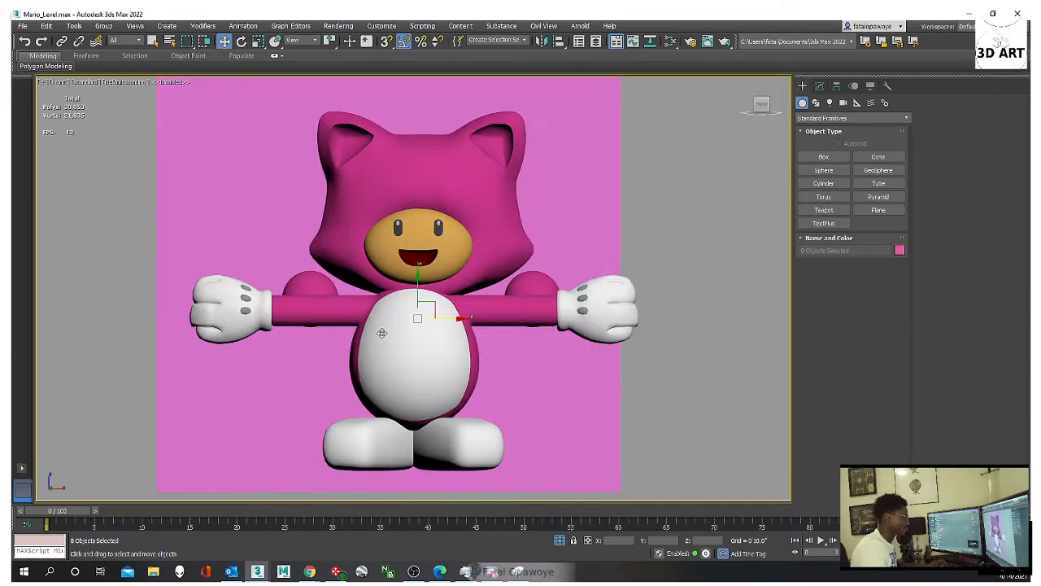
pyautogui.scroll(-5, 381, 333)
pyautogui.scroll(5, 430, 297)
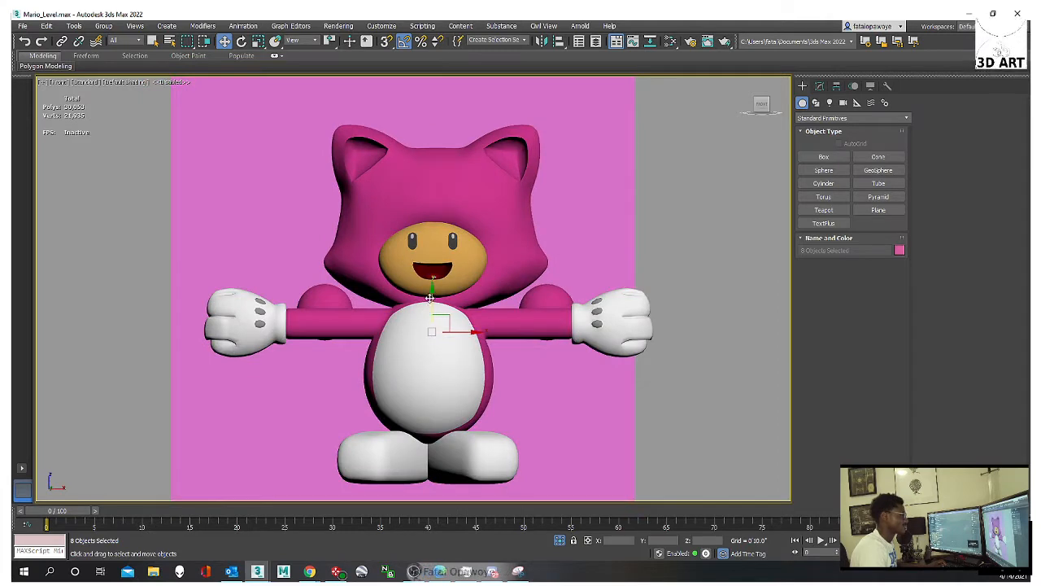
pyautogui.scroll(-5, 429, 298)
pyautogui.scroll(3, 456, 314)
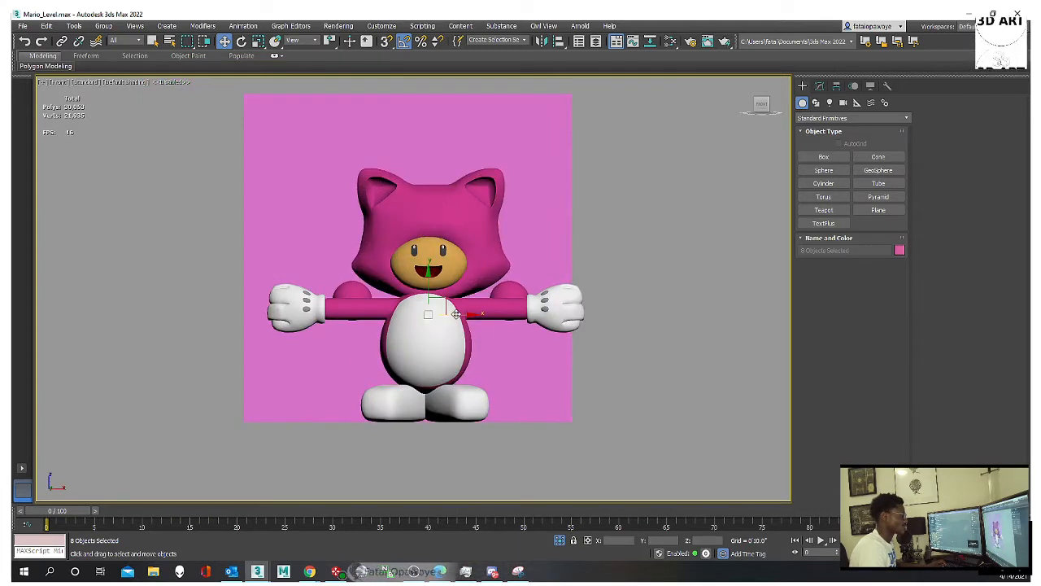
pyautogui.moveTo(456, 314); pyautogui.dragTo(413, 312)
pyautogui.press('r')
pyautogui.press('w')
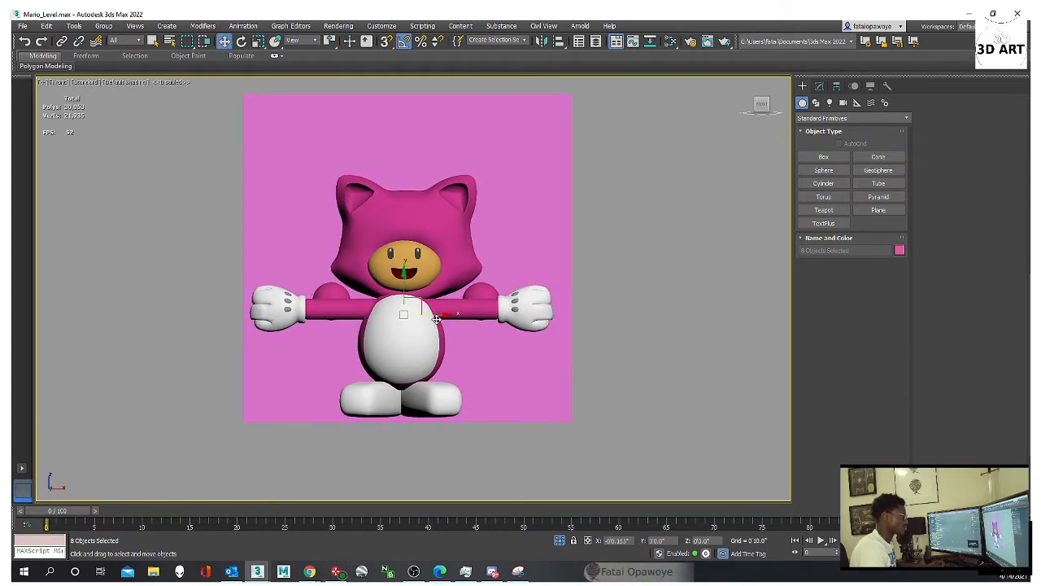
# Step: Inspect the character's individual parts against the cube outline in wireframe: gloves and body, sphere, head, face and shoes
pyautogui.click(621, 329)
pyautogui.press('F3')
pyautogui.click(529, 309)
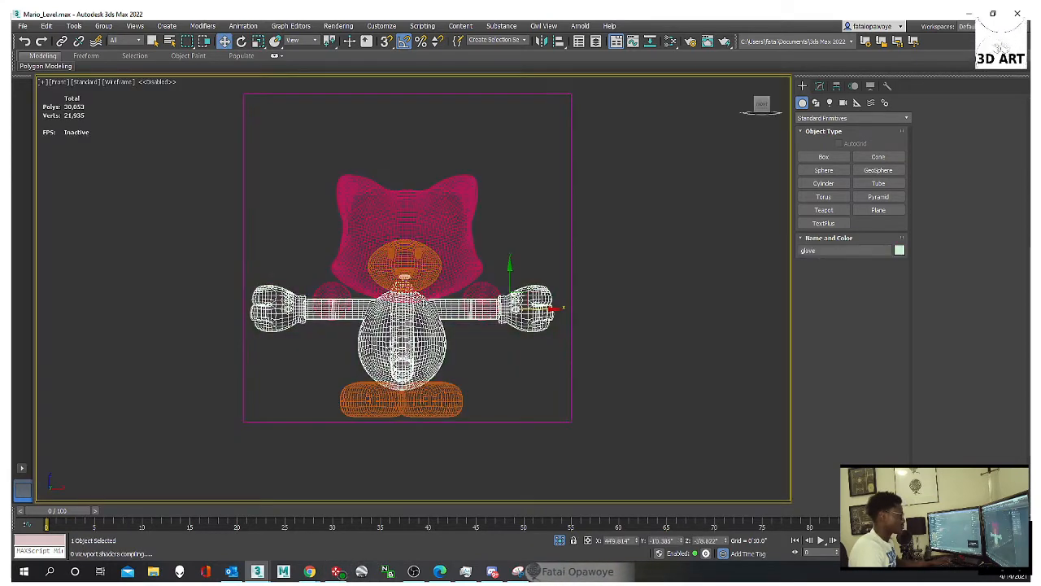
pyautogui.click(332, 294)
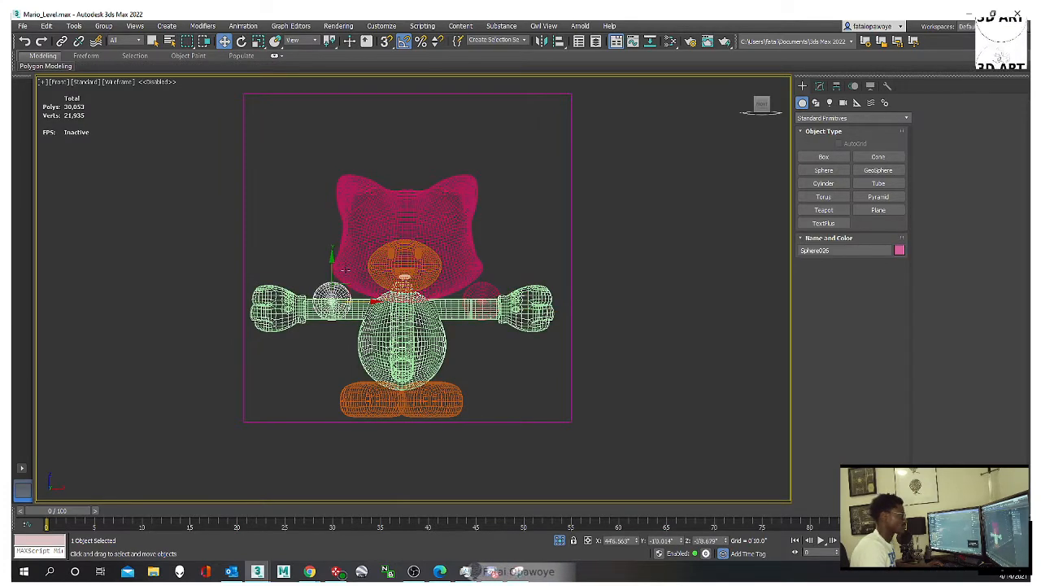
pyautogui.click(364, 233)
pyautogui.click(409, 264)
pyautogui.click(439, 399)
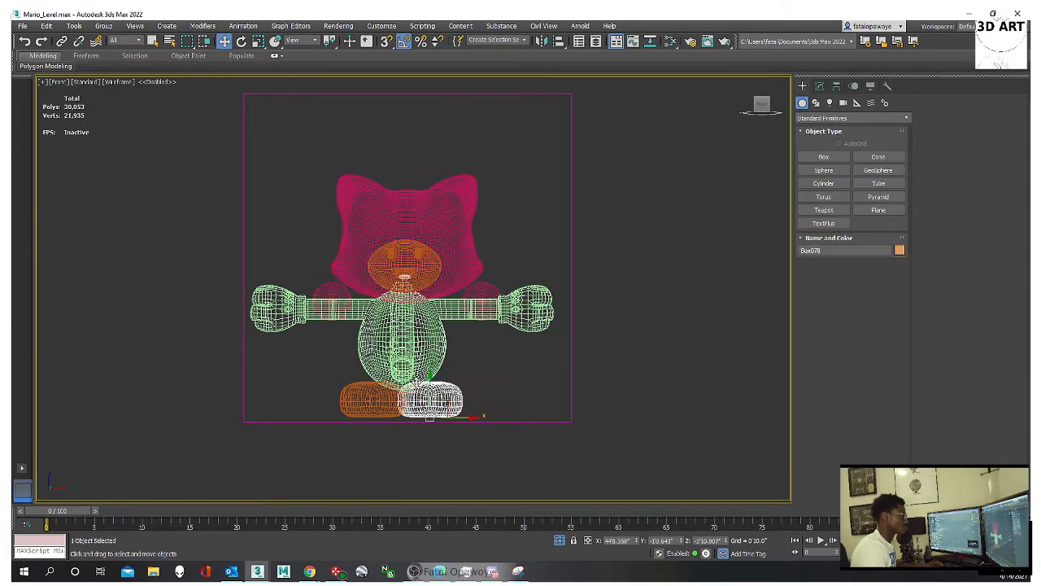
pyautogui.click(370, 398)
pyautogui.click(533, 309)
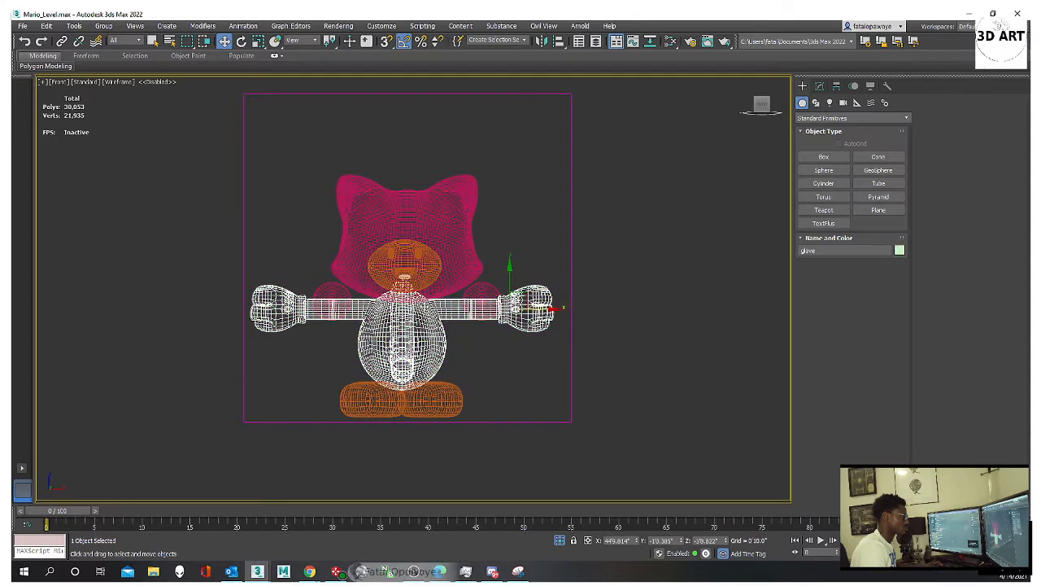
pyautogui.click(488, 218)
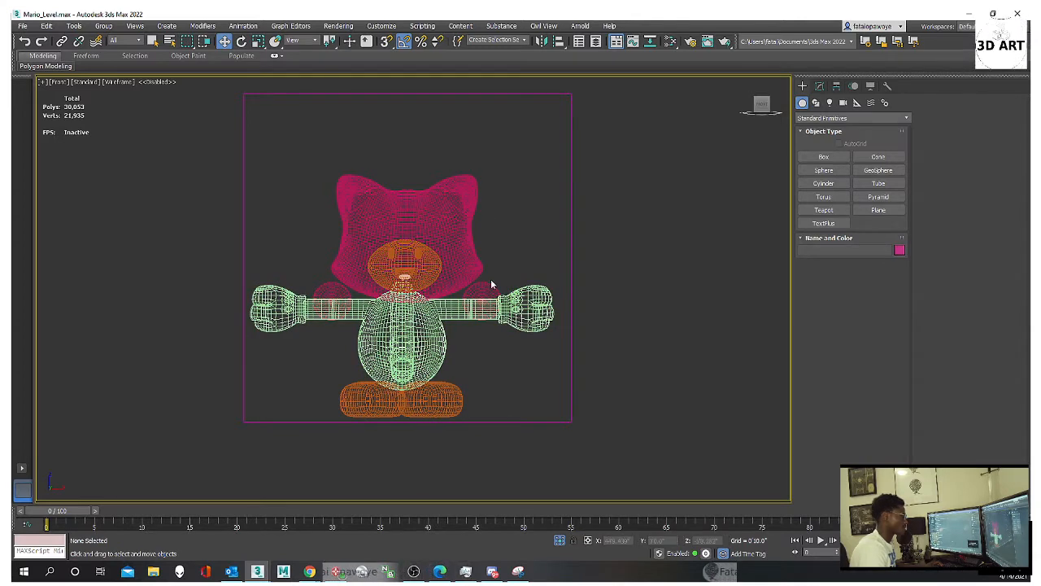
# Step: Return the view to shaded display and move the reference cube sideways, clear of the character
pyautogui.moveTo(538, 203); pyautogui.dragTo(507, 266, button='middle')
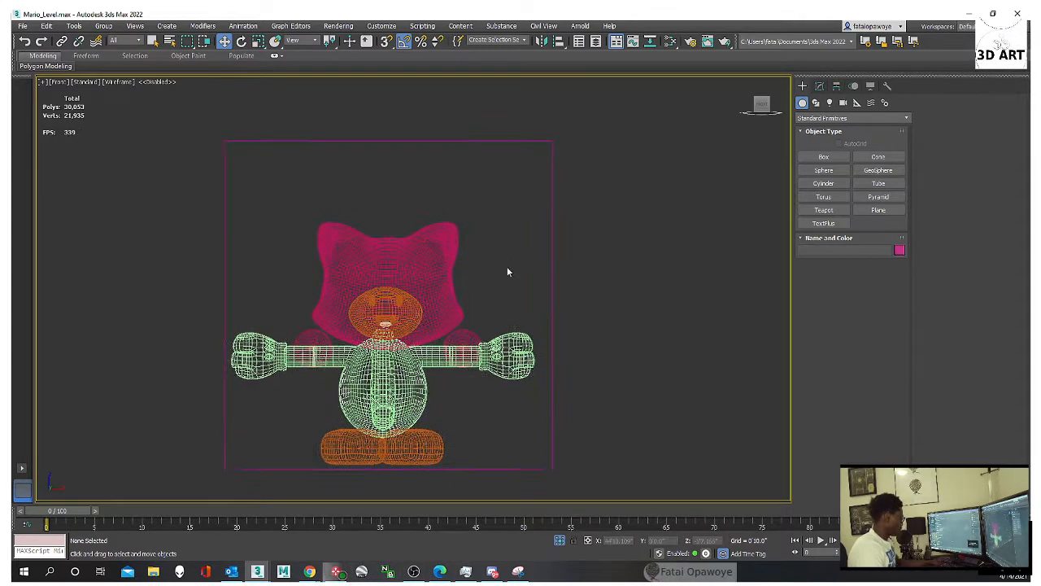
pyautogui.press('F3')
pyautogui.click(525, 244)
pyautogui.scroll(-3, 488, 240)
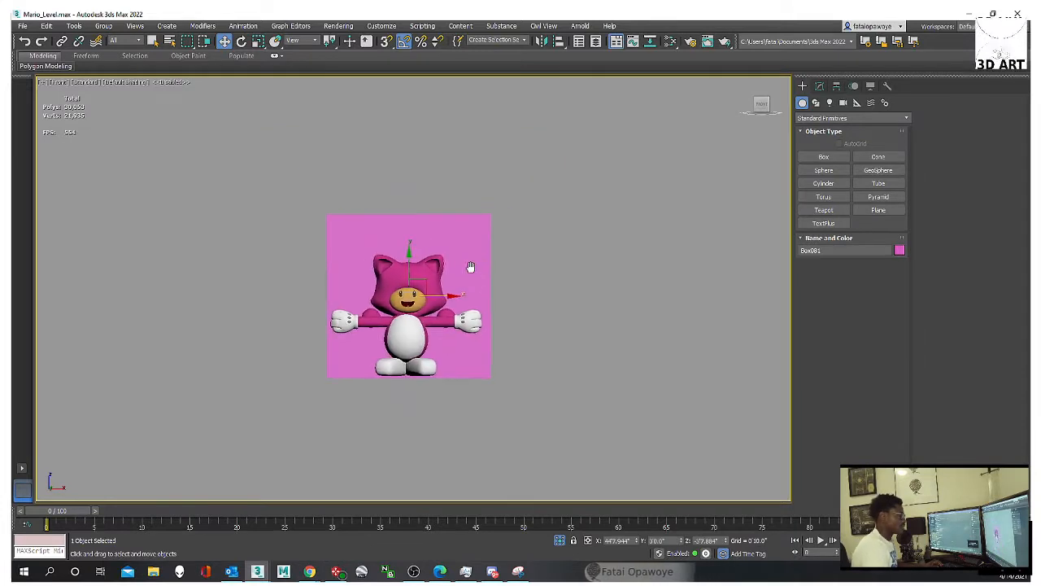
pyautogui.moveTo(400, 312); pyautogui.dragTo(819, 313)
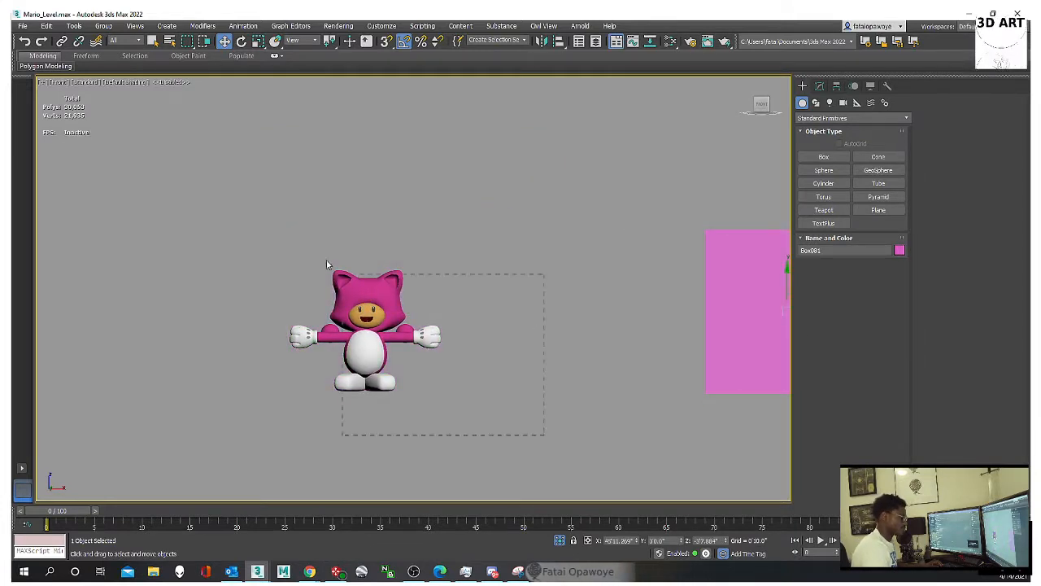
# Step: Select the whole character and examine its shape from the front and from behind
pyautogui.moveTo(327, 259); pyautogui.dragTo(291, 226)
pyautogui.scroll(1, 406, 285)
pyautogui.scroll(-3, 416, 260)
pyautogui.scroll(3, 419, 273)
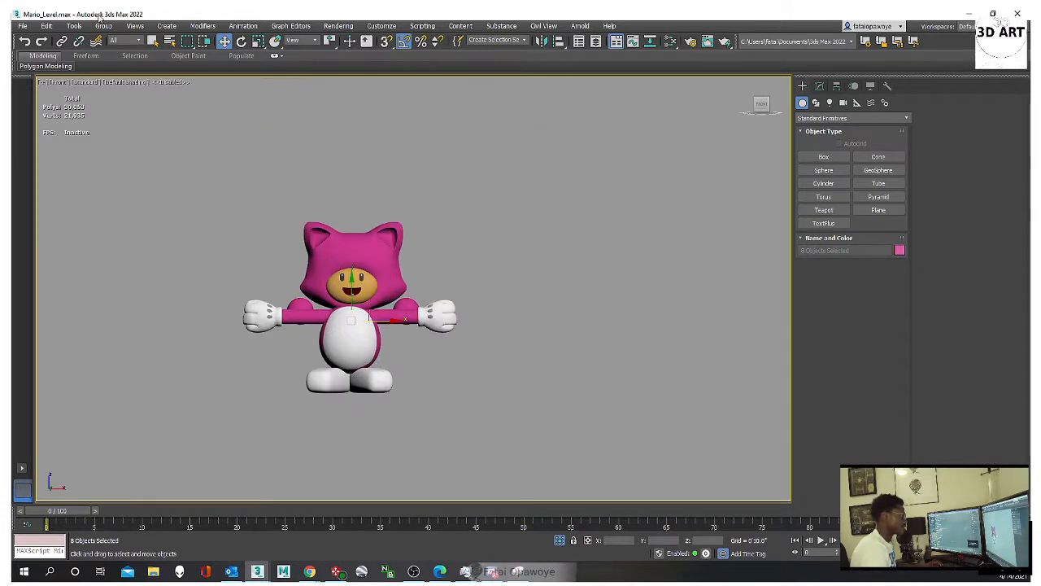
pyautogui.keyDown('alt'); pyautogui.moveTo(244, 269); pyautogui.dragTo(319, 289, button='middle'); pyautogui.keyUp('alt')
pyautogui.scroll(5, 414, 287)
pyautogui.scroll(-3, 480, 220)
# Step: Select both pink spheres behind the arms and reposition them together in depth
pyautogui.click(352, 323)
pyautogui.keyDown('alt'); pyautogui.moveTo(355, 318); pyautogui.dragTo(314, 278, button='middle'); pyautogui.keyUp('alt')
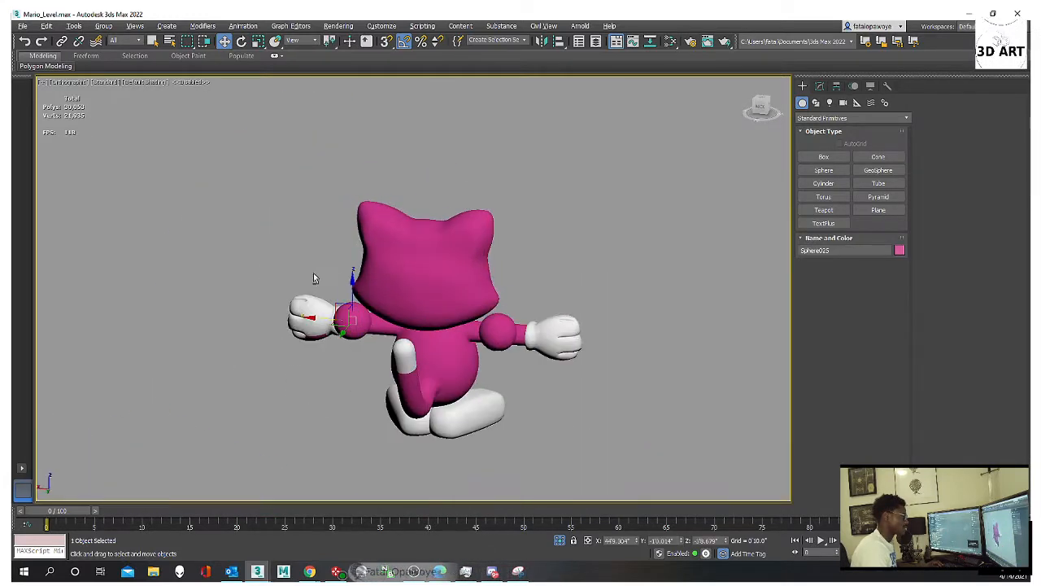
pyautogui.keyDown('ctrl'); pyautogui.click(495, 331); pyautogui.keyUp('ctrl')
pyautogui.keyDown('alt'); pyautogui.moveTo(492, 332); pyautogui.dragTo(401, 330, button='middle'); pyautogui.keyUp('alt')
pyautogui.moveTo(395, 330); pyautogui.dragTo(358, 334)
pyautogui.keyDown('alt'); pyautogui.moveTo(394, 325); pyautogui.dragTo(711, 314, button='middle'); pyautogui.keyUp('alt')
# Step: Select the mesh containing the gloves, arms and body, and show edged faces on the shaded model
pyautogui.scroll(5, 509, 340)
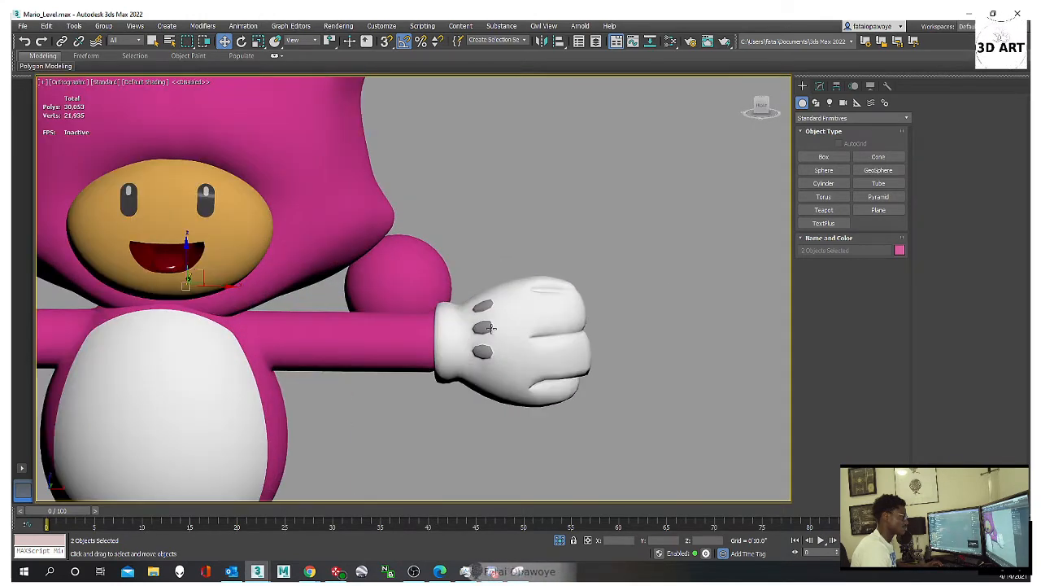
pyautogui.click(505, 333)
pyautogui.scroll(-7, 496, 332)
pyautogui.press('F4')
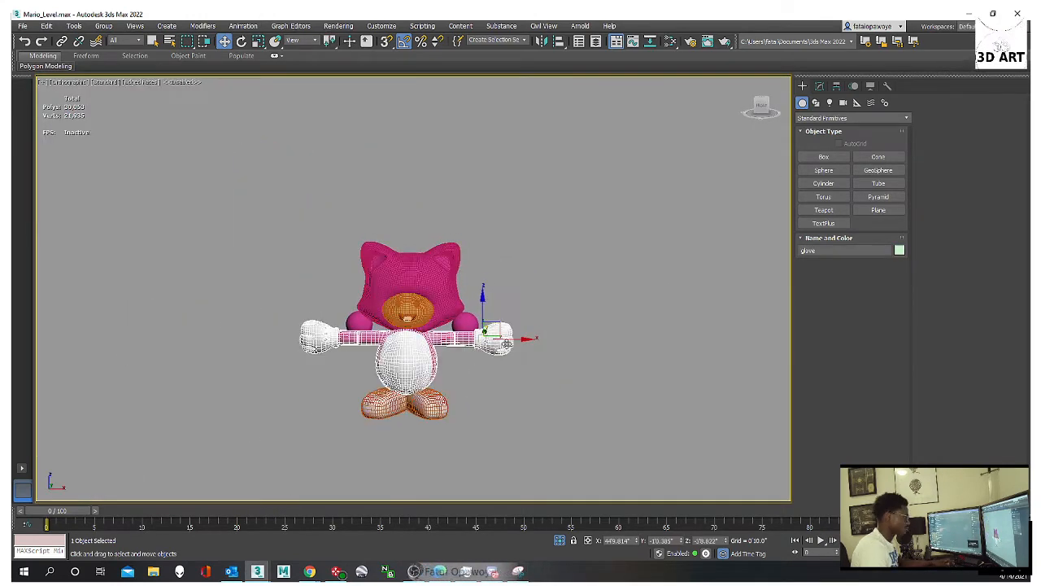
pyautogui.scroll(6, 500, 342)
pyautogui.scroll(-2, 504, 356)
pyautogui.keyDown('alt'); pyautogui.moveTo(492, 350); pyautogui.dragTo(520, 342, button='middle'); pyautogui.keyUp('alt')
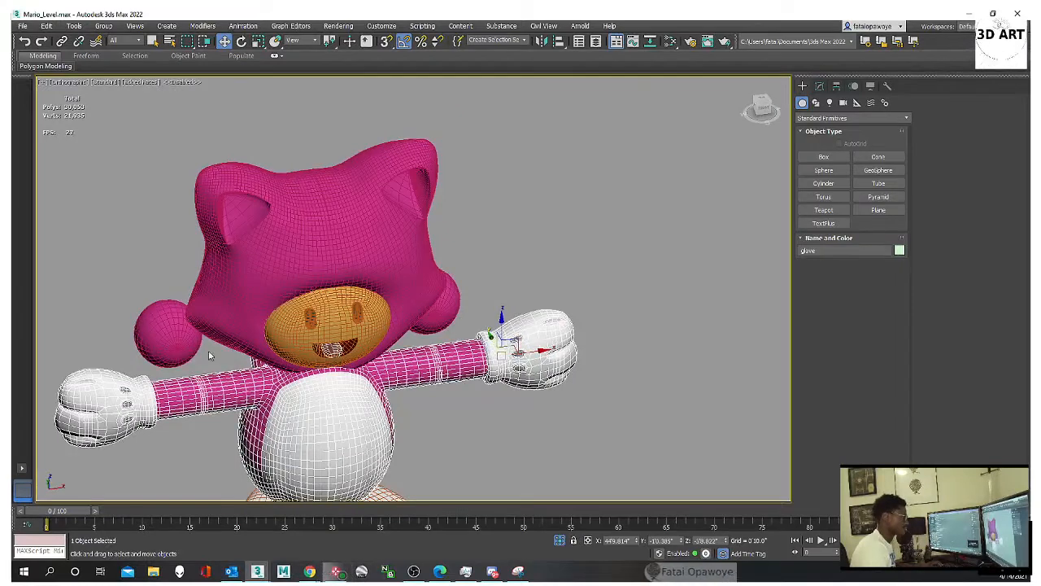
# Step: Open the upper Edit Poly modifier of the glove mesh at element level and select both gloves
pyautogui.click(819, 86)
pyautogui.click(829, 137)
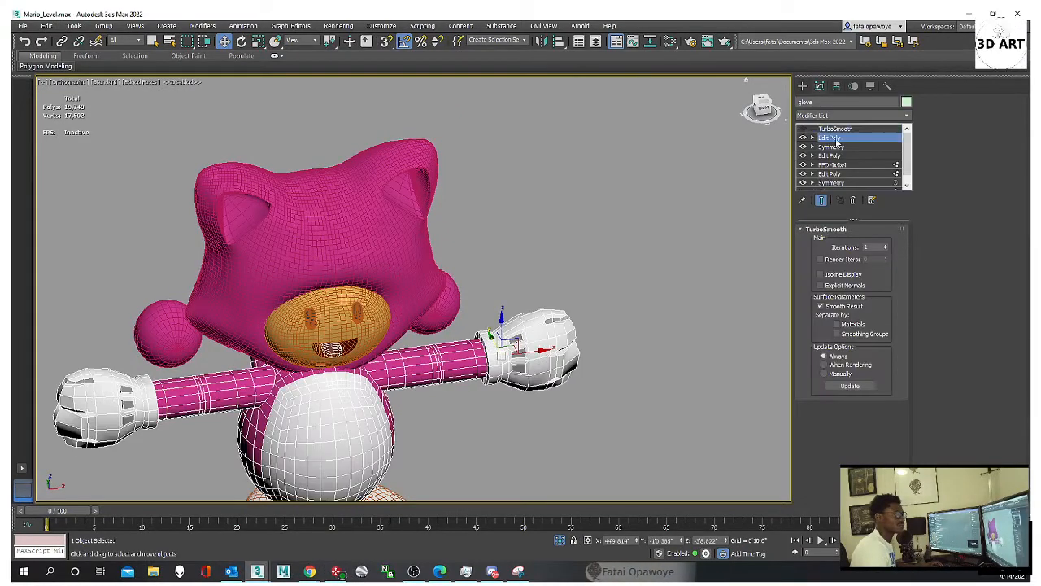
pyautogui.click(875, 313)
pyautogui.moveTo(138, 394); pyautogui.dragTo(277, 329, button='middle')
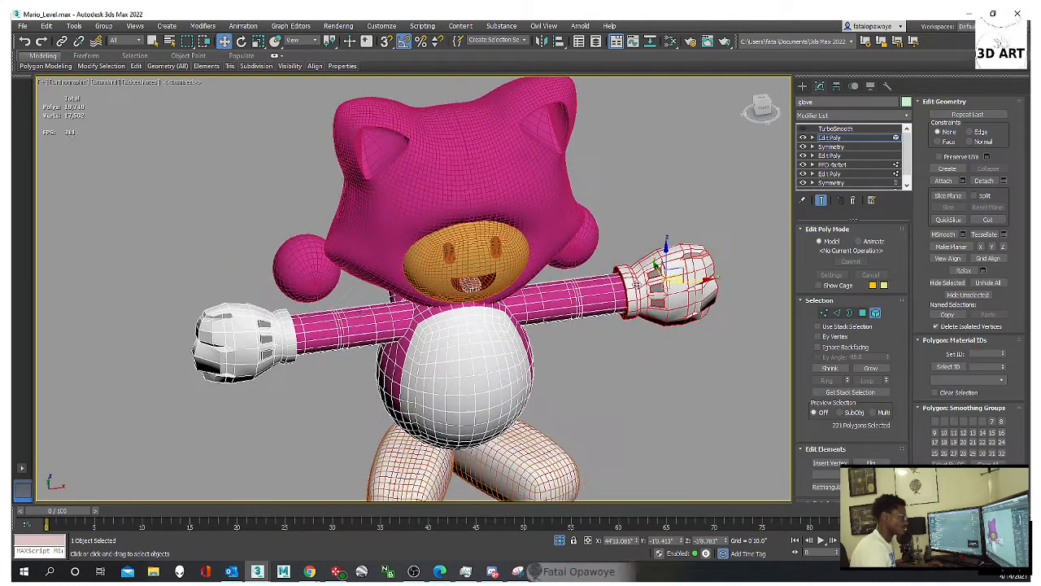
pyautogui.keyDown('ctrl'); pyautogui.click(275, 330); pyautogui.keyUp('ctrl')
# Step: Rotate both gloves -180 degrees about the X axis and lower them slightly to line up with the arms
pyautogui.press('e')
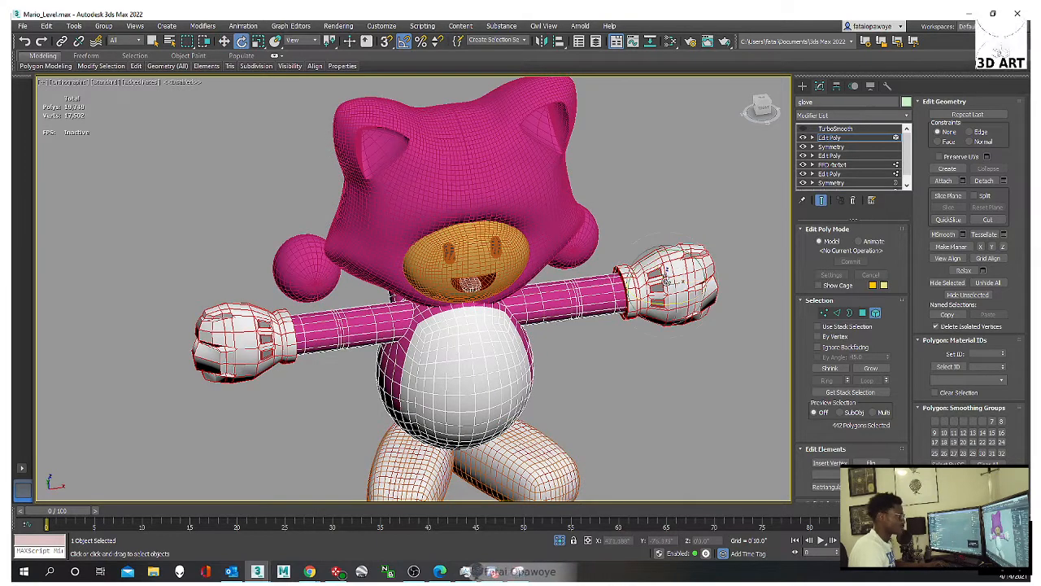
pyautogui.moveTo(673, 282); pyautogui.dragTo(660, 174)
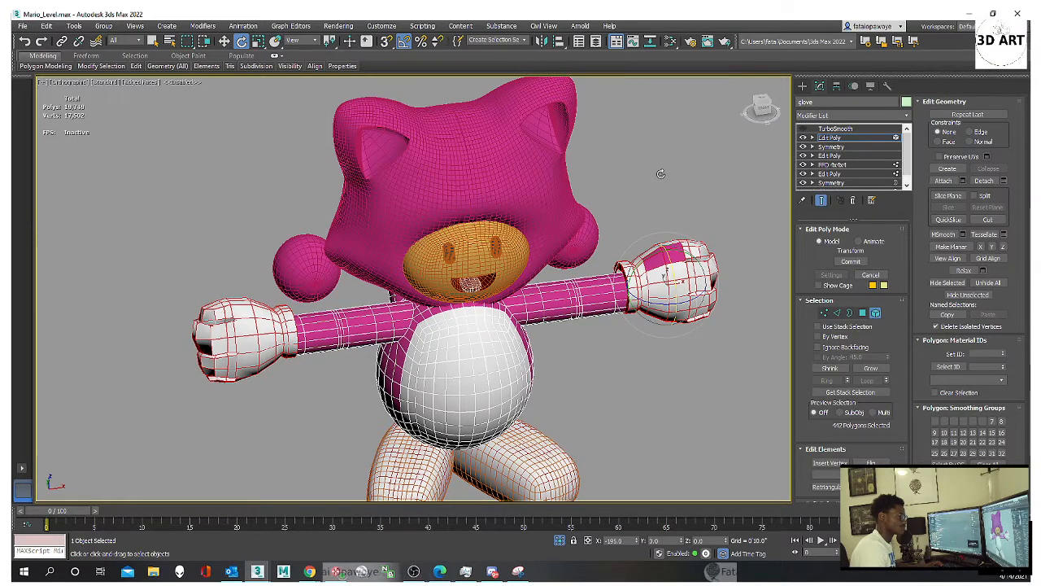
pyautogui.moveTo(660, 173); pyautogui.dragTo(662, 180)
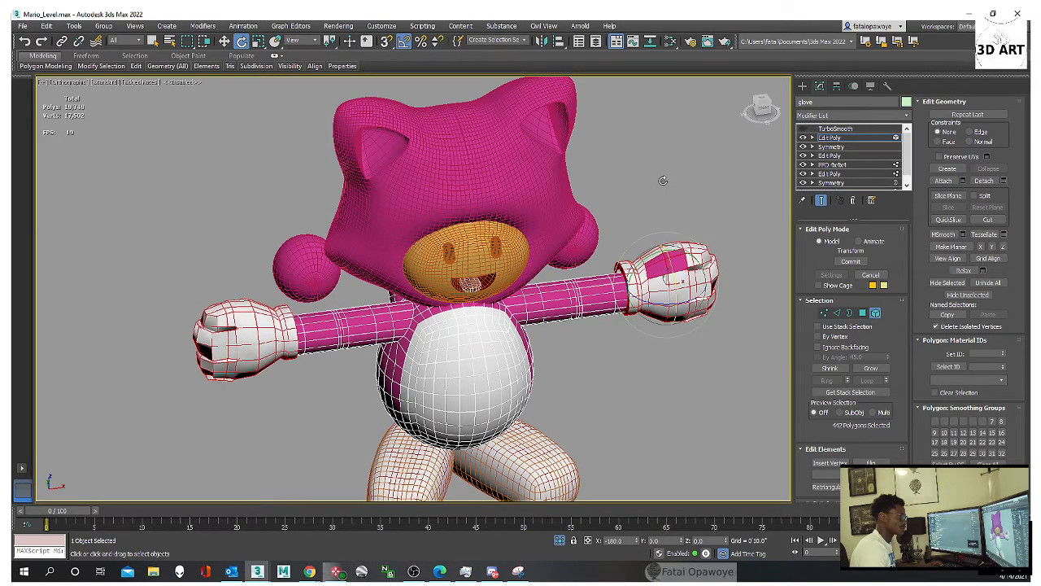
pyautogui.press('w')
pyautogui.keyDown('alt'); pyautogui.moveTo(669, 276); pyautogui.dragTo(667, 257, button='middle'); pyautogui.keyUp('alt')
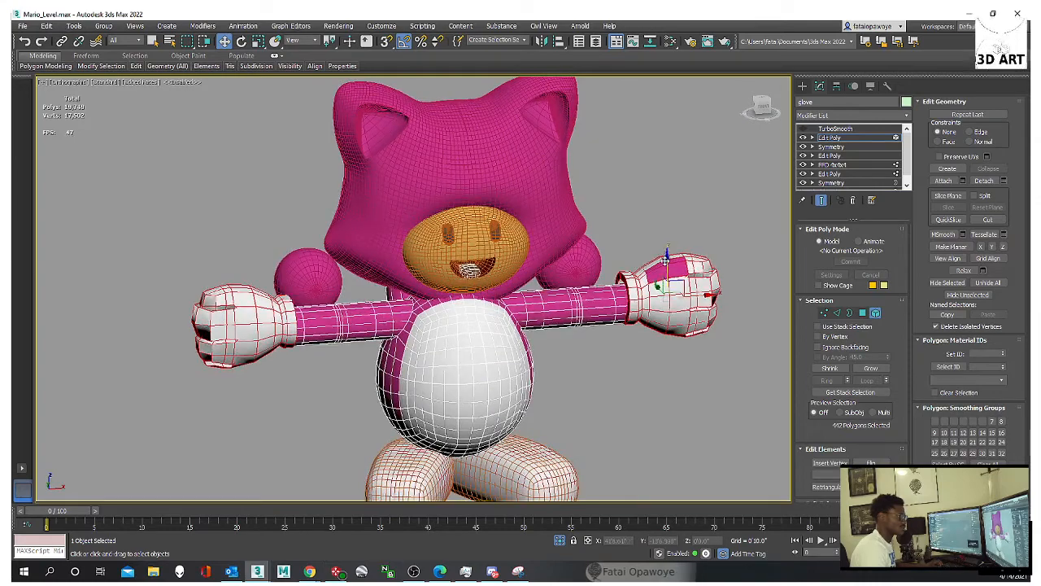
pyautogui.moveTo(667, 260); pyautogui.dragTo(667, 268)
pyautogui.keyDown('alt'); pyautogui.moveTo(667, 267); pyautogui.dragTo(631, 263, button='middle'); pyautogui.keyUp('alt')
# Step: Select only the glove element on the character's left arm and set its material ID to 1
pyautogui.click(714, 245)
pyautogui.click(688, 301)
pyautogui.keyDown('alt'); pyautogui.moveTo(678, 296); pyautogui.dragTo(549, 321, button='middle'); pyautogui.keyUp('alt')
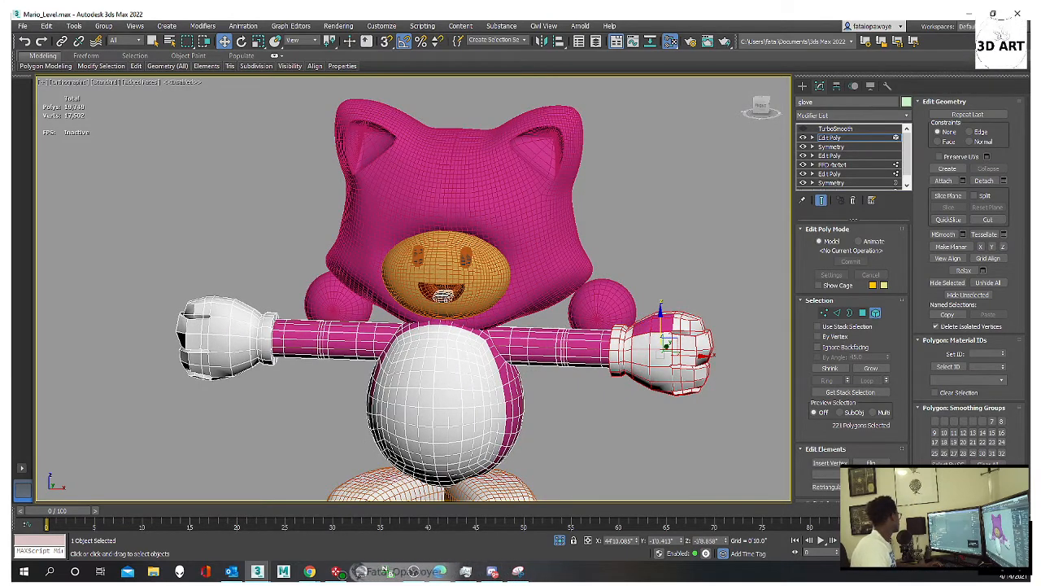
pyautogui.press('q')
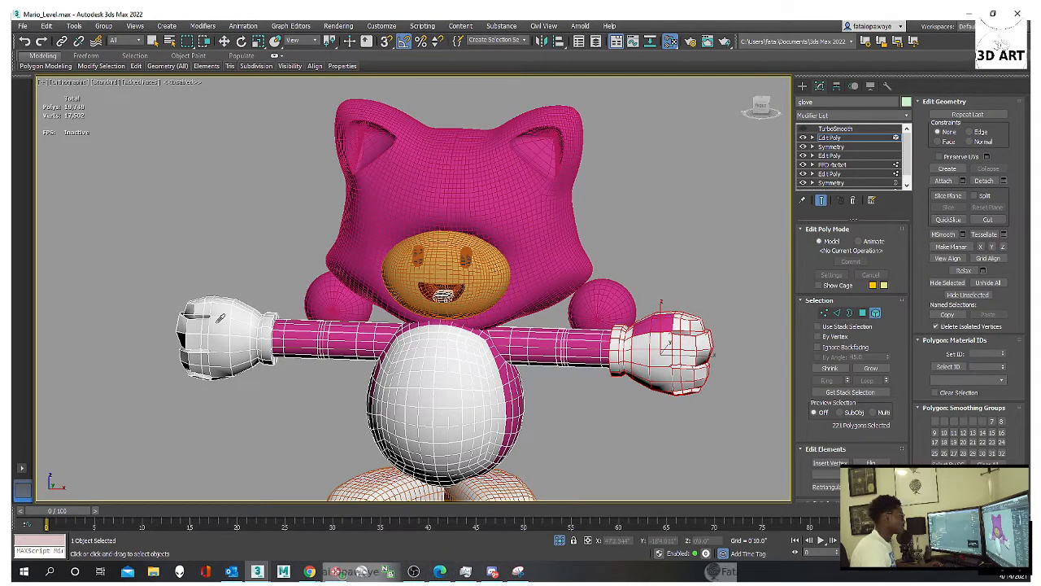
pyautogui.press('w')
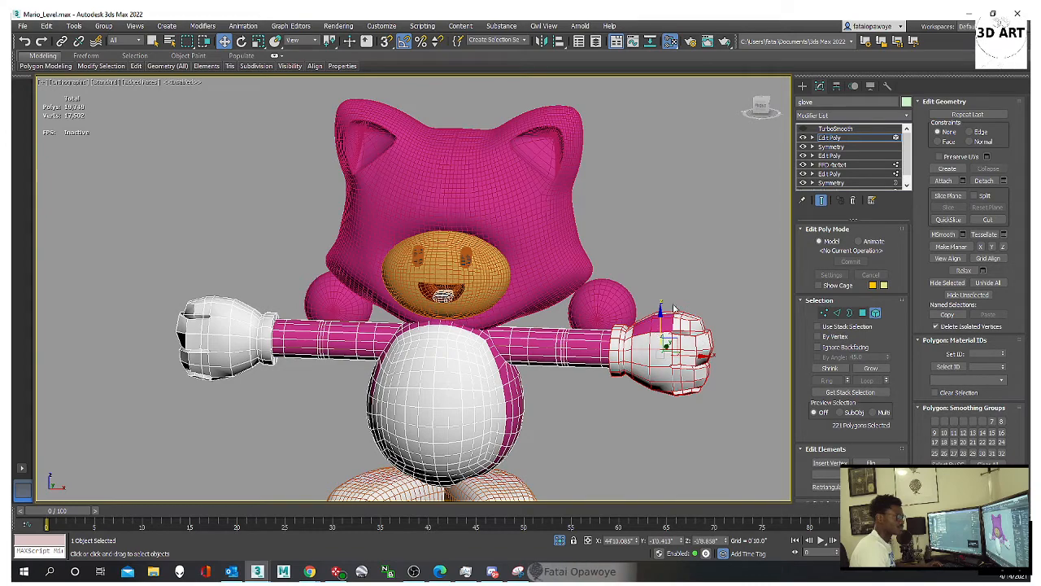
pyautogui.click(1002, 356)
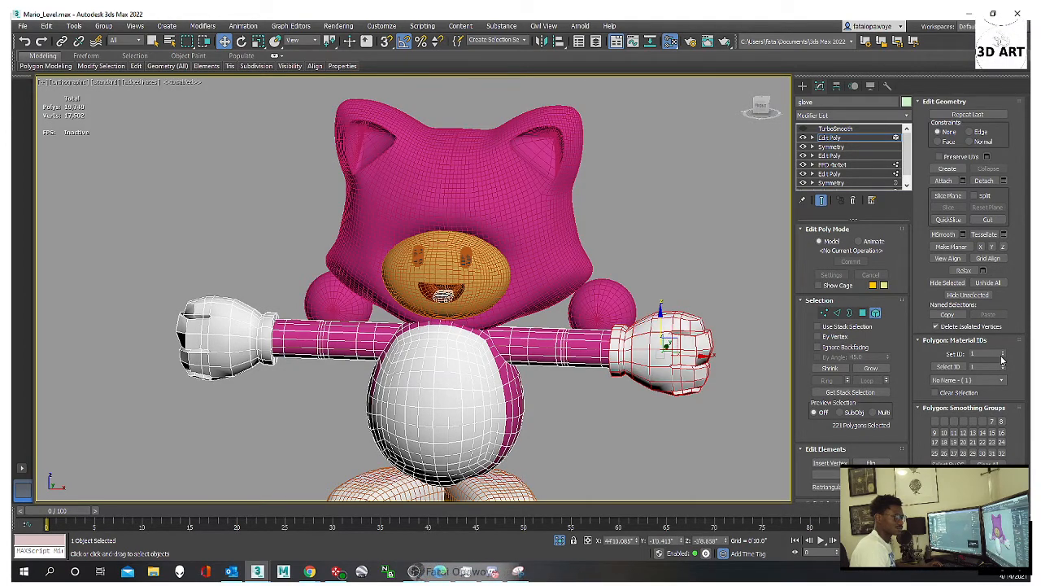
# Step: Leave element editing, turn the glove mesh's TurboSmooth modifier back on and check the smoothed gloves from several angles
pyautogui.keyDown('alt'); pyautogui.moveTo(576, 242); pyautogui.dragTo(631, 270, button='middle'); pyautogui.keyUp('alt')
pyautogui.click(631, 267)
pyautogui.click(823, 128)
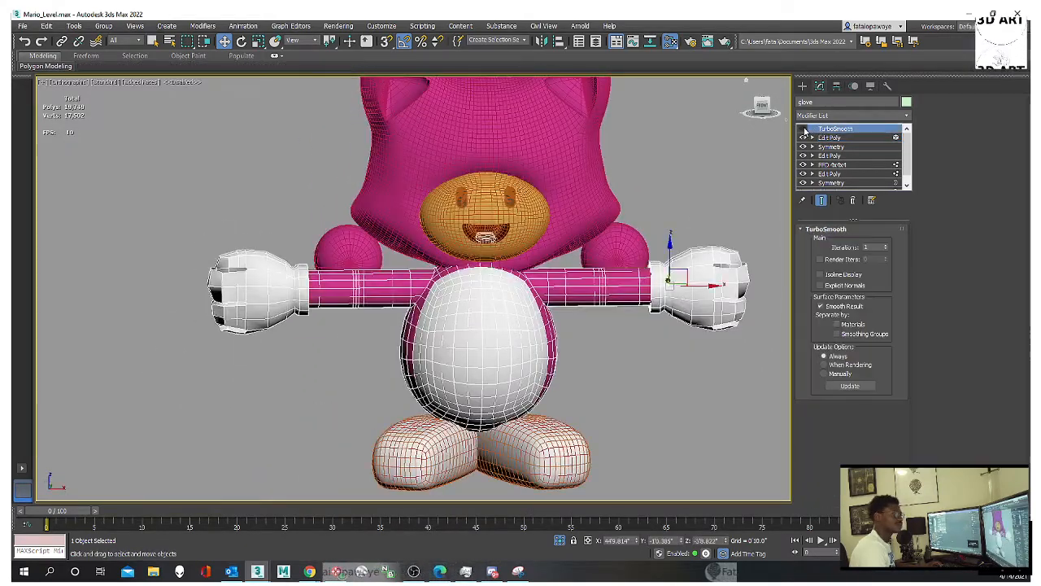
pyautogui.keyDown('alt'); pyautogui.moveTo(708, 218); pyautogui.dragTo(426, 230, button='middle'); pyautogui.keyUp('alt')
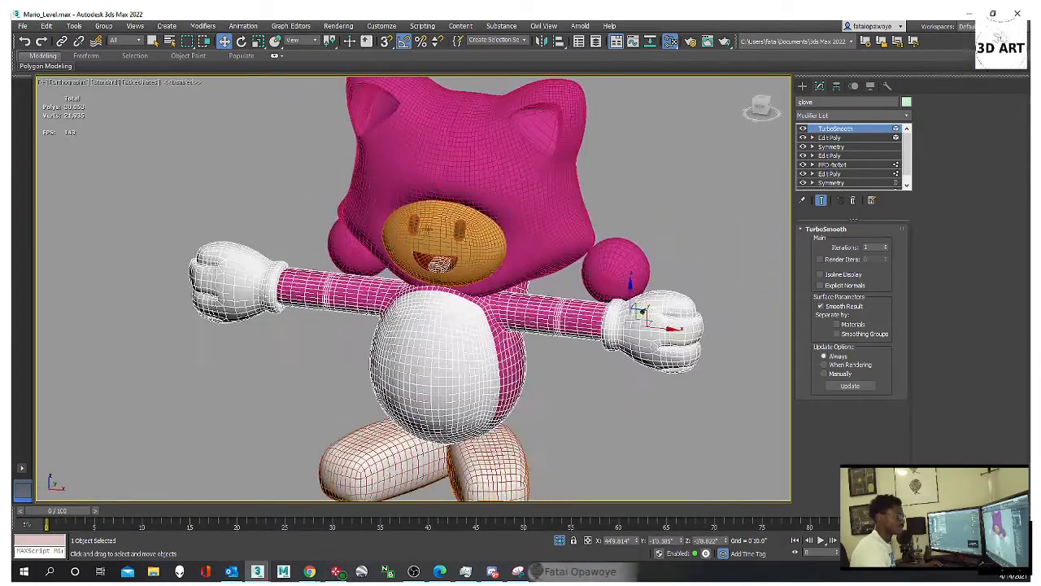
pyautogui.keyDown('alt'); pyautogui.moveTo(805, 130); pyautogui.dragTo(604, 255, button='middle'); pyautogui.keyUp('alt')
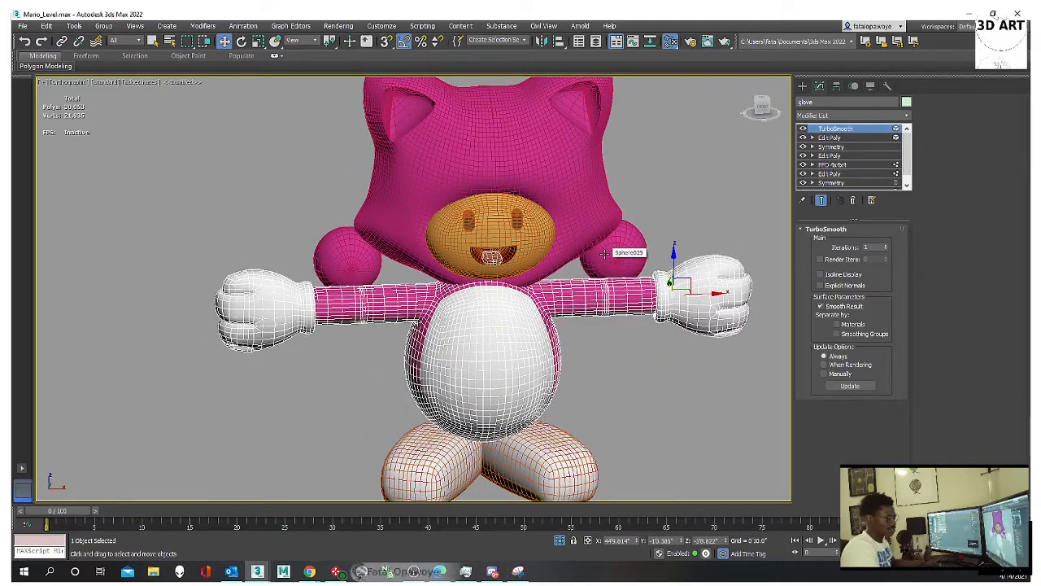
# Step: Try to hide the two pink spheres beside the character's head
pyautogui.keyDown('alt'); pyautogui.moveTo(604, 253); pyautogui.dragTo(369, 327, button='middle'); pyautogui.keyUp('alt')
pyautogui.click(446, 324)
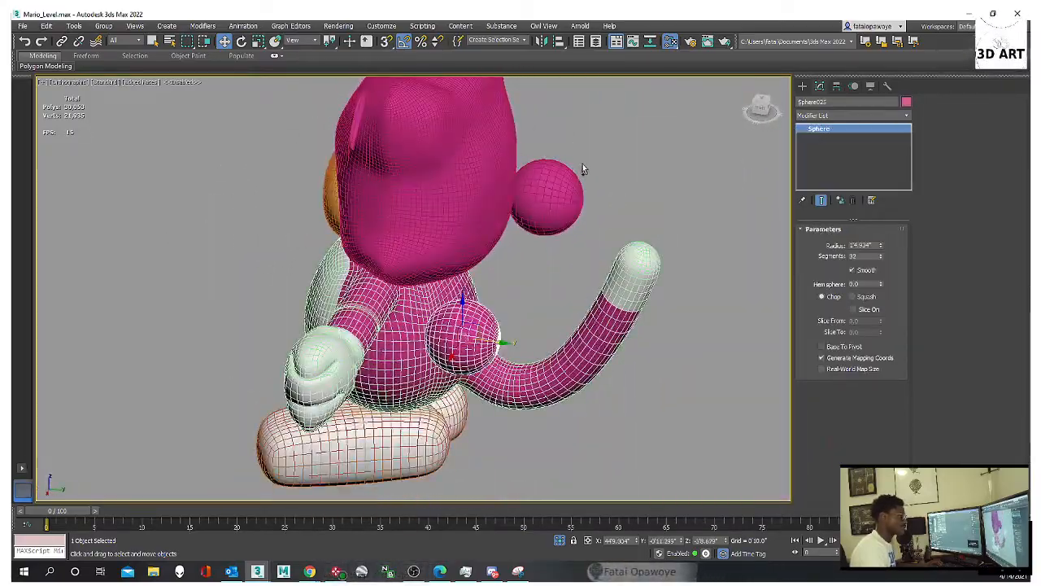
pyautogui.keyDown('ctrl'); pyautogui.click(559, 181); pyautogui.keyUp('ctrl')
pyautogui.rightClick(558, 180)
pyautogui.click(576, 142)
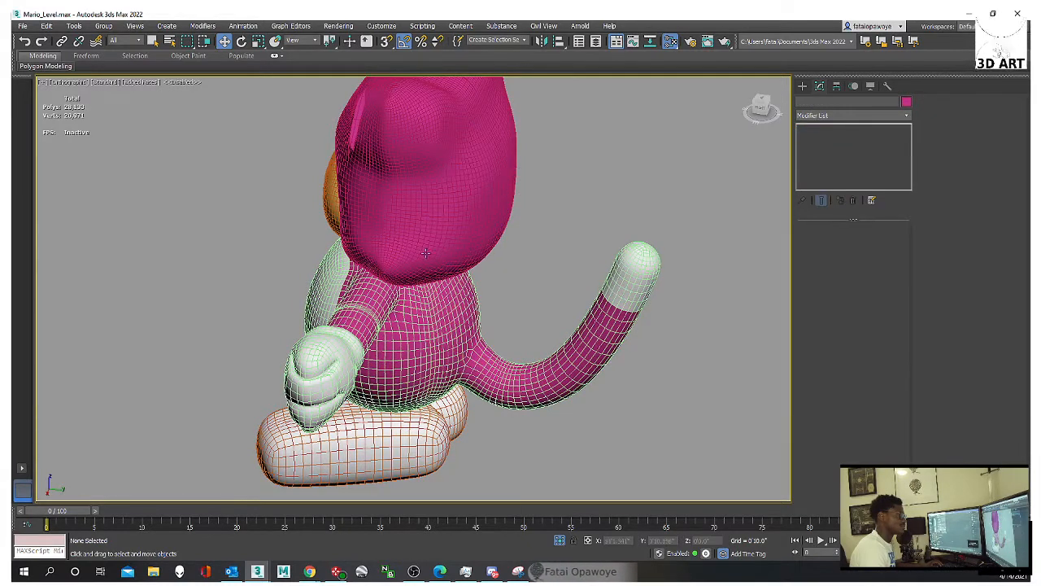
# Step: Switch to a perspective view framing the whole scene and undo hiding the two spheres
pyautogui.press('z')
pyautogui.press('p')
pyautogui.press('z')
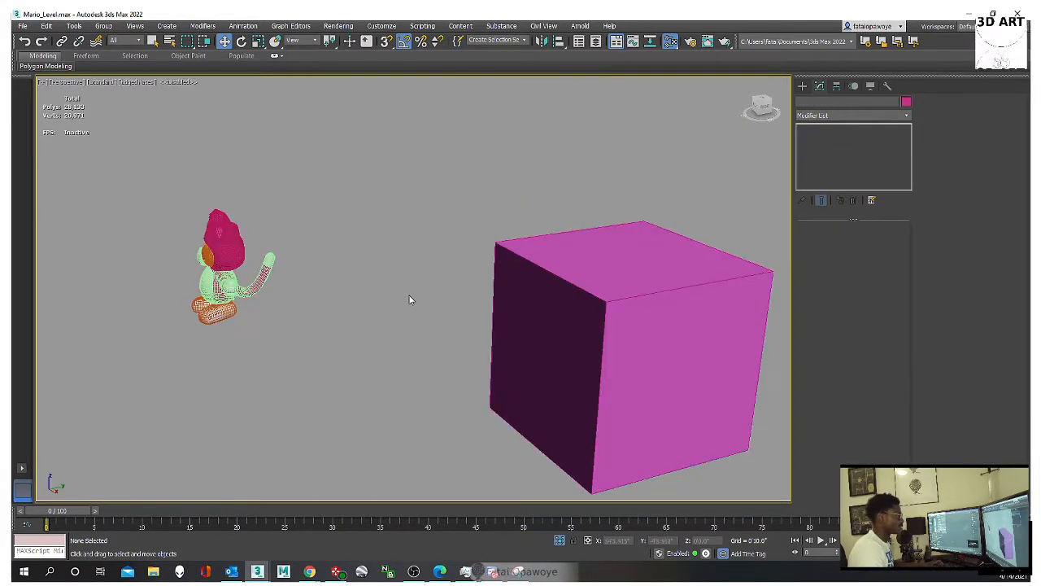
pyautogui.hotkey('ctrl', 'z')
# Step: Select every part of the character and rename the objects with base name Cat-Toadette_, suffix T-pose_ and numbering enabled
pyautogui.keyDown('alt'); pyautogui.moveTo(332, 279); pyautogui.dragTo(330, 362, button='middle'); pyautogui.keyUp('alt')
pyautogui.moveTo(330, 362); pyautogui.dragTo(141, 154)
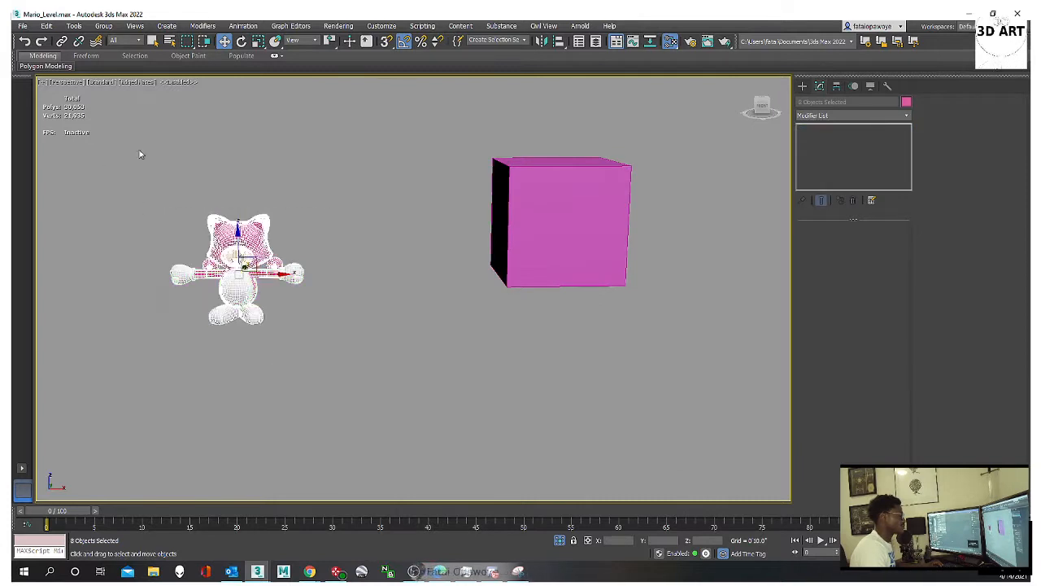
pyautogui.click(803, 88)
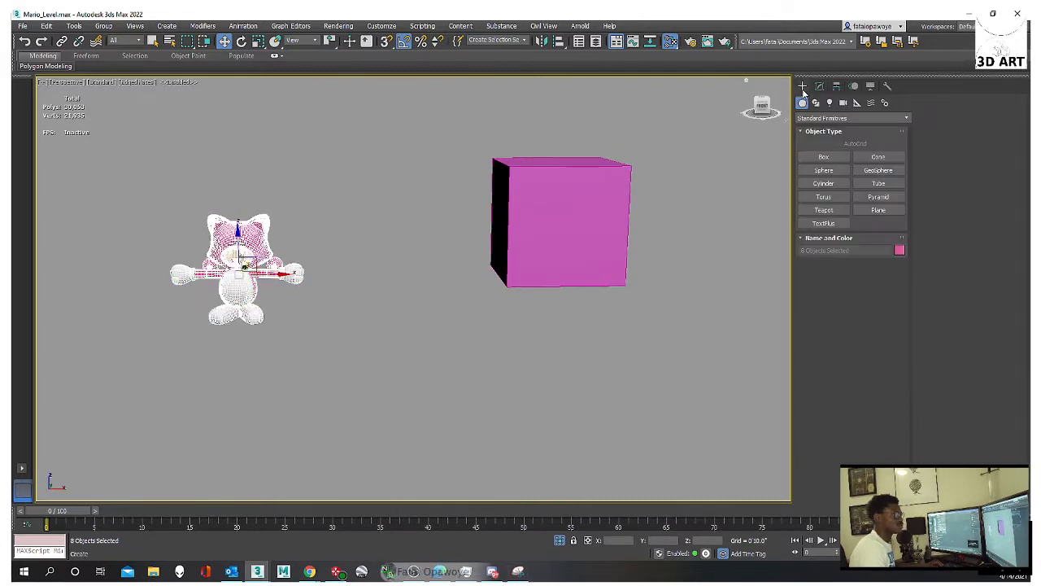
pyautogui.click(103, 26)
pyautogui.moveTo(74, 27)
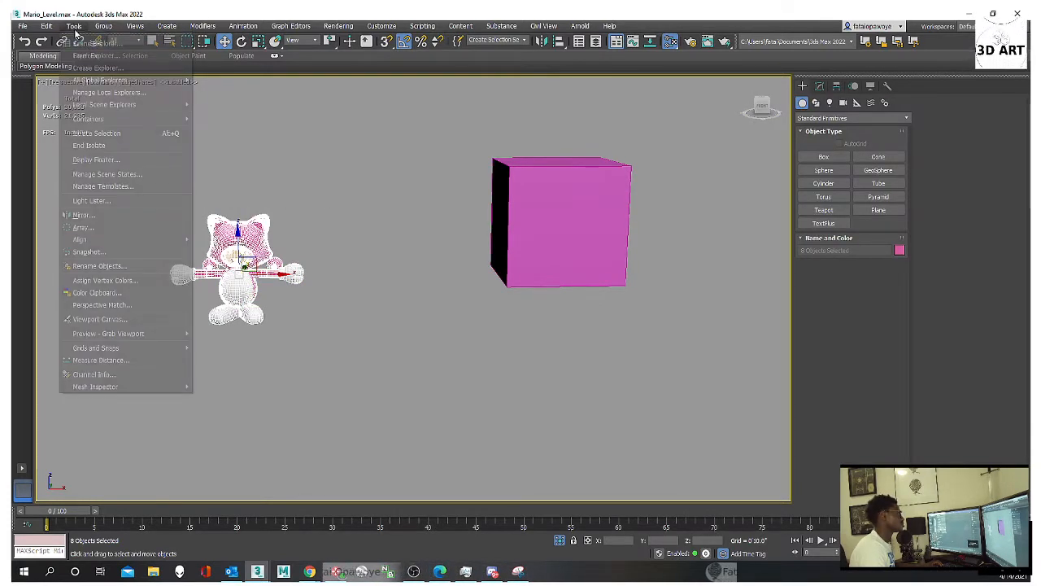
pyautogui.click(129, 267)
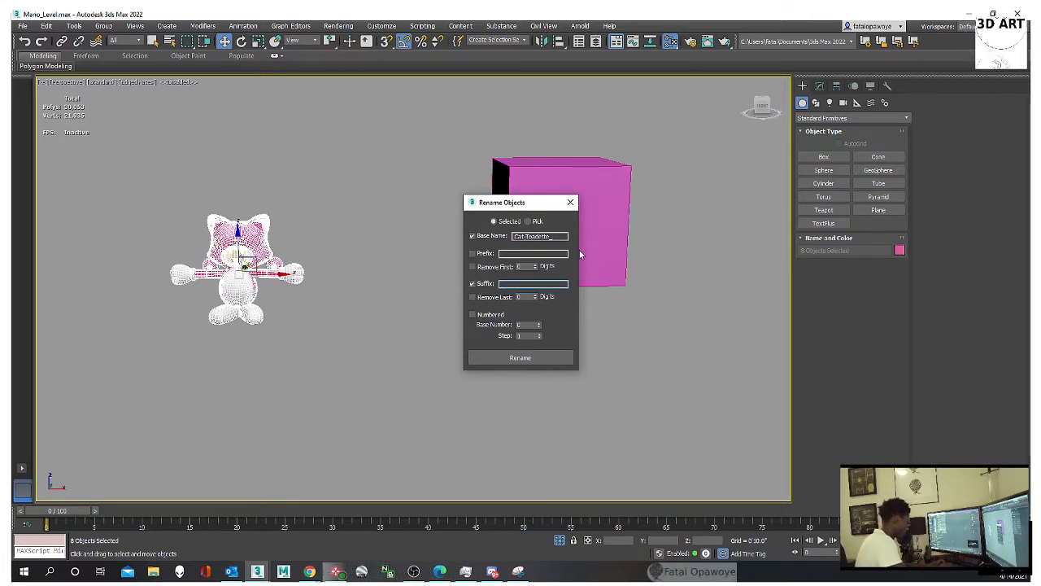
pyautogui.write('T-pose')
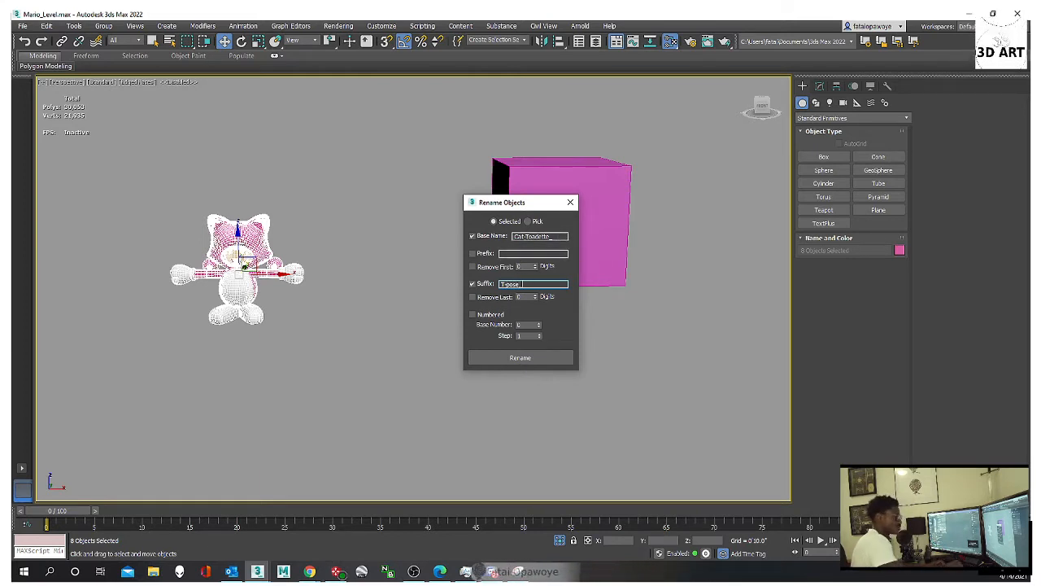
pyautogui.click(514, 363)
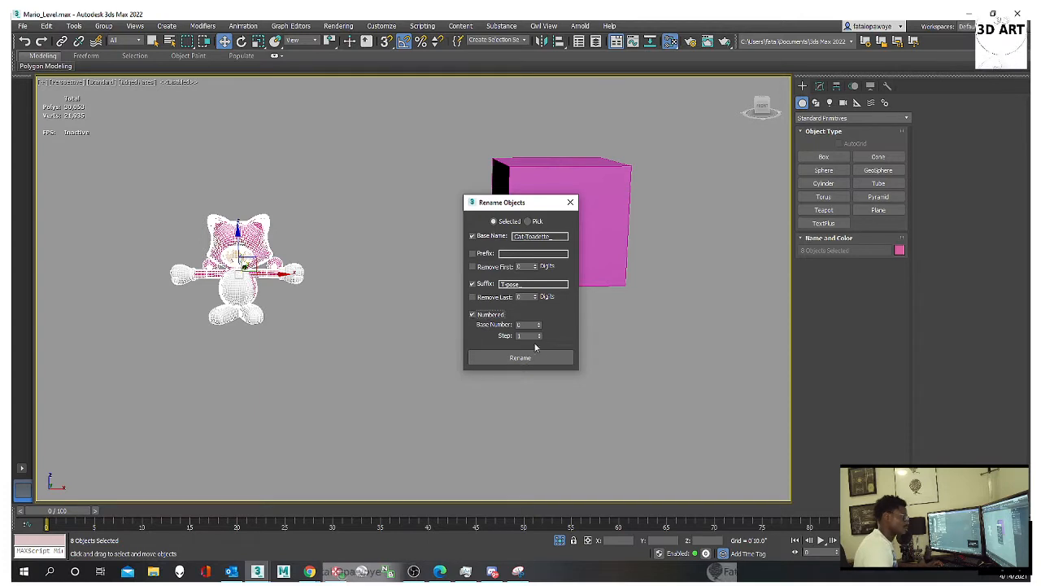
pyautogui.click(539, 358)
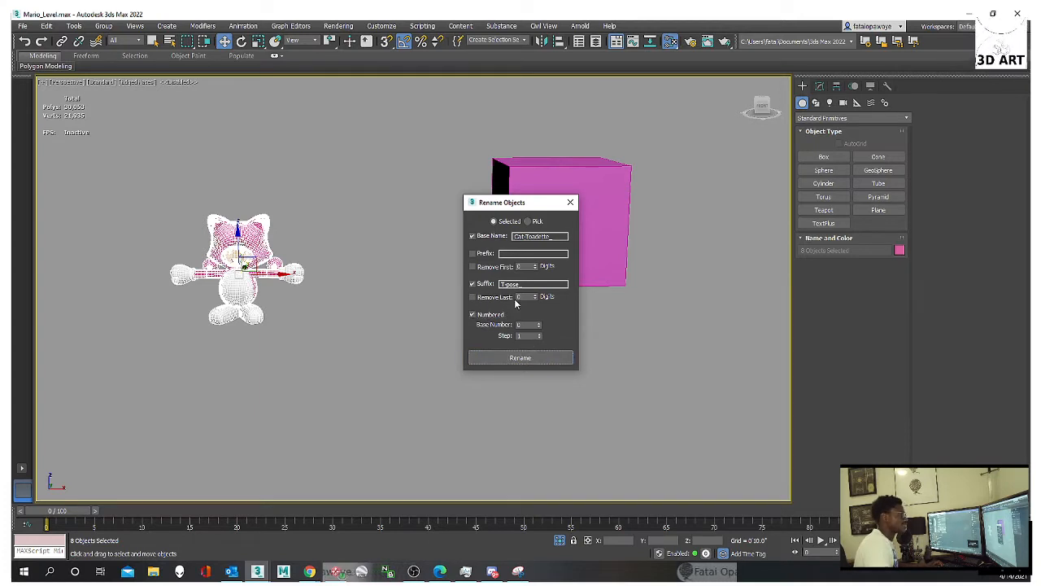
pyautogui.click(524, 361)
# Step: Clear the selection and reselect all parts of the character, leaving out the large reference cube
pyautogui.moveTo(303, 287); pyautogui.dragTo(273, 277, button='middle')
pyautogui.click(353, 249)
pyautogui.scroll(4, 329, 274)
pyautogui.click(302, 321)
pyautogui.keyDown('alt'); pyautogui.moveTo(366, 324); pyautogui.dragTo(386, 339, button='middle'); pyautogui.keyUp('alt')
pyautogui.scroll(-3, 358, 284)
pyautogui.moveTo(353, 280)
pyautogui.keyDown('alt'); pyautogui.mouseDown(button='middle')
pyautogui.moveTo(422, 279)
pyautogui.moveTo(332, 277)
pyautogui.mouseUp(button='middle'); pyautogui.keyUp('alt')
pyautogui.moveTo(384, 344); pyautogui.dragTo(289, 235)
pyautogui.moveTo(289, 235)
pyautogui.keyDown('alt'); pyautogui.mouseDown(button='middle')
pyautogui.moveTo(355, 239)
pyautogui.moveTo(300, 234)
pyautogui.mouseUp(button='middle'); pyautogui.keyUp('alt')
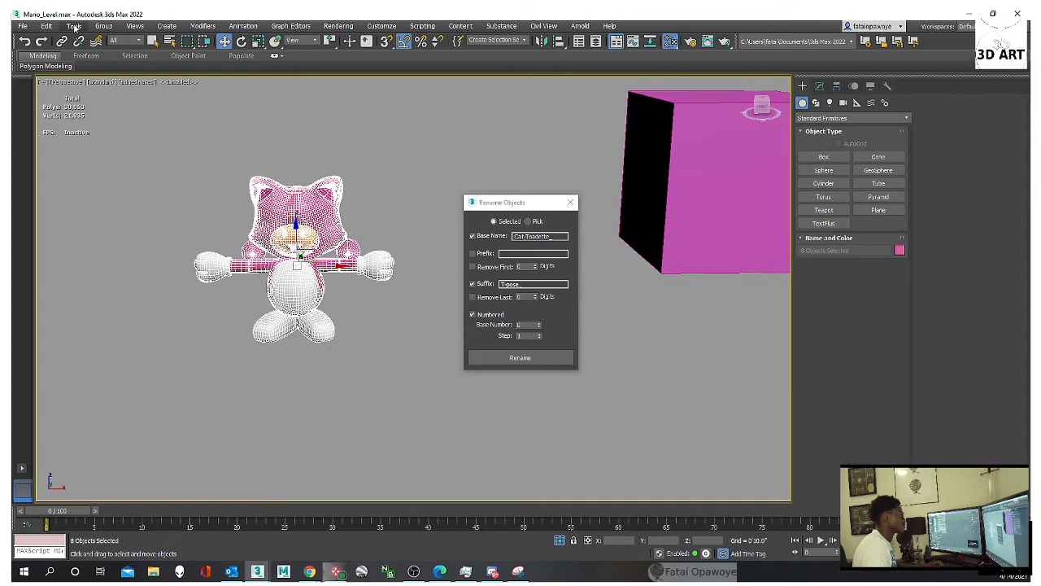
# Step: Group the selected character parts under the name Cat_Toadette
pyautogui.click(103, 26)
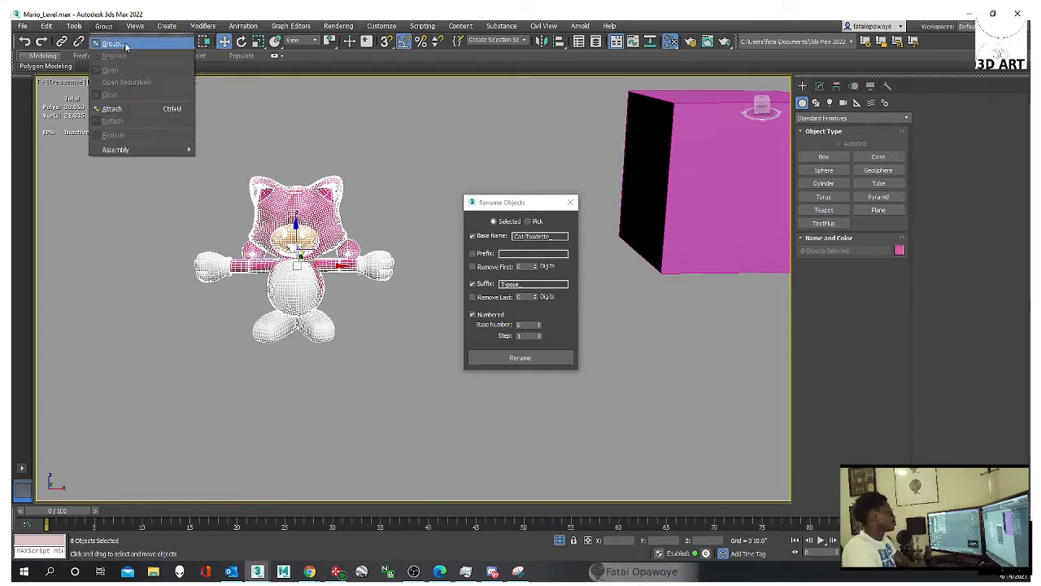
pyautogui.click(126, 42)
pyautogui.moveTo(497, 254); pyautogui.dragTo(574, 257)
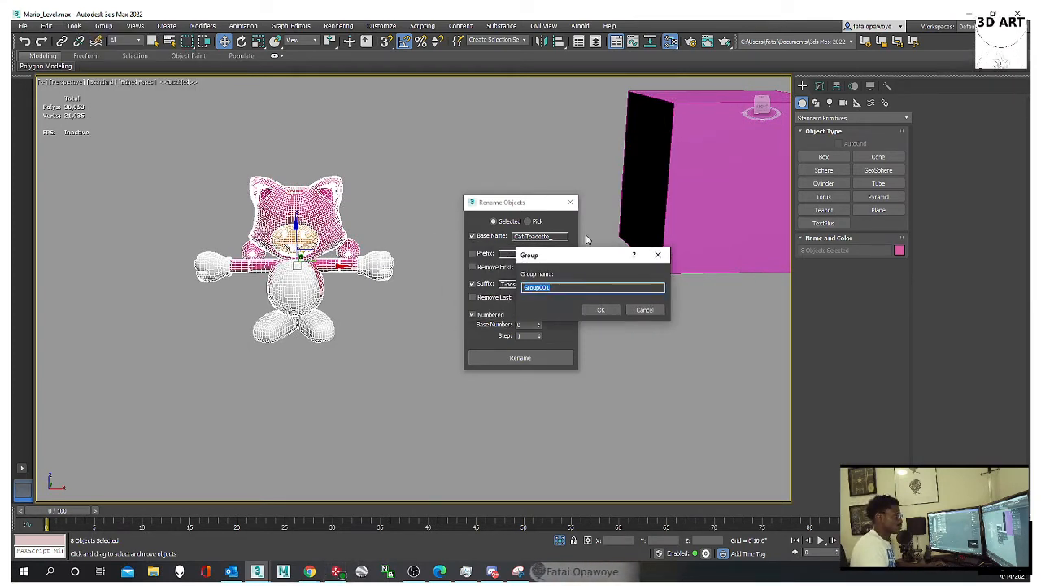
pyautogui.write('Cat_Toadette')
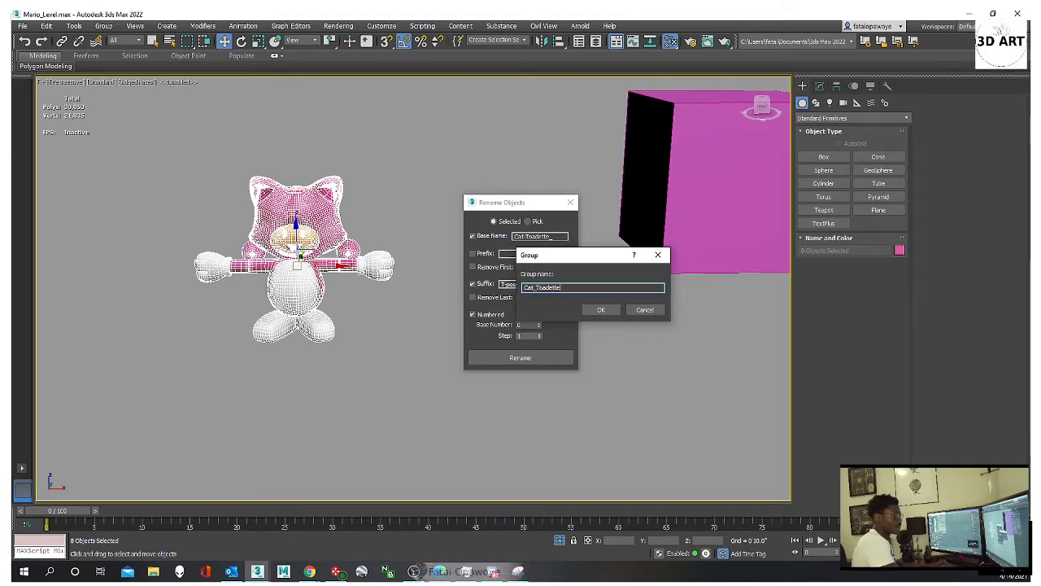
pyautogui.press('Return')
pyautogui.rightClick(580, 239)
pyautogui.click(507, 168)
# Step: Move the character group to the world origin by setting its X, Y and Z position to 0
pyautogui.keyDown('alt'); pyautogui.moveTo(357, 207); pyautogui.dragTo(341, 235, button='middle'); pyautogui.keyUp('alt')
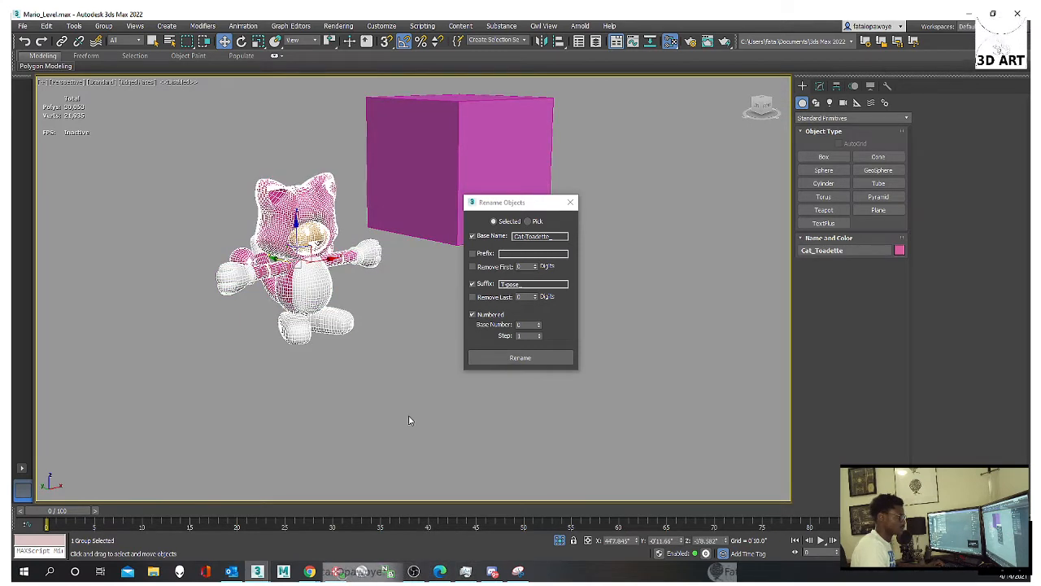
pyautogui.rightClick(638, 541)
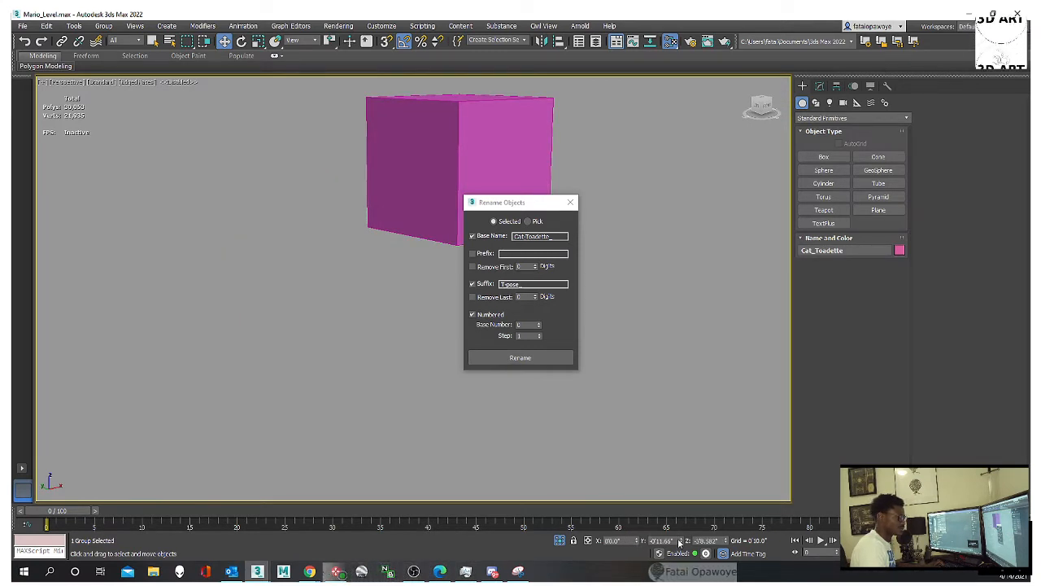
pyautogui.press('z')
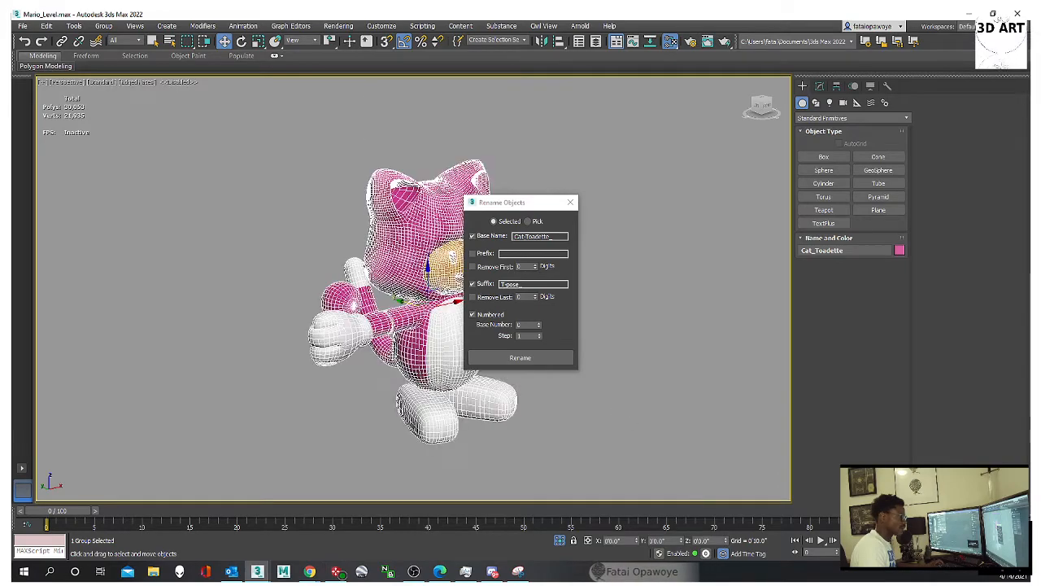
pyautogui.keyDown('alt'); pyautogui.moveTo(414, 342); pyautogui.dragTo(295, 322, button='middle'); pyautogui.keyUp('alt')
# Step: Show the grid, select the distant reference cube and set its X, Y and Z position to 0
pyautogui.press('g')
pyautogui.scroll(-5, 350, 357)
pyautogui.scroll(-7, 294, 322)
pyautogui.moveTo(358, 324); pyautogui.dragTo(278, 288, button='middle')
pyautogui.scroll(-4, 334, 295)
pyautogui.scroll(-5, 335, 301)
pyautogui.click(366, 342)
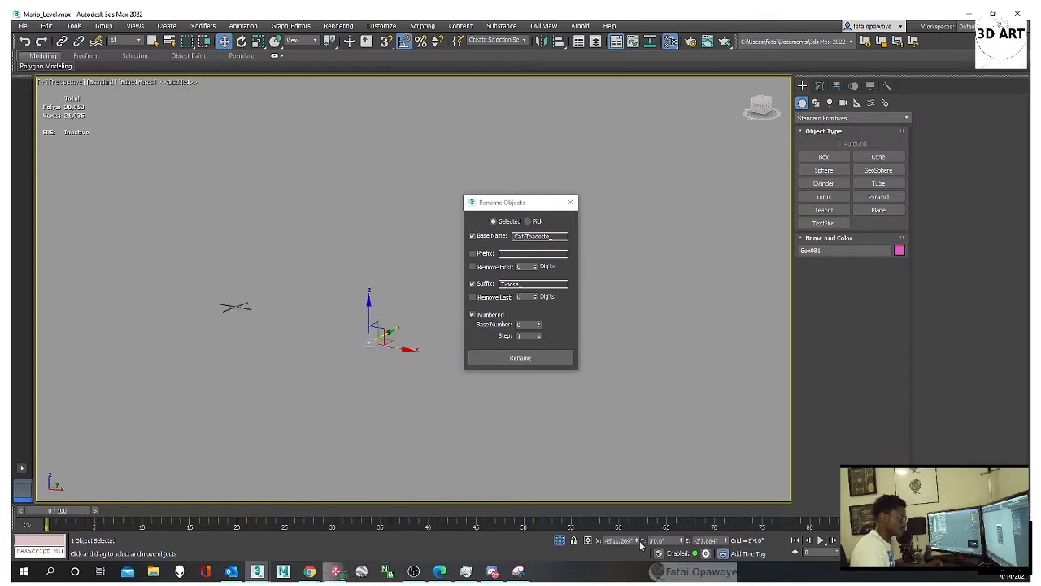
pyautogui.rightClick(725, 542)
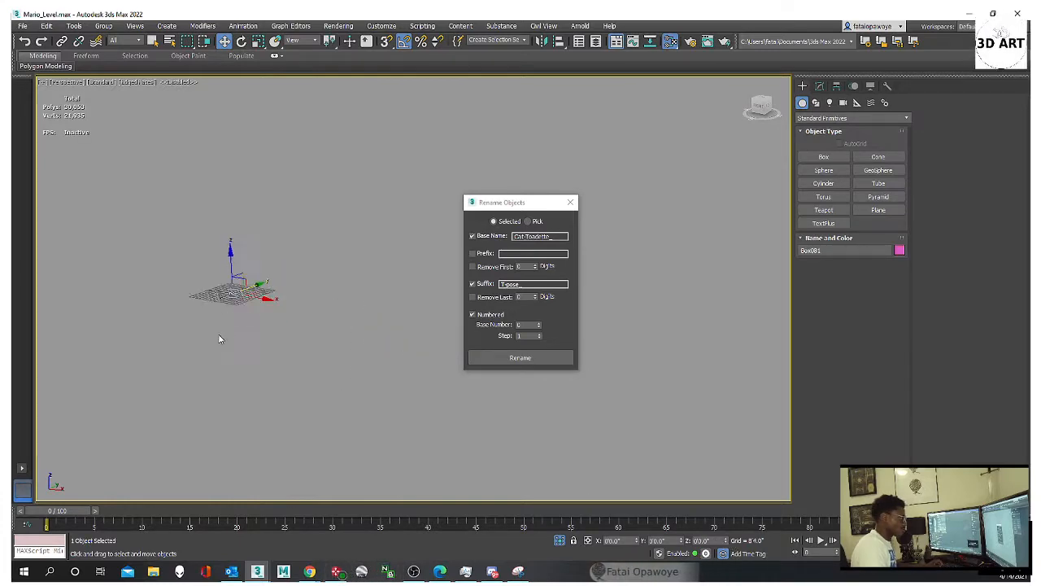
# Step: Frame the reference cube at the origin and hide it
pyautogui.press('z')
pyautogui.scroll(-3, 191, 294)
pyautogui.keyDown('alt'); pyautogui.moveTo(144, 299); pyautogui.dragTo(279, 304, button='middle'); pyautogui.keyUp('alt')
pyautogui.rightClick(244, 232)
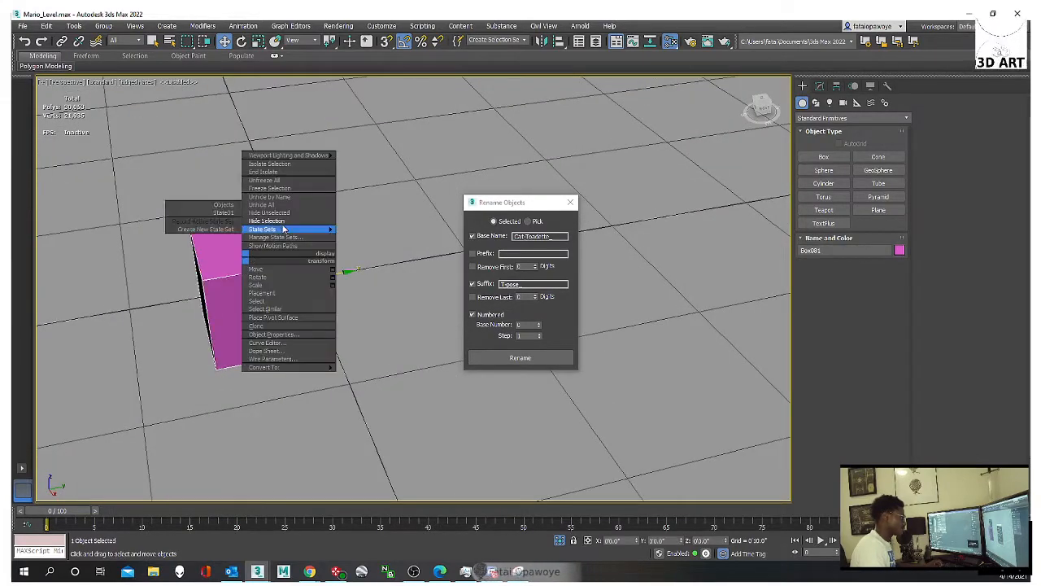
pyautogui.click(285, 225)
# Step: Select and frame the character group, and turn off the edged-faces display in the viewport
pyautogui.click(292, 278)
pyautogui.press('z')
pyautogui.keyDown('alt'); pyautogui.moveTo(244, 309); pyautogui.dragTo(293, 286, button='middle'); pyautogui.keyUp('alt')
pyautogui.scroll(4, 314, 195)
pyautogui.scroll(5, 315, 195)
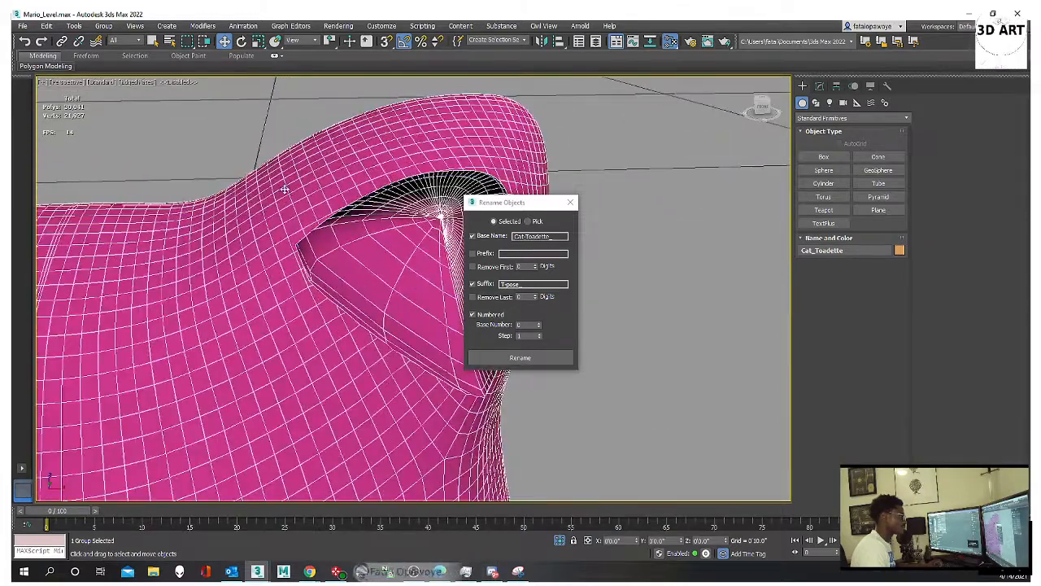
pyautogui.scroll(-6, 285, 189)
pyautogui.press('F4')
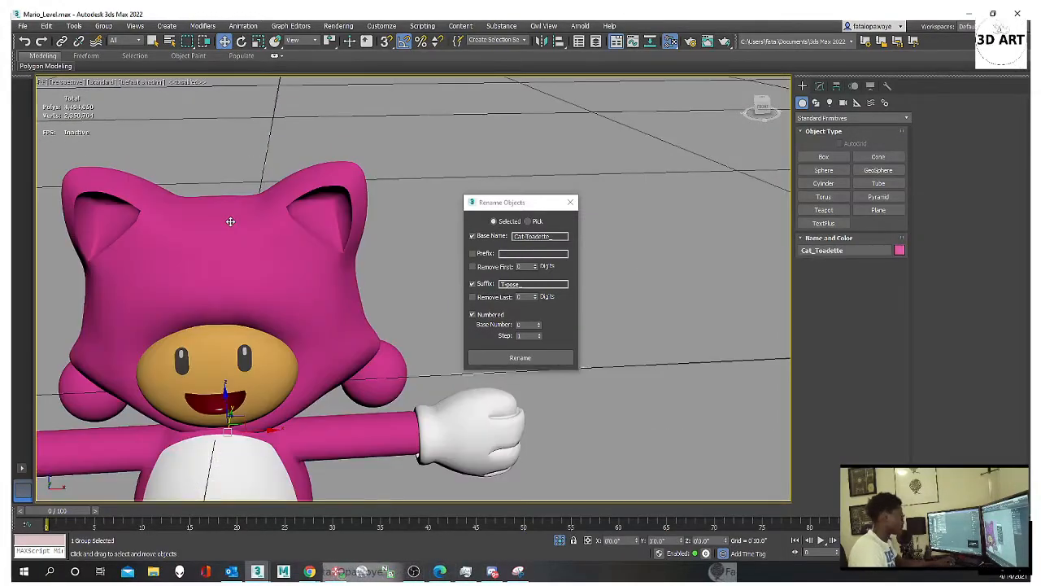
# Step: View the whole shaded character from the front and close the Rename Objects dialog
pyautogui.scroll(-5, 235, 207)
pyautogui.scroll(-3, 248, 196)
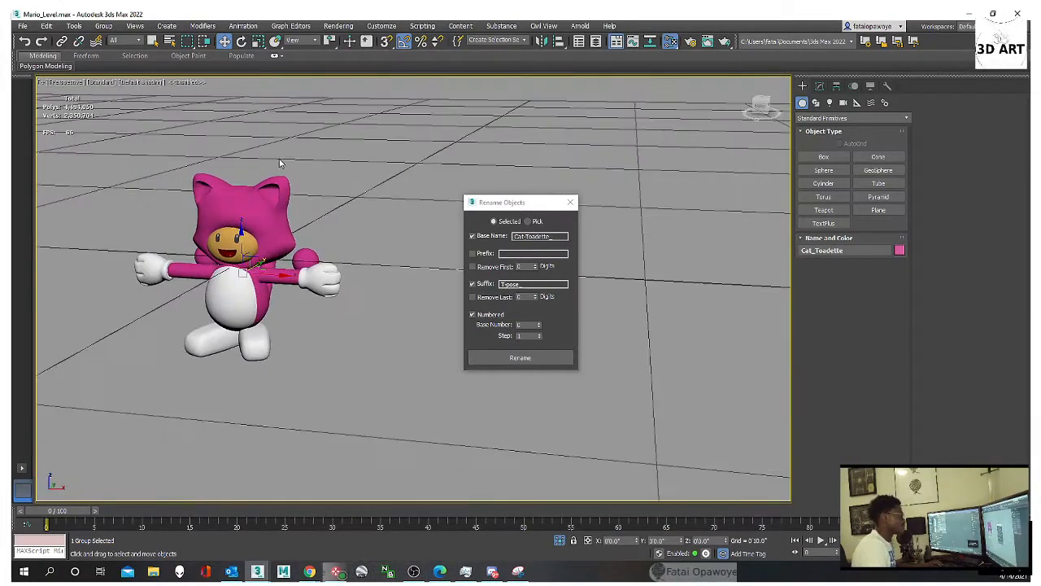
pyautogui.scroll(-3, 244, 221)
pyautogui.keyDown('alt'); pyautogui.moveTo(243, 221); pyautogui.dragTo(339, 208, button='middle'); pyautogui.keyUp('alt')
pyautogui.scroll(4, 248, 210)
pyautogui.scroll(-2, 248, 209)
pyautogui.moveTo(506, 204); pyautogui.dragTo(678, 155)
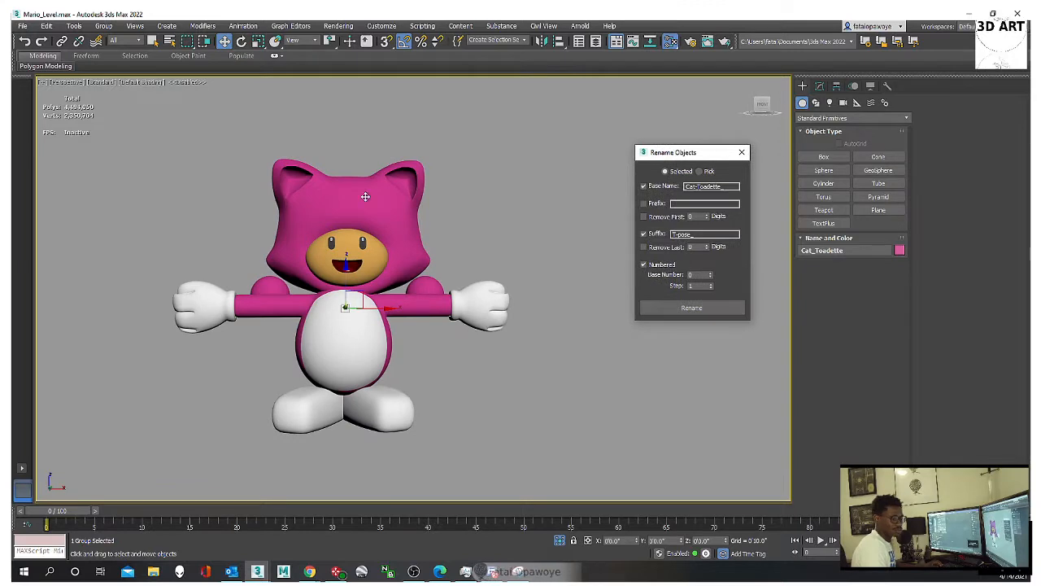
pyautogui.click(740, 153)
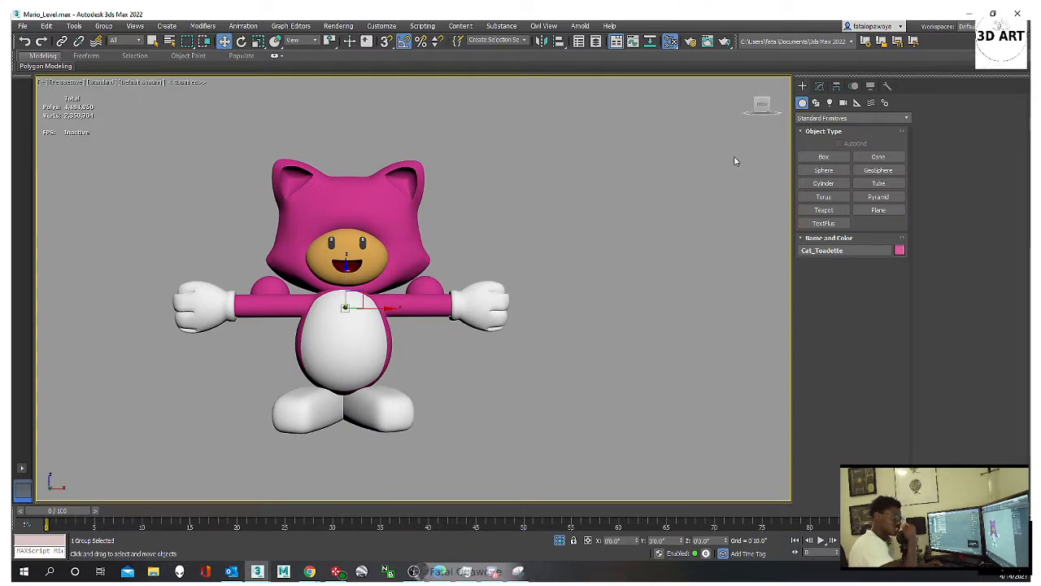
# Step: Convert the whole Cat_Toadette group to Editable Poly
pyautogui.keyDown('alt'); pyautogui.moveTo(517, 164); pyautogui.dragTo(522, 192, button='middle'); pyautogui.keyUp('alt')
pyautogui.scroll(1, 502, 224)
pyautogui.click(563, 175)
pyautogui.keyDown('alt'); pyautogui.moveTo(522, 191); pyautogui.dragTo(545, 184, button='middle'); pyautogui.keyUp('alt')
pyautogui.click(453, 194)
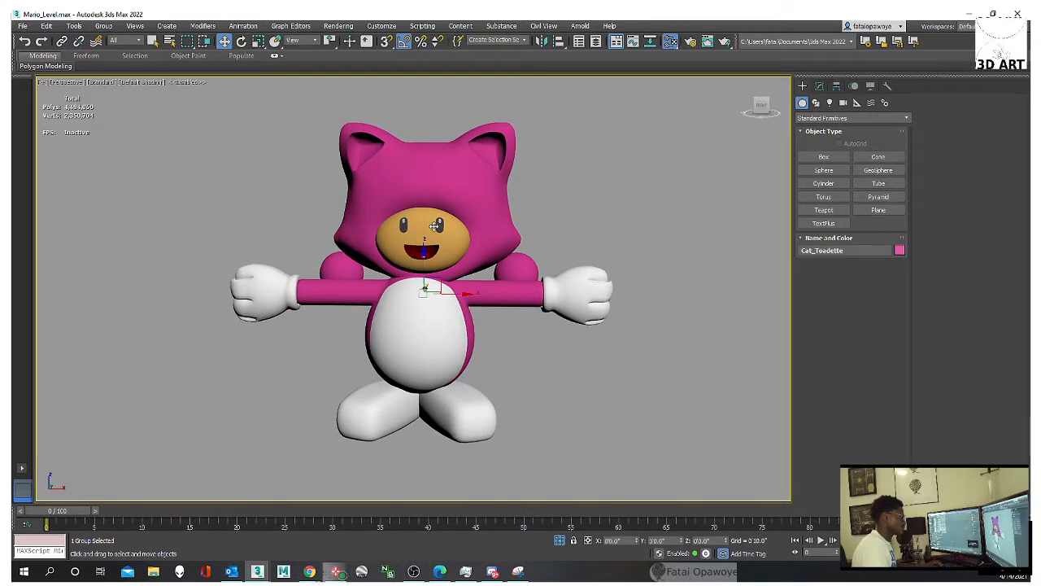
pyautogui.rightClick(435, 226)
pyautogui.moveTo(471, 333)
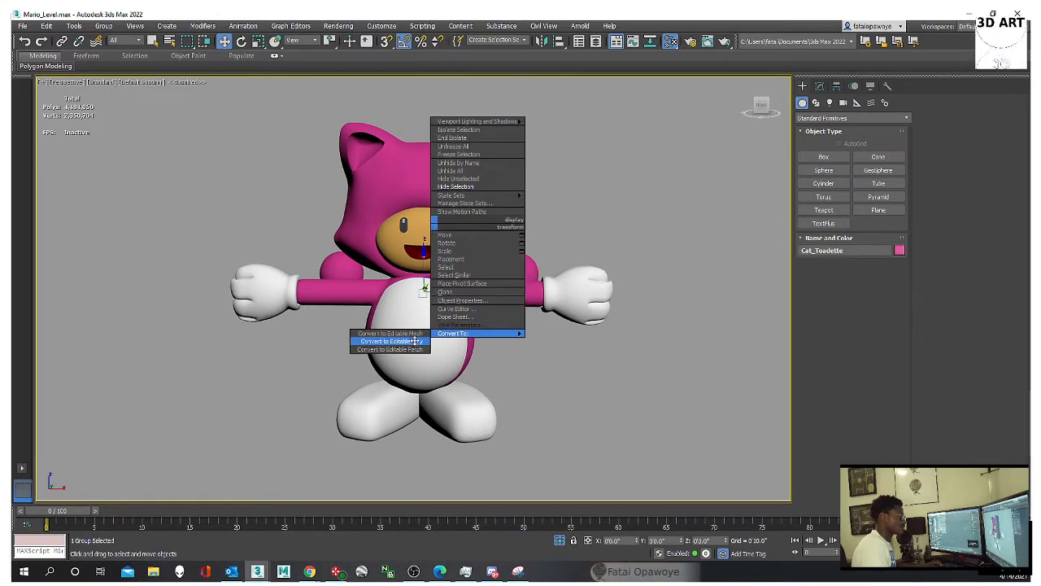
pyautogui.click(415, 341)
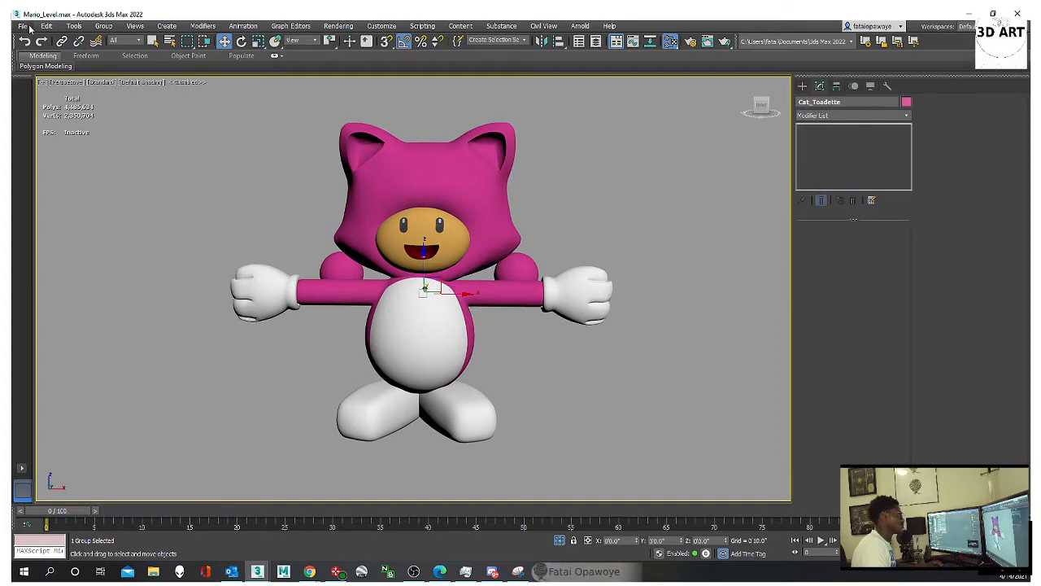
# Step: Export the selected group as an FBX file named Cat_Toadette into the Mario export folder
pyautogui.click(22, 26)
pyautogui.moveTo(98, 182)
pyautogui.click(182, 198)
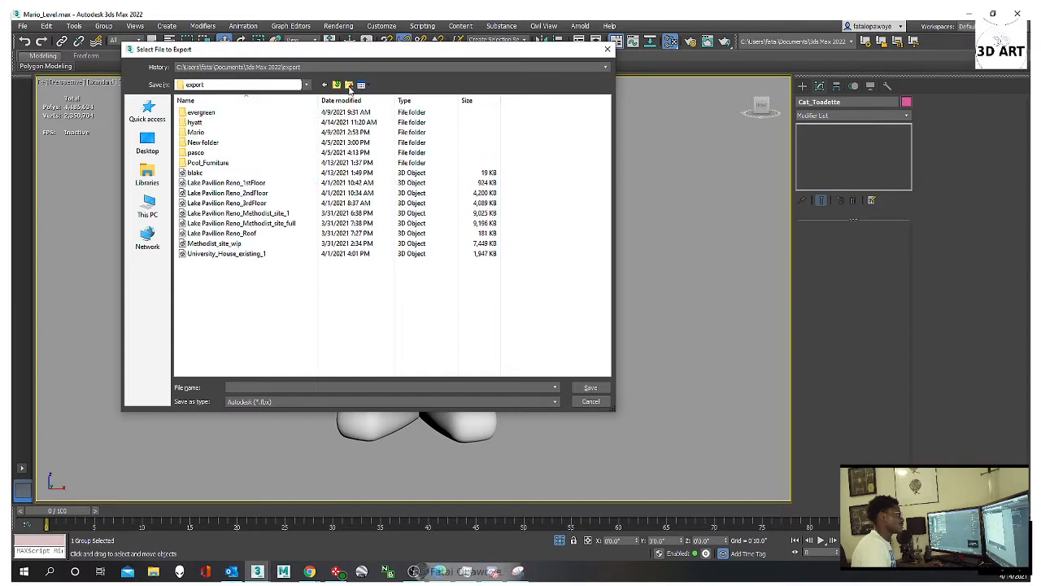
pyautogui.doubleClick(196, 132)
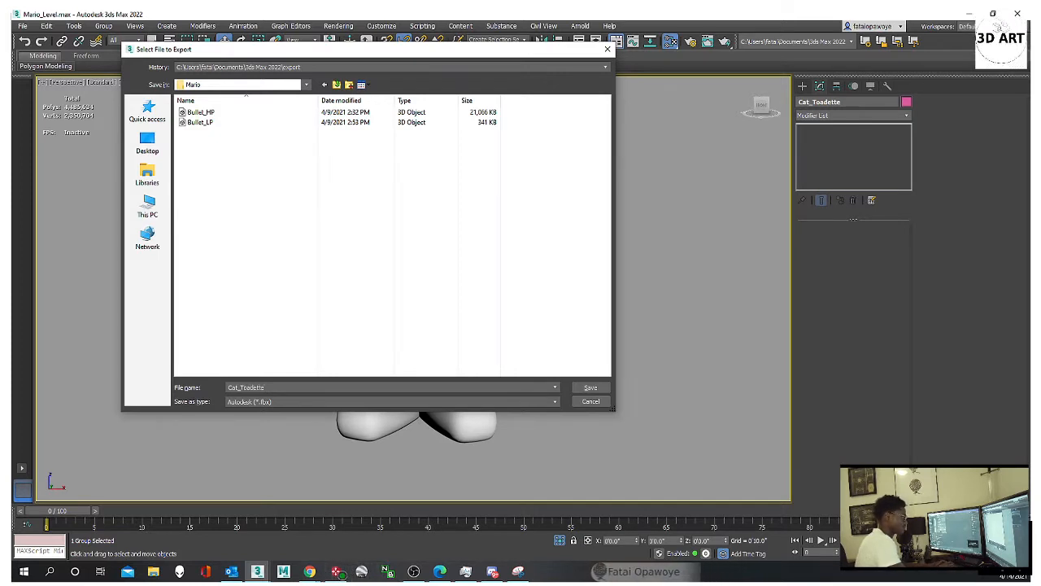
pyautogui.click(591, 388)
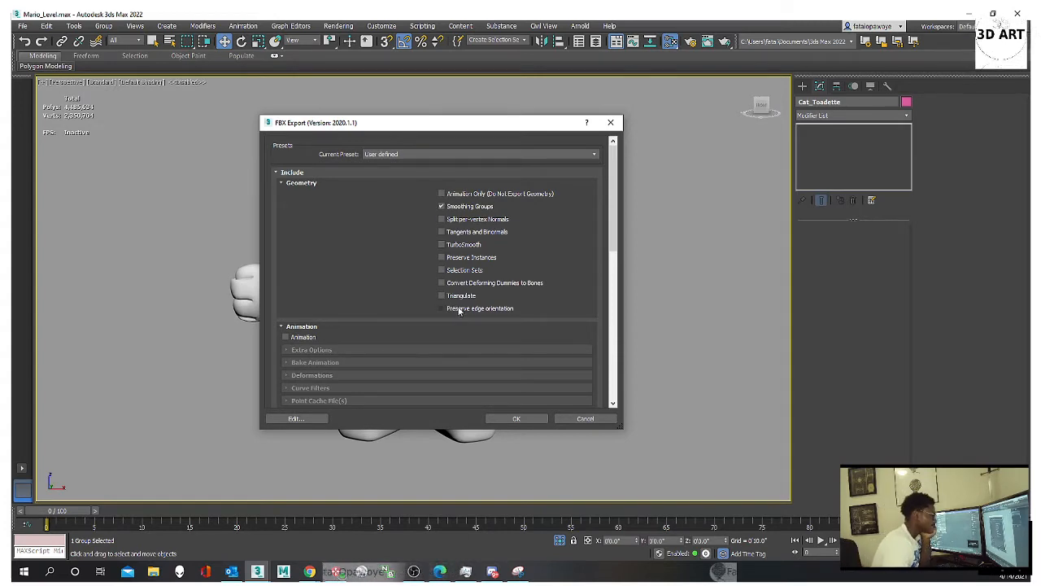
# Step: Review the FBX export options and confirm the export with scene units in Meters, Y-up axis and version FBX 2018
pyautogui.scroll(-5, 529, 377)
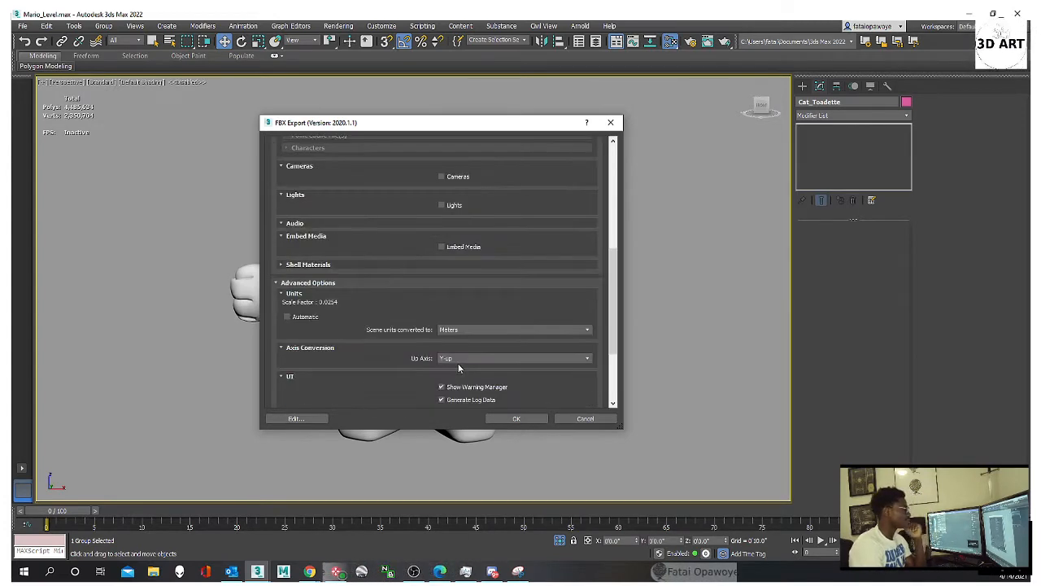
pyautogui.scroll(5, 359, 308)
pyautogui.scroll(-4, 326, 344)
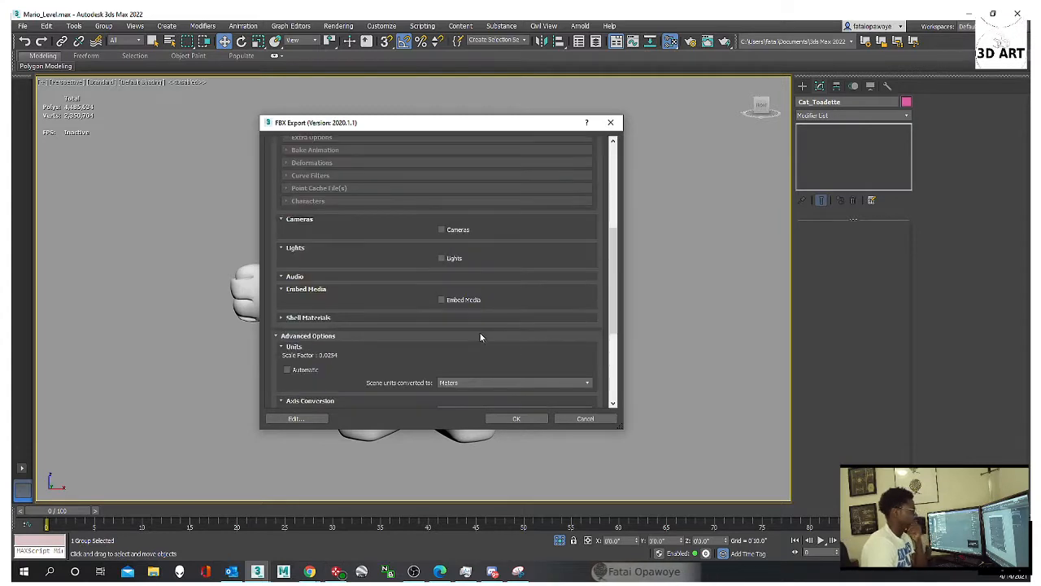
pyautogui.scroll(-3, 428, 336)
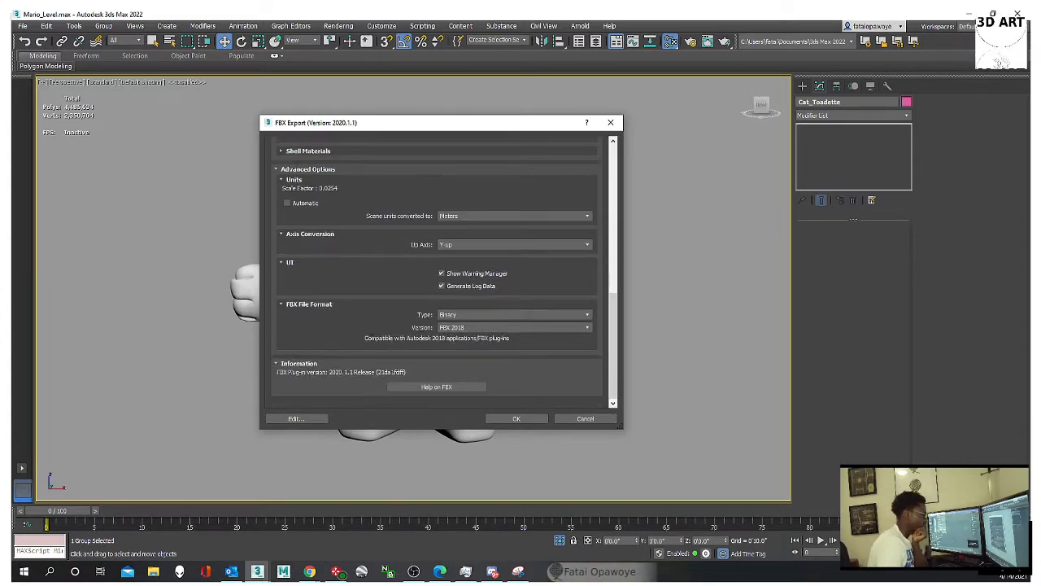
pyautogui.click(500, 328)
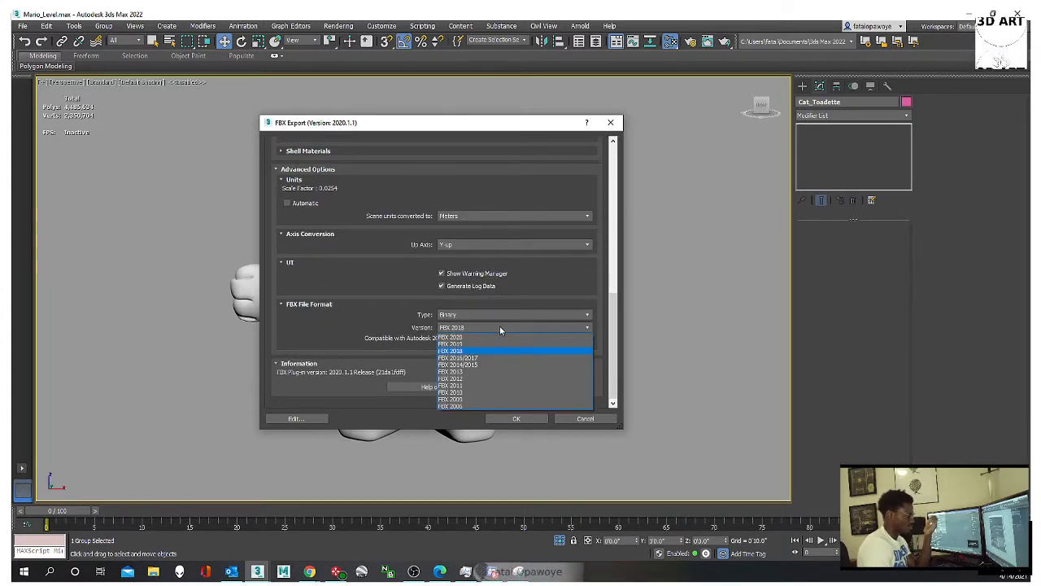
pyautogui.click(378, 325)
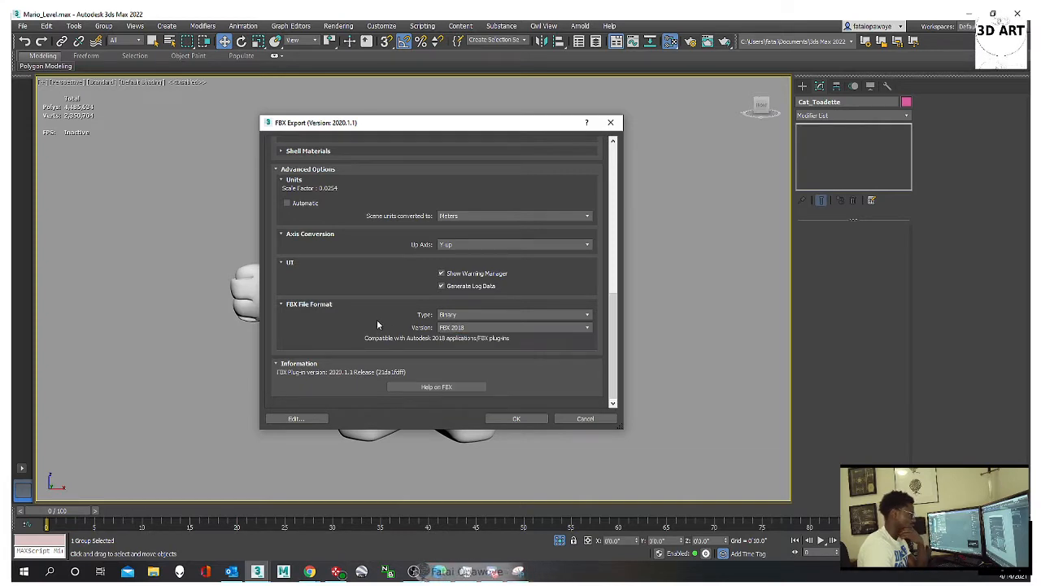
pyautogui.click(517, 419)
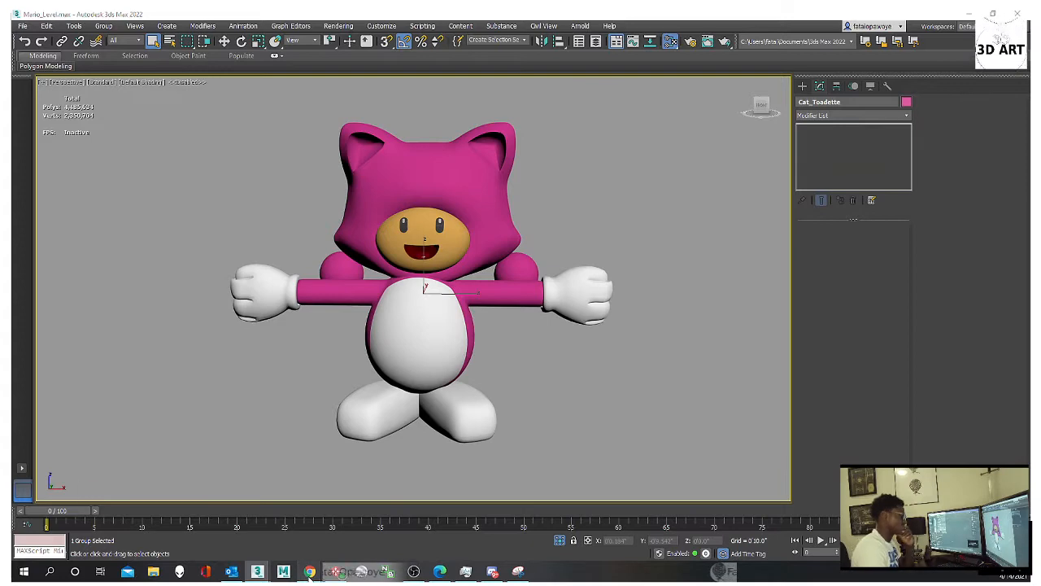
# Step: Switch to Chrome, go to mixamo.com and start the login
pyautogui.moveTo(310, 573)
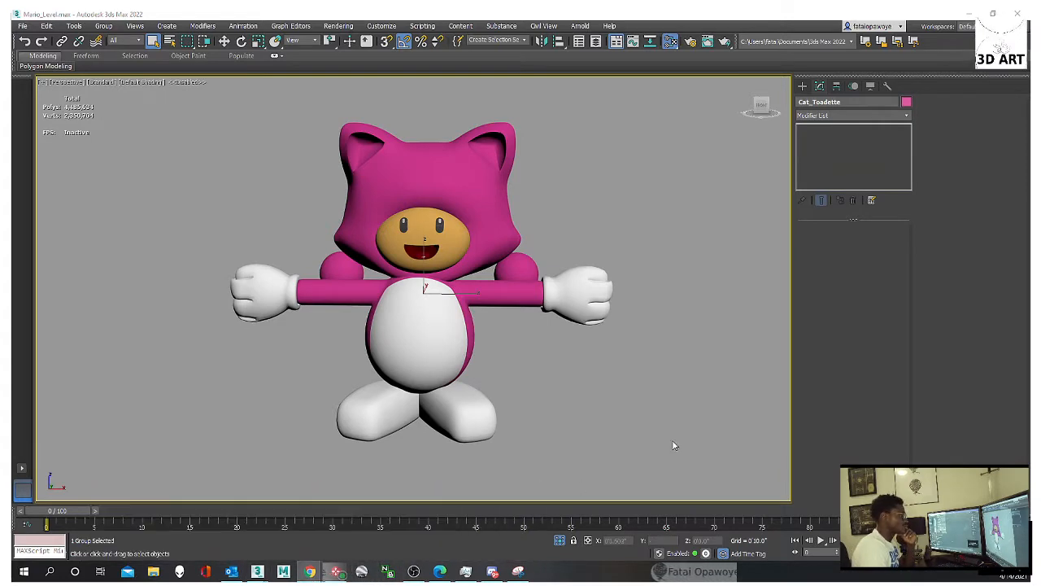
pyautogui.moveTo(1040, 106); pyautogui.dragTo(489, 19)
pyautogui.moveTo(607, 18); pyautogui.dragTo(634, 27)
pyautogui.click(599, 35)
pyautogui.write('mixa')
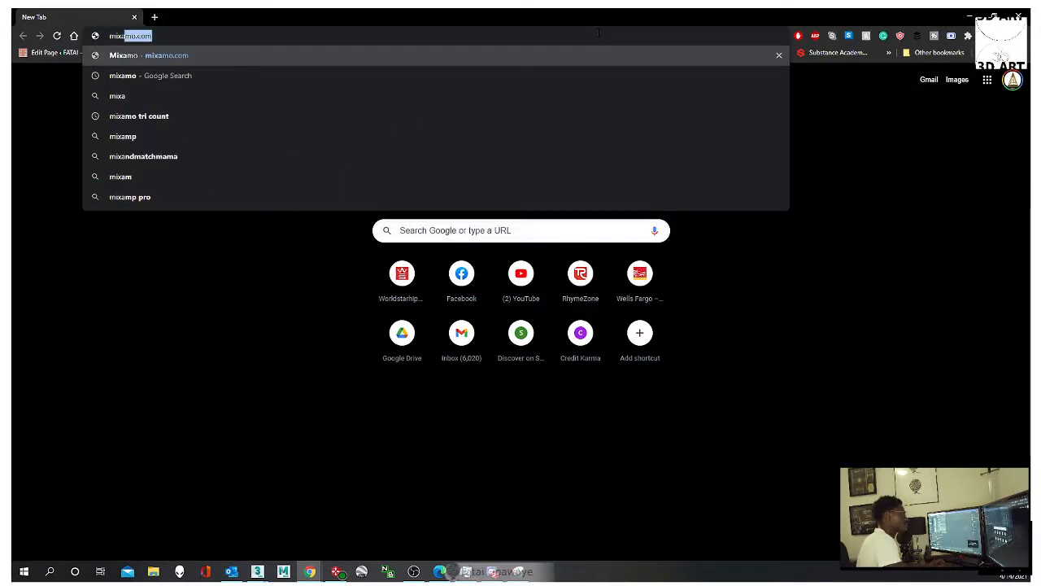
pyautogui.press('Return')
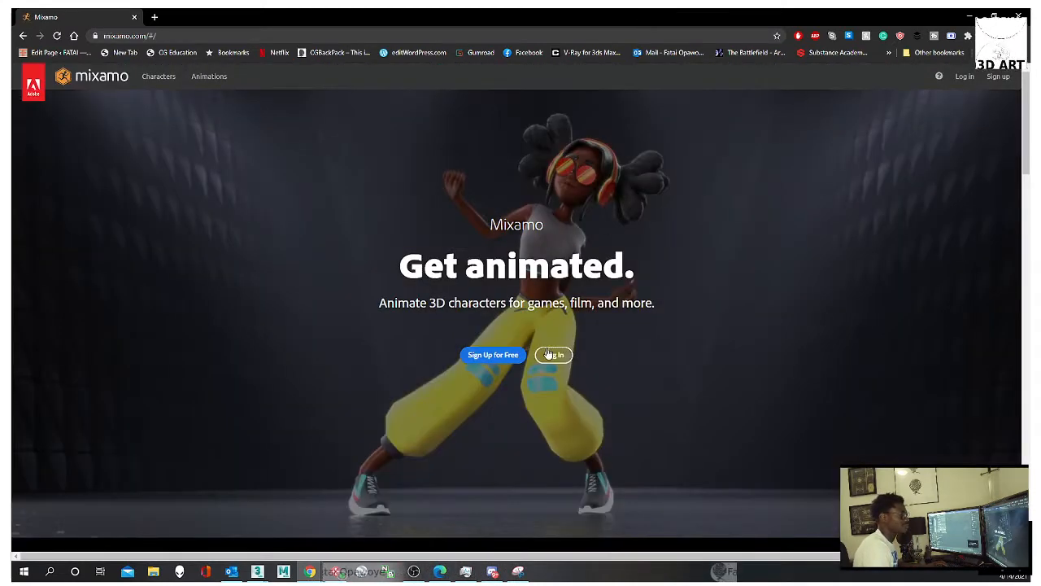
pyautogui.click(552, 355)
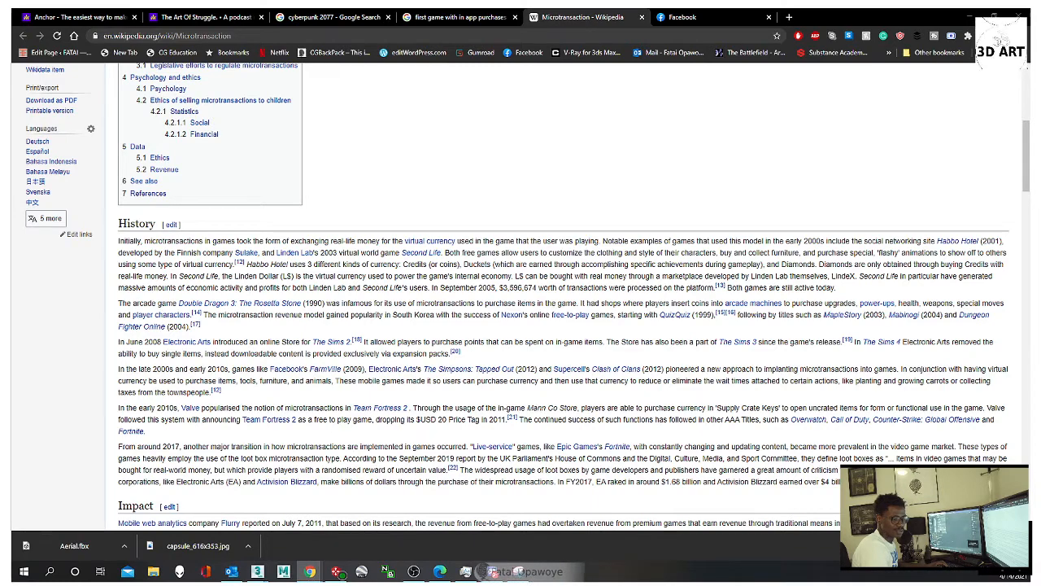
# Step: Minimize the unrelated browser window, bring the logged-in Mixamo page into view and inspect the default character
pyautogui.click(966, 16)
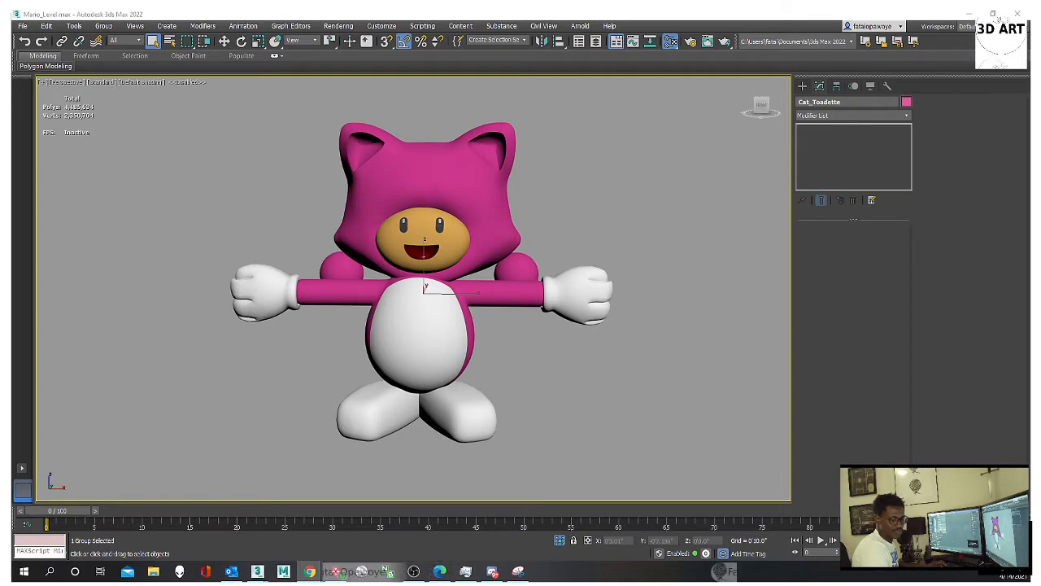
pyautogui.moveTo(1029, 122); pyautogui.dragTo(639, 9)
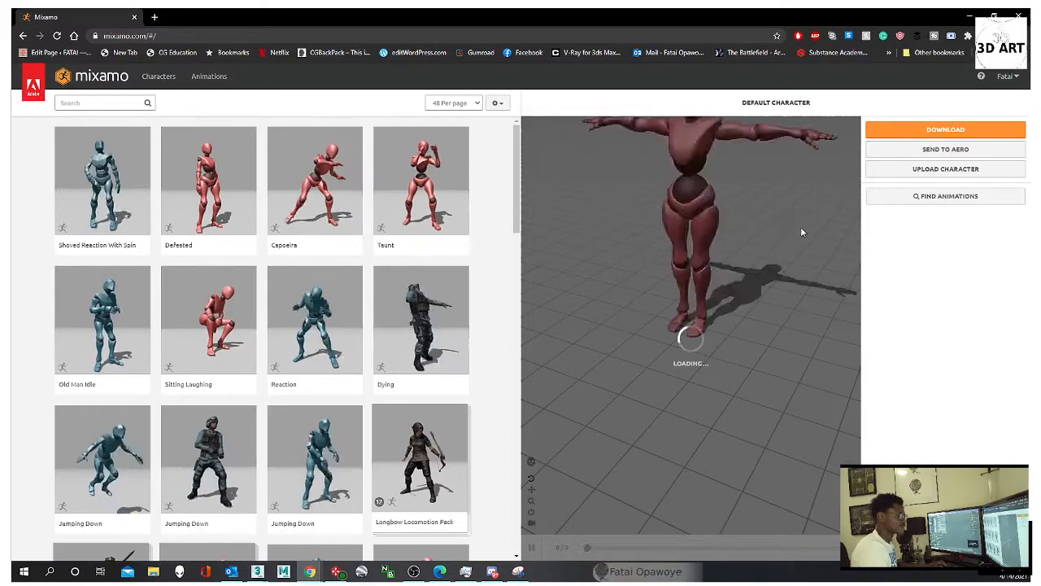
pyautogui.moveTo(668, 294); pyautogui.dragTo(766, 305)
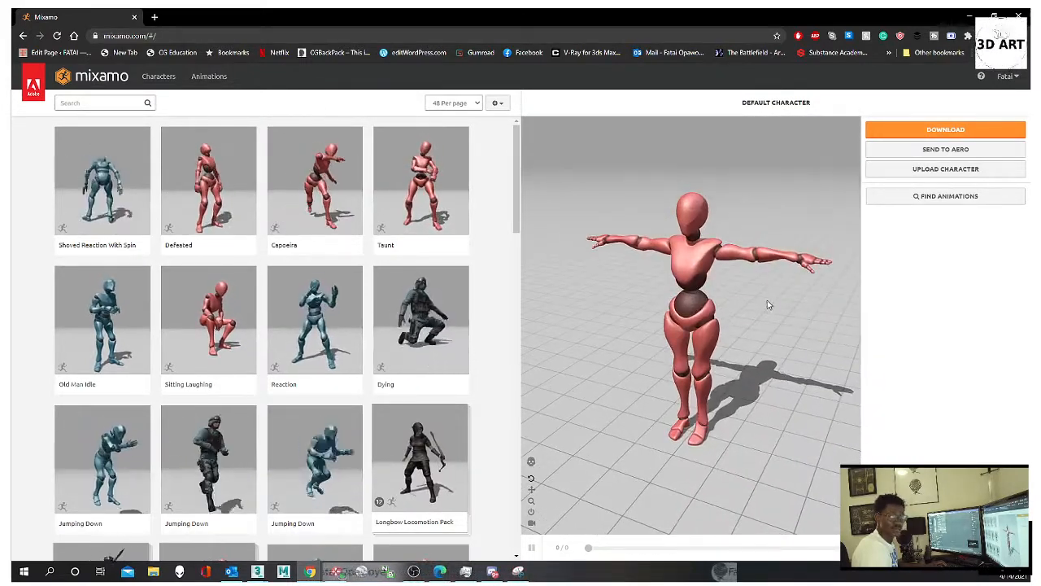
# Step: Open Mixamo's character upload dialog and close the file picker without choosing a file
pyautogui.click(952, 168)
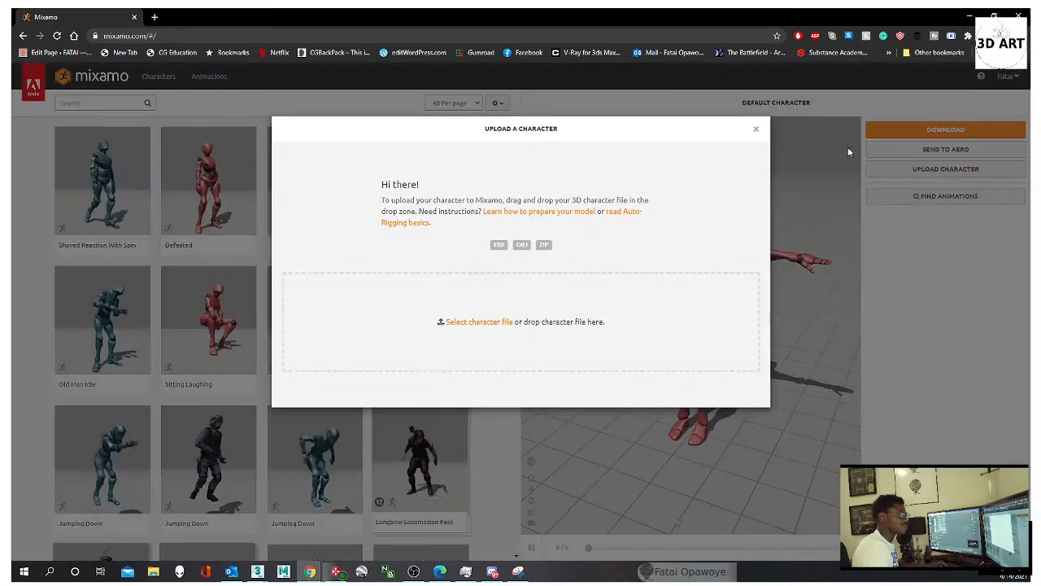
pyautogui.click(480, 322)
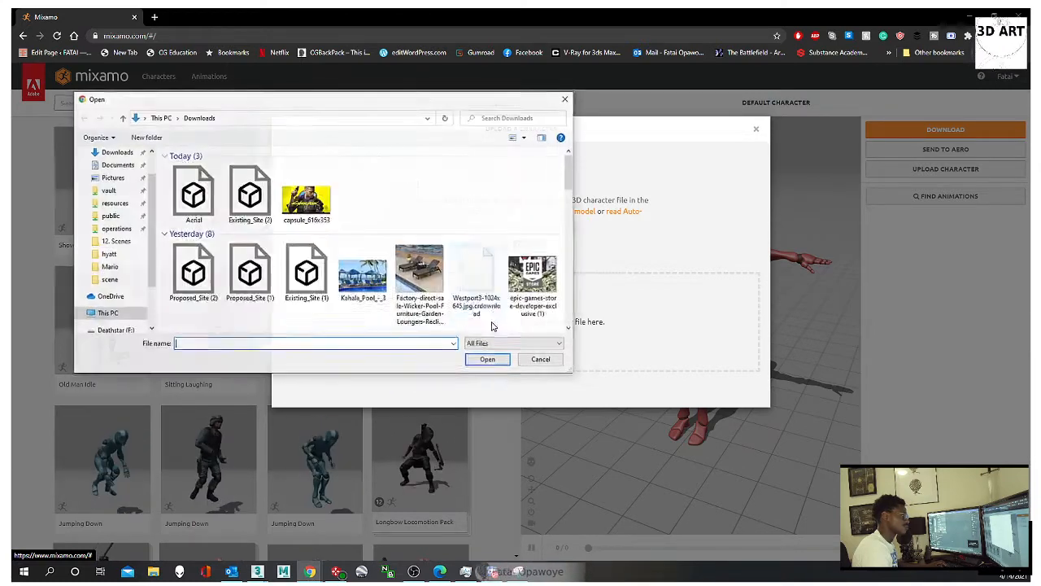
pyautogui.click(565, 101)
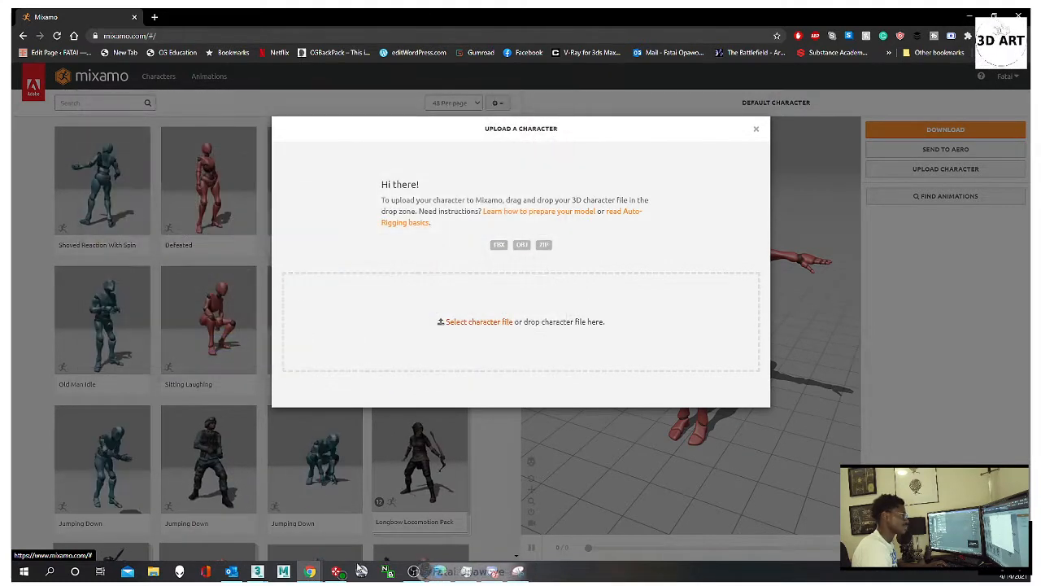
# Step: Find the recent Cat_Toadette file in File Explorer, open its Mario export folder and drop the file into Mixamo's upload area
pyautogui.click(154, 572)
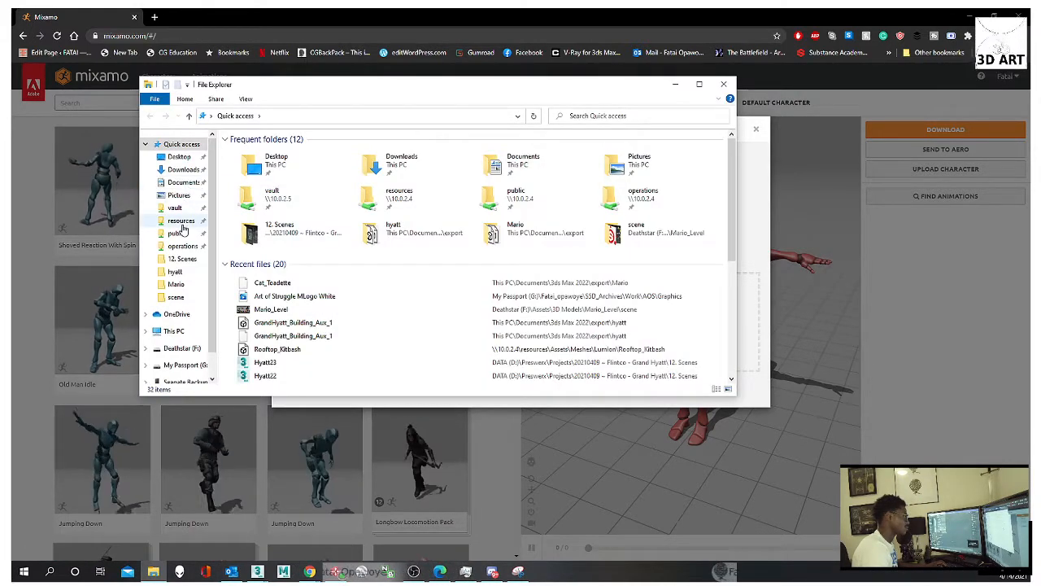
pyautogui.click(309, 285)
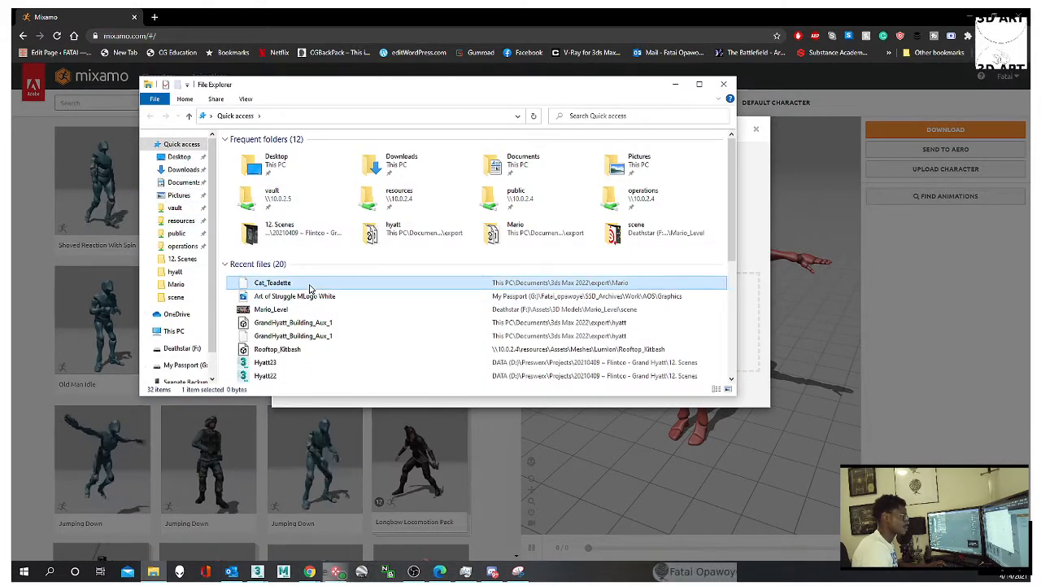
pyautogui.rightClick(310, 286)
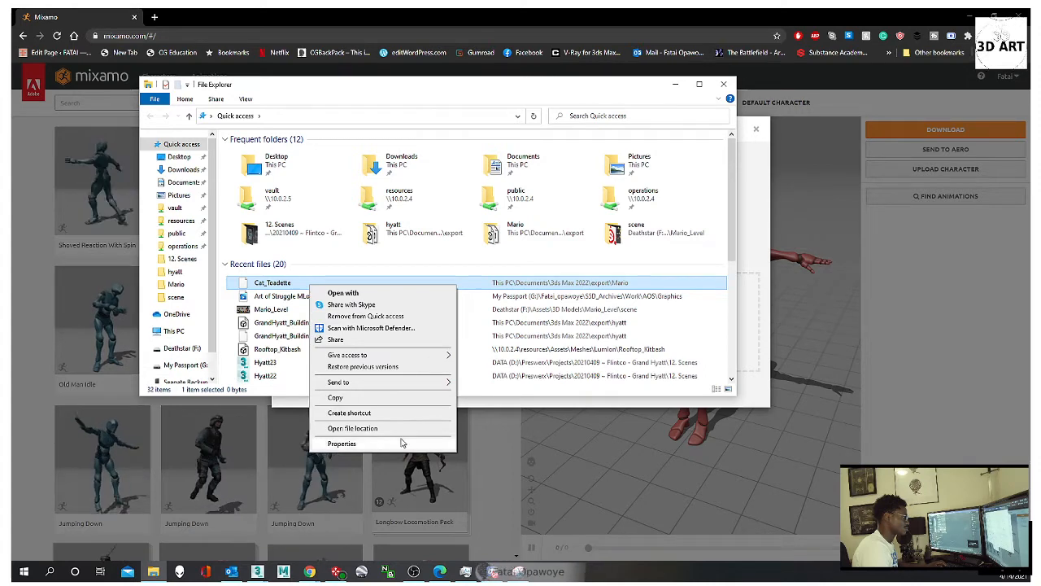
pyautogui.click(358, 428)
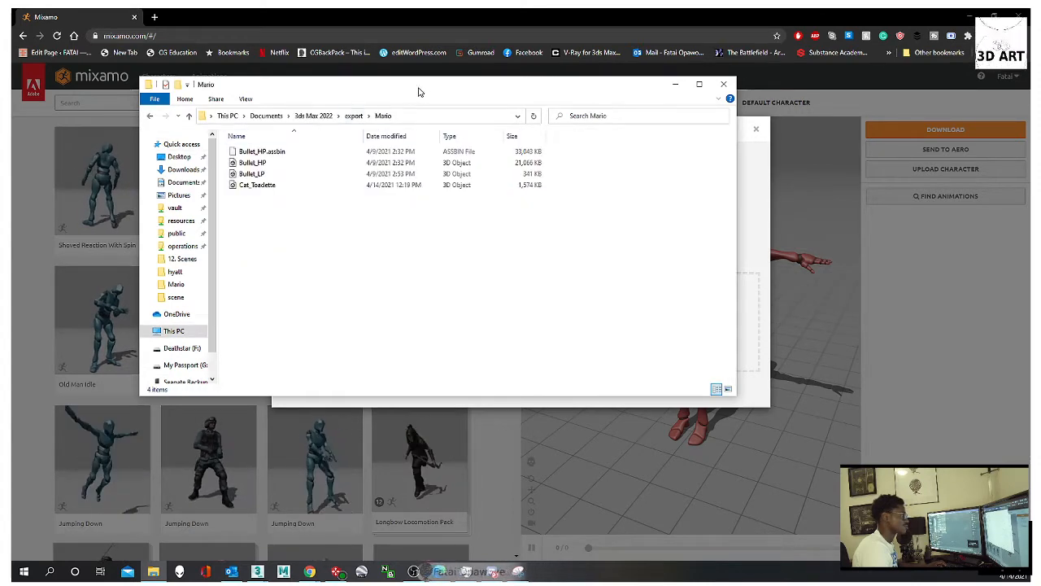
pyautogui.moveTo(419, 92); pyautogui.dragTo(914, 157)
pyautogui.moveTo(752, 249); pyautogui.dragTo(475, 311)
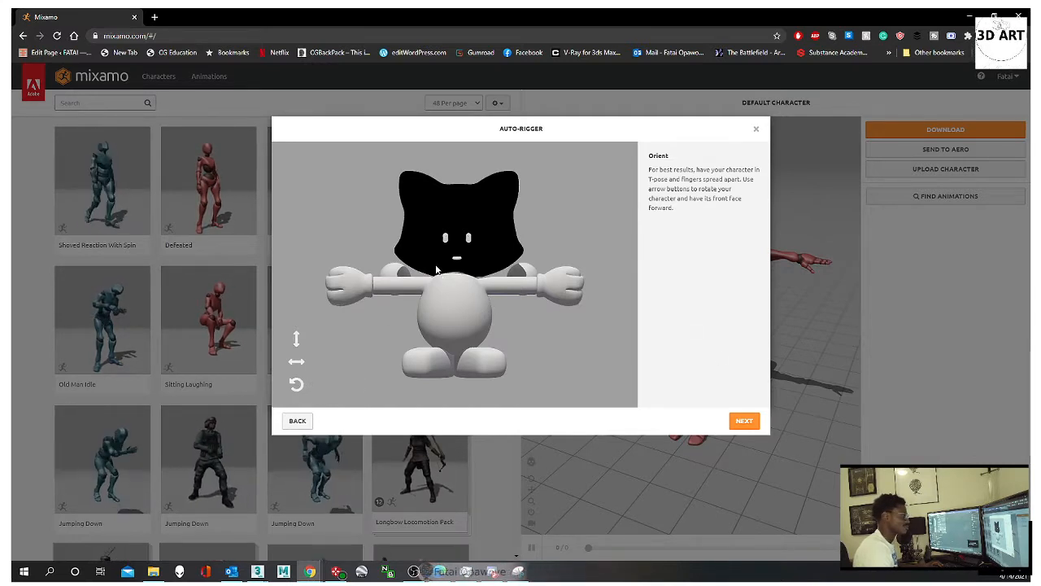
# Step: Rotate the uploaded character through a full turn on the Z-axis in the Auto-Rigger
pyautogui.click(297, 385)
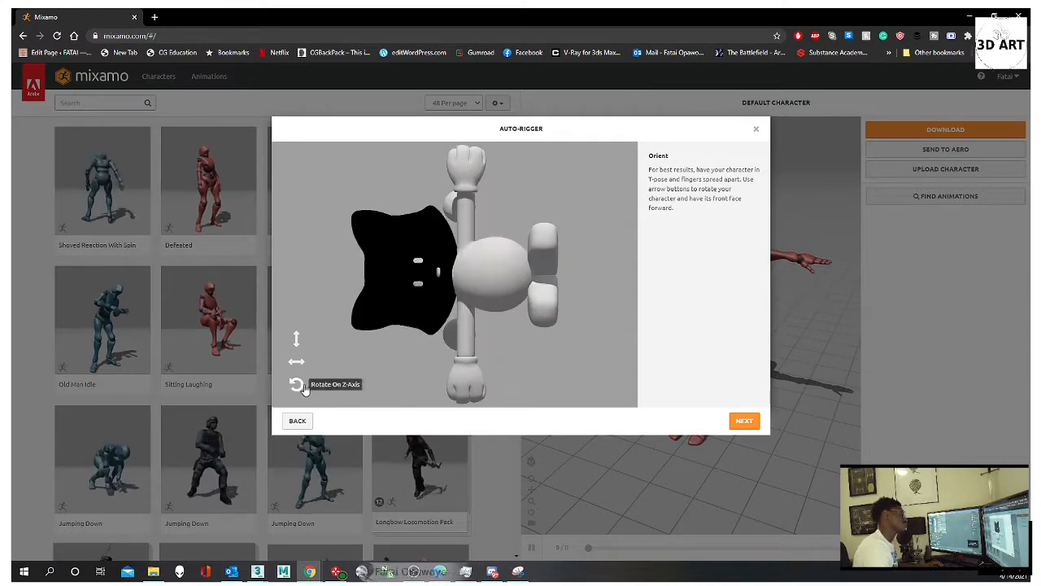
pyautogui.click(297, 385)
pyautogui.click(297, 385)
pyautogui.click(297, 385)
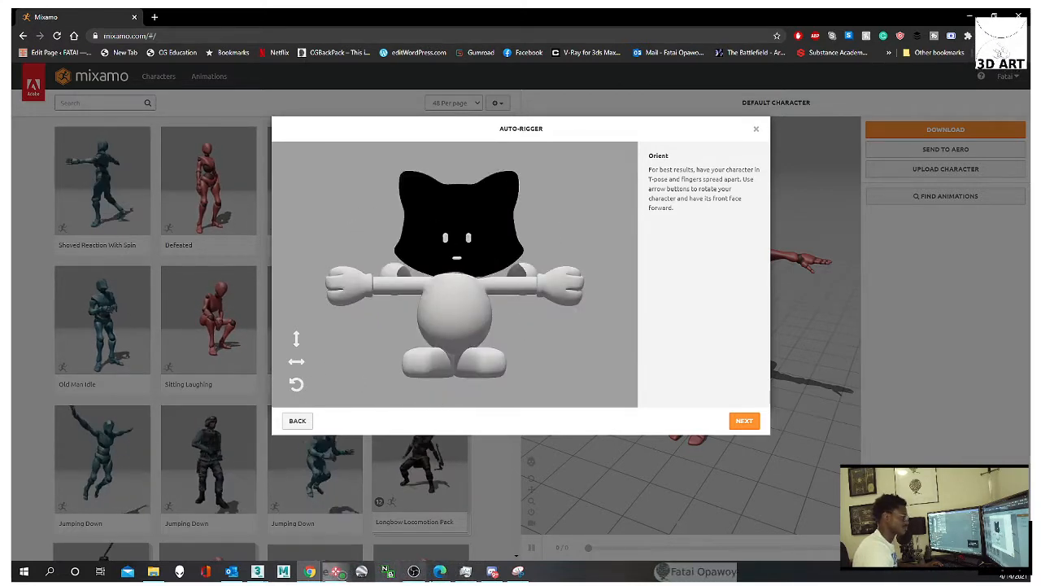
# Step: Switch back to 3ds Max and examine the Cat_Toadette mesh in wireframe display
pyautogui.moveTo(257, 571)
pyautogui.click(340, 525)
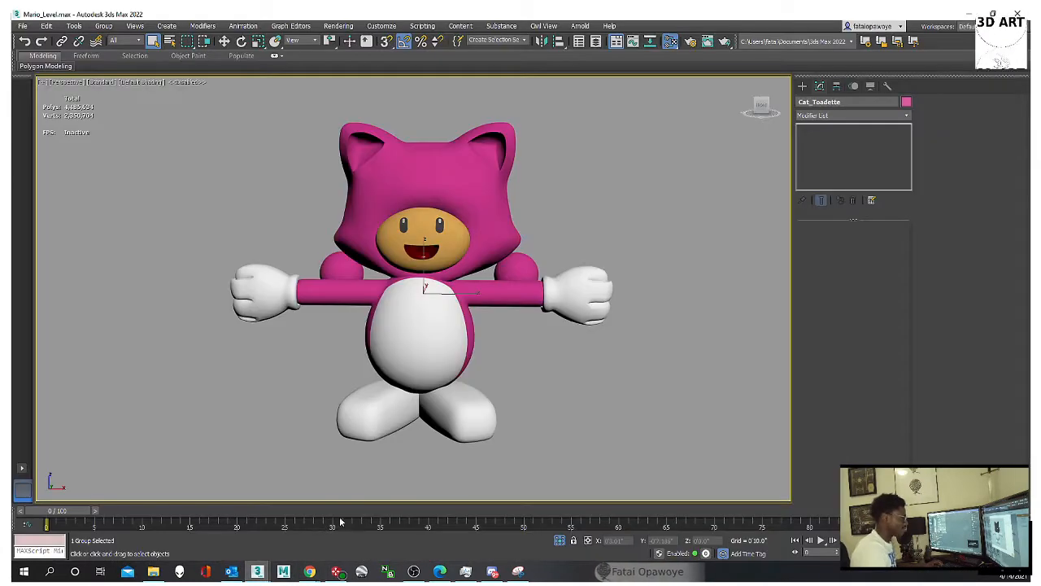
pyautogui.keyDown('alt'); pyautogui.moveTo(521, 269); pyautogui.dragTo(493, 275, button='middle'); pyautogui.keyUp('alt')
pyautogui.click(549, 195)
pyautogui.click(492, 196)
pyautogui.press('F4')
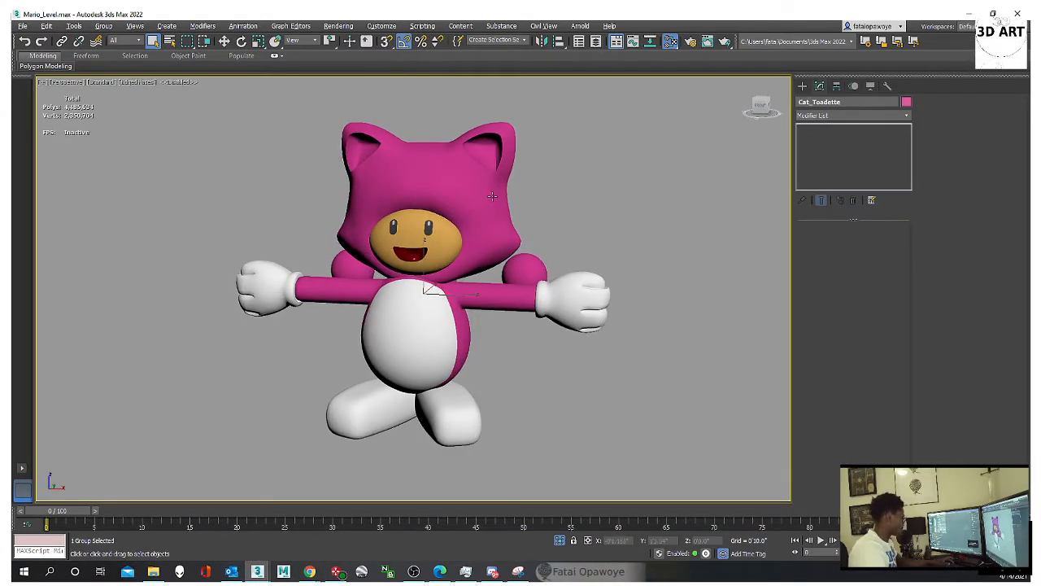
pyautogui.press('F3')
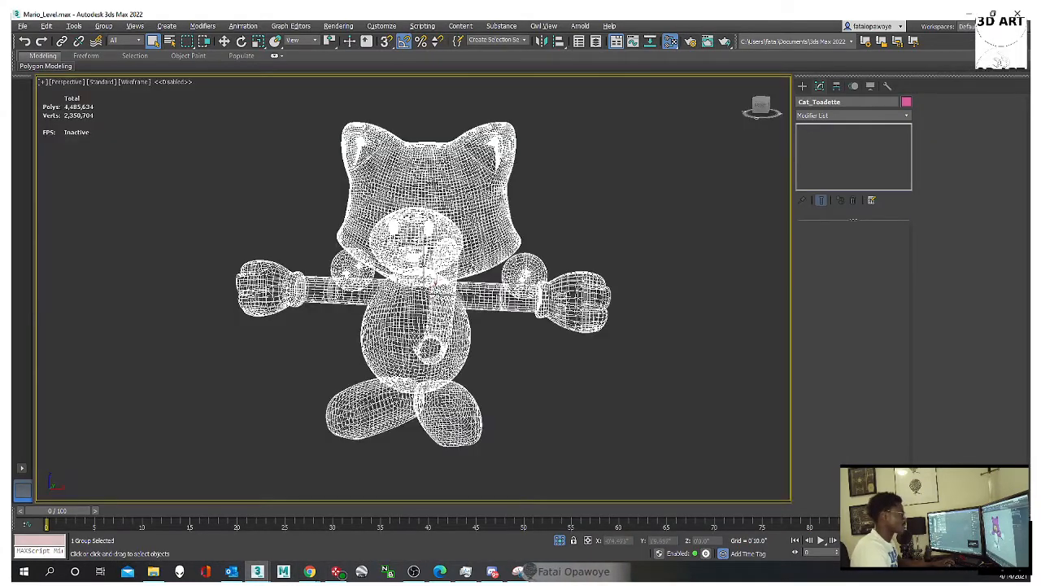
# Step: Open the Cat_Toadette group and select the cat hood mesh inside it
pyautogui.click(74, 26)
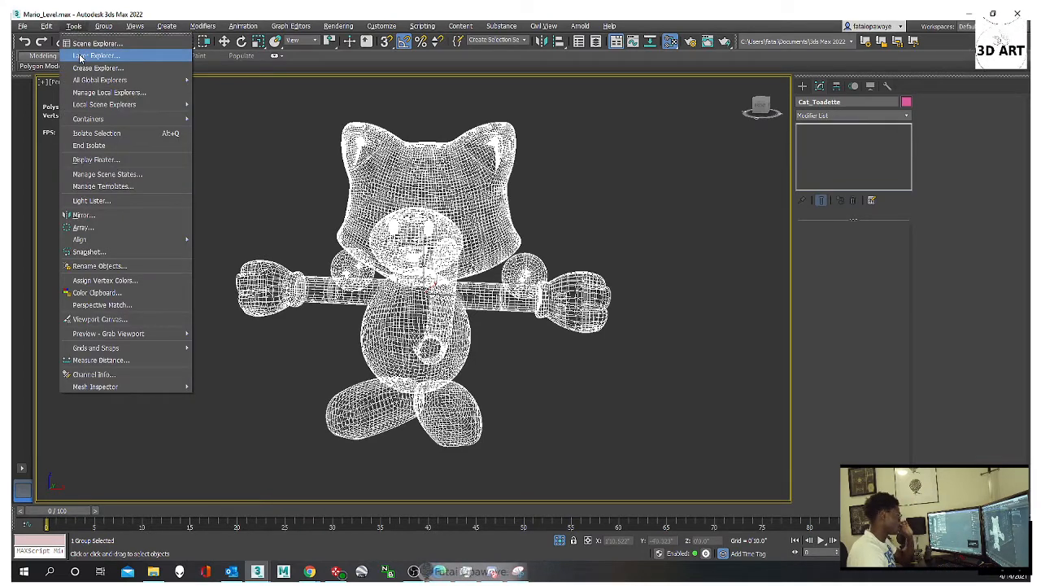
pyautogui.click(103, 26)
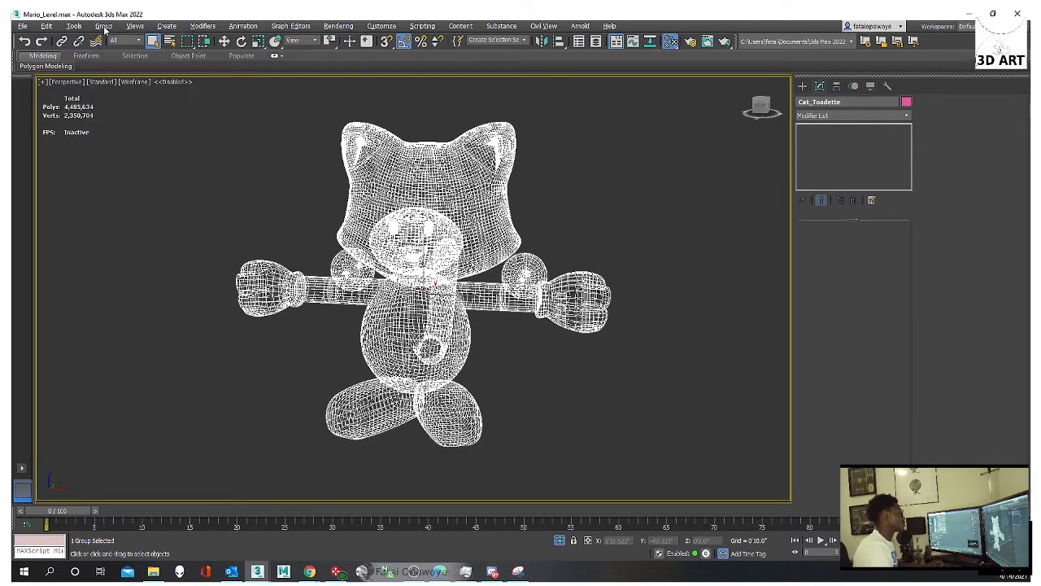
pyautogui.click(103, 26)
pyautogui.click(111, 69)
pyautogui.click(491, 161)
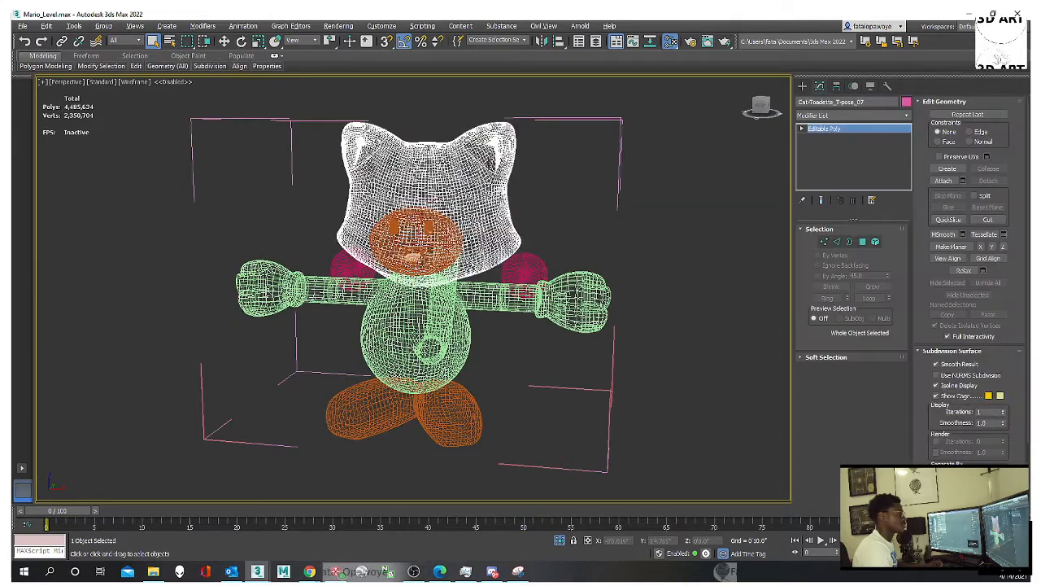
pyautogui.keyDown('alt'); pyautogui.moveTo(490, 175); pyautogui.dragTo(559, 192, button='middle'); pyautogui.keyUp('alt')
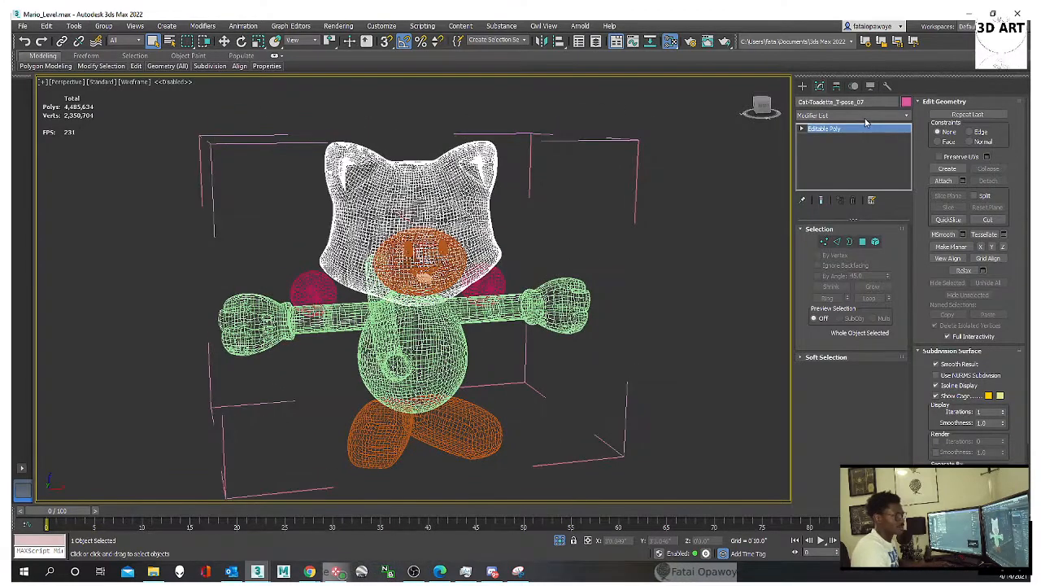
pyautogui.click(867, 118)
pyautogui.click(727, 176)
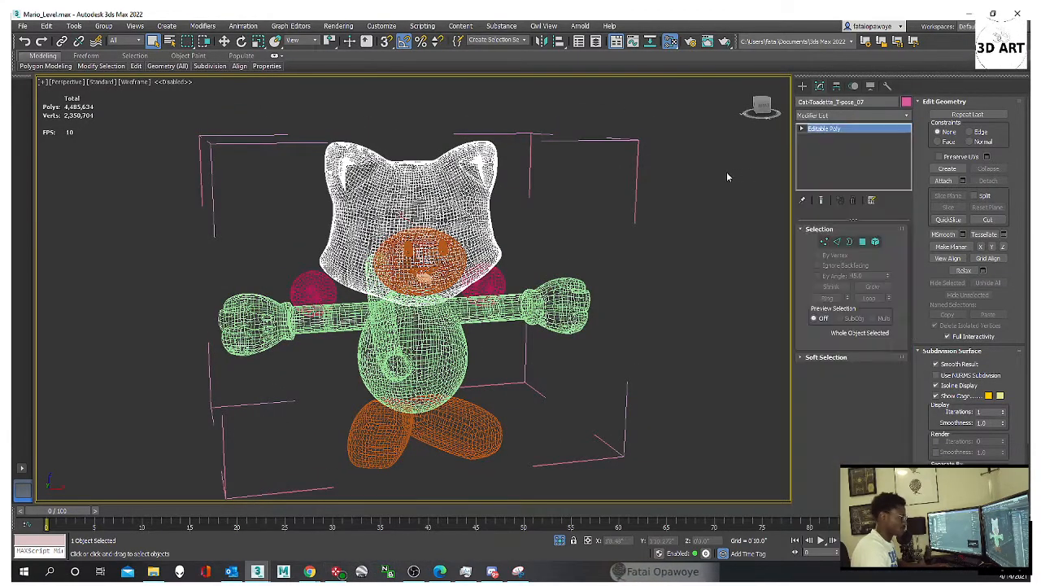
# Step: Select the whole cat hood at Element level and frame it in shaded display with edged faces
pyautogui.click(875, 242)
pyautogui.scroll(-4, 984, 346)
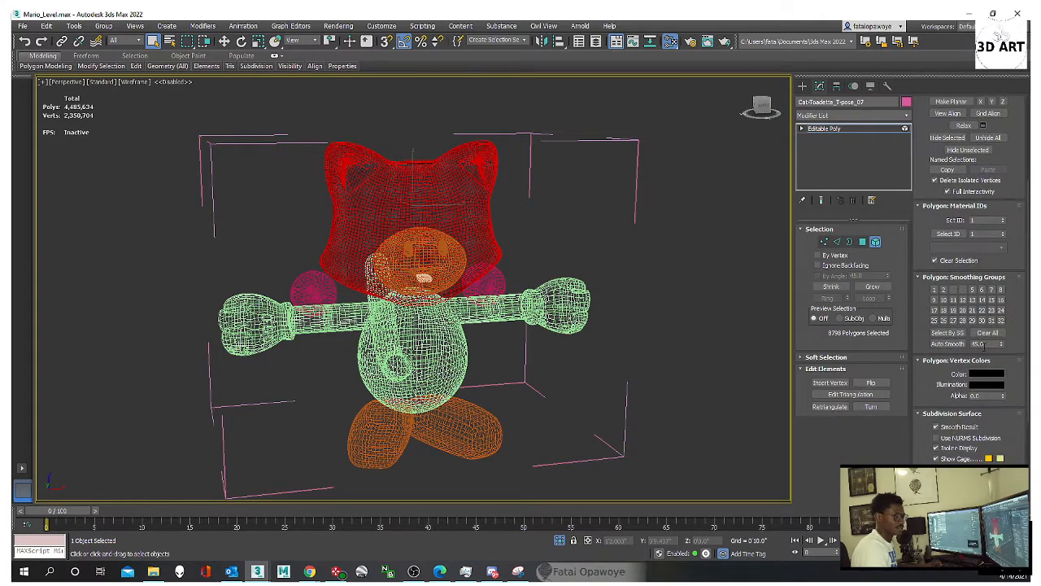
pyautogui.moveTo(635, 239)
pyautogui.keyDown('alt'); pyautogui.mouseDown(button='middle')
pyautogui.moveTo(606, 229)
pyautogui.moveTo(611, 242)
pyautogui.mouseUp(button='middle'); pyautogui.keyUp('alt')
pyautogui.press('F3')
pyautogui.press('F4')
pyautogui.press('F4')
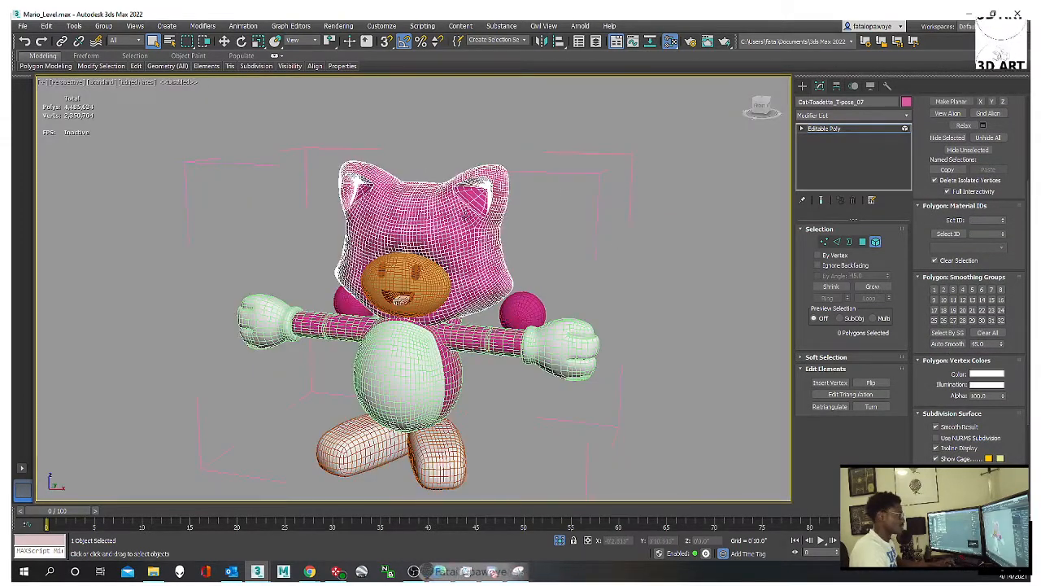
pyautogui.scroll(8, 431, 199)
pyautogui.press('z')
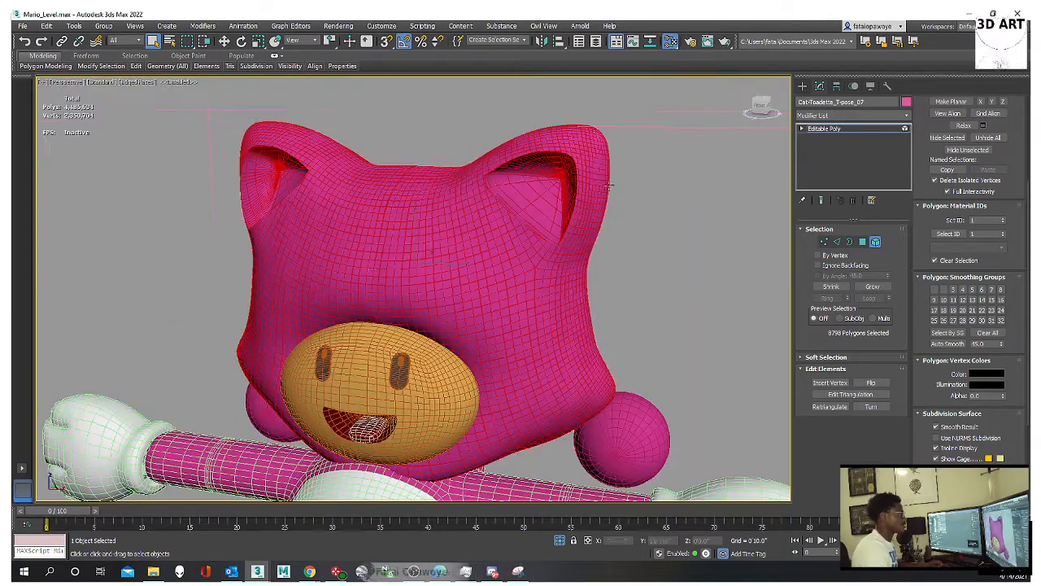
# Step: Add a Retopology modifier to the cat hood and compute it using ReForm with a face count of 5000
pyautogui.click(899, 116)
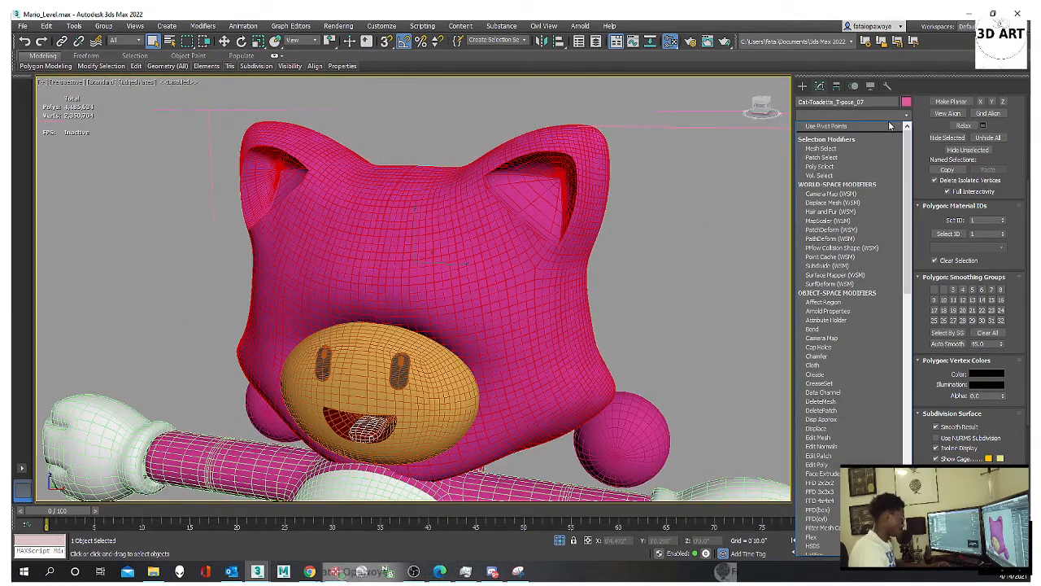
pyautogui.scroll(-20, 862, 204)
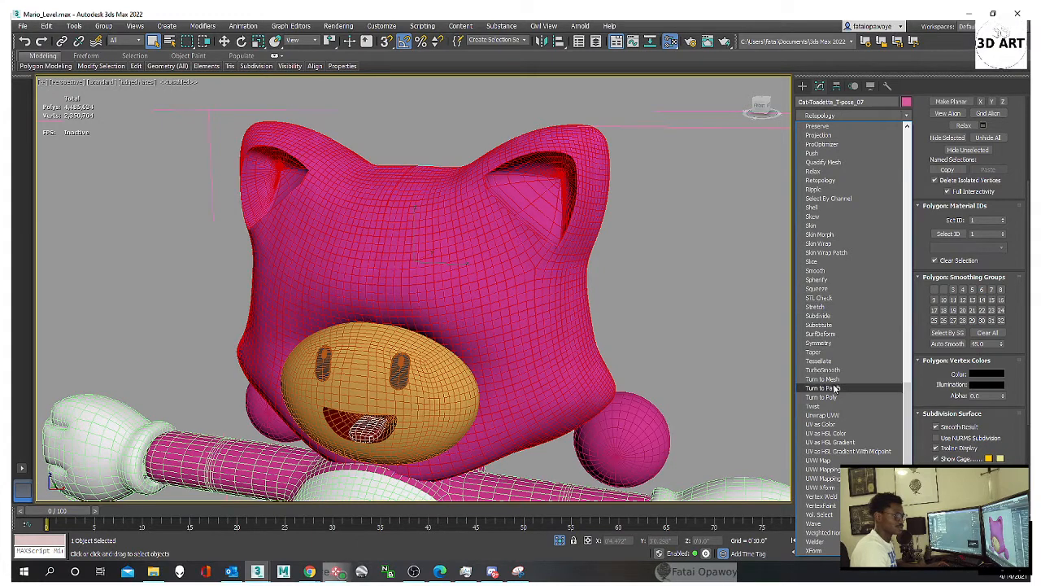
pyautogui.scroll(1, 858, 289)
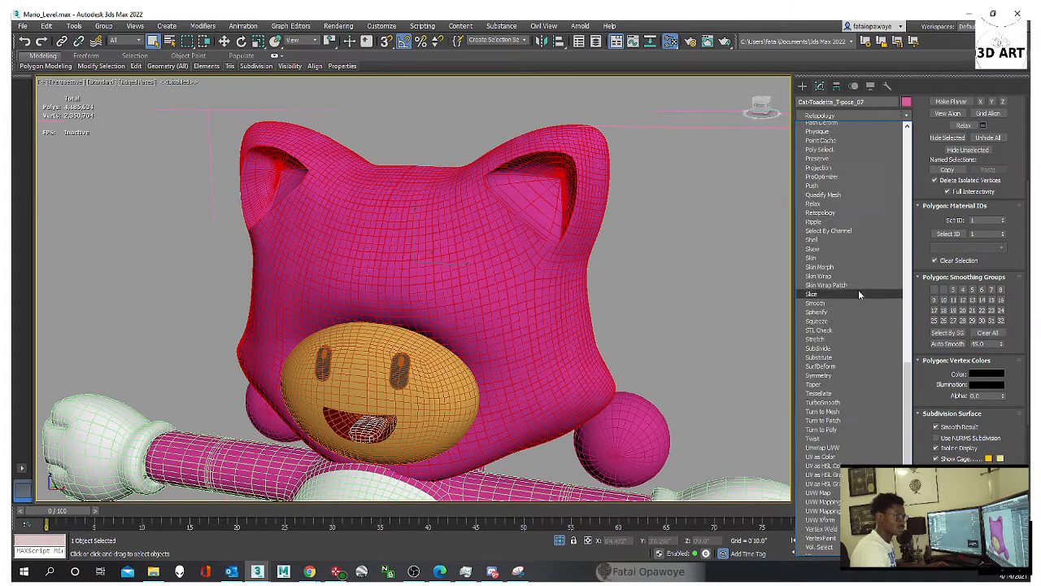
pyautogui.scroll(1, 854, 269)
pyautogui.click(845, 248)
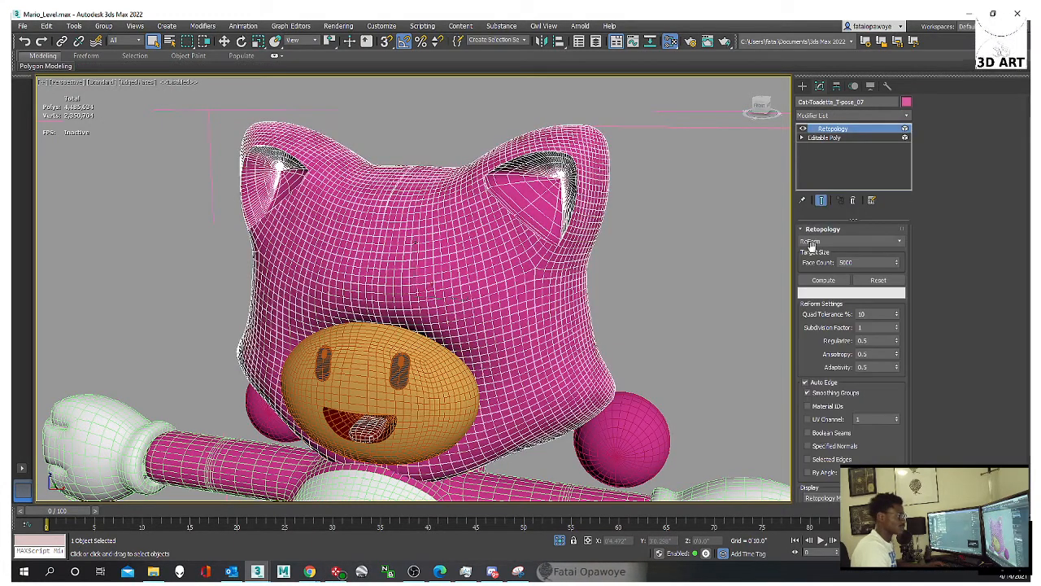
pyautogui.click(824, 280)
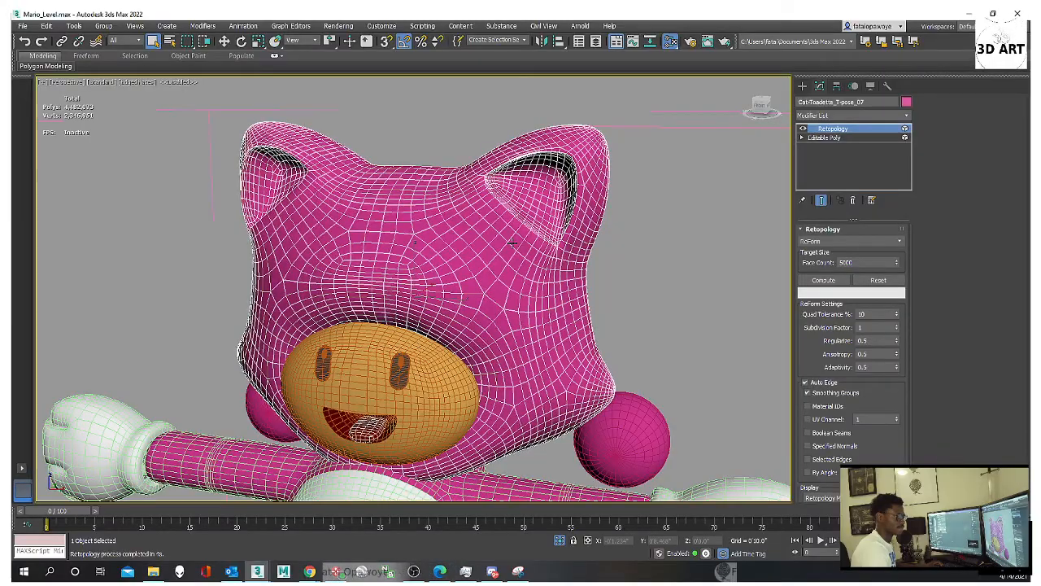
pyautogui.keyDown('alt'); pyautogui.moveTo(537, 233); pyautogui.dragTo(512, 307, button='middle'); pyautogui.keyUp('alt')
# Step: Leave the hood, show the character from the front, and select all parts of the open Cat_Toadette group
pyautogui.click(748, 153)
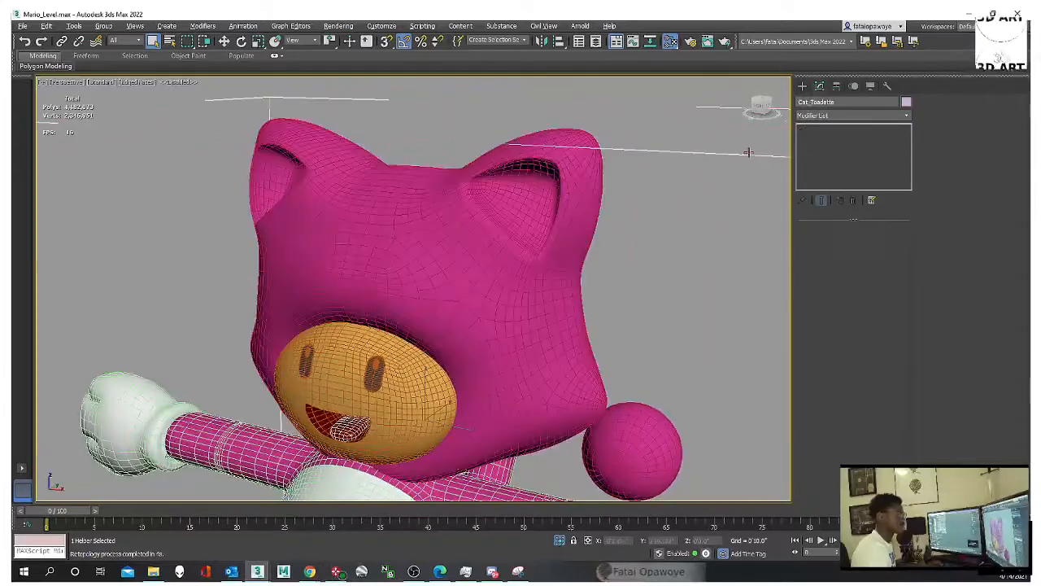
pyautogui.click(803, 86)
pyautogui.click(761, 105)
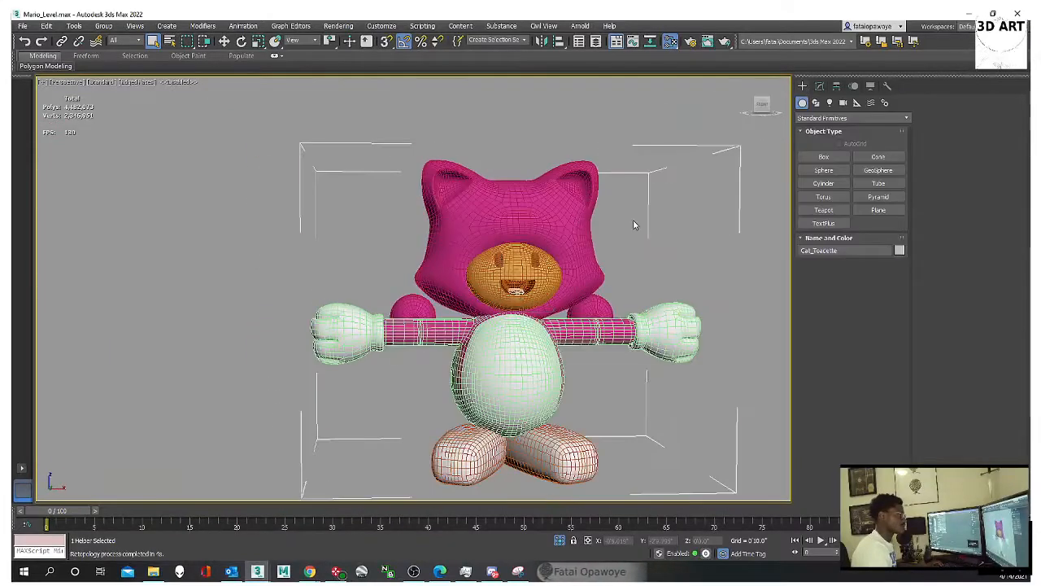
pyautogui.click(634, 226)
pyautogui.moveTo(610, 221); pyautogui.dragTo(581, 227, button='middle')
pyautogui.scroll(-3, 580, 227)
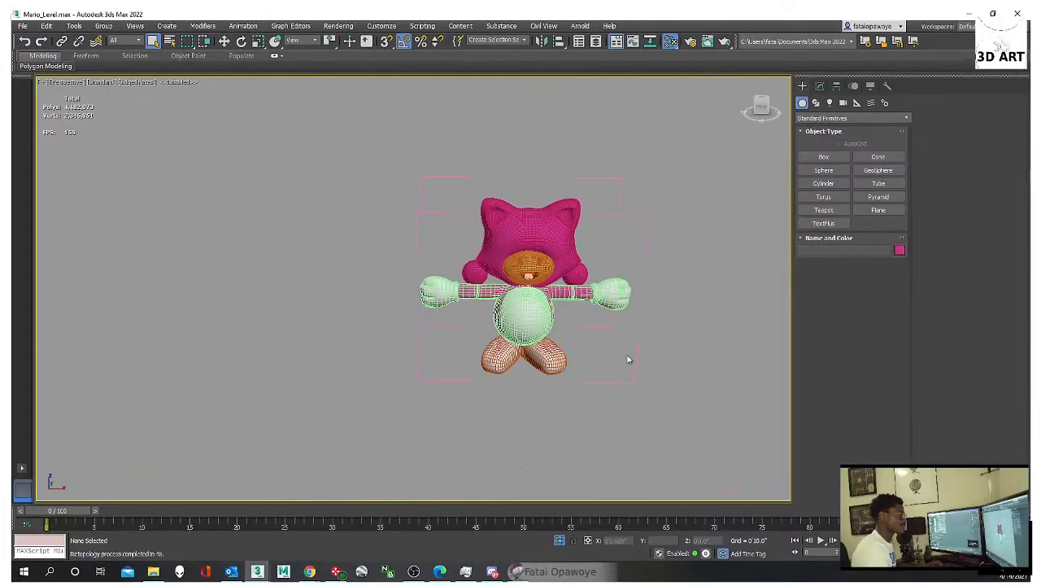
pyautogui.click(635, 211)
pyautogui.hotkey('ctrl', 'a')
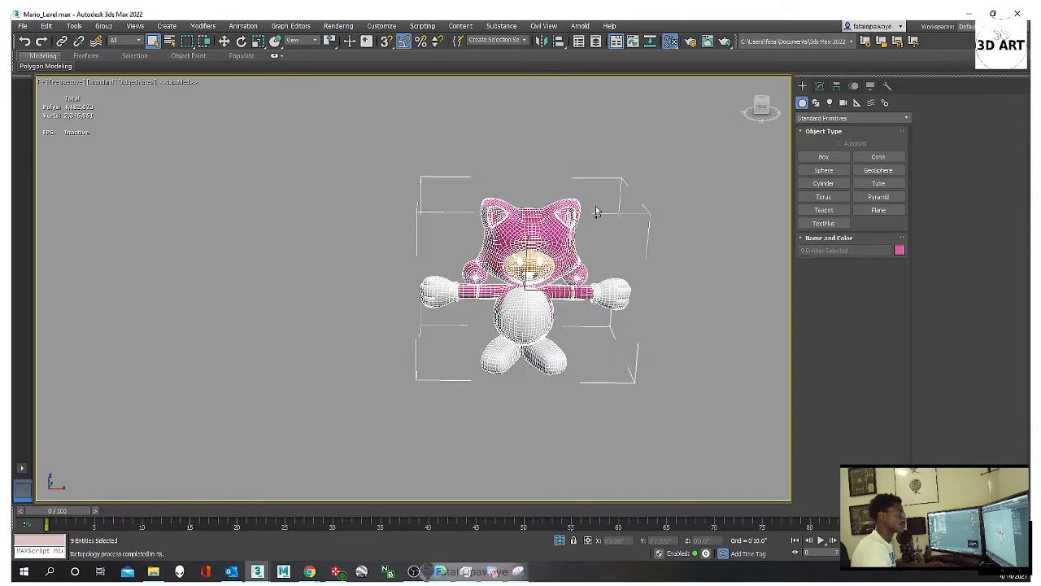
# Step: Apply a Normal modifier with Flip Normals to all selected character parts
pyautogui.click(821, 86)
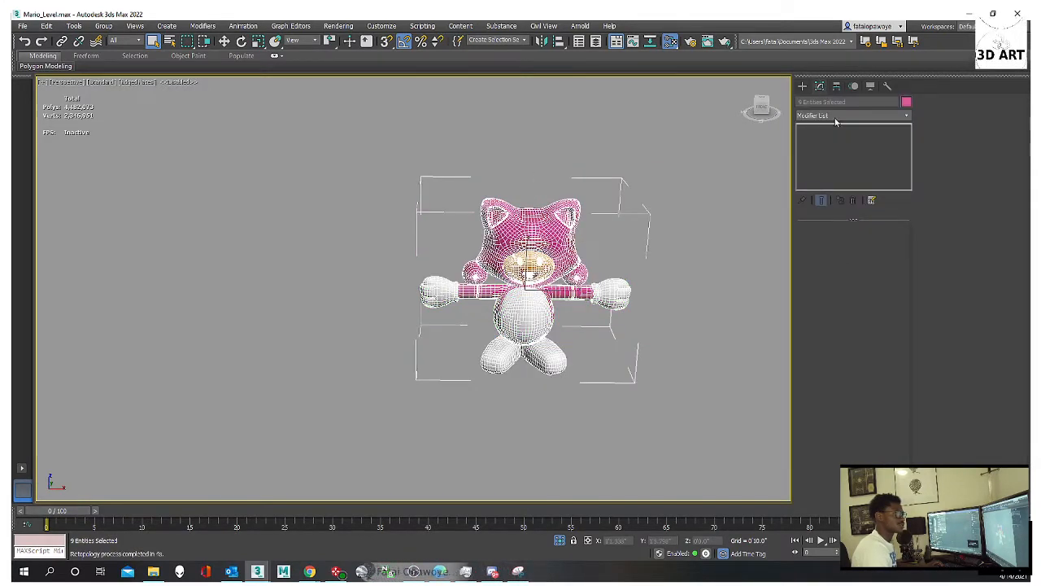
pyautogui.click(835, 116)
pyautogui.scroll(-10, 842, 163)
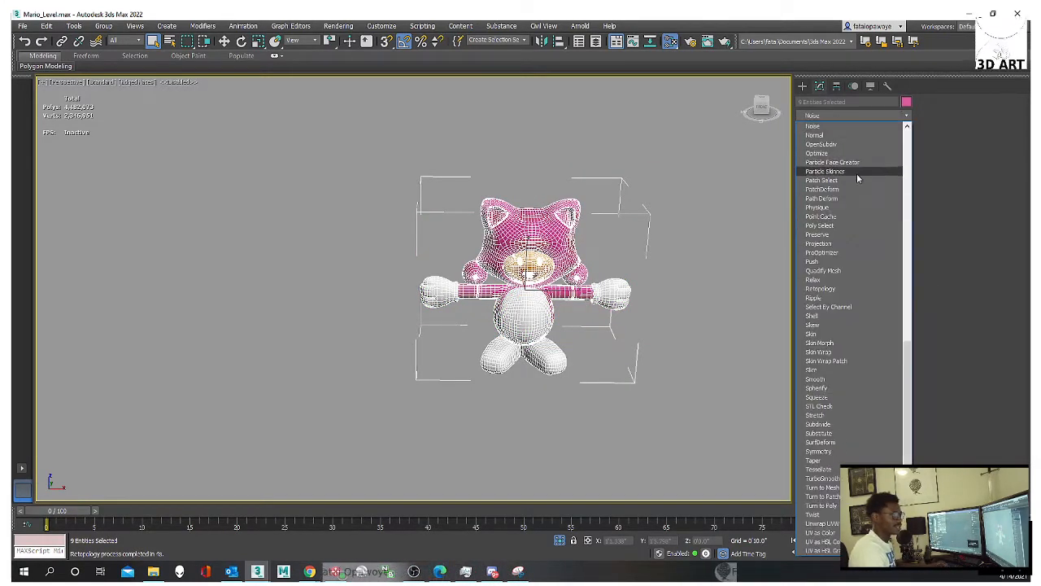
pyautogui.click(839, 133)
pyautogui.keyDown('alt'); pyautogui.moveTo(656, 265); pyautogui.dragTo(621, 255, button='middle'); pyautogui.keyUp('alt')
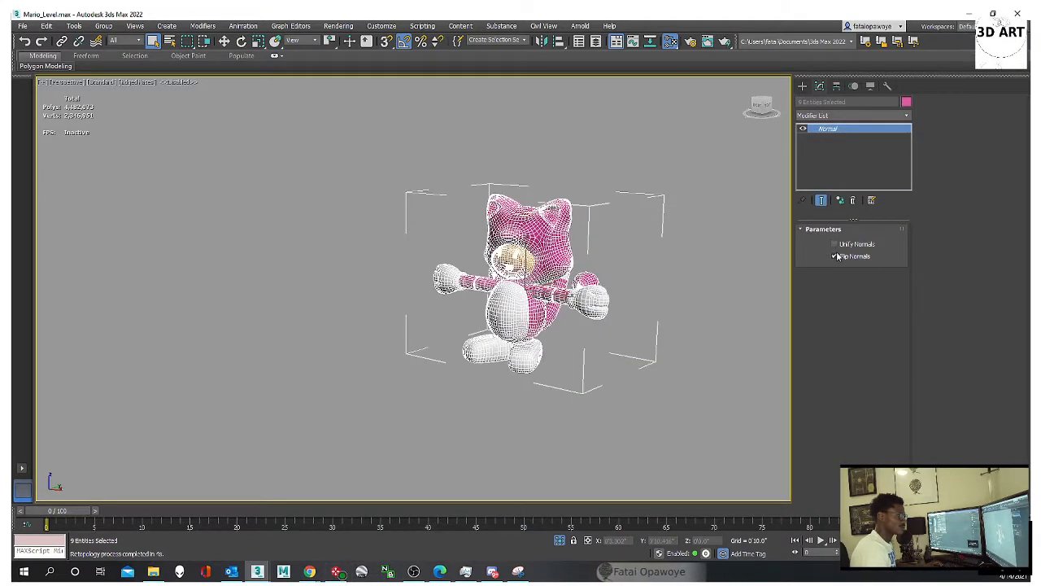
# Step: Add an Edit Poly modifier to the selected parts and select all their polygons at Element level
pyautogui.click(854, 117)
pyautogui.press('e')
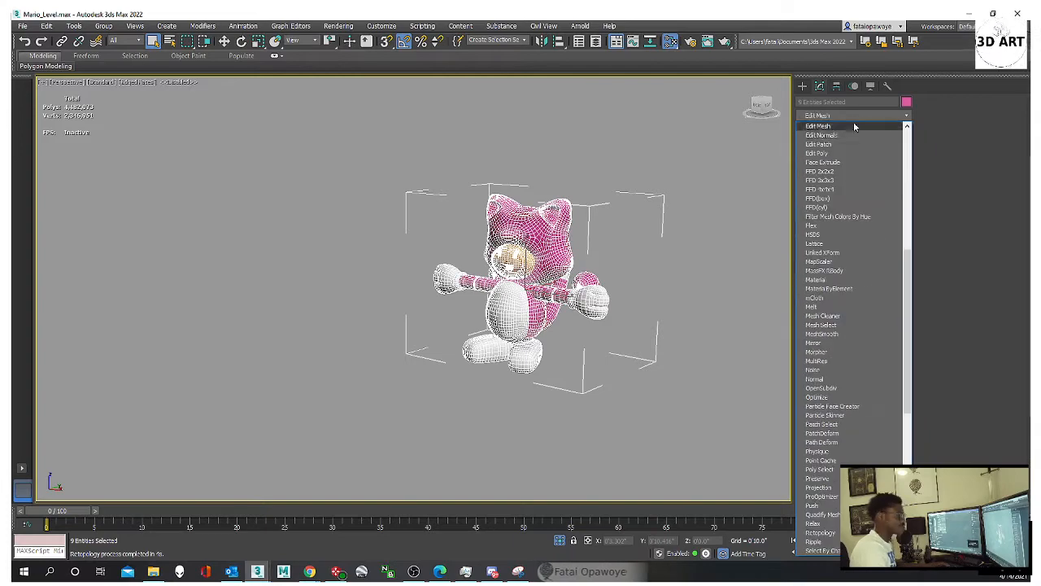
pyautogui.click(862, 152)
pyautogui.keyDown('alt'); pyautogui.moveTo(622, 257); pyautogui.dragTo(804, 323, button='middle'); pyautogui.keyUp('alt')
pyautogui.click(875, 312)
pyautogui.hotkey('ctrl', 'a')
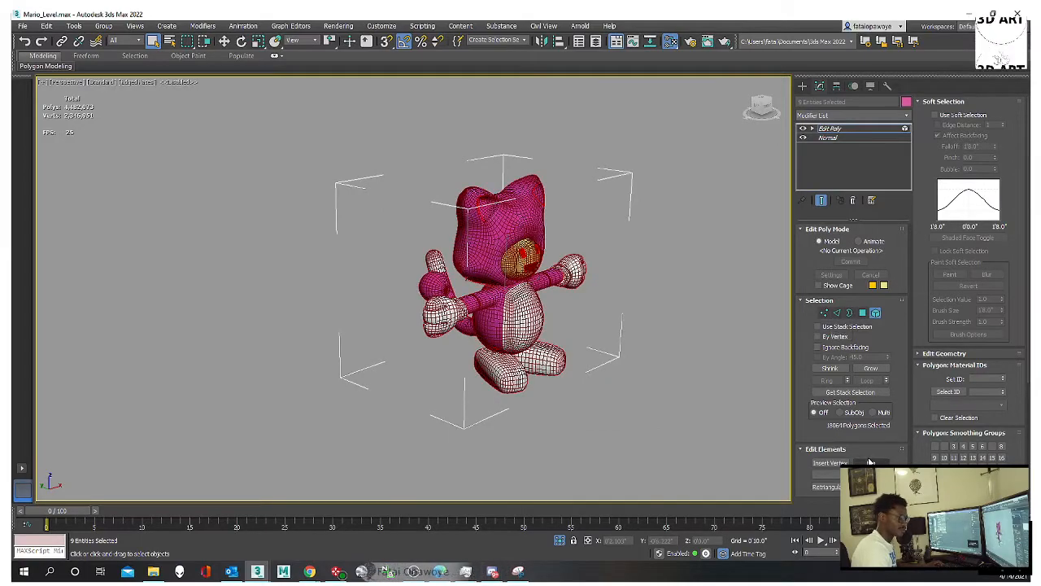
# Step: Examine the character's surface shading from several angles with edged faces hidden
pyautogui.keyDown('alt'); pyautogui.moveTo(781, 382); pyautogui.dragTo(650, 211, button='middle'); pyautogui.keyUp('alt')
pyautogui.scroll(8, 597, 258)
pyautogui.scroll(-8, 597, 258)
pyautogui.click(651, 211)
pyautogui.scroll(4, 537, 214)
pyautogui.moveTo(537, 215)
pyautogui.mouseDown(button='middle')
pyautogui.moveTo(537, 235)
pyautogui.moveTo(532, 223)
pyautogui.mouseUp(button='middle')
pyautogui.scroll(-2, 537, 235)
pyautogui.press('F4')
pyautogui.scroll(-3, 532, 223)
pyautogui.hotkey('ctrl', 'a')
pyautogui.keyDown('alt'); pyautogui.moveTo(625, 259); pyautogui.dragTo(556, 268, button='middle'); pyautogui.keyUp('alt')
pyautogui.click(803, 86)
pyautogui.keyDown('alt'); pyautogui.moveTo(575, 191); pyautogui.dragTo(658, 196, button='middle'); pyautogui.keyUp('alt')
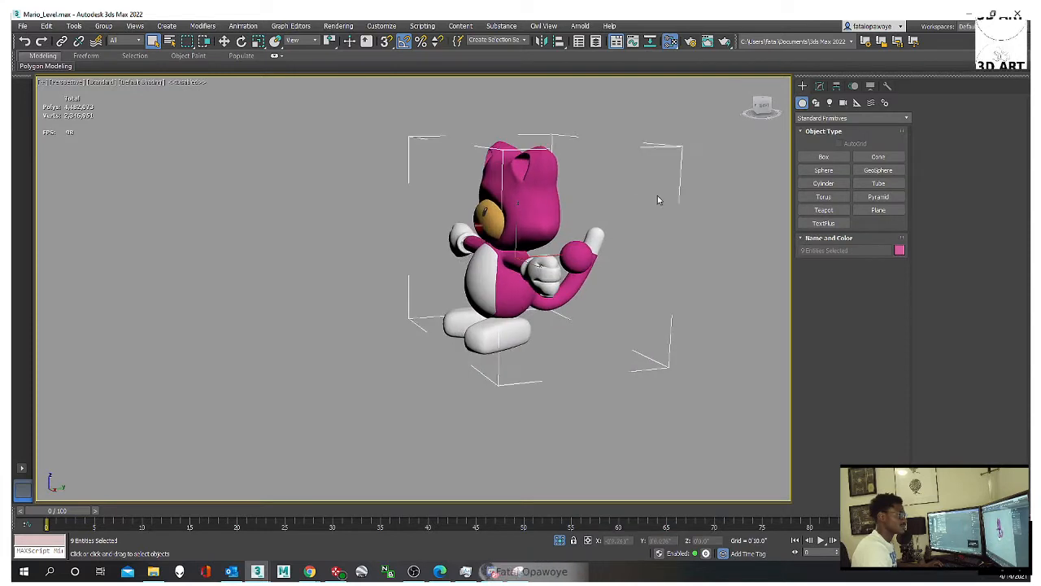
# Step: Restore the character selection and exclude the two balls hanging beside the cat hood from it
pyautogui.keyDown('alt'); pyautogui.moveTo(299, 85); pyautogui.dragTo(638, 248, button='middle'); pyautogui.keyUp('alt')
pyautogui.click(553, 259)
pyautogui.hotkey('ctrl', 'z')
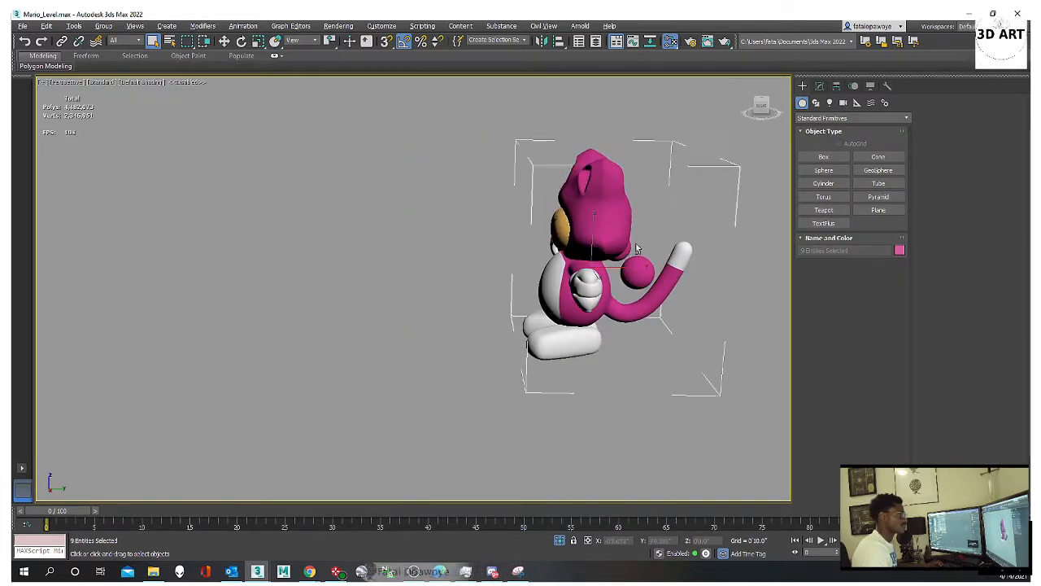
pyautogui.keyDown('alt'); pyautogui.moveTo(712, 183); pyautogui.dragTo(649, 237); pyautogui.keyUp('alt')
pyautogui.keyDown('alt'); pyautogui.moveTo(640, 261); pyautogui.dragTo(655, 243, button='middle'); pyautogui.keyUp('alt')
# Step: Export the selected character parts as FBX, overwriting the existing Cat_Toadette file in the Mario export folder
pyautogui.click(23, 26)
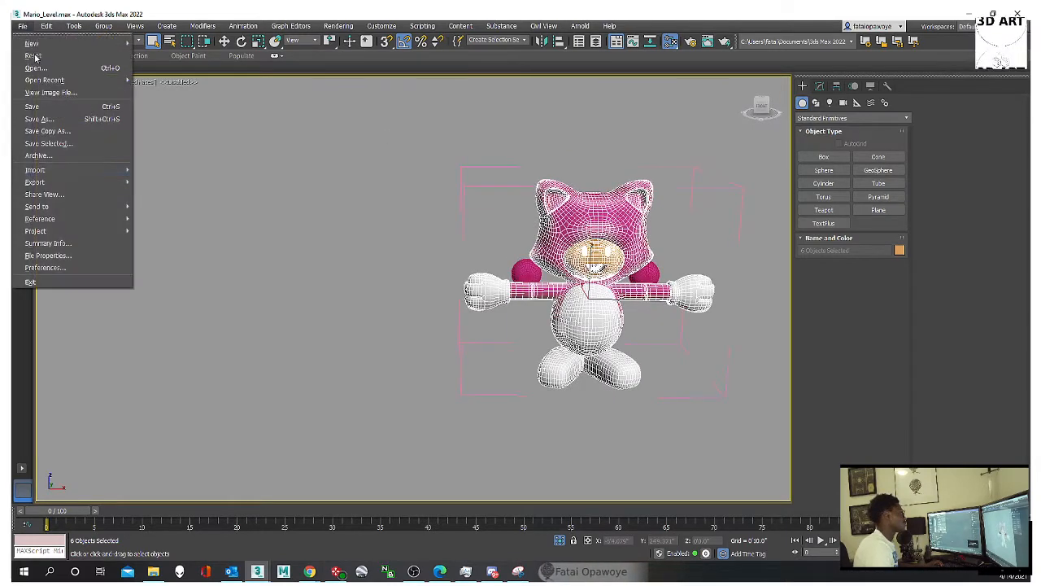
pyautogui.moveTo(49, 175)
pyautogui.click(148, 195)
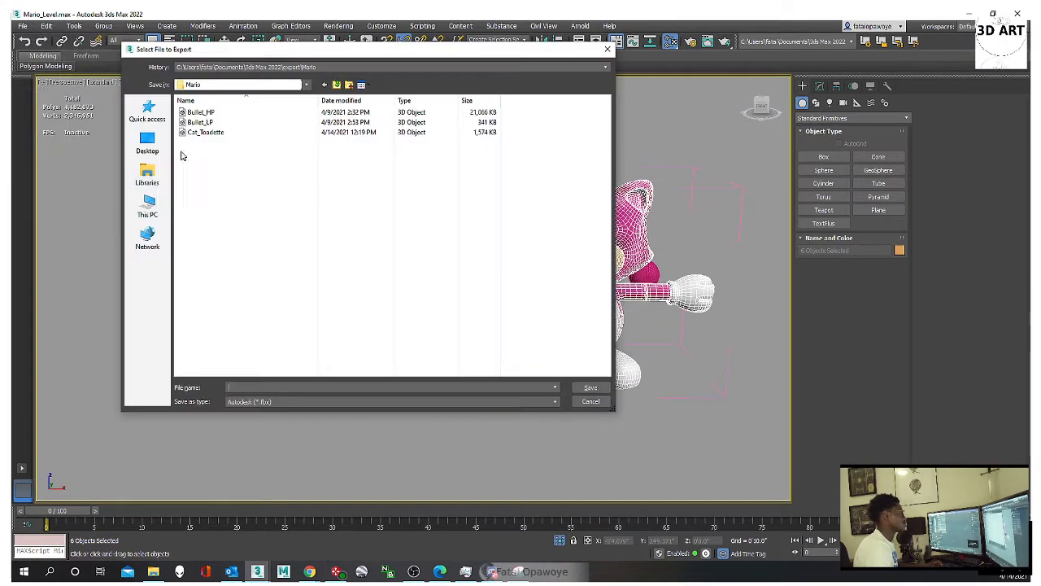
pyautogui.doubleClick(236, 133)
pyautogui.click(579, 305)
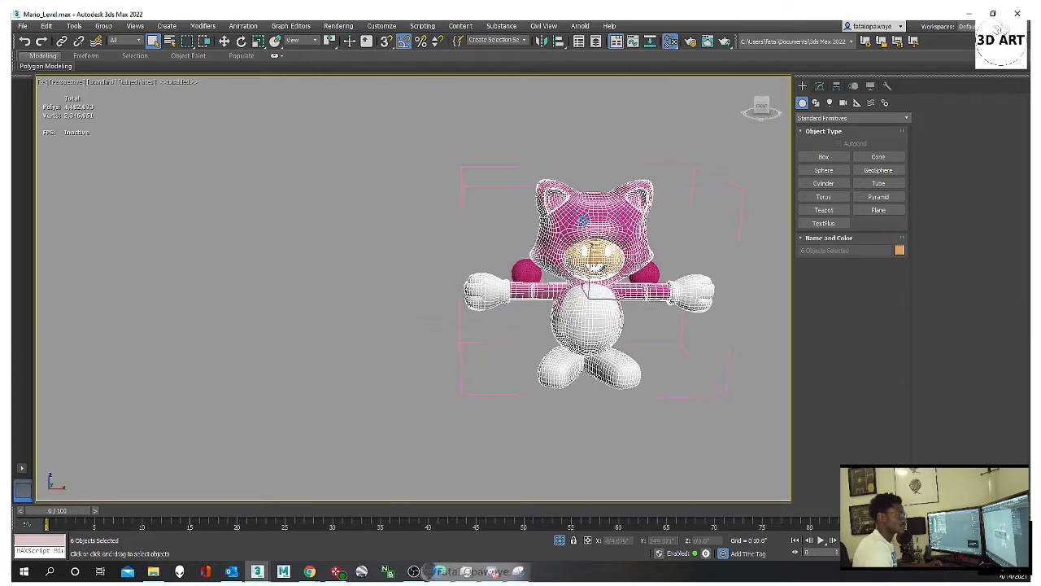
pyautogui.click(514, 419)
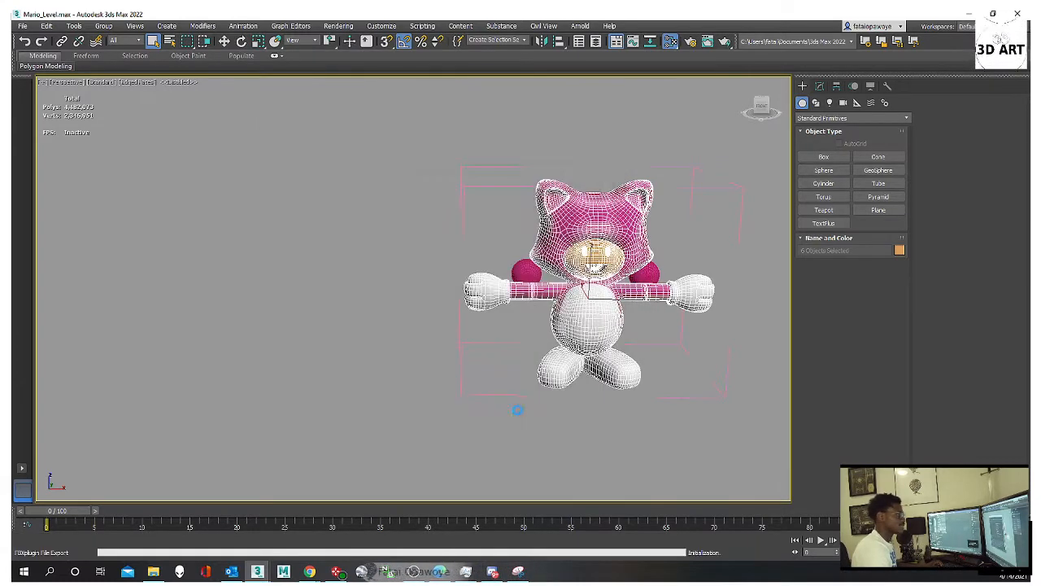
# Step: Switch to Mixamo, go back from the previous upload, and upload the re-exported Cat_Toadette FBX from the Mario folder
pyautogui.click(964, 14)
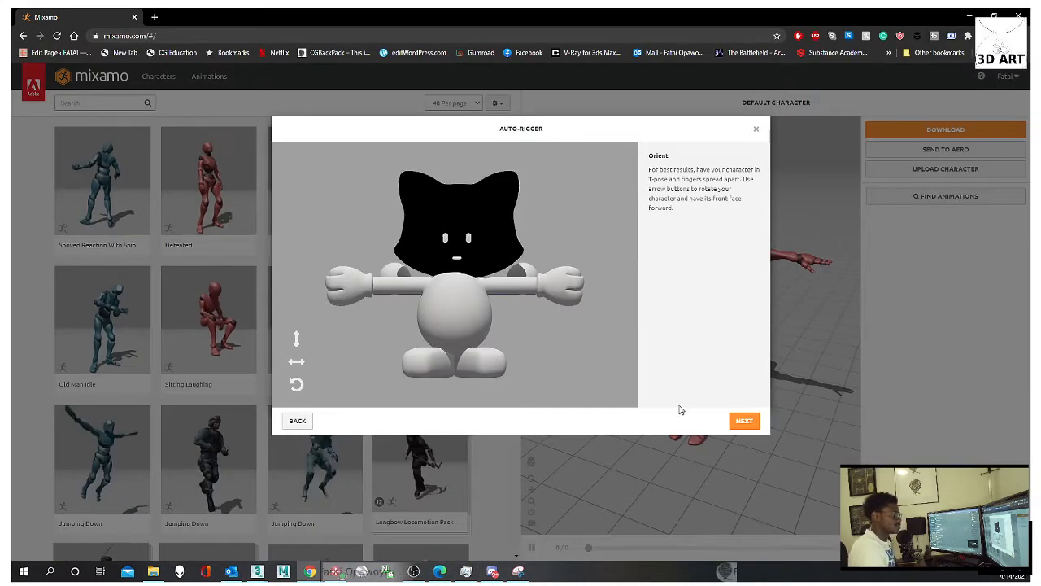
pyautogui.click(300, 422)
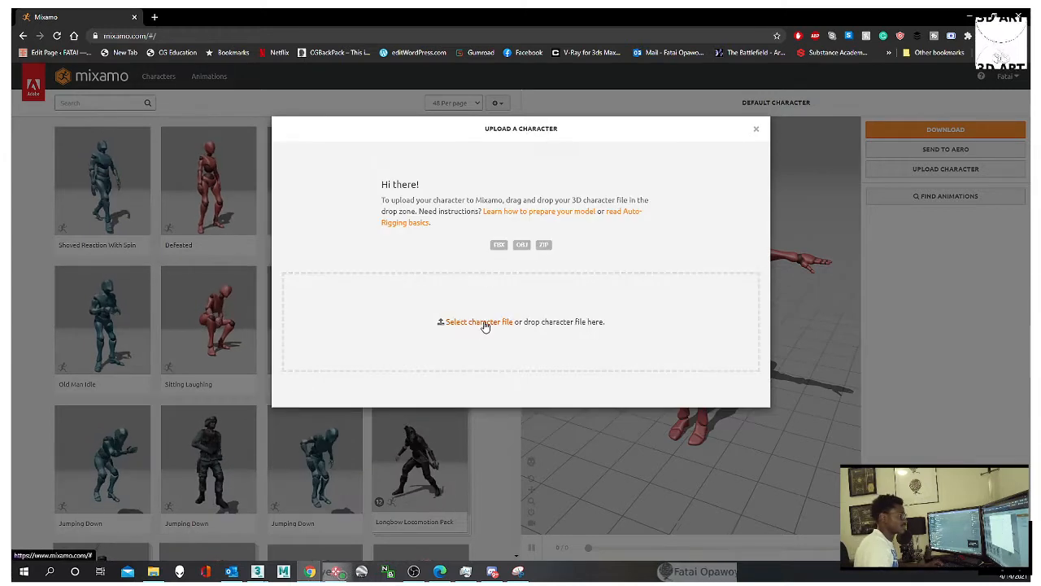
pyautogui.hotkey('alt', 'Tab')
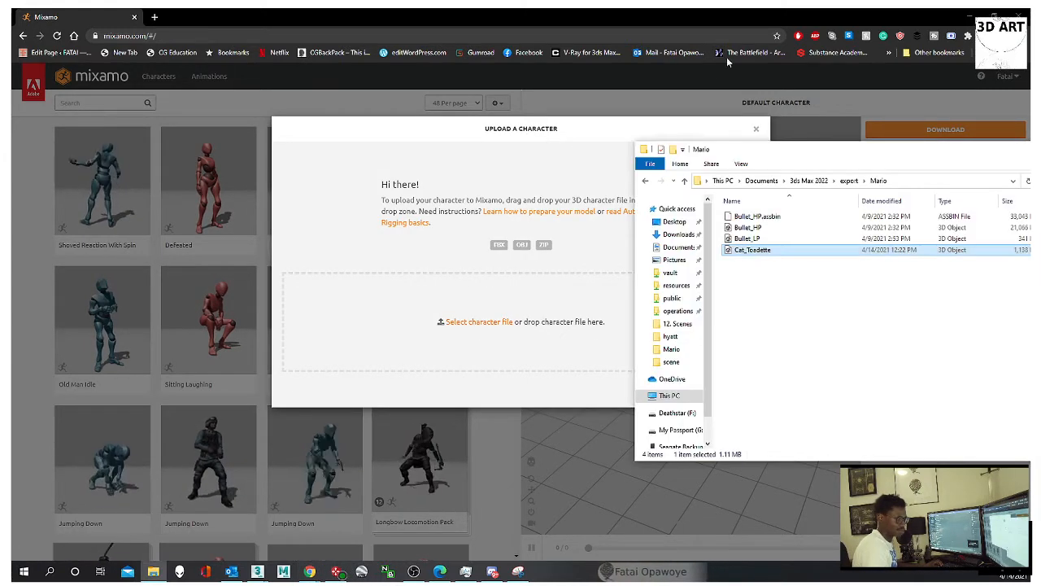
pyautogui.moveTo(752, 250); pyautogui.dragTo(520, 253)
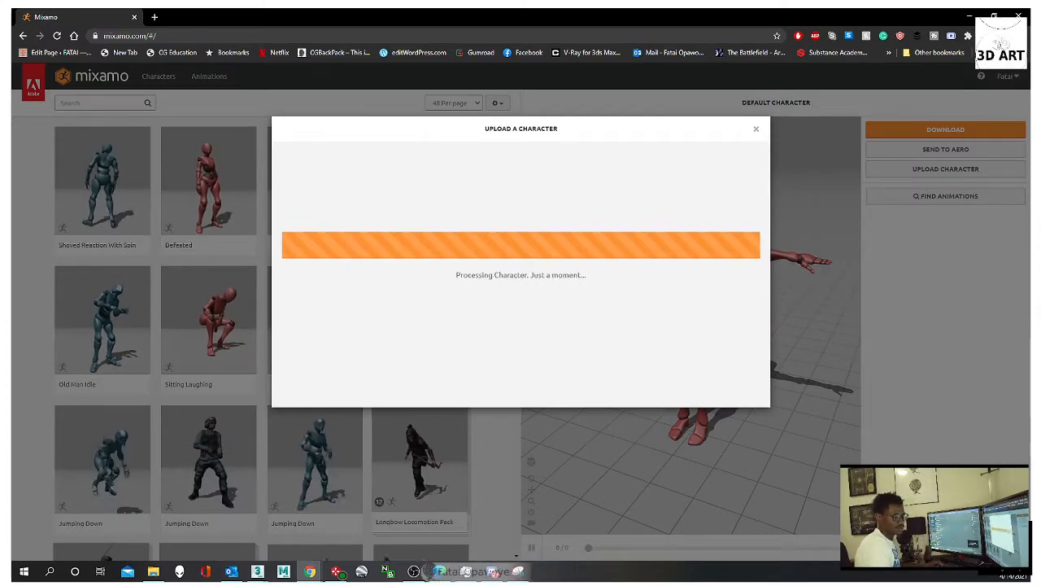
pyautogui.moveTo(968, 144); pyautogui.dragTo(1040, 163)
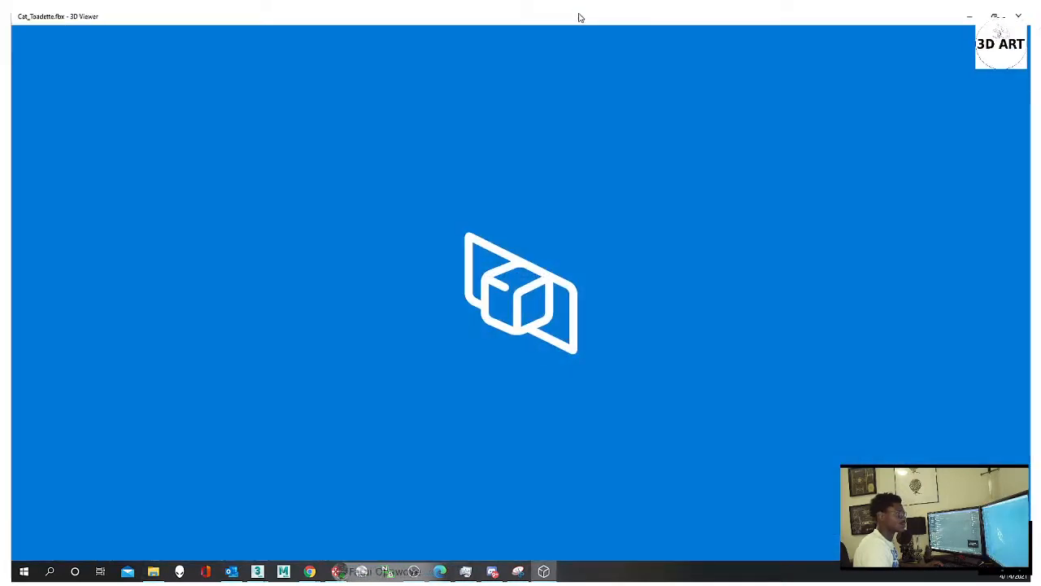
# Step: Inspect Cat_Toadette.fbx in 3D Viewer by rotating and zooming the model, and minimize the viewer
pyautogui.moveTo(581, 18); pyautogui.dragTo(1040, 130)
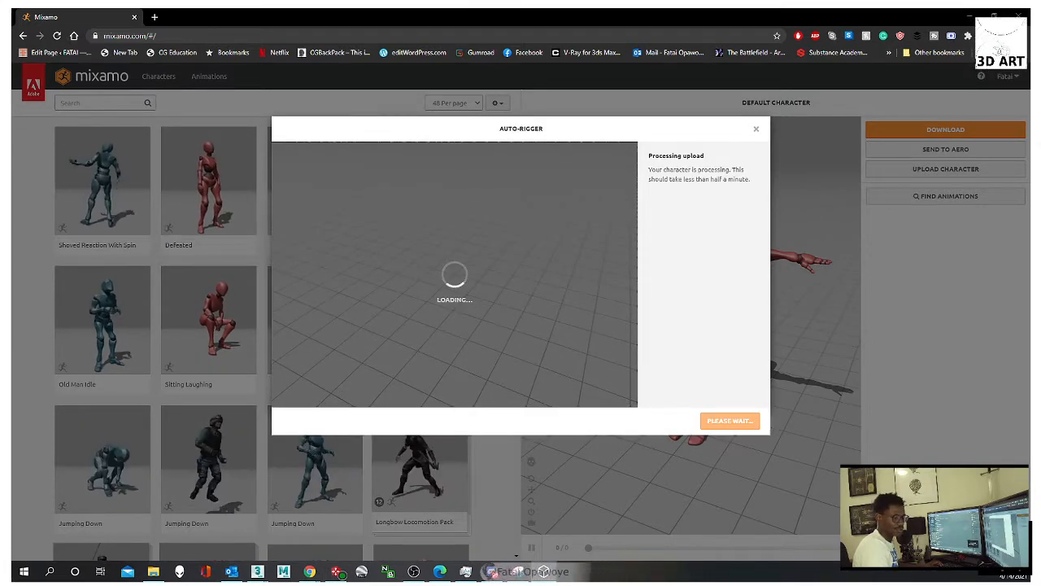
pyautogui.moveTo(1028, 18); pyautogui.dragTo(496, 65)
pyautogui.moveTo(600, 203); pyautogui.dragTo(484, 256)
pyautogui.scroll(3, 523, 205)
pyautogui.scroll(-6, 556, 203)
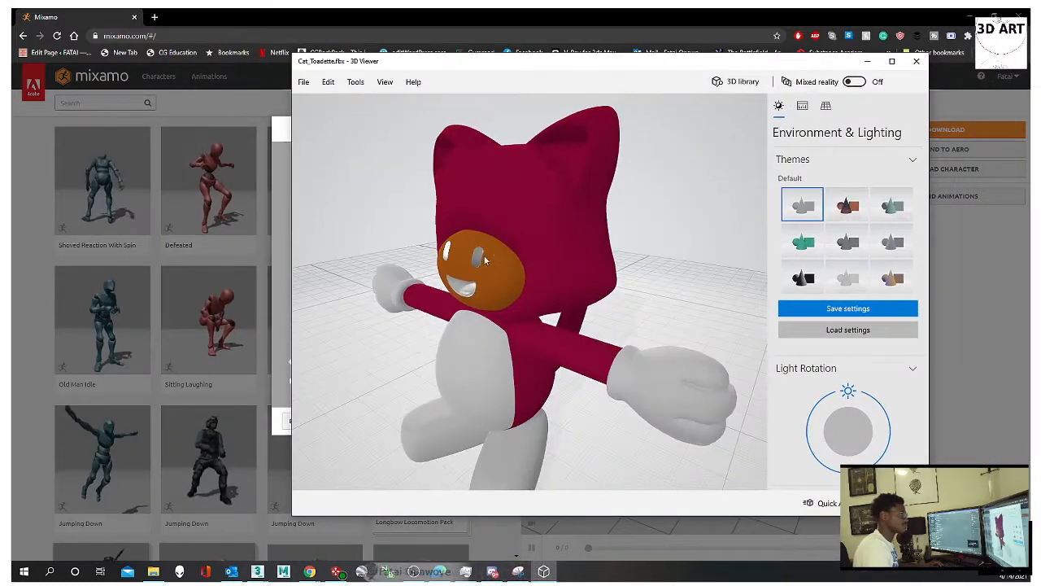
pyautogui.click(870, 60)
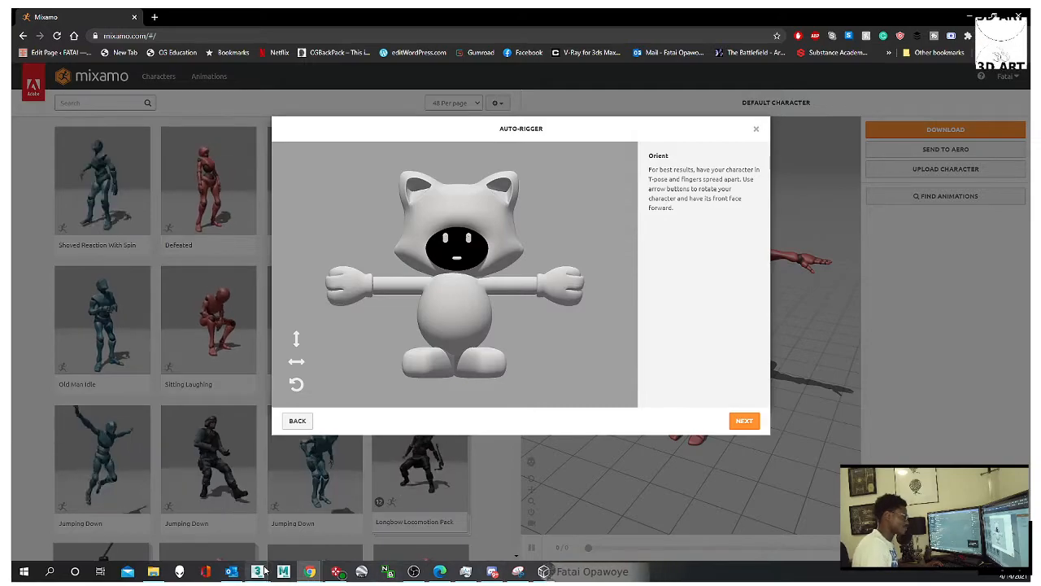
# Step: Switch back to 3ds Max, select the character's orange face mesh, and frame it with its modifier stack shown
pyautogui.moveTo(257, 571)
pyautogui.click(309, 527)
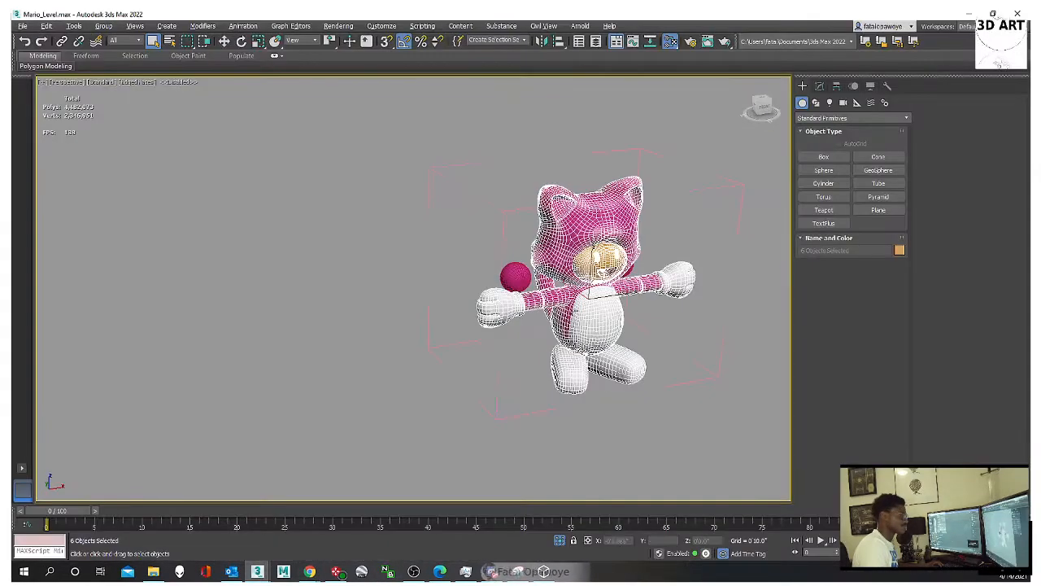
pyautogui.click(659, 257)
pyautogui.click(609, 262)
pyautogui.press('z')
pyautogui.keyDown('alt'); pyautogui.moveTo(622, 262); pyautogui.dragTo(661, 249, button='middle'); pyautogui.keyUp('alt')
pyautogui.click(819, 86)
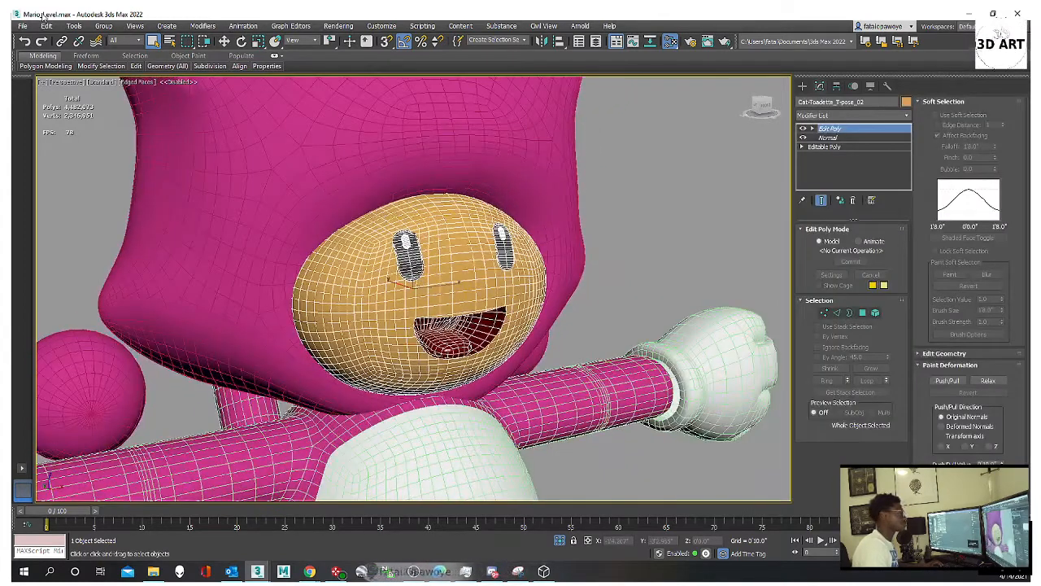
pyautogui.click(104, 26)
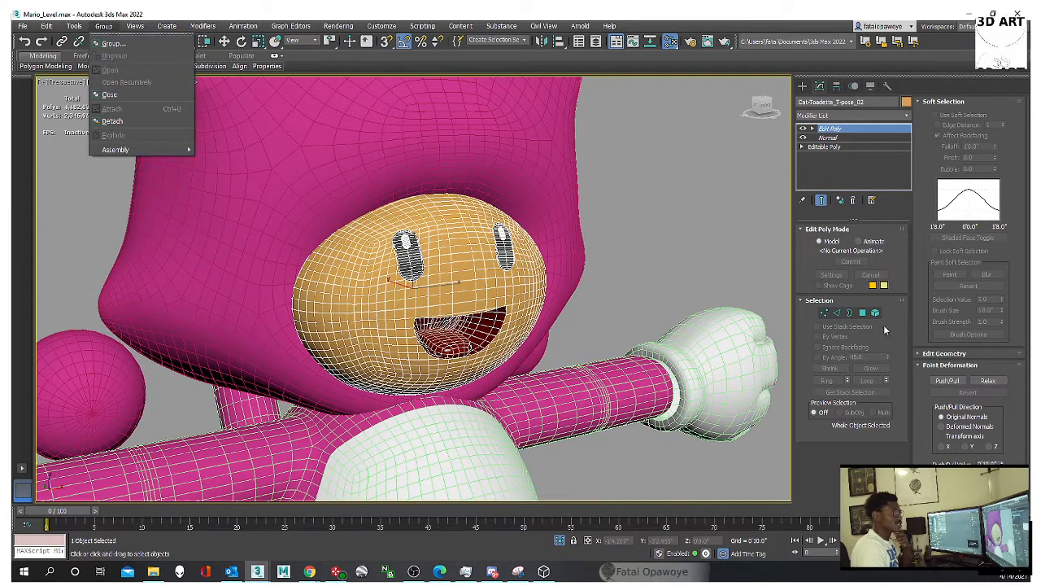
pyautogui.click(876, 314)
pyautogui.click(876, 314)
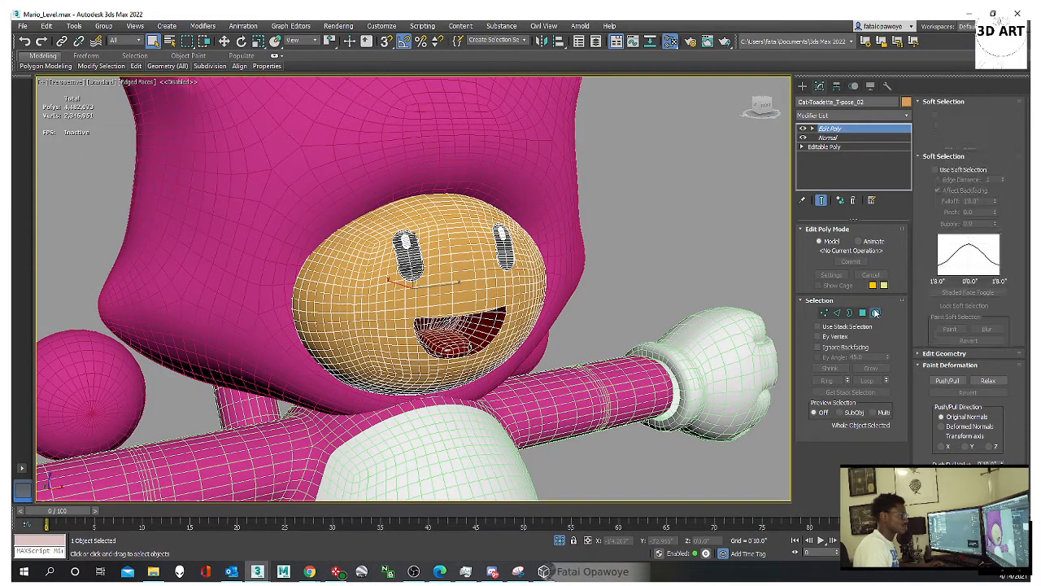
pyautogui.keyDown('alt'); pyautogui.moveTo(461, 250); pyautogui.dragTo(801, 175, button='middle'); pyautogui.keyUp('alt')
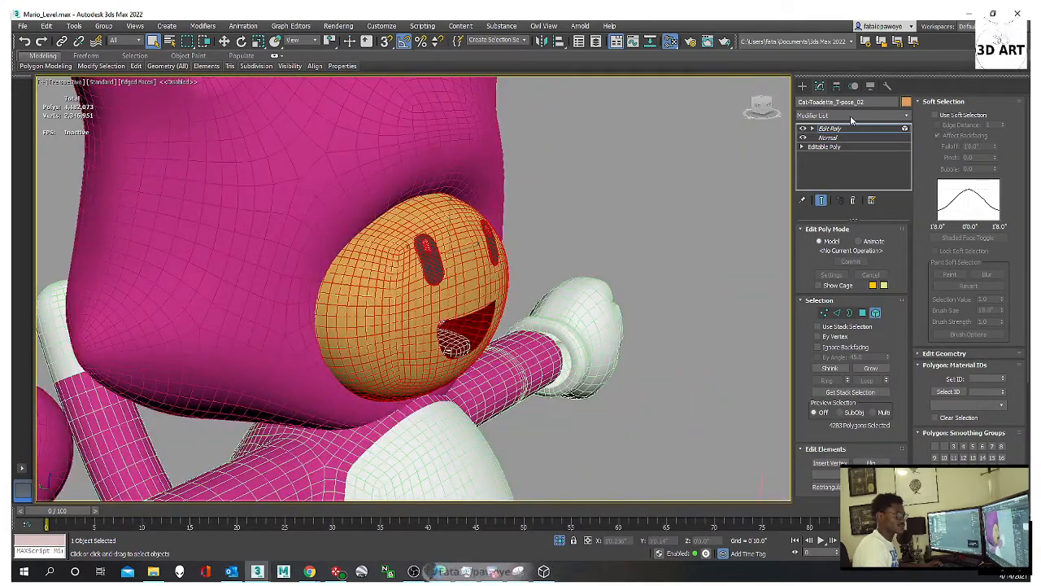
# Step: Delete the Edit Poly modifier from the face mesh and enable Unify Normals in its Normal modifier
pyautogui.rightClick(842, 132)
pyautogui.click(839, 148)
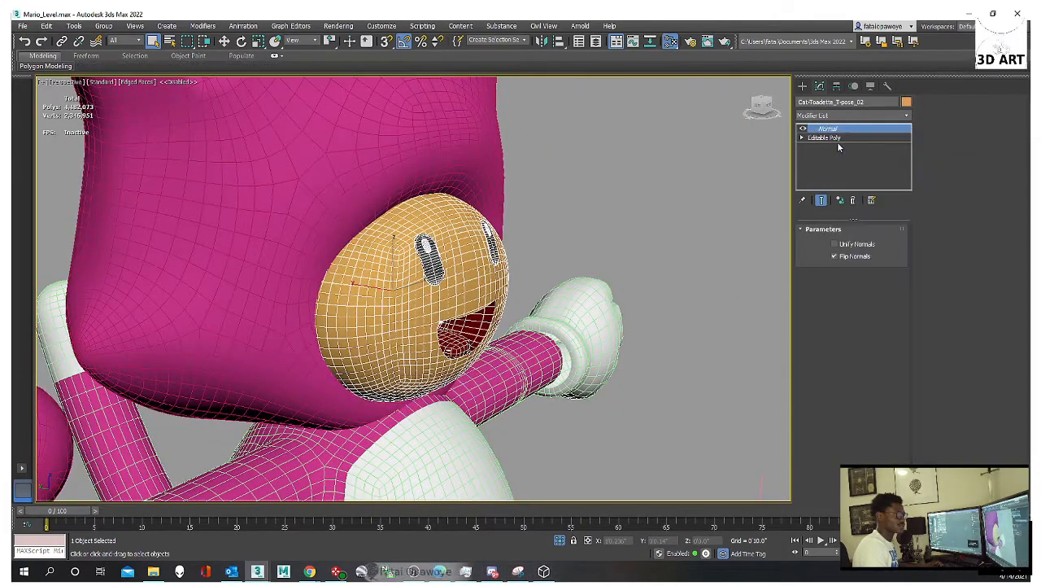
pyautogui.keyDown('alt'); pyautogui.moveTo(752, 252); pyautogui.dragTo(626, 258, button='middle'); pyautogui.keyUp('alt')
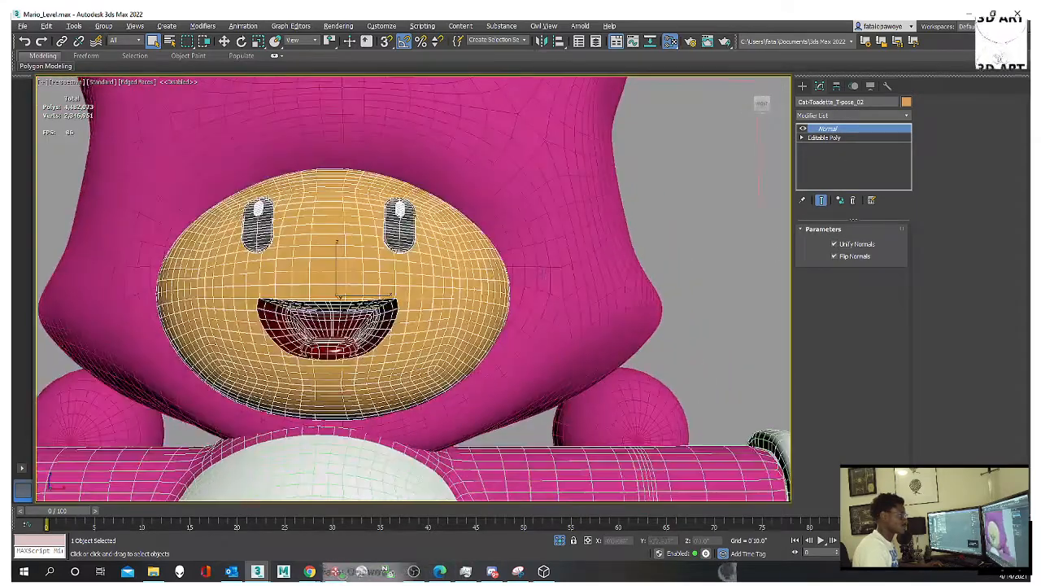
# Step: Add an Edit Poly modifier above the Normal modifier on the character's orange face mesh
pyautogui.scroll(5, 302, 309)
pyautogui.scroll(-5, 302, 309)
pyautogui.scroll(-3, 301, 309)
pyautogui.keyDown('alt'); pyautogui.moveTo(326, 305); pyautogui.dragTo(650, 232, button='middle'); pyautogui.keyUp('alt')
pyautogui.click(846, 119)
pyautogui.scroll(-3, 841, 147)
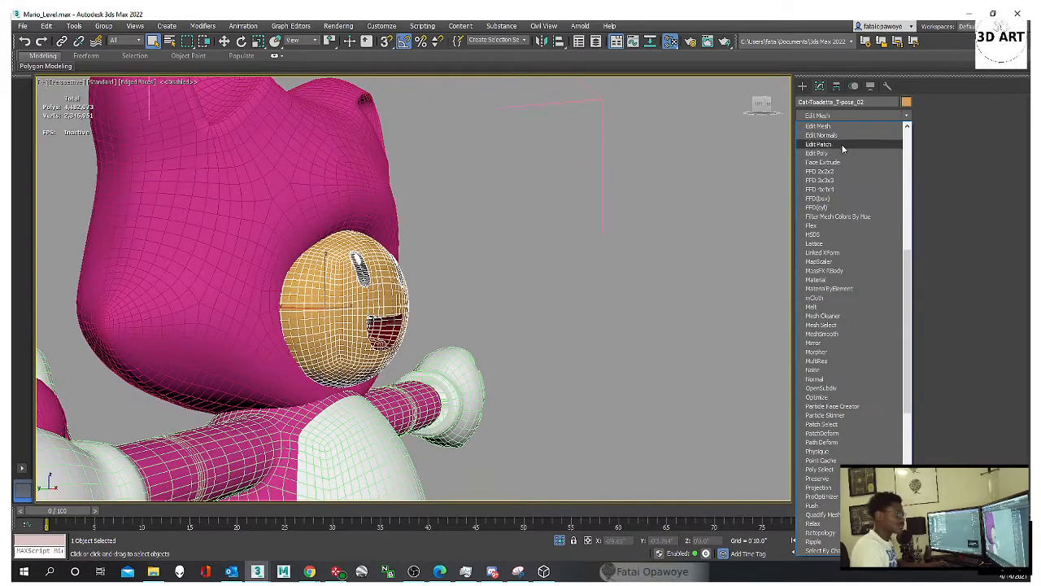
pyautogui.click(830, 153)
# Step: Select the face shell at element level and examine its polygons from both sides of the head
pyautogui.keyDown('alt'); pyautogui.moveTo(585, 217); pyautogui.dragTo(512, 235, button='middle'); pyautogui.keyUp('alt')
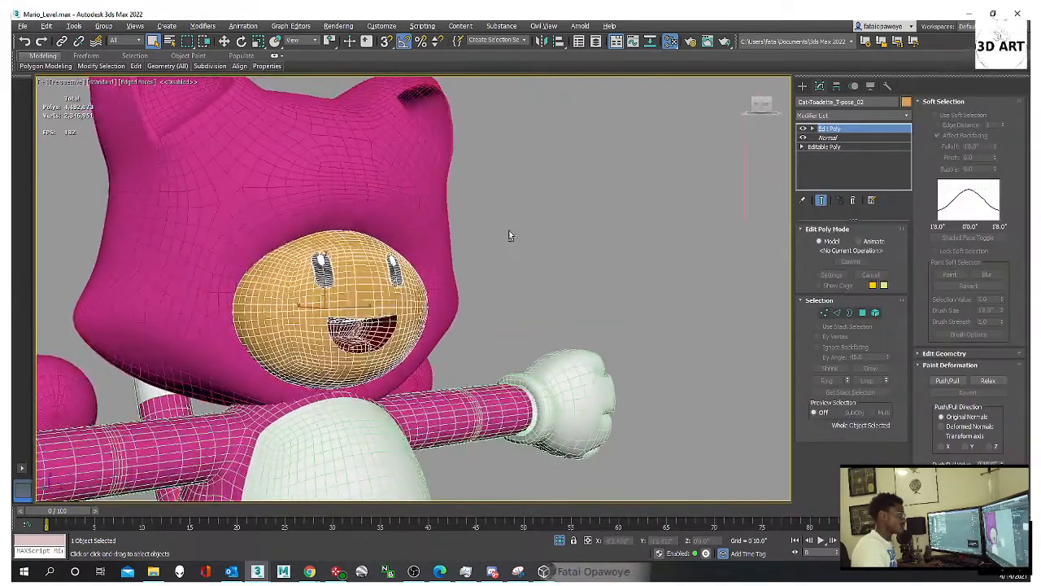
pyautogui.scroll(3, 512, 235)
pyautogui.click(877, 312)
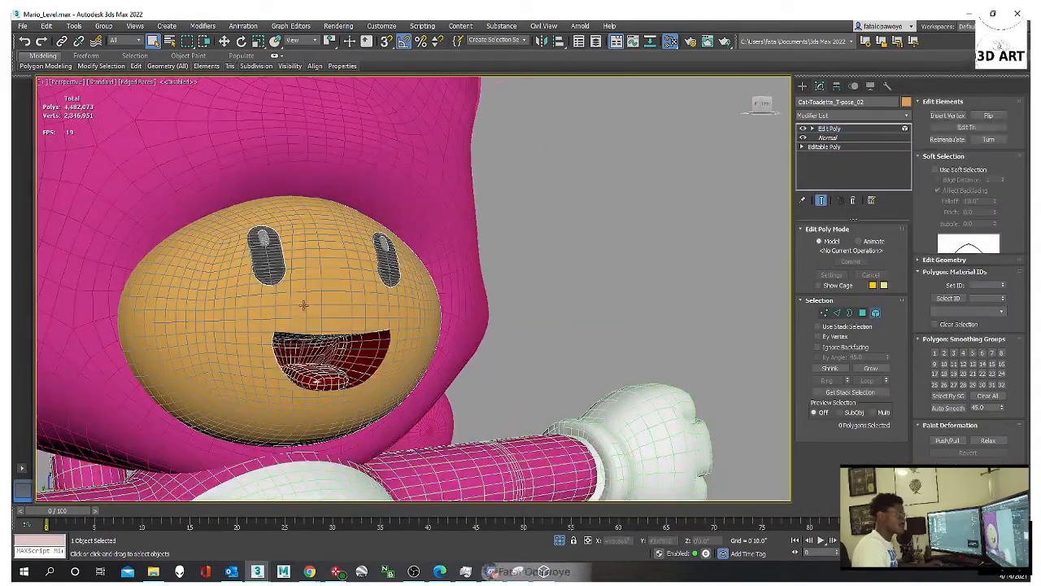
pyautogui.click(304, 304)
pyautogui.keyDown('alt'); pyautogui.moveTo(373, 297); pyautogui.dragTo(742, 341, button='middle'); pyautogui.keyUp('alt')
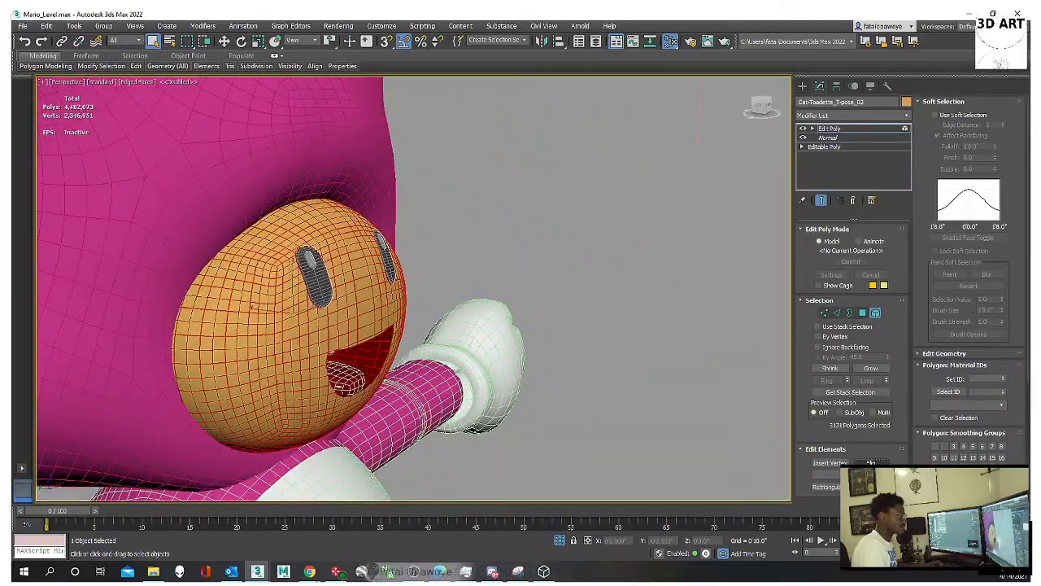
pyautogui.keyDown('alt'); pyautogui.moveTo(624, 366); pyautogui.dragTo(488, 375, button='middle'); pyautogui.keyUp('alt')
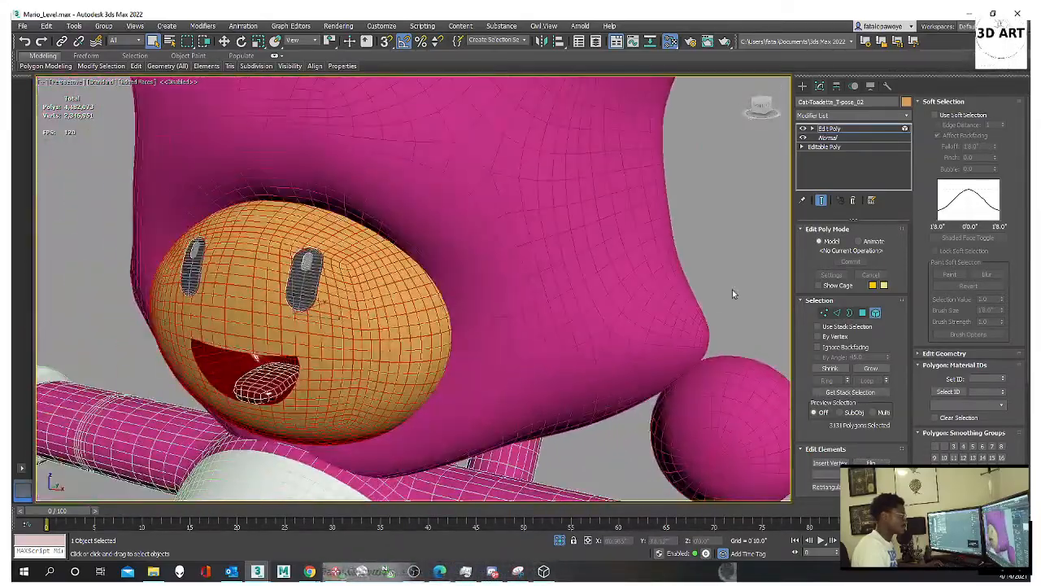
pyautogui.click(732, 294)
pyautogui.keyDown('alt'); pyautogui.moveTo(732, 293); pyautogui.dragTo(606, 311, button='middle'); pyautogui.keyUp('alt')
pyautogui.click(314, 345)
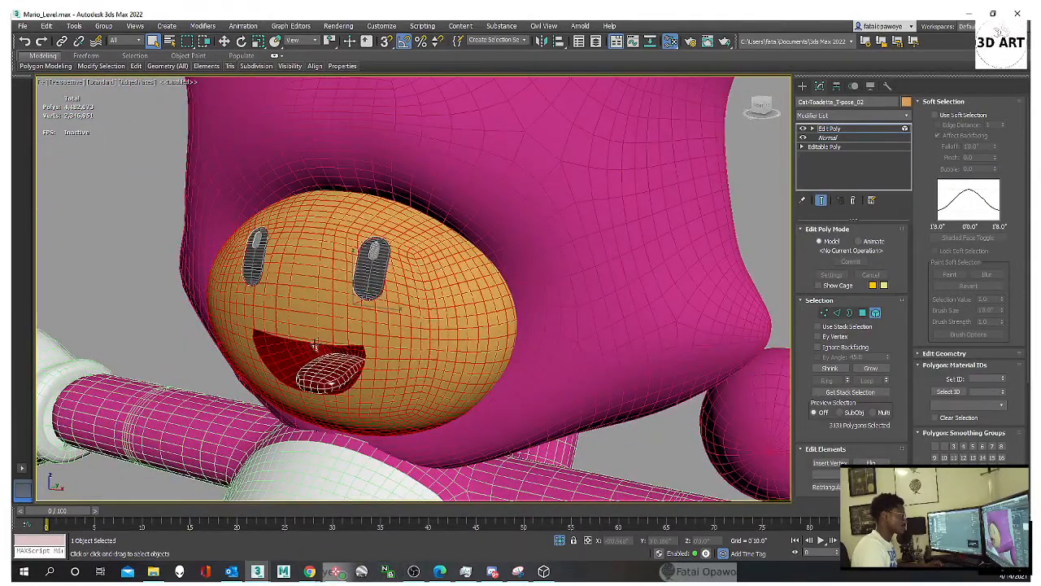
pyautogui.keyDown('alt'); pyautogui.moveTo(314, 345); pyautogui.dragTo(425, 242, button='middle'); pyautogui.keyUp('alt')
# Step: Try moving the eye elements away from the face, undo the move, and reselect the face element
pyautogui.keyDown('alt'); pyautogui.click(442, 248); pyautogui.keyUp('alt')
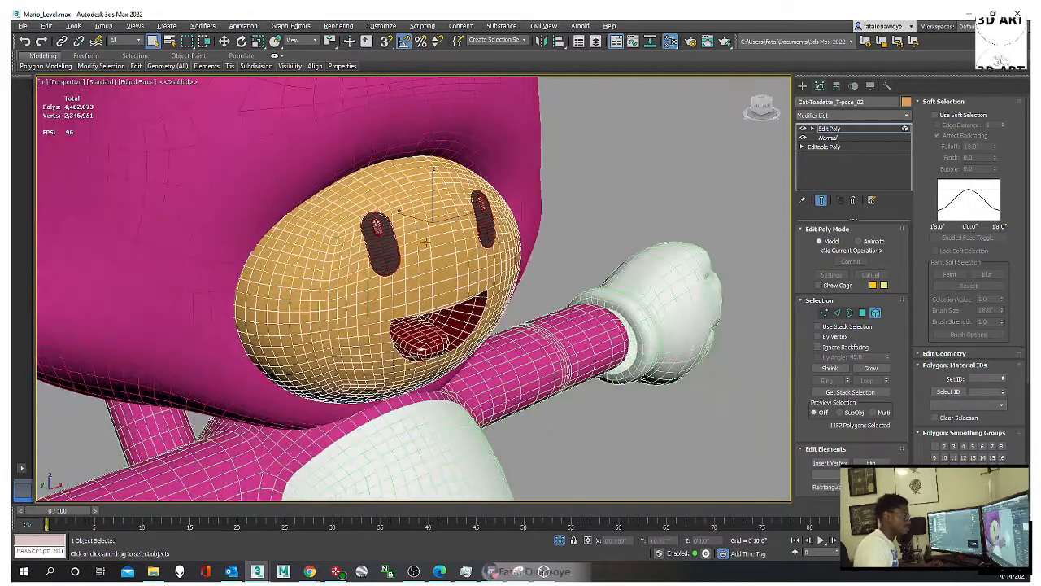
pyautogui.moveTo(376, 237); pyautogui.dragTo(465, 282)
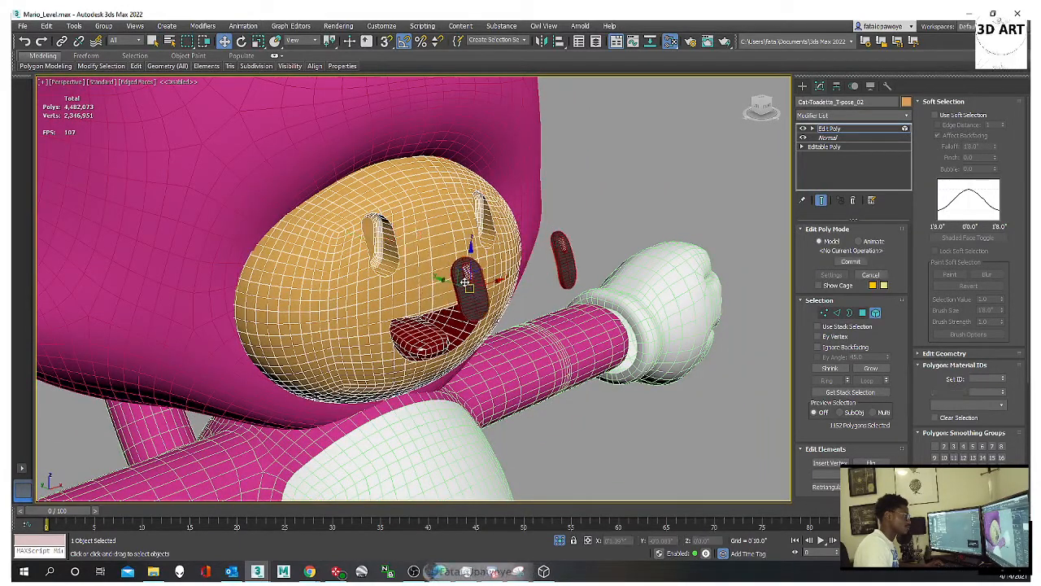
pyautogui.hotkey('ctrl', 'z')
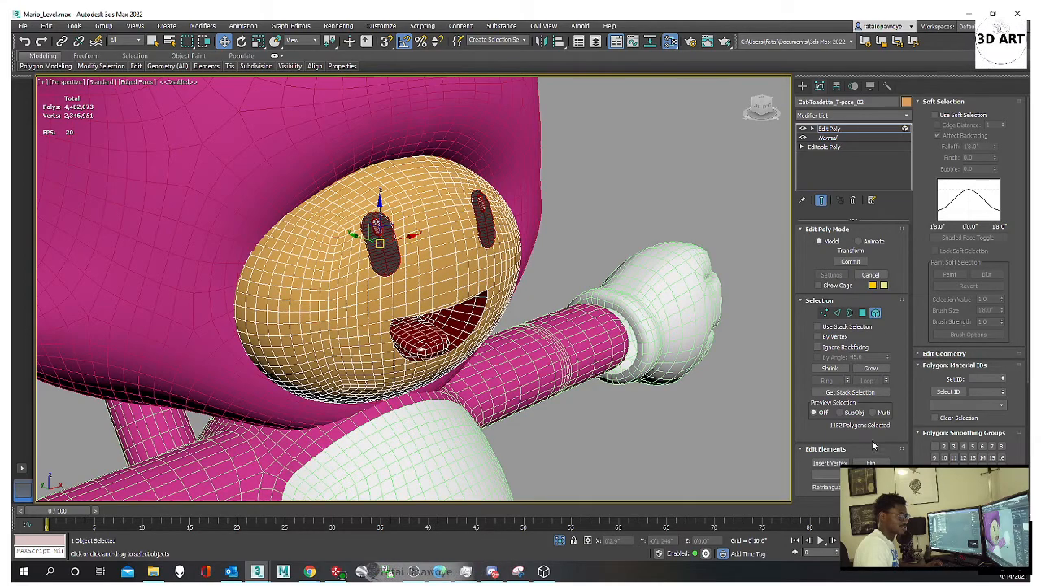
pyautogui.keyDown('alt'); pyautogui.moveTo(546, 346); pyautogui.dragTo(440, 327, button='middle'); pyautogui.keyUp('alt')
pyautogui.click(457, 303)
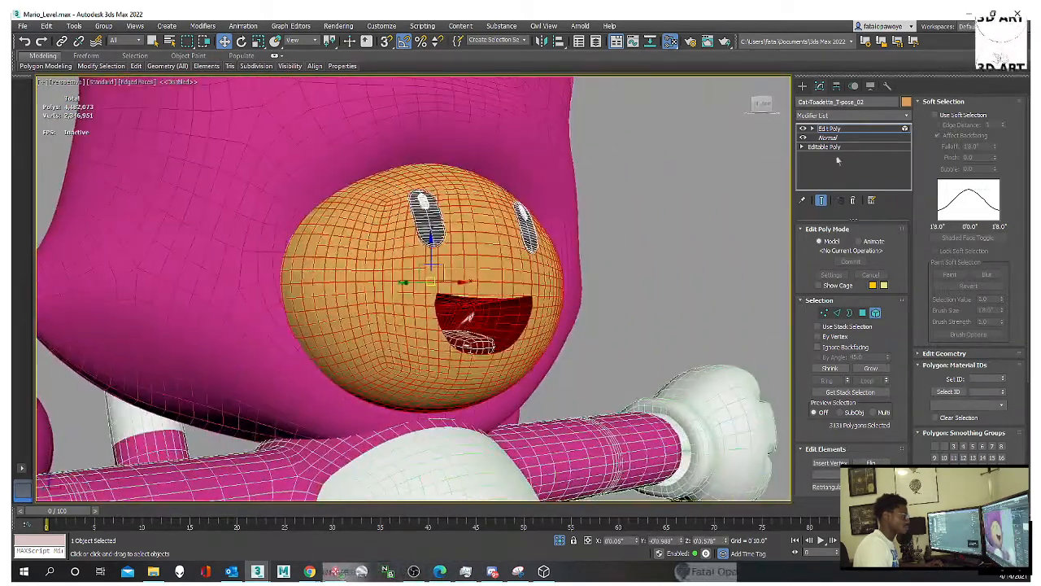
# Step: Leave element editing, hide the edged faces, select the whole Cat_Toadette character, and close its group
pyautogui.click(801, 86)
pyautogui.scroll(-5, 569, 203)
pyautogui.click(538, 263)
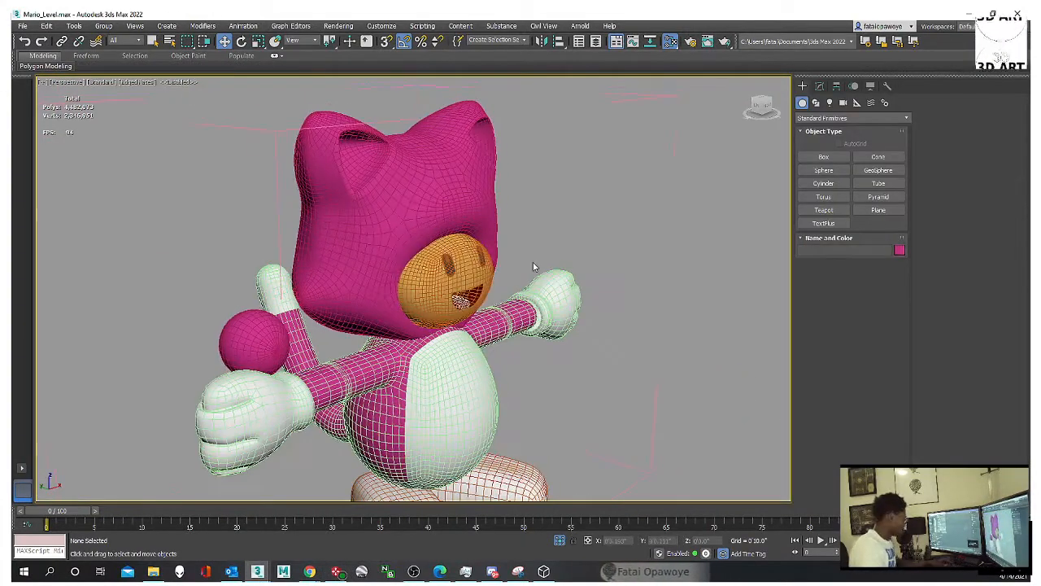
pyautogui.press('F4')
pyautogui.keyDown('alt'); pyautogui.moveTo(533, 265); pyautogui.dragTo(524, 98, button='middle'); pyautogui.keyUp('alt')
pyautogui.scroll(-3, 378, 257)
pyautogui.click(400, 275)
pyautogui.click(103, 25)
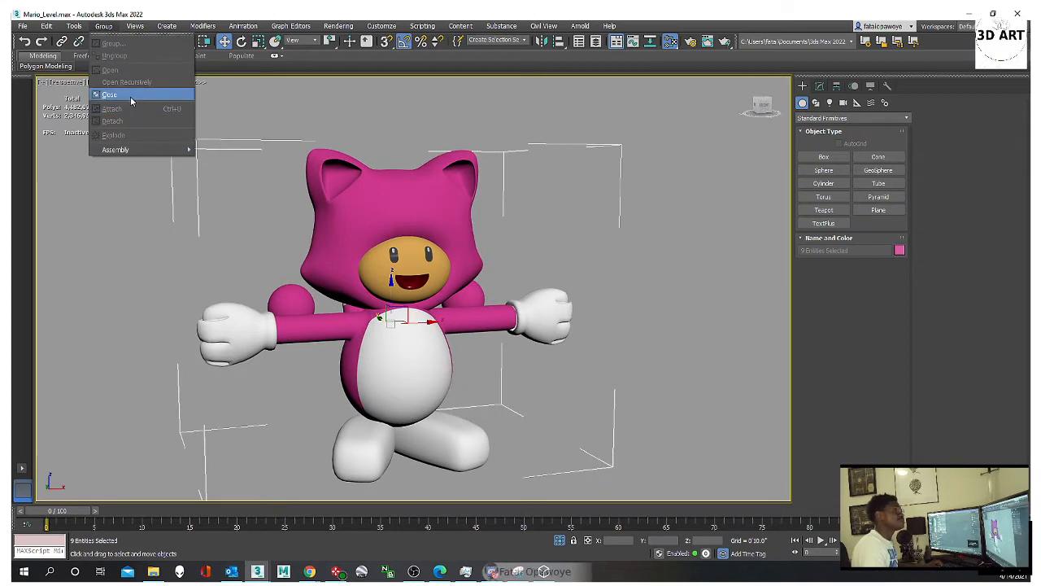
pyautogui.click(130, 96)
# Step: Export the Cat_Toadette group as FBX, replacing the existing Cat_Toadette file in the Mario folder and keeping the current export options
pyautogui.click(22, 26)
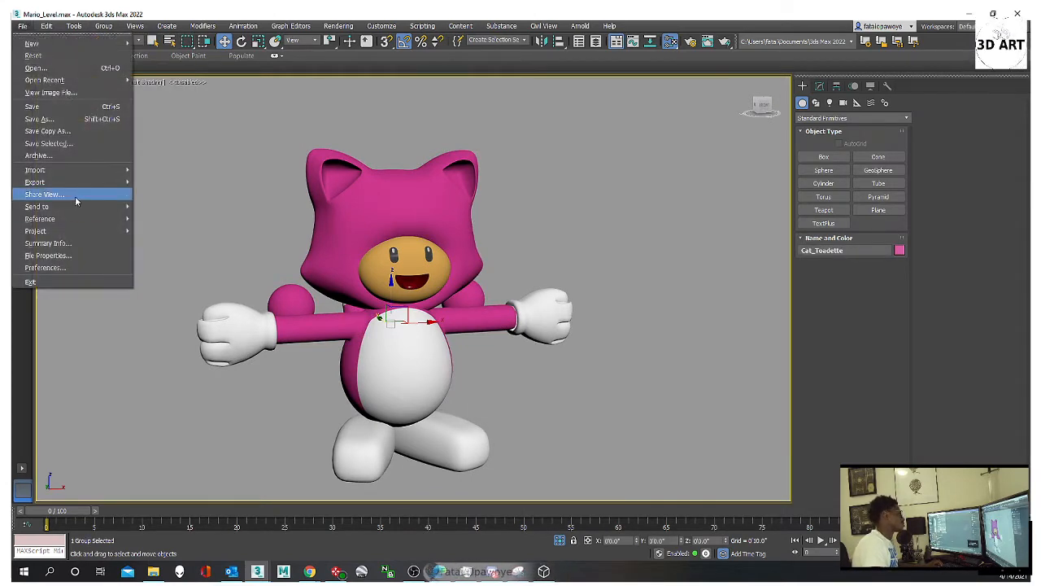
pyautogui.moveTo(81, 180)
pyautogui.click(184, 193)
pyautogui.click(204, 133)
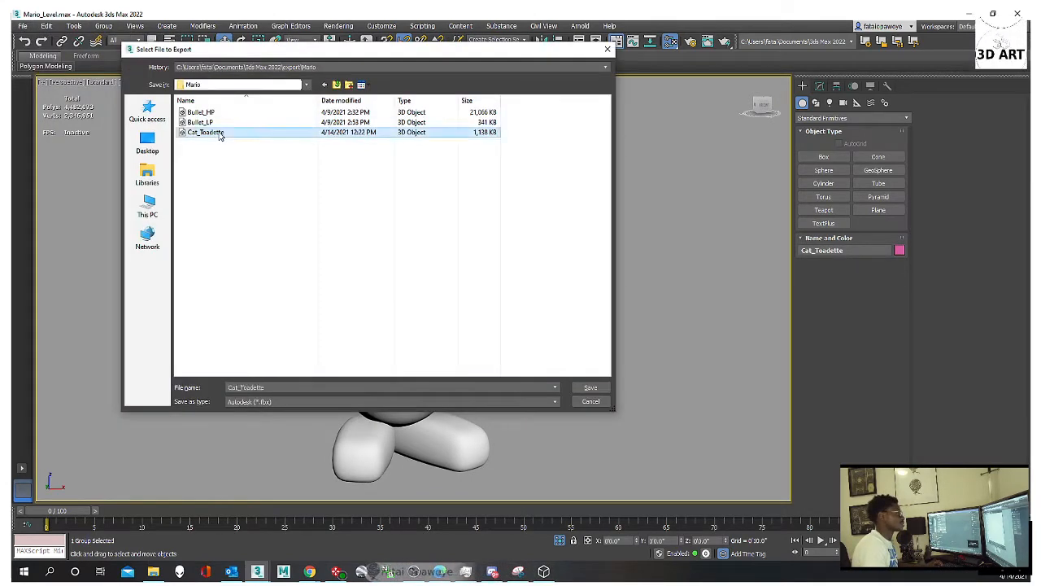
pyautogui.click(588, 386)
pyautogui.click(584, 307)
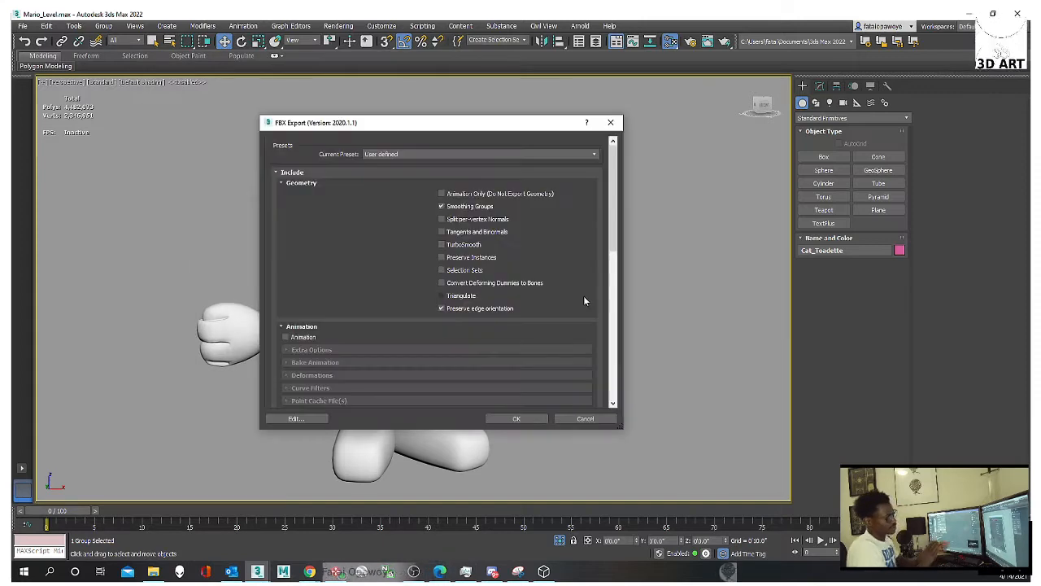
pyautogui.click(521, 420)
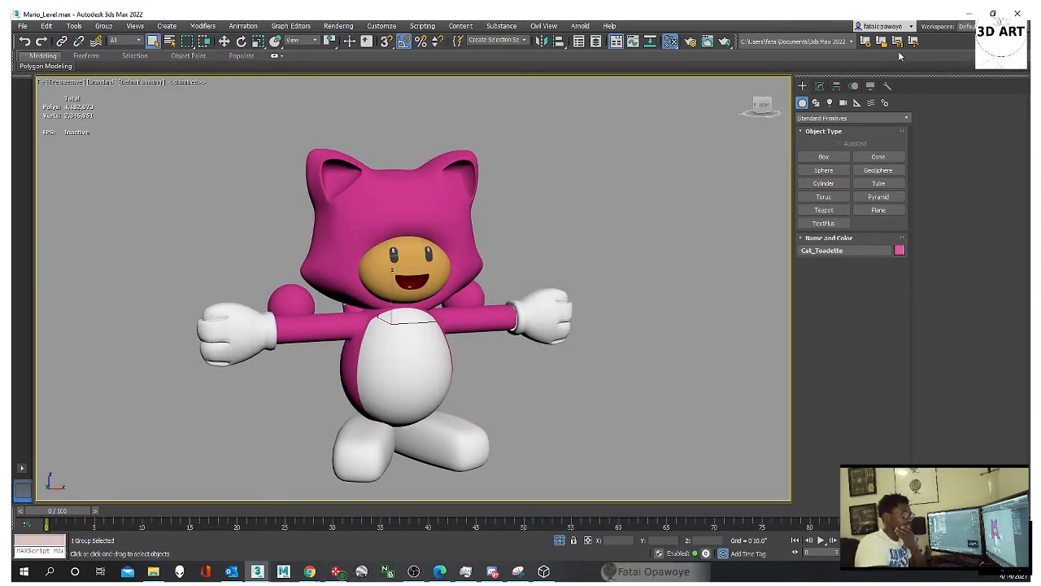
# Step: Switch to Mixamo, leave the earlier auto-rigger preview, and upload the newly exported Cat_Toadette FBX
pyautogui.moveTo(310, 571)
pyautogui.click(537, 524)
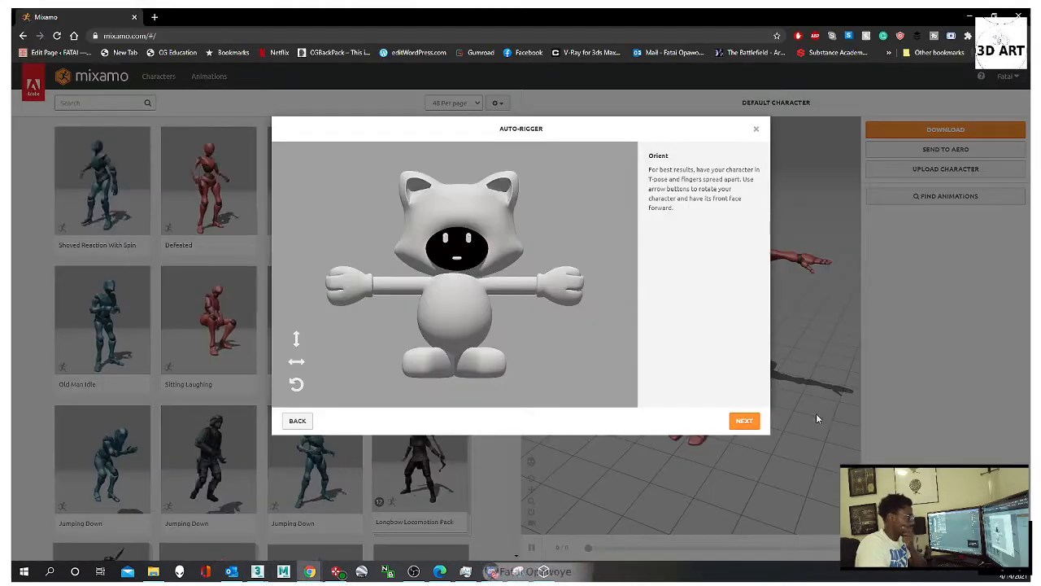
pyautogui.click(297, 421)
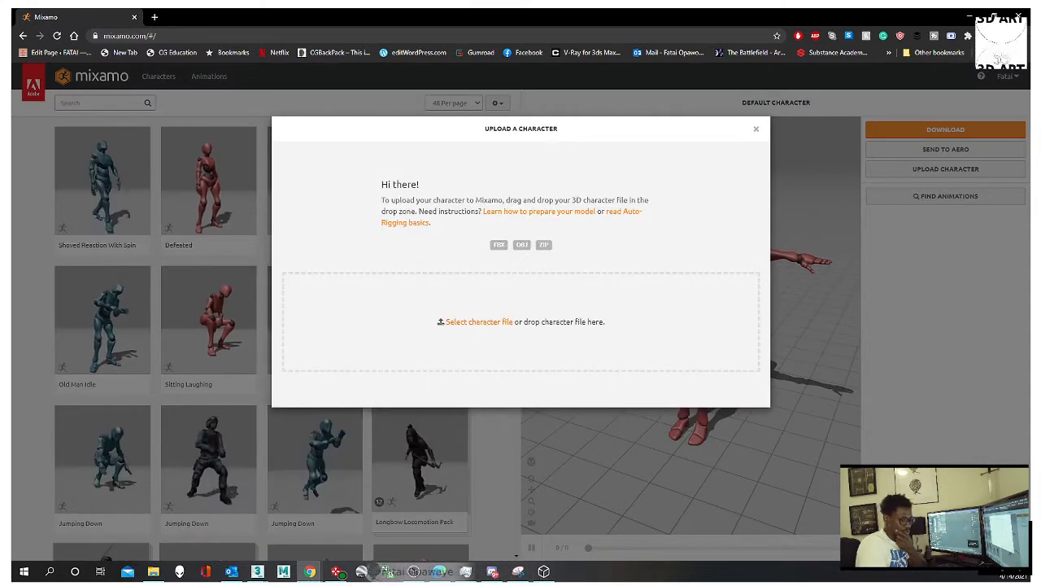
pyautogui.moveTo(889, 204); pyautogui.dragTo(503, 323)
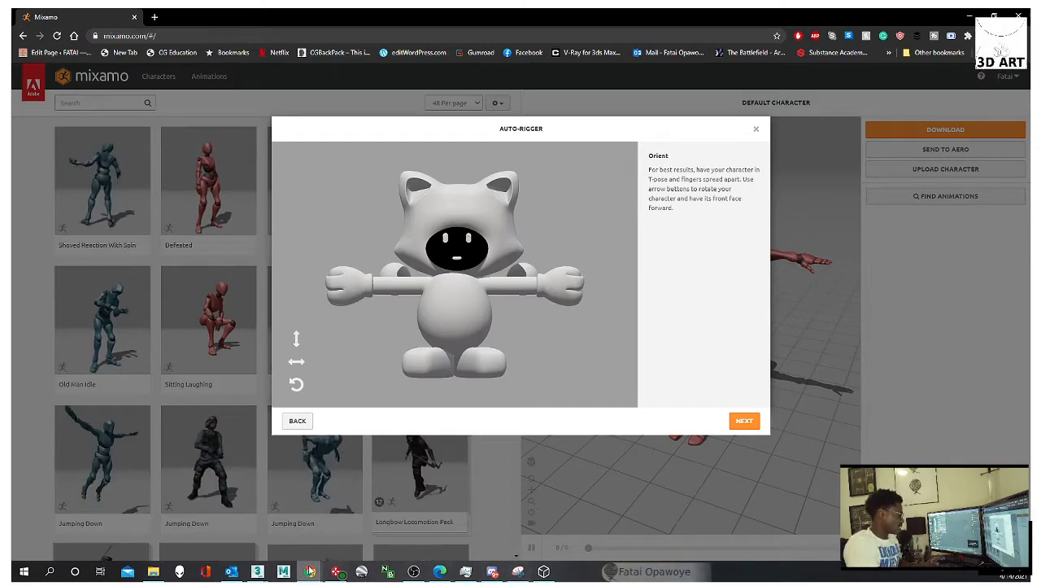
# Step: Switch back to 3ds Max and frame the character's face with edged faces displayed
pyautogui.click(259, 572)
pyautogui.click(302, 540)
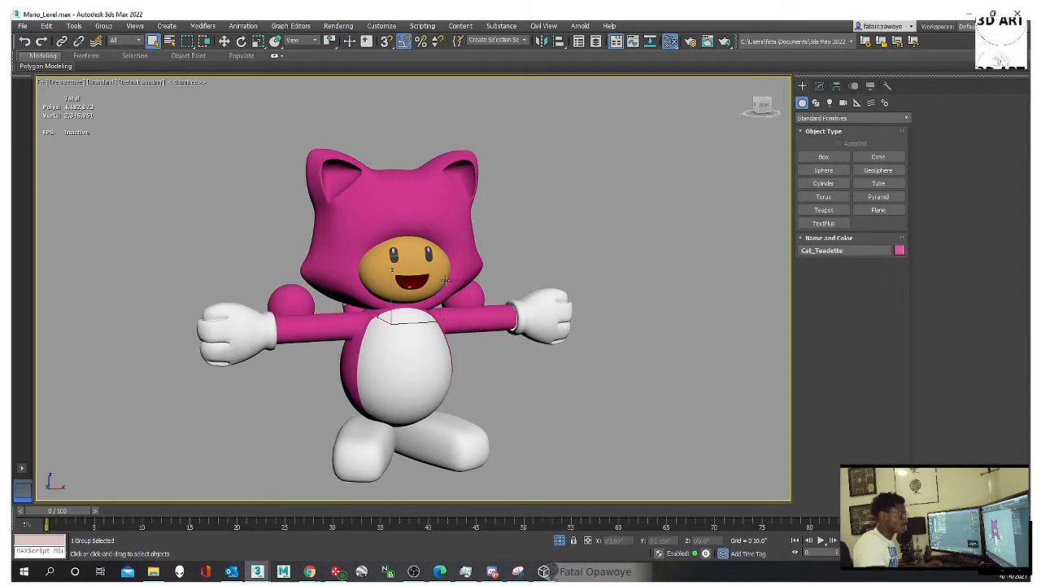
pyautogui.moveTo(447, 281); pyautogui.dragTo(453, 316, button='middle')
pyautogui.scroll(5, 453, 316)
pyautogui.press('F4')
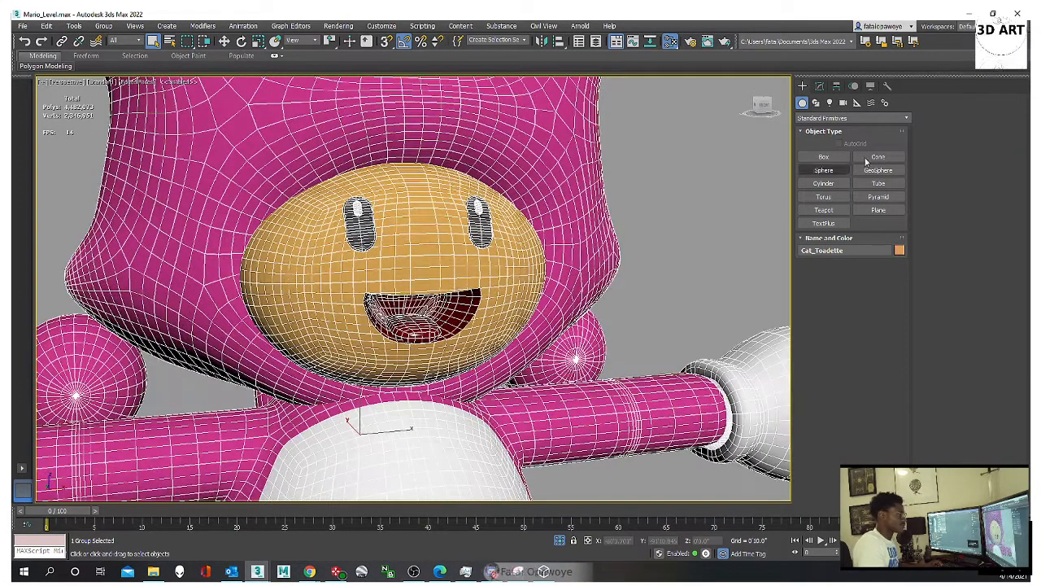
# Step: Delete the Normal modifier from the whole Cat_Toadette group
pyautogui.click(819, 86)
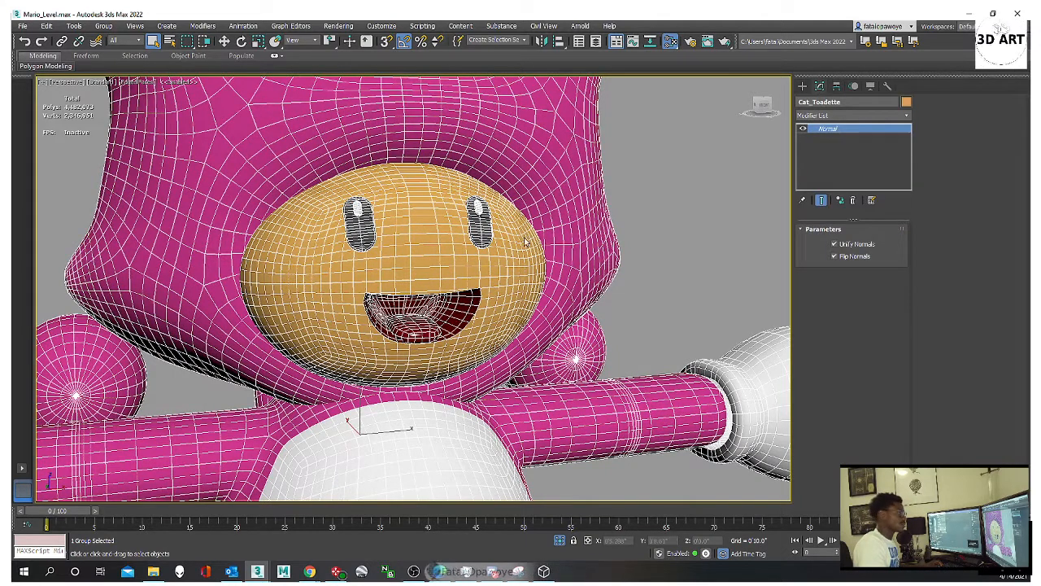
pyautogui.rightClick(458, 254)
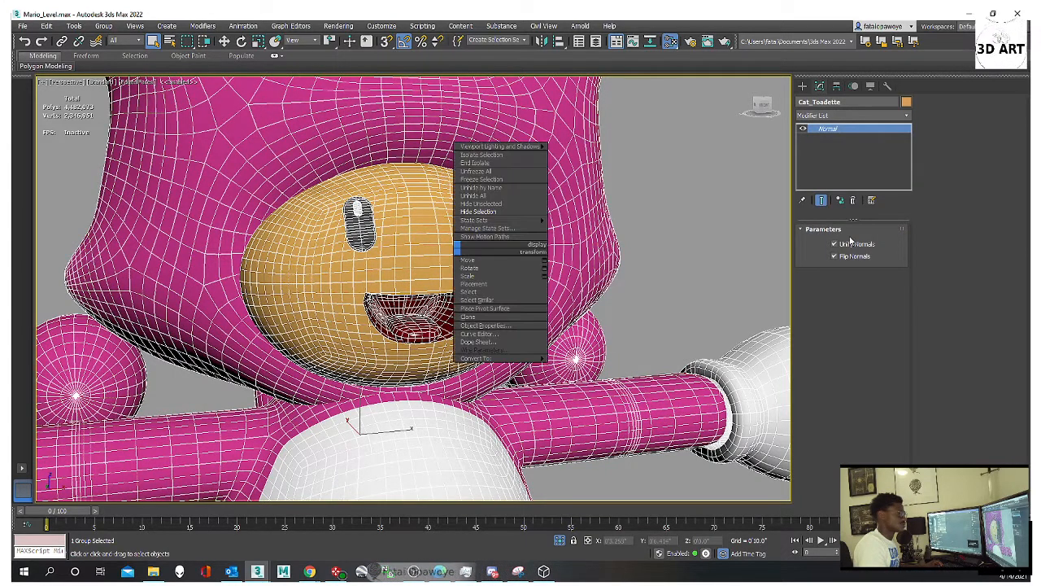
pyautogui.click(831, 136)
pyautogui.click(856, 146)
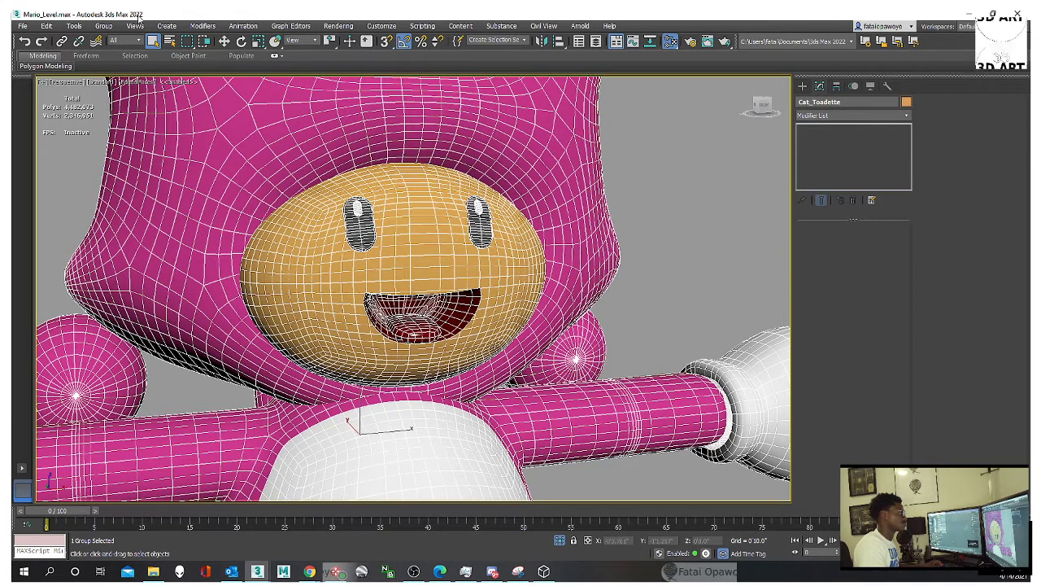
# Step: Open the Cat_Toadette group and select the face shell of the orange face mesh at element level
pyautogui.click(104, 27)
pyautogui.click(110, 70)
pyautogui.click(392, 260)
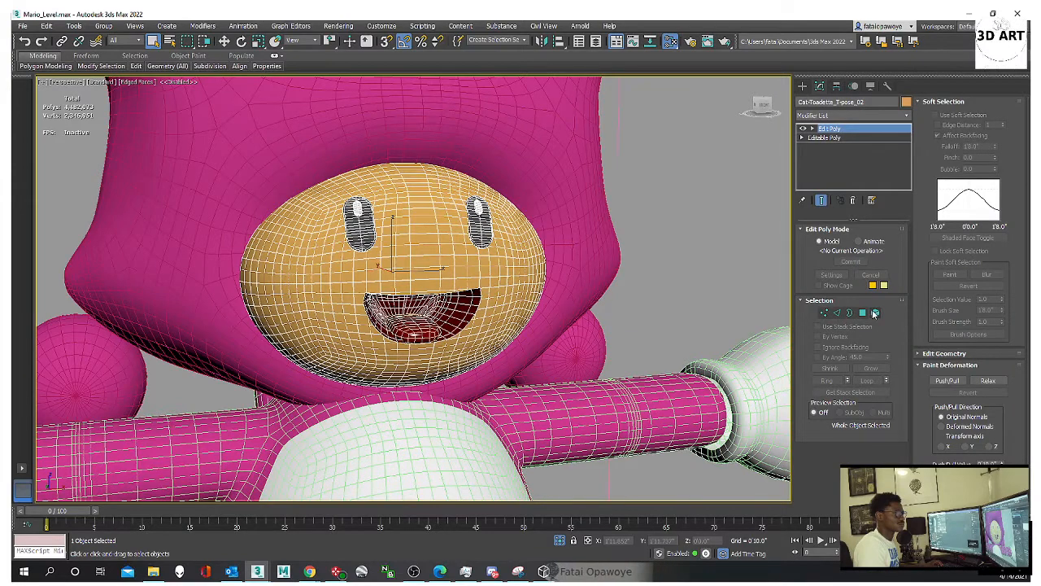
pyautogui.press('5')
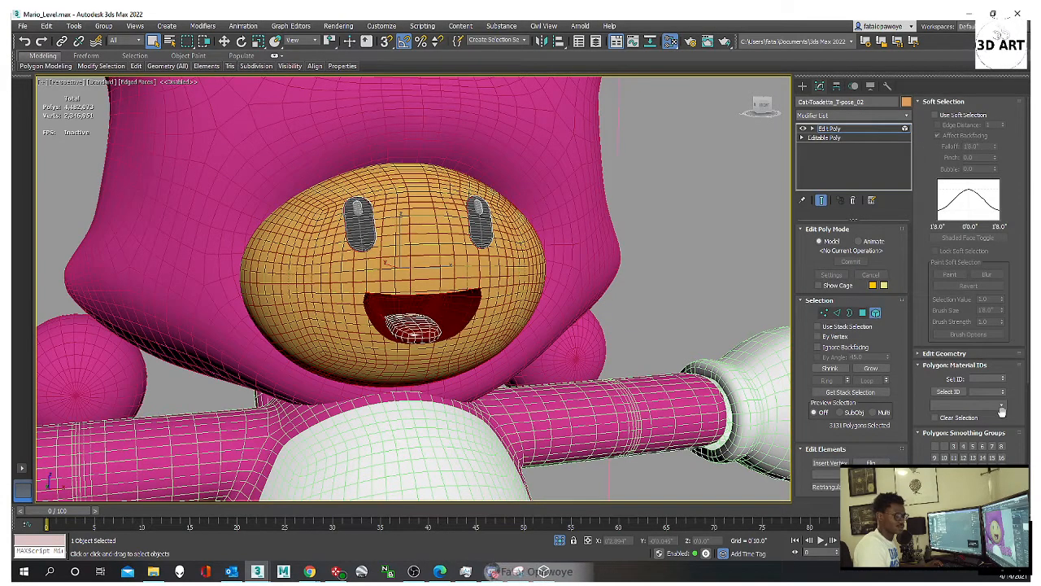
# Step: Try moving the face element out of the hood, and undo the move
pyautogui.press('w')
pyautogui.keyDown('alt'); pyautogui.moveTo(488, 268); pyautogui.dragTo(380, 266, button='middle'); pyautogui.keyUp('alt')
pyautogui.moveTo(380, 265); pyautogui.dragTo(597, 314)
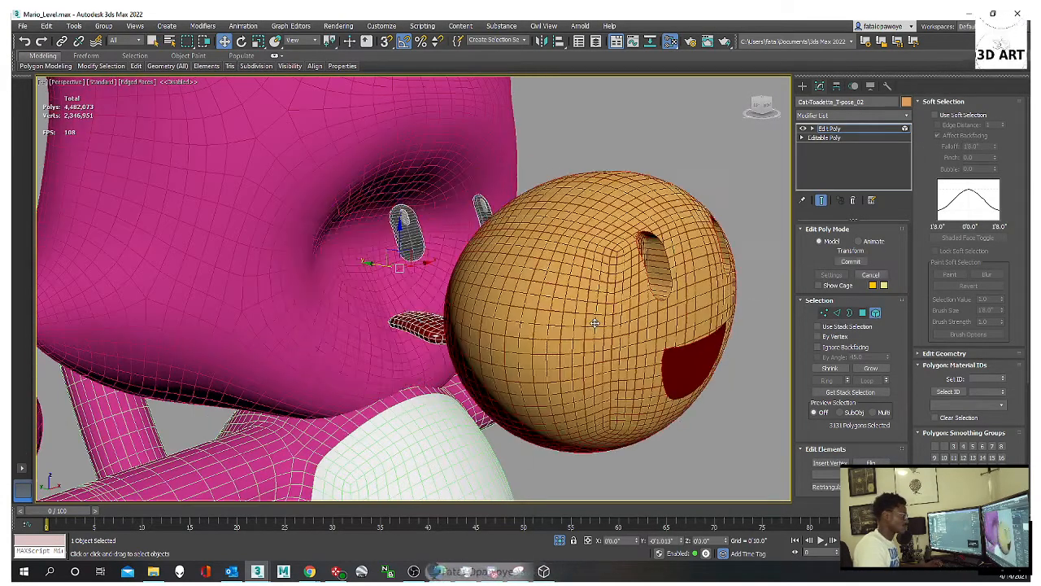
pyautogui.hotkey('ctrl', 'z')
pyautogui.keyDown('alt'); pyautogui.moveTo(609, 328); pyautogui.dragTo(581, 328, button='middle'); pyautogui.keyUp('alt')
# Step: Detach the selected face element as a separate object, keeping the suggested name
pyautogui.scroll(-5, 1019, 419)
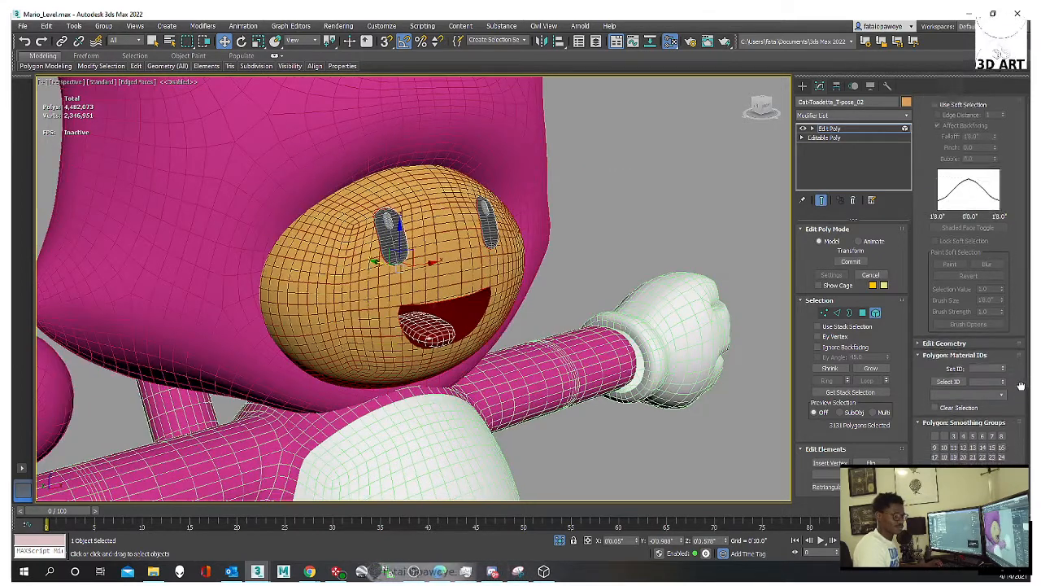
pyautogui.scroll(5, 1002, 285)
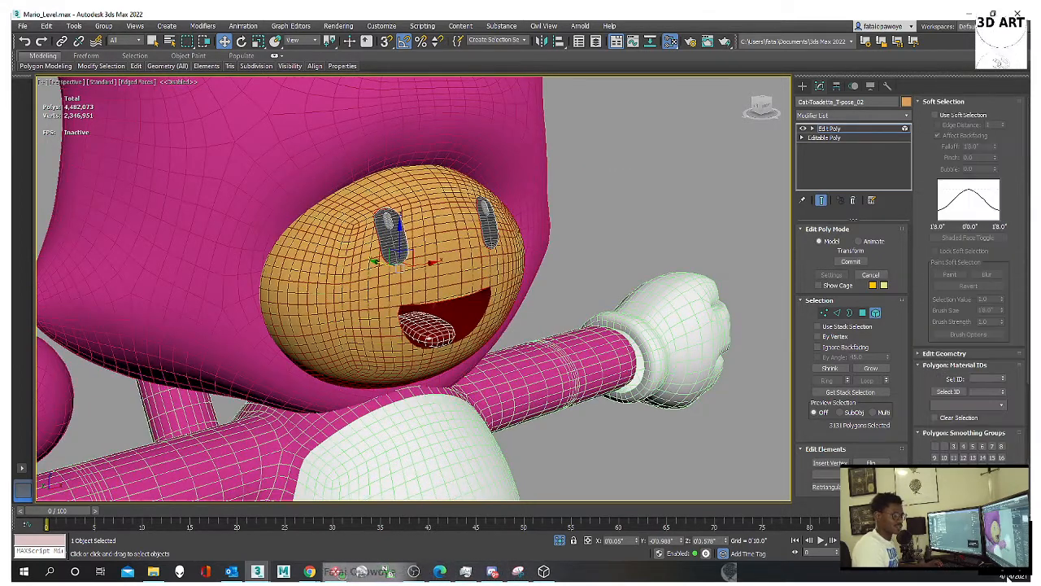
pyautogui.scroll(-5, 1000, 293)
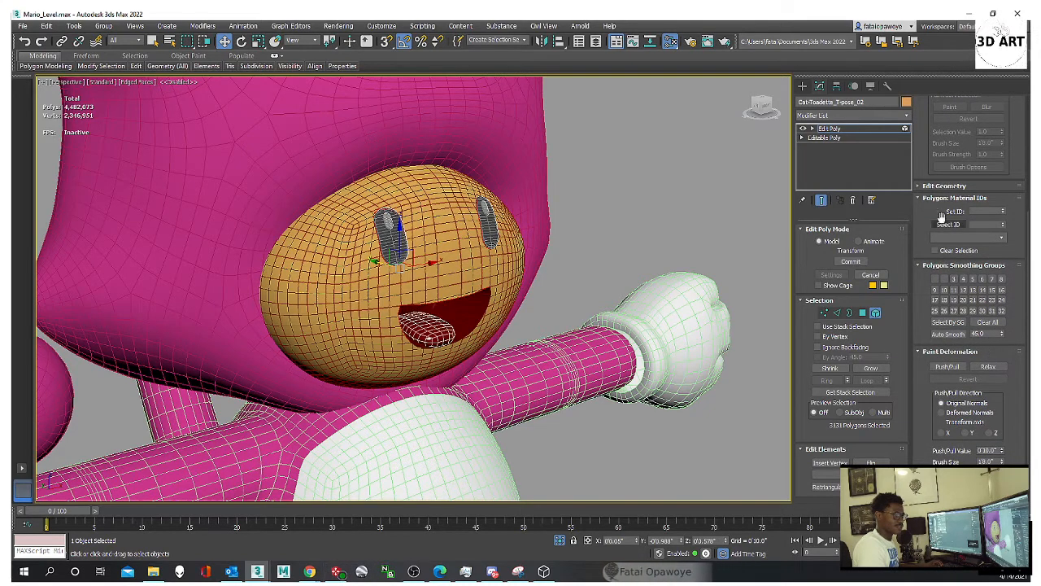
pyautogui.click(943, 186)
pyautogui.click(983, 265)
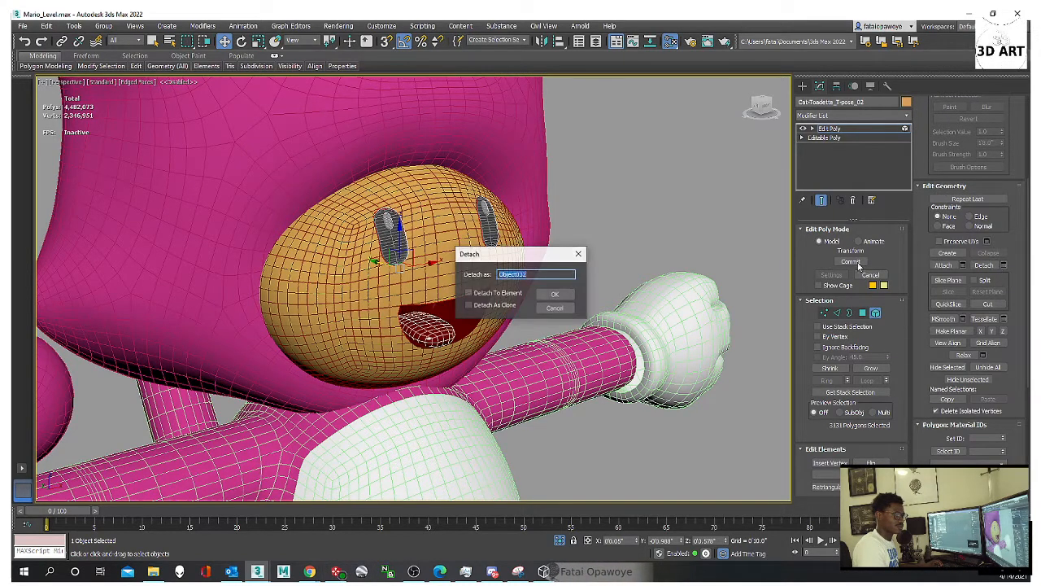
pyautogui.click(554, 294)
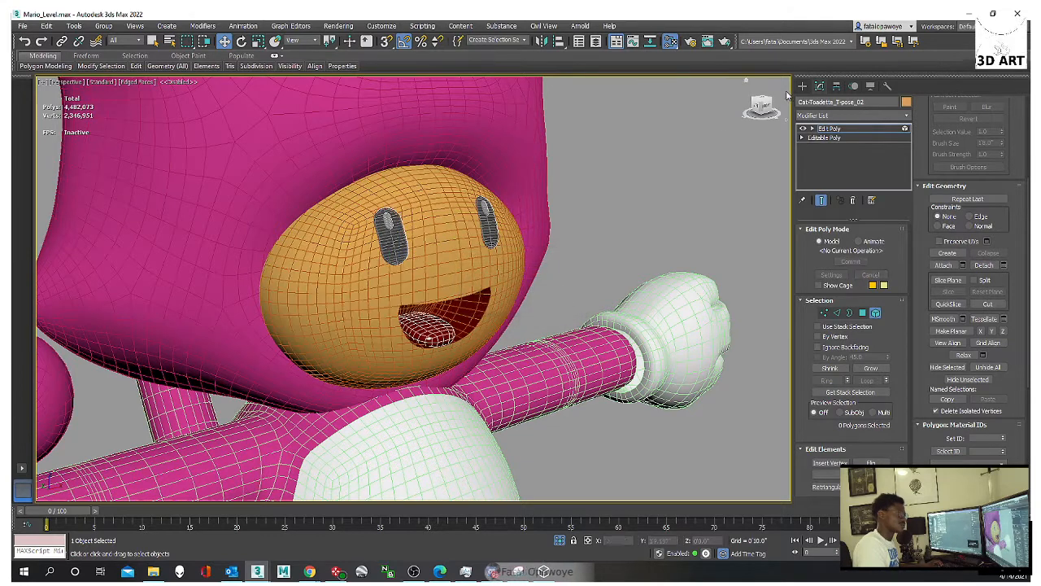
# Step: Select the detached face object and add a Retopology modifier to it
pyautogui.click(802, 87)
pyautogui.click(439, 252)
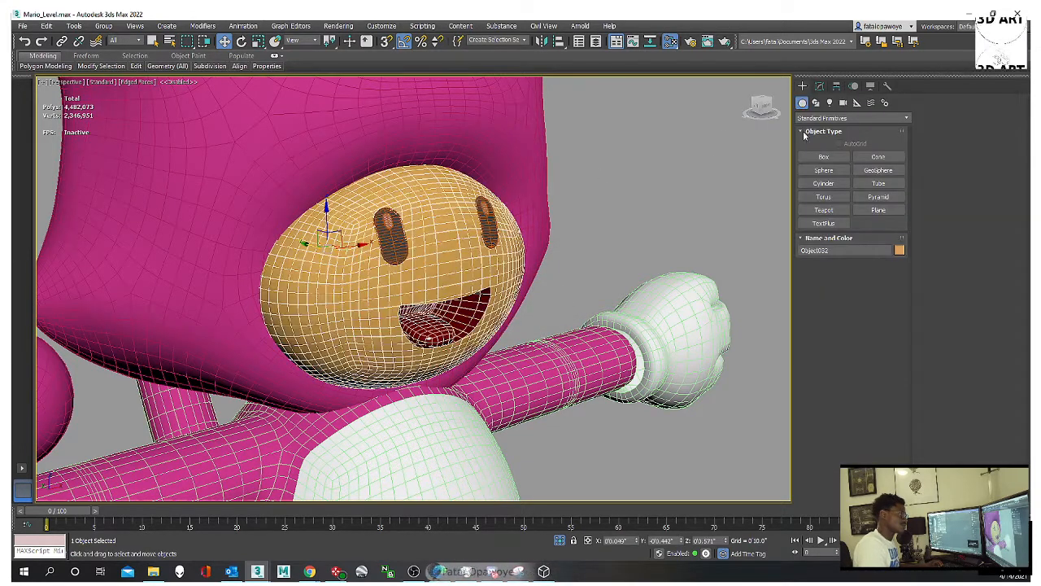
pyautogui.click(819, 86)
pyautogui.click(850, 117)
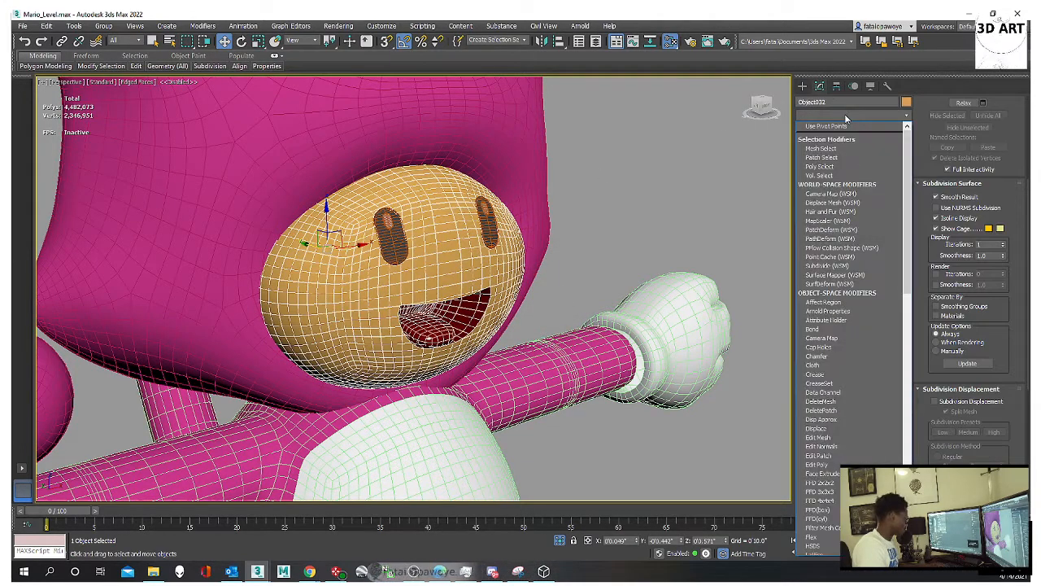
pyautogui.scroll(-15, 846, 162)
pyautogui.click(851, 184)
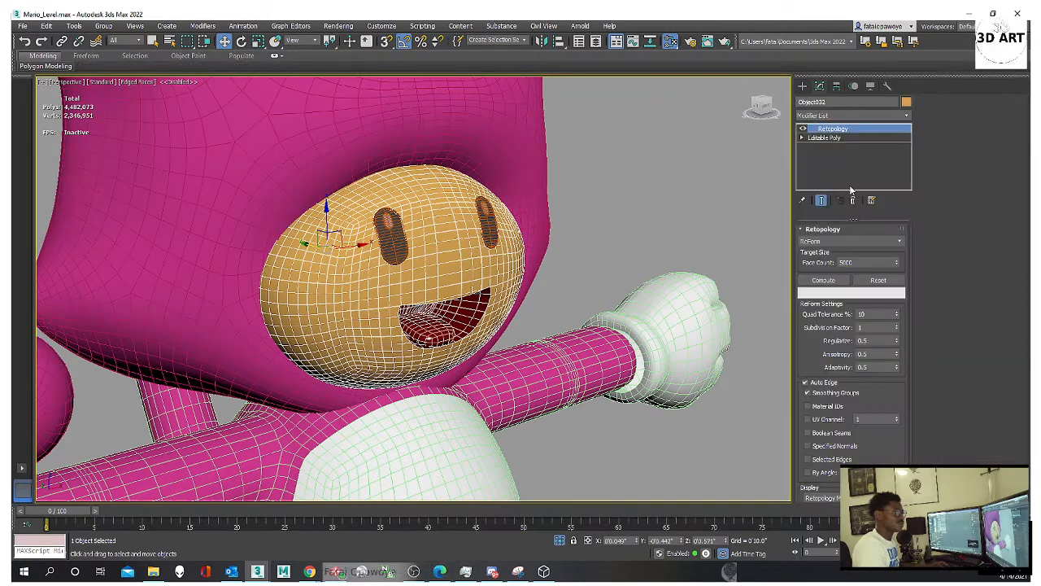
# Step: Compute the ReForm retopology on the detached face with a face count of 5000, then deselect it and hide the edged faces
pyautogui.click(823, 280)
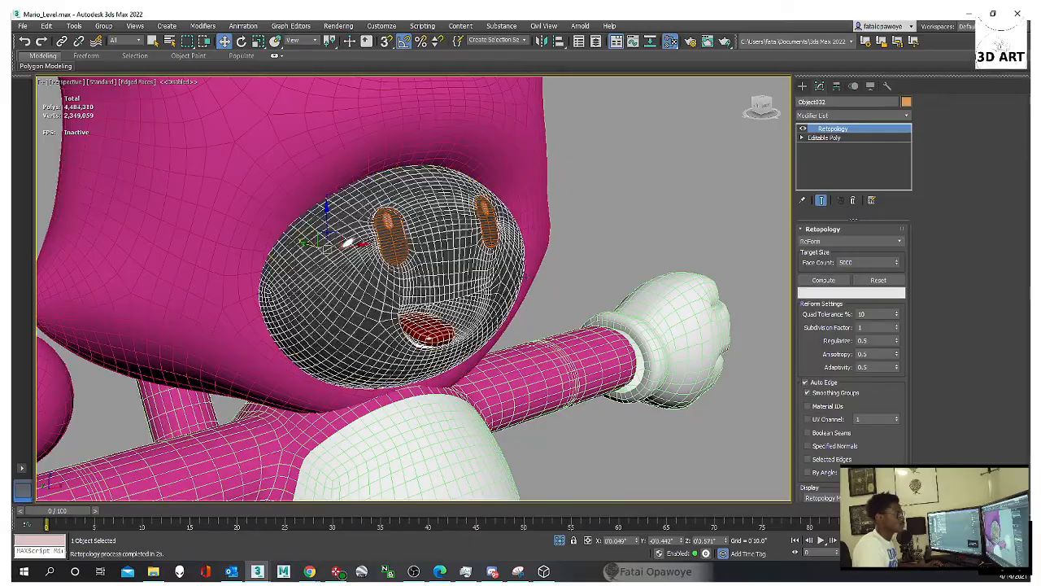
pyautogui.moveTo(513, 277)
pyautogui.keyDown('alt'); pyautogui.mouseDown(button='middle')
pyautogui.moveTo(457, 269)
pyautogui.moveTo(502, 272)
pyautogui.mouseUp(button='middle'); pyautogui.keyUp('alt')
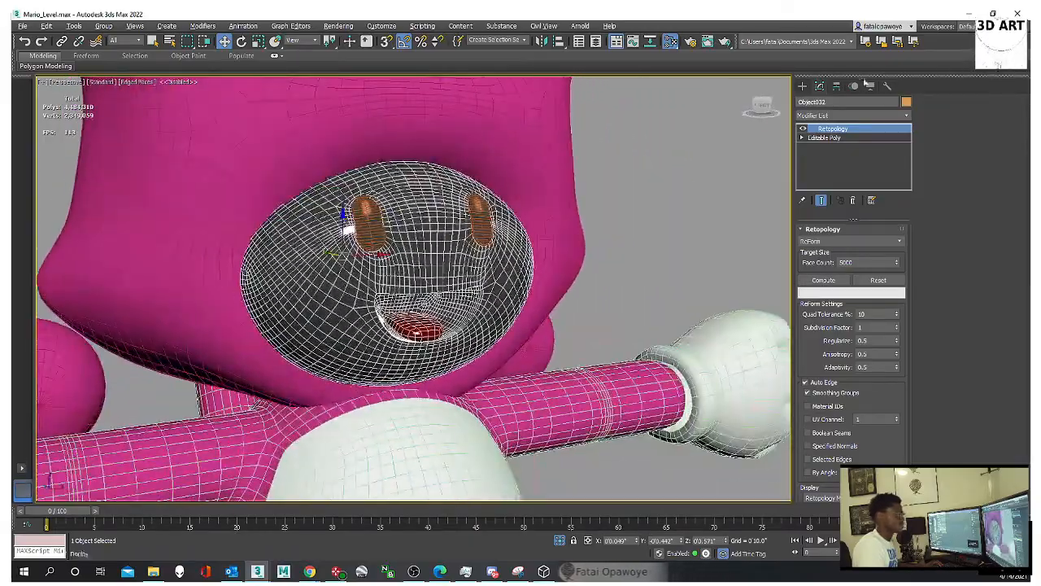
pyautogui.click(804, 87)
pyautogui.keyDown('alt'); pyautogui.moveTo(573, 248); pyautogui.dragTo(692, 249, button='middle'); pyautogui.keyUp('alt')
pyautogui.click(692, 249)
pyautogui.scroll(-4, 528, 240)
pyautogui.press('F4')
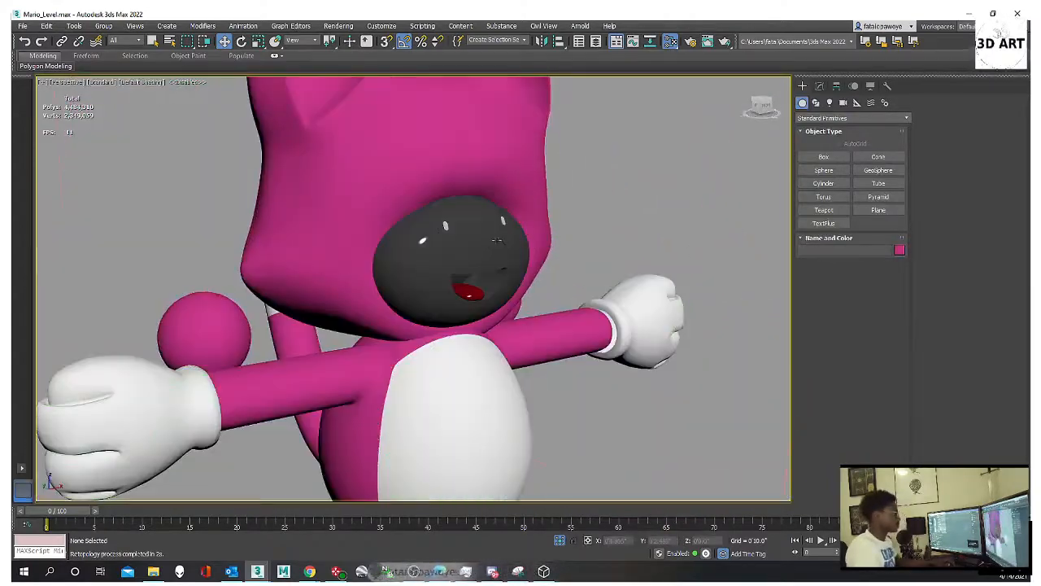
# Step: Reselect the retopologized face object and restore its tan face material
pyautogui.click(521, 241)
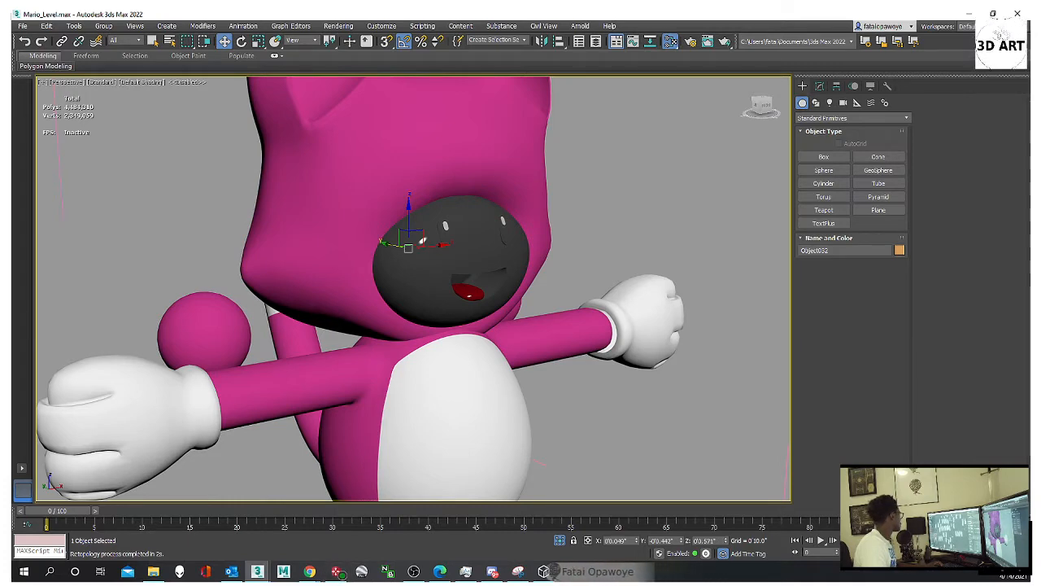
pyautogui.hotkey('ctrl', 'z')
pyautogui.moveTo(393, 279)
pyautogui.keyDown('alt'); pyautogui.mouseDown(button='middle')
pyautogui.moveTo(346, 287)
pyautogui.moveTo(395, 282)
pyautogui.moveTo(379, 281)
pyautogui.mouseUp(button='middle'); pyautogui.keyUp('alt')
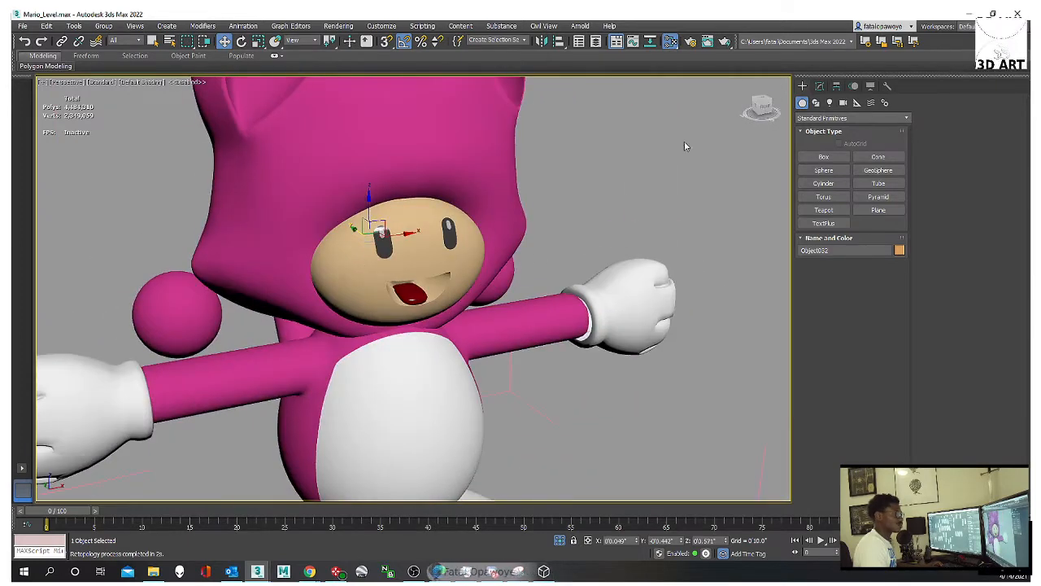
# Step: Select all the parts of the character and close the open group
pyautogui.hotkey('ctrl', 'a')
pyautogui.press('z')
pyautogui.keyDown('alt'); pyautogui.moveTo(470, 210); pyautogui.dragTo(438, 203, button='middle'); pyautogui.keyUp('alt')
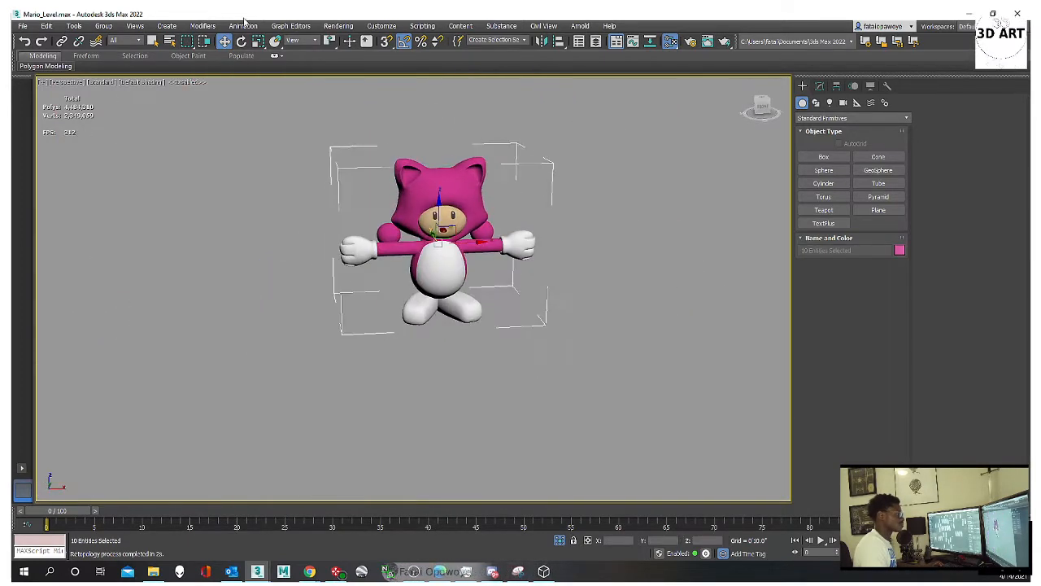
pyautogui.click(103, 26)
pyautogui.click(118, 96)
# Step: Export the selected character as FBX over the existing Cat_Toadette file, keeping the current export settings
pyautogui.click(22, 26)
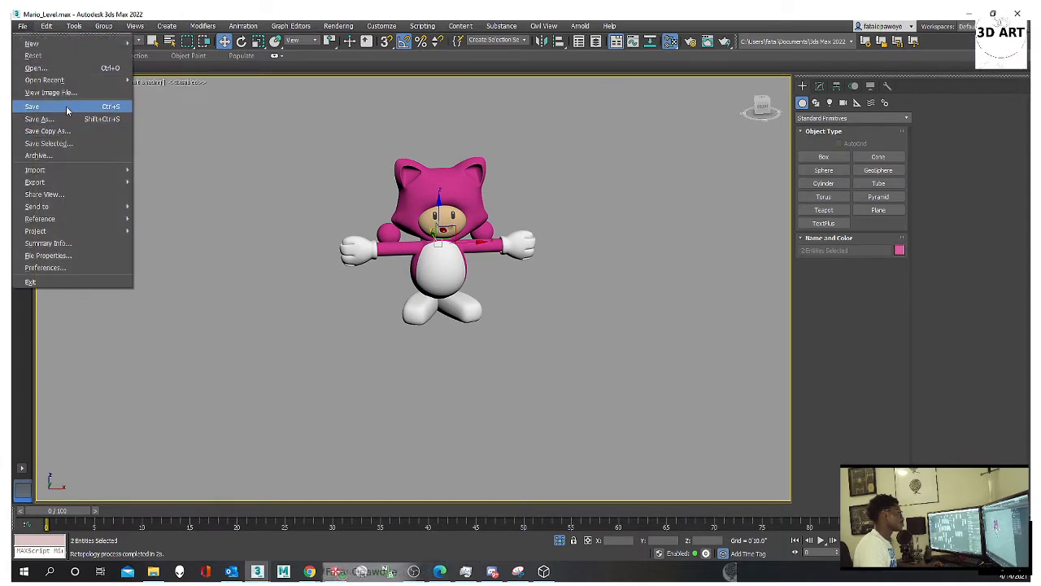
pyautogui.moveTo(98, 181)
pyautogui.click(171, 194)
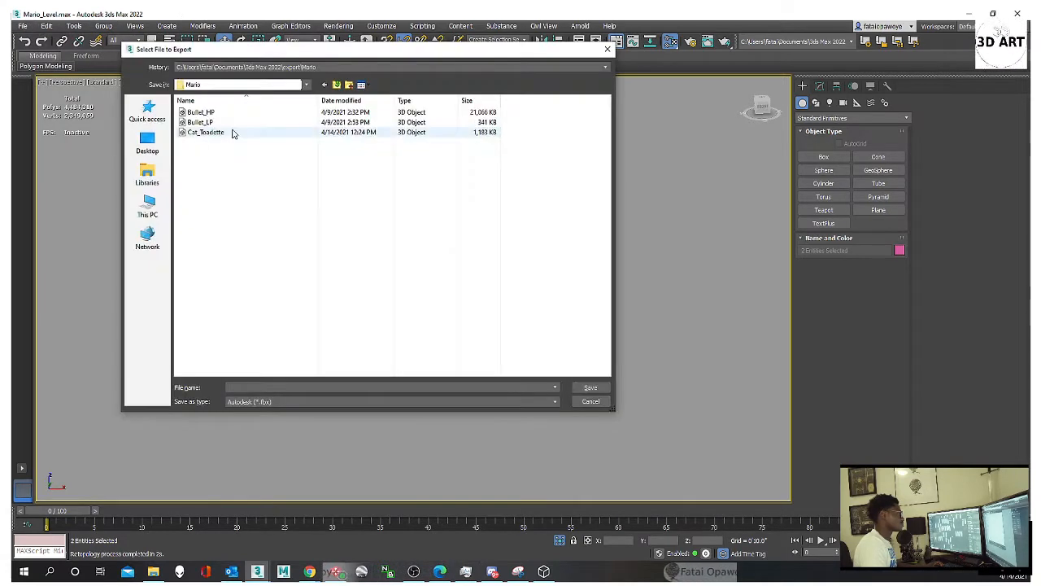
pyautogui.doubleClick(235, 133)
pyautogui.click(588, 305)
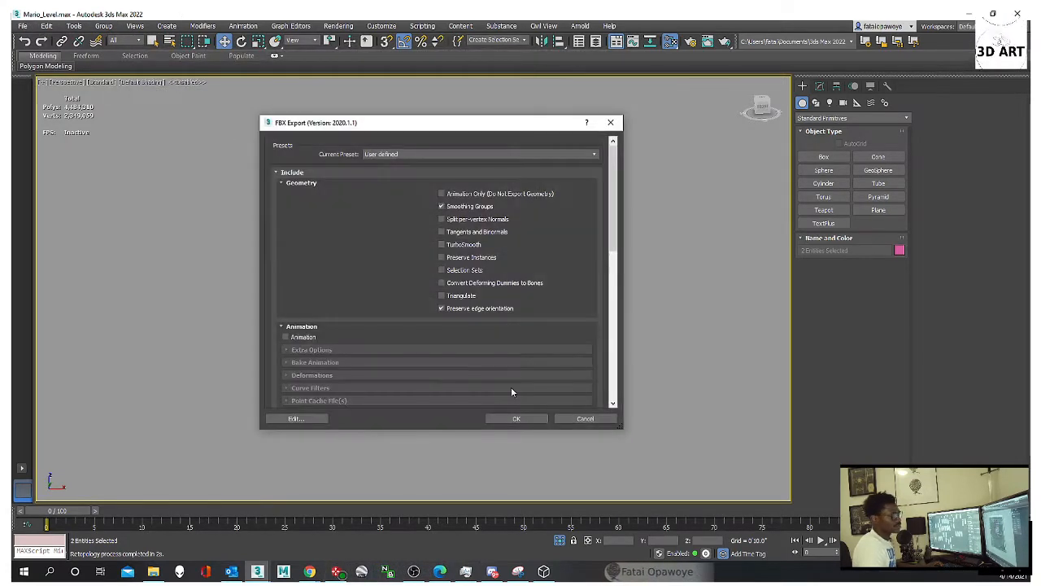
pyautogui.click(509, 417)
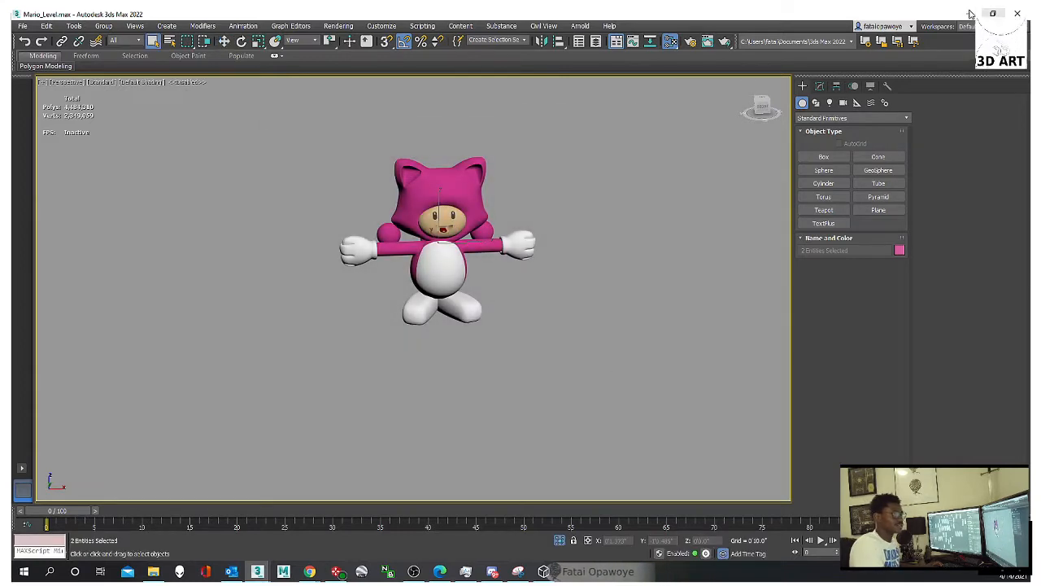
# Step: Switch to Mixamo, upload the re-exported Cat_Toadette FBX and accept the character's front-facing orientation
pyautogui.click(971, 13)
pyautogui.click(295, 416)
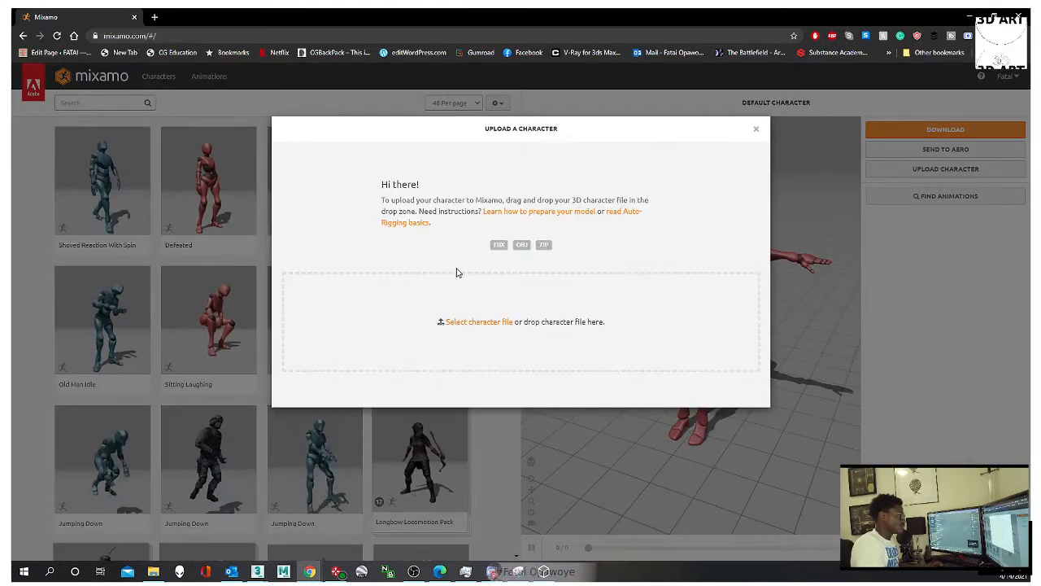
pyautogui.moveTo(543, 220); pyautogui.dragTo(546, 323)
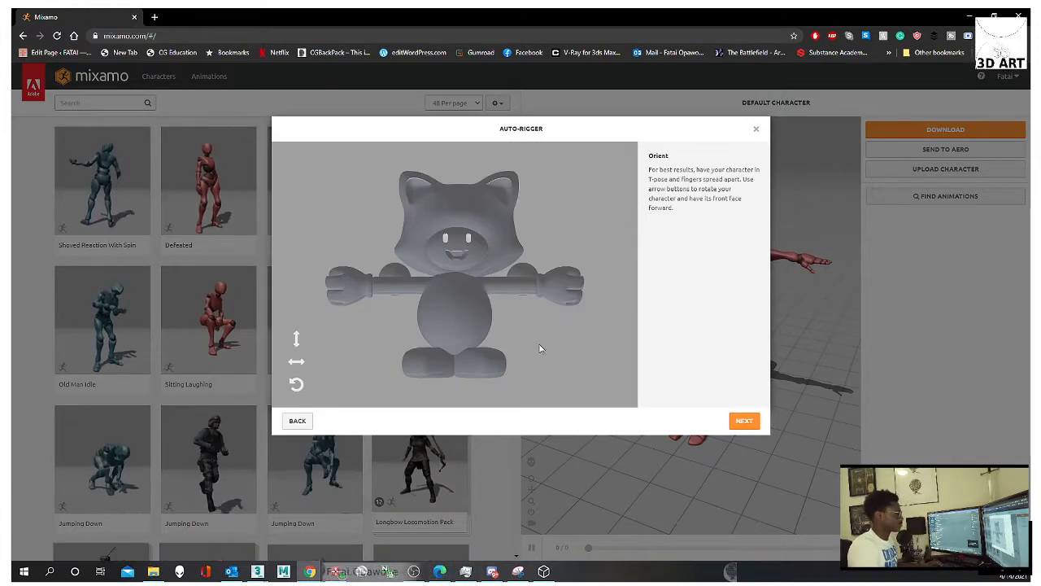
pyautogui.click(744, 420)
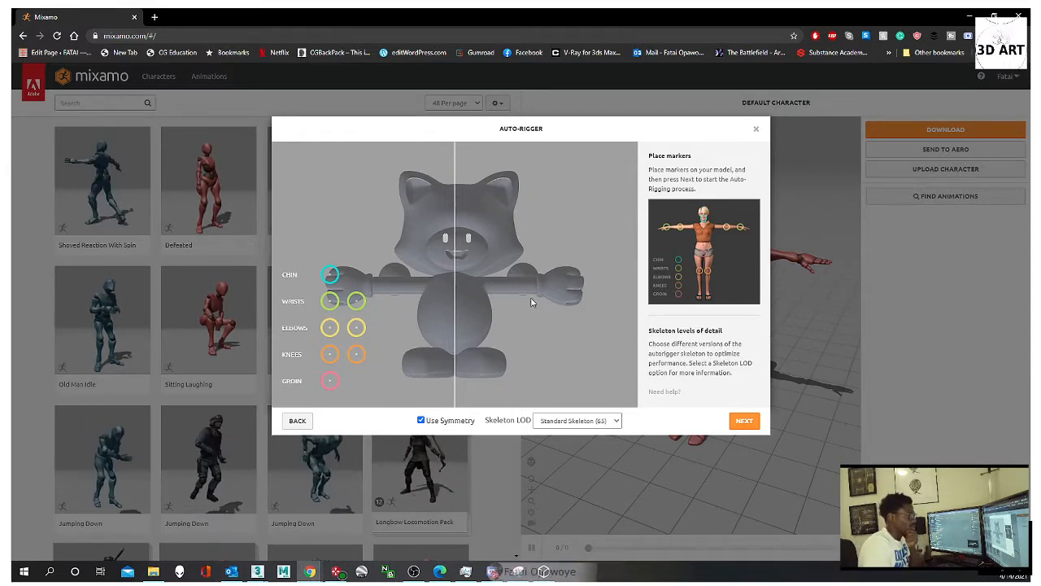
# Step: Place the auto-rigger's chin, wrist, elbow, knee and groin markers on the character with symmetry on
pyautogui.moveTo(330, 274); pyautogui.dragTo(458, 277)
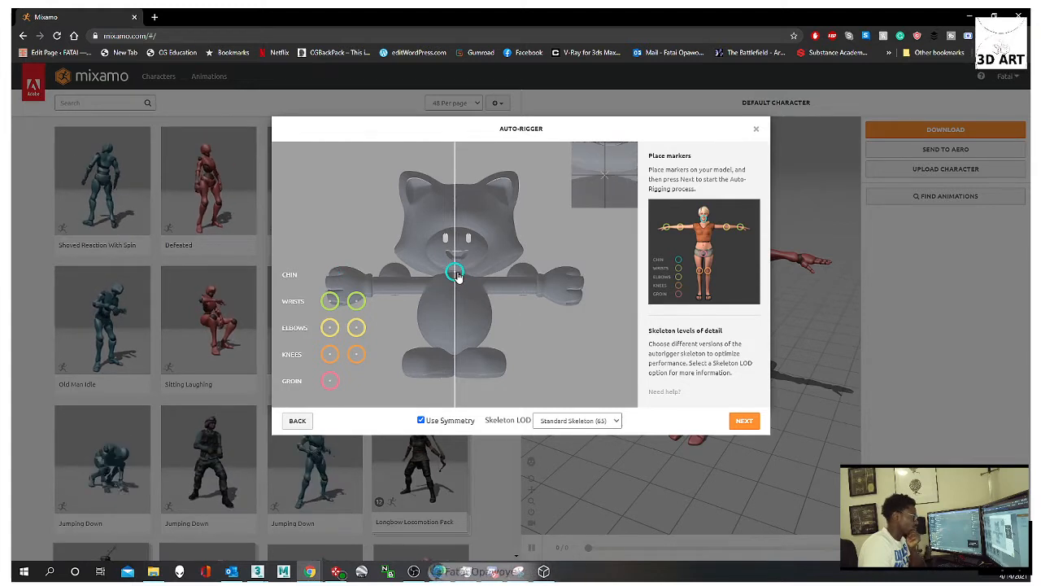
pyautogui.moveTo(330, 301); pyautogui.dragTo(538, 288)
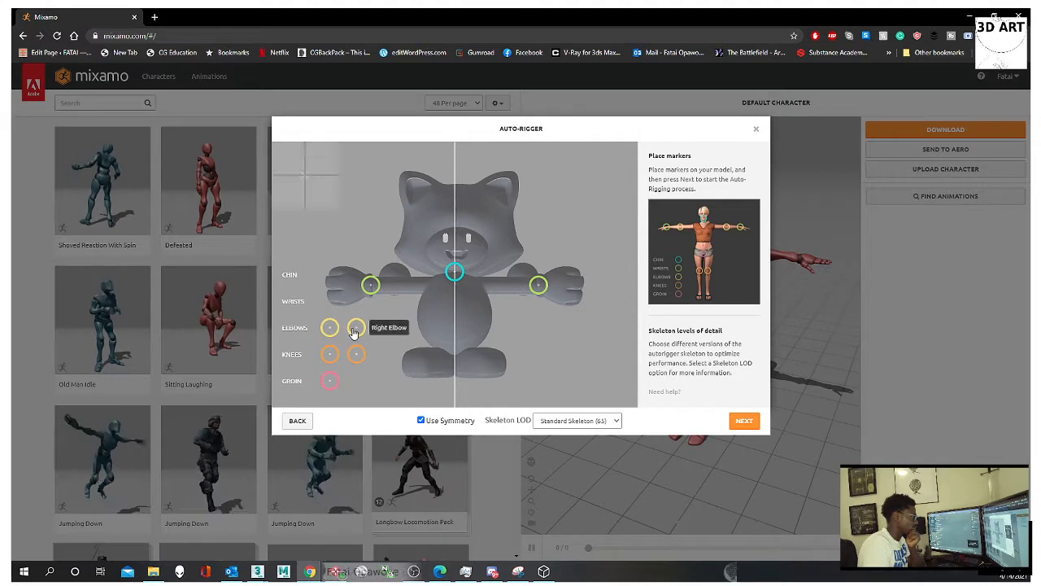
pyautogui.moveTo(356, 327); pyautogui.dragTo(509, 287)
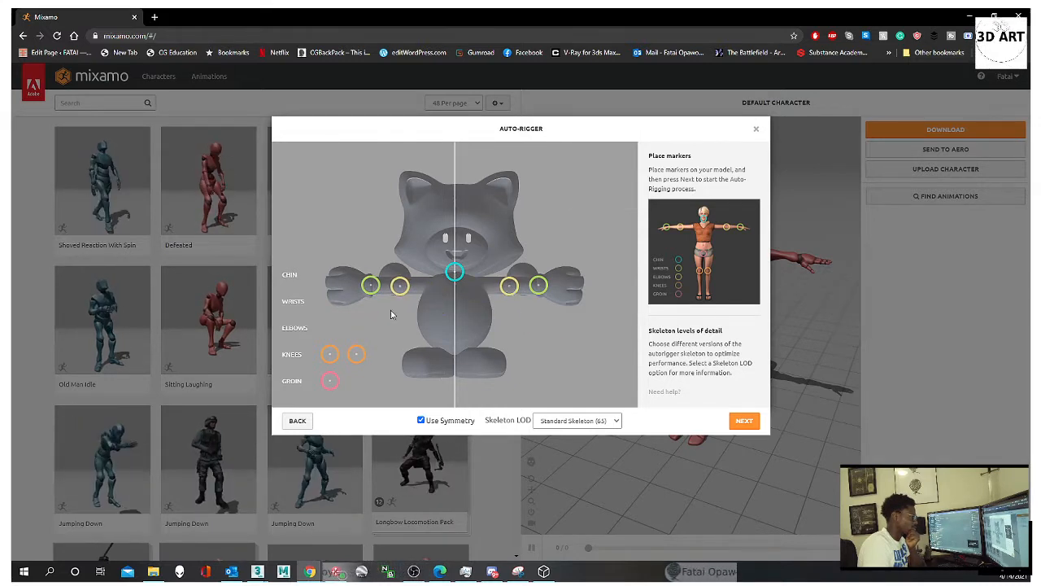
pyautogui.moveTo(329, 355); pyautogui.dragTo(439, 347)
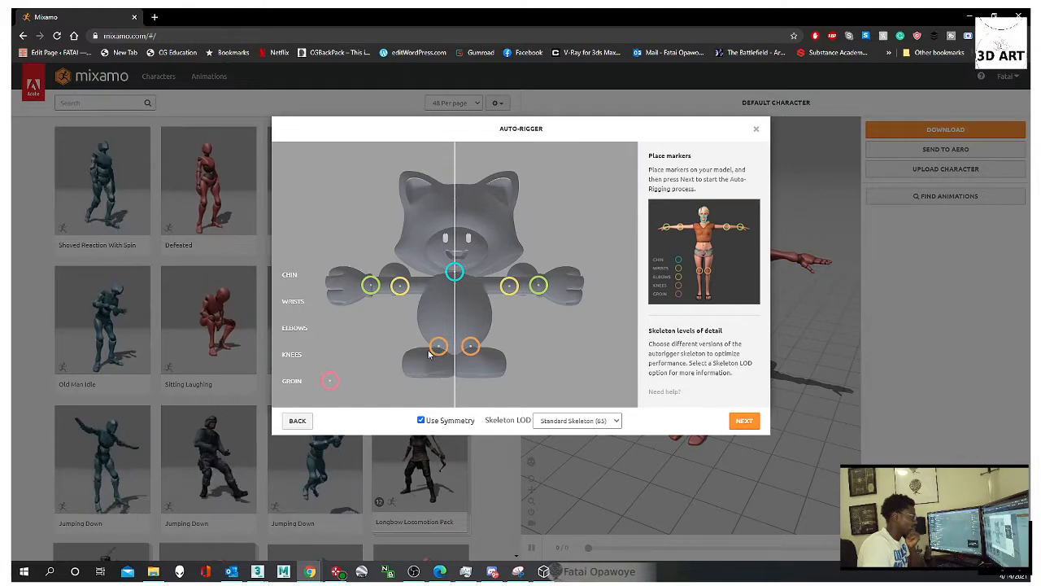
pyautogui.moveTo(329, 382); pyautogui.dragTo(454, 355)
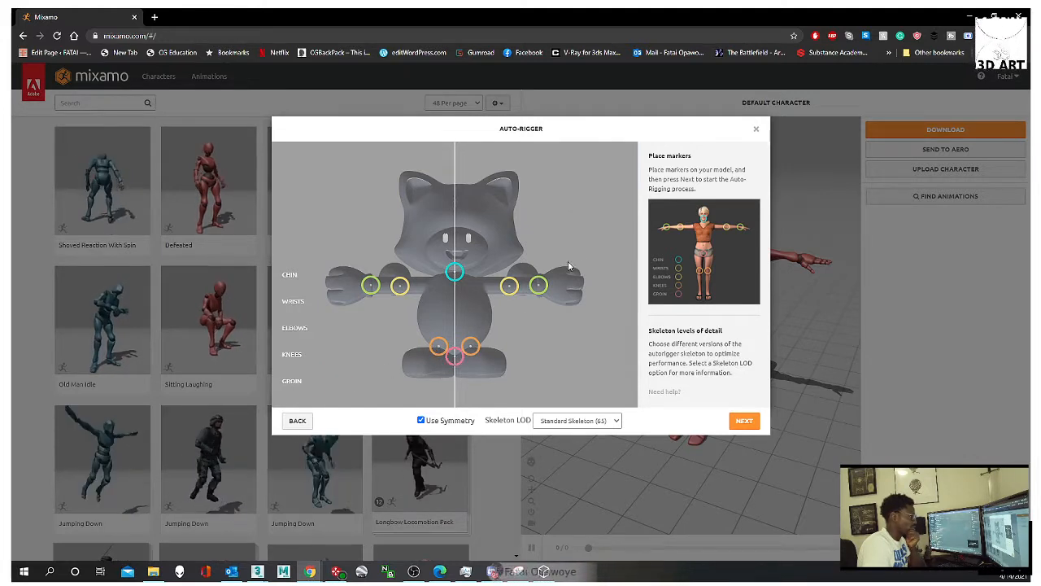
# Step: Set the skeleton LOD to No Fingers (25), run the auto-rigging and accept the rigged character
pyautogui.click(602, 420)
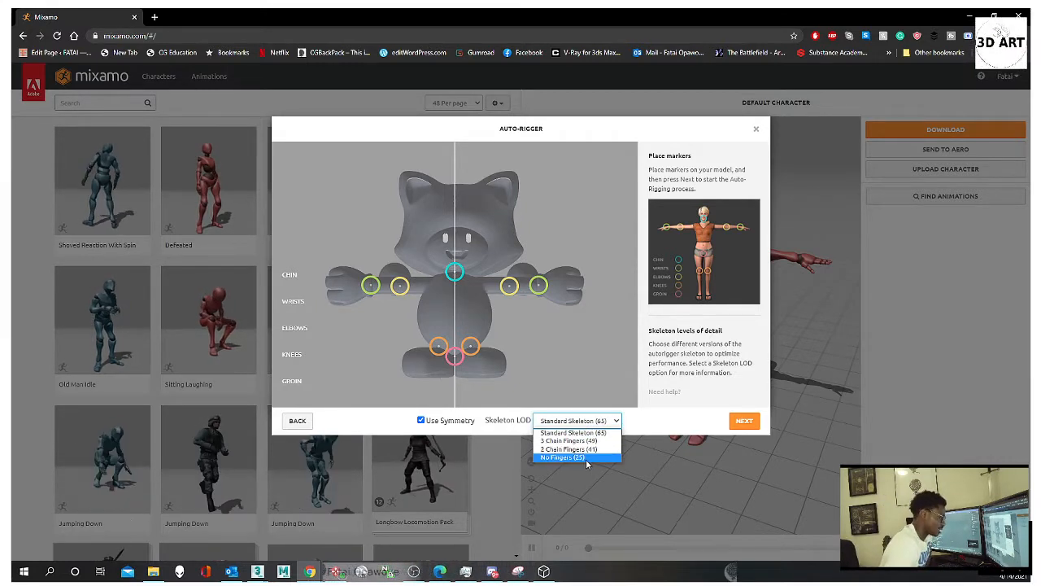
pyautogui.click(585, 458)
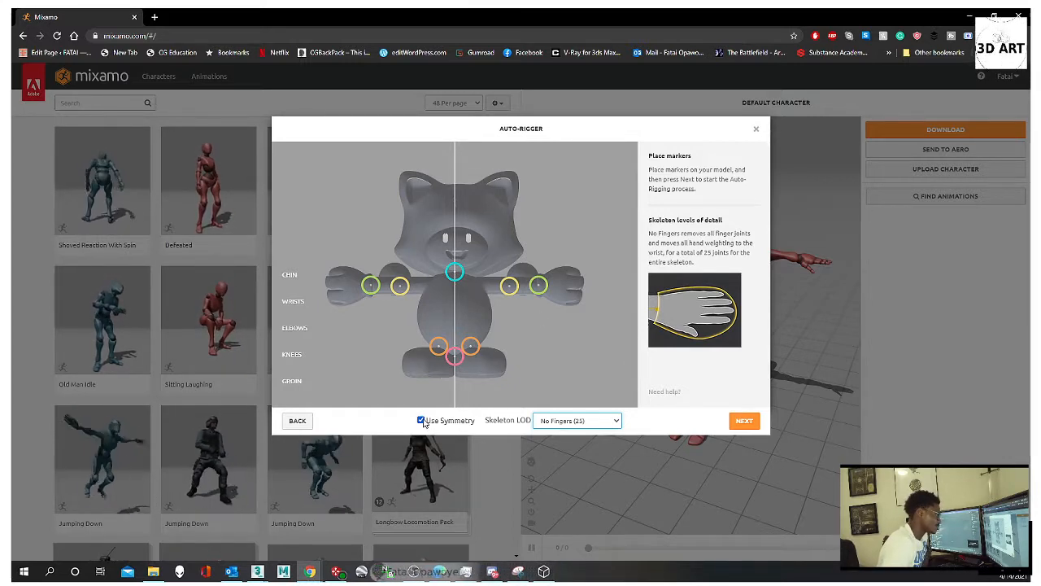
pyautogui.click(744, 421)
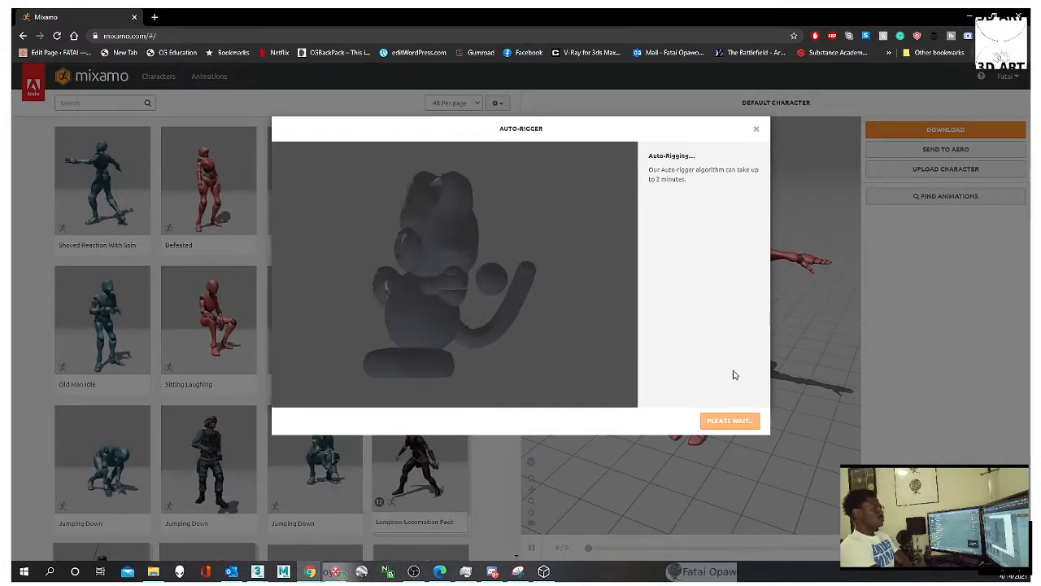
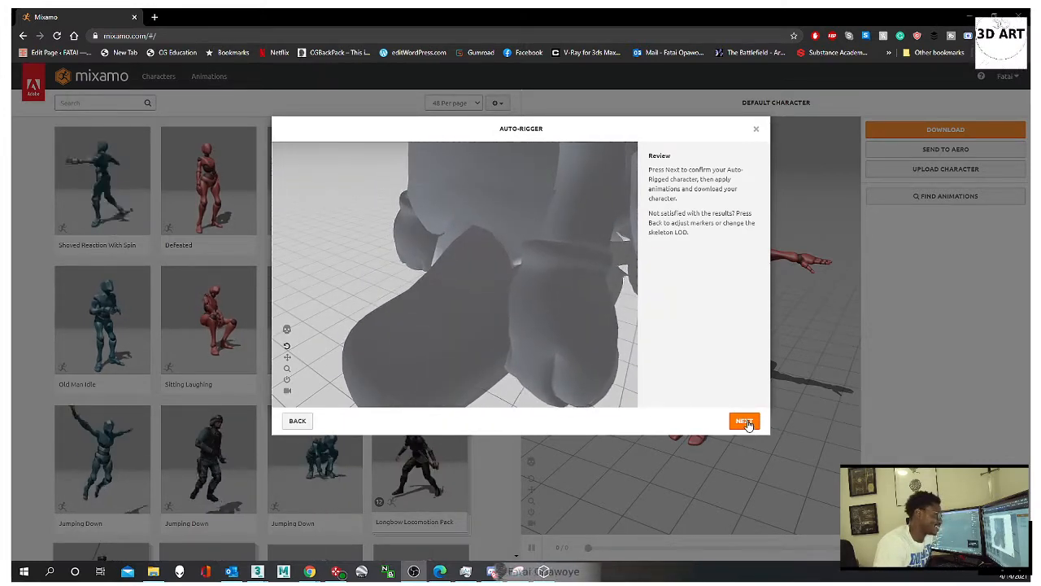
pyautogui.click(746, 422)
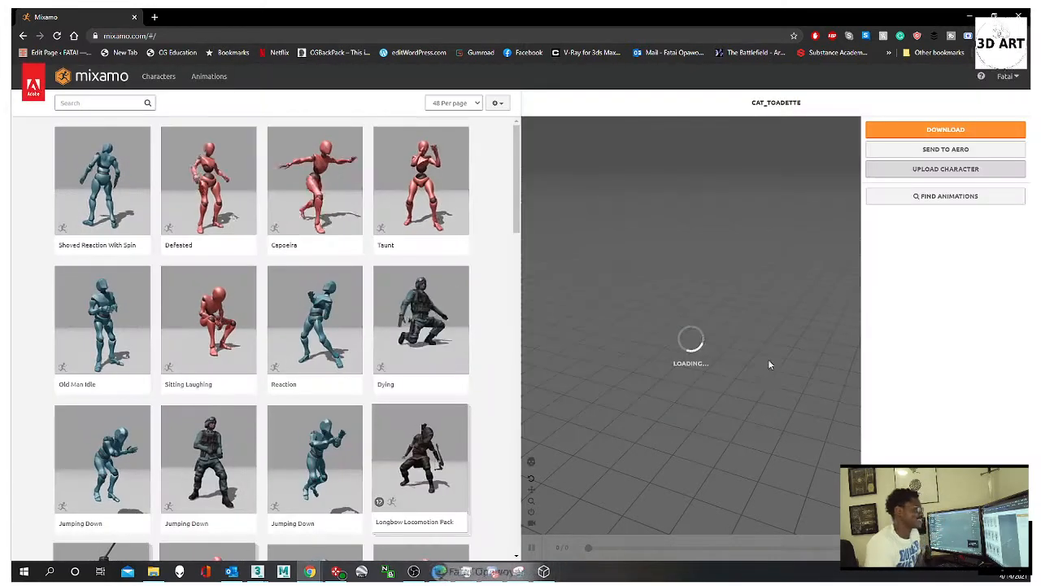
# Step: Browse the animation library, apply the Capoeira animation to Cat_Toadette and inspect the moving character from above
pyautogui.scroll(-3, 615, 357)
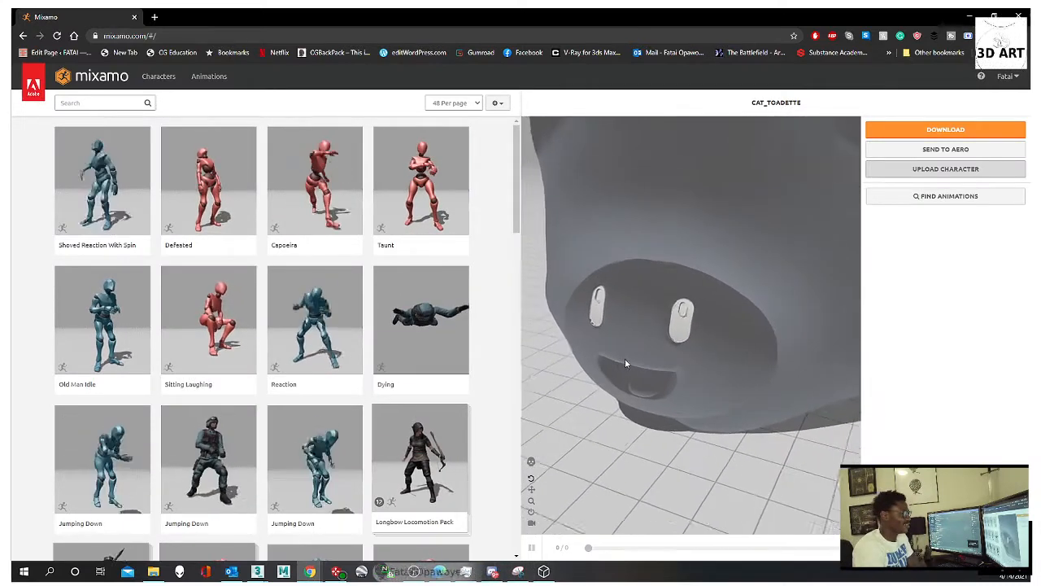
pyautogui.scroll(-5, 625, 363)
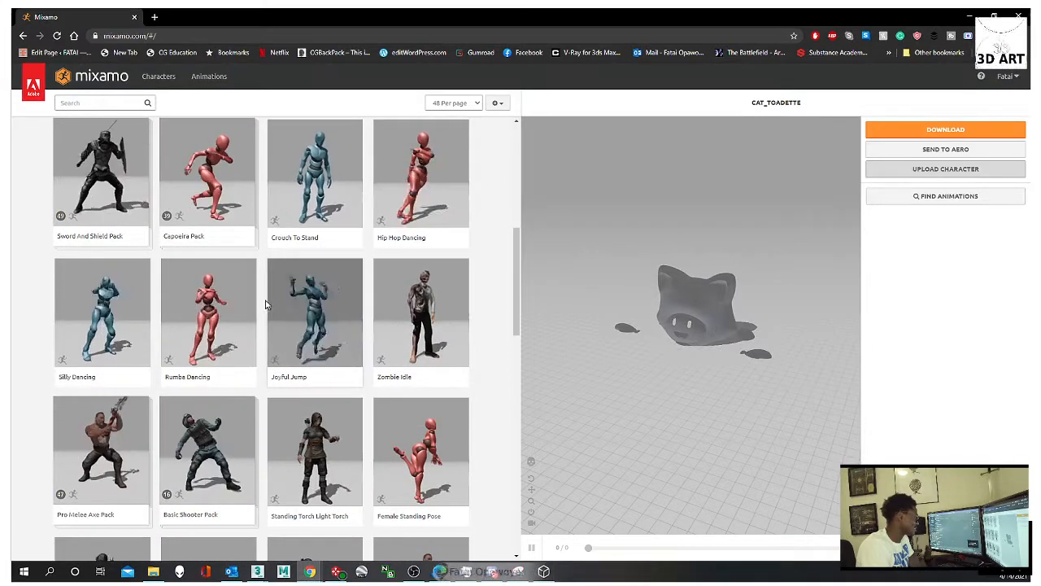
pyautogui.scroll(4, 154, 313)
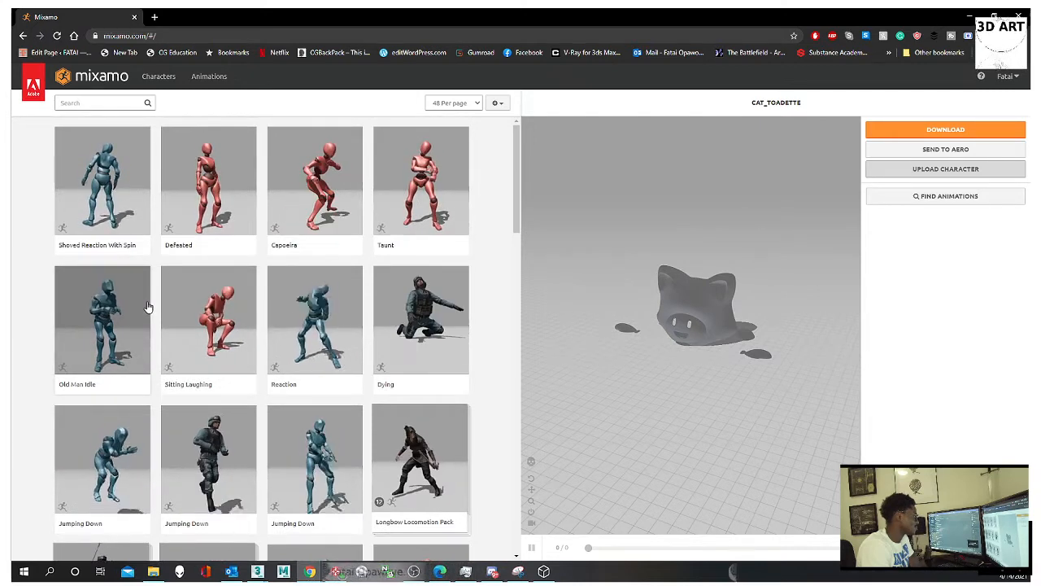
pyautogui.click(297, 198)
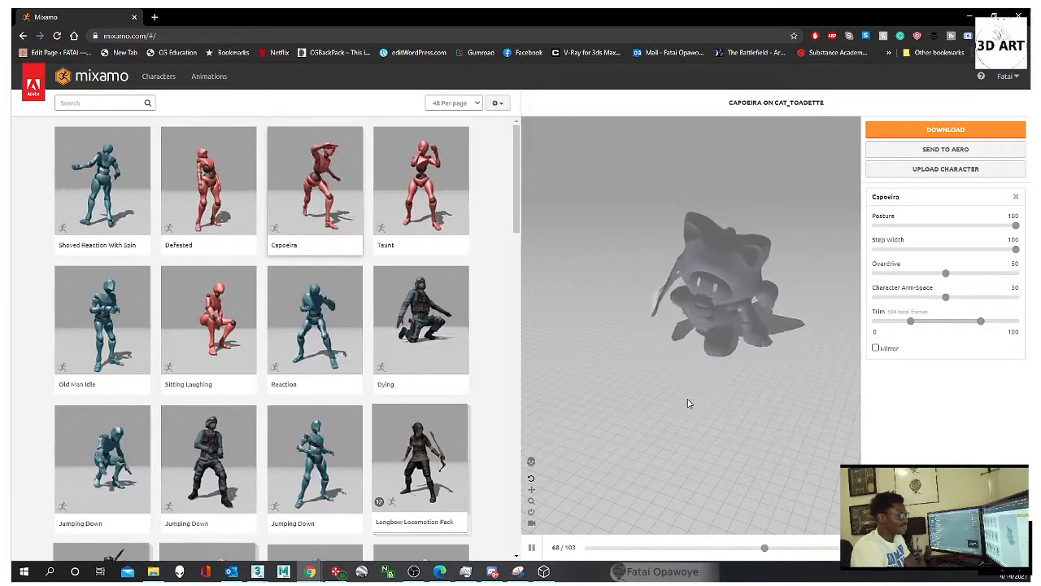
pyautogui.moveTo(703, 368)
pyautogui.mouseDown()
pyautogui.moveTo(701, 341)
pyautogui.moveTo(632, 327)
pyautogui.moveTo(530, 344)
pyautogui.moveTo(539, 356)
pyautogui.moveTo(650, 353)
pyautogui.moveTo(779, 325)
pyautogui.moveTo(791, 340)
pyautogui.moveTo(643, 267)
pyautogui.moveTo(633, 297)
pyautogui.moveTo(623, 294)
pyautogui.moveTo(769, 284)
pyautogui.moveTo(752, 275)
pyautogui.moveTo(697, 299)
pyautogui.moveTo(593, 274)
pyautogui.moveTo(558, 293)
pyautogui.moveTo(651, 320)
pyautogui.moveTo(710, 307)
pyautogui.mouseUp()
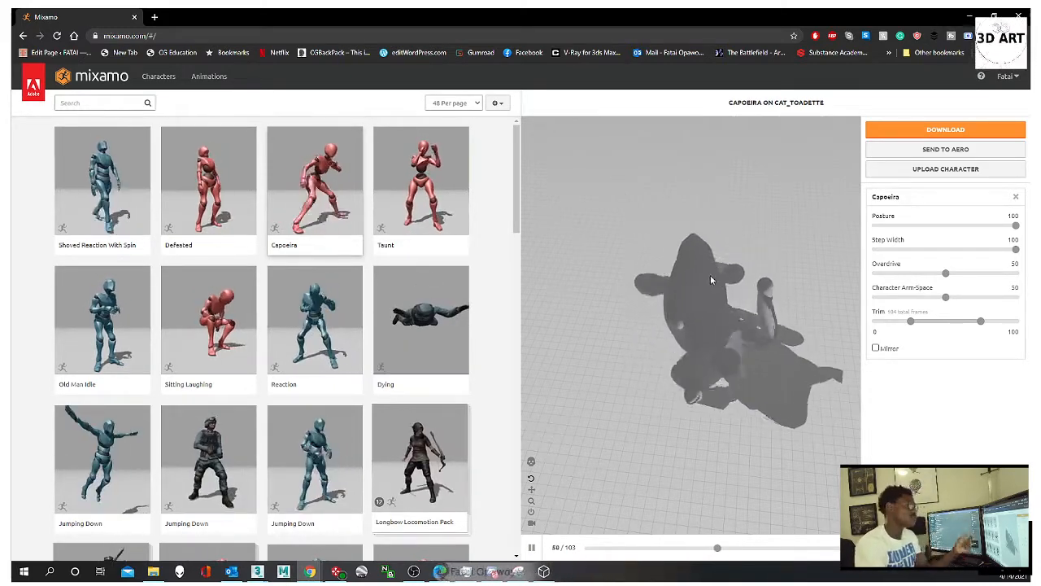
# Step: Browse the animation library and preview Joyful Jump and Using A Fax Machine on the Cat_Toadette character
pyautogui.moveTo(693, 331); pyautogui.dragTo(780, 299)
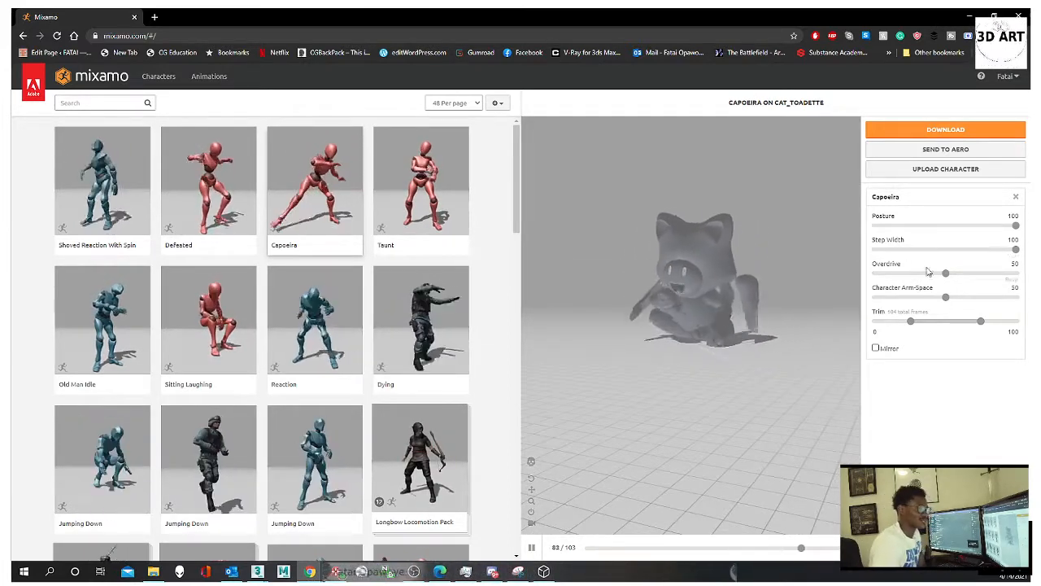
pyautogui.scroll(-6, 322, 259)
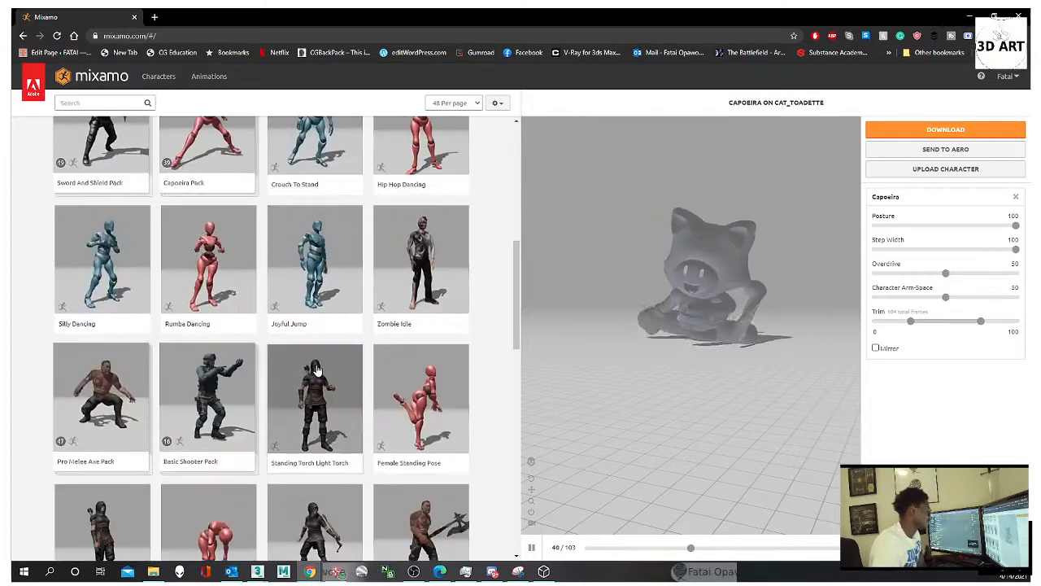
pyautogui.click(322, 258)
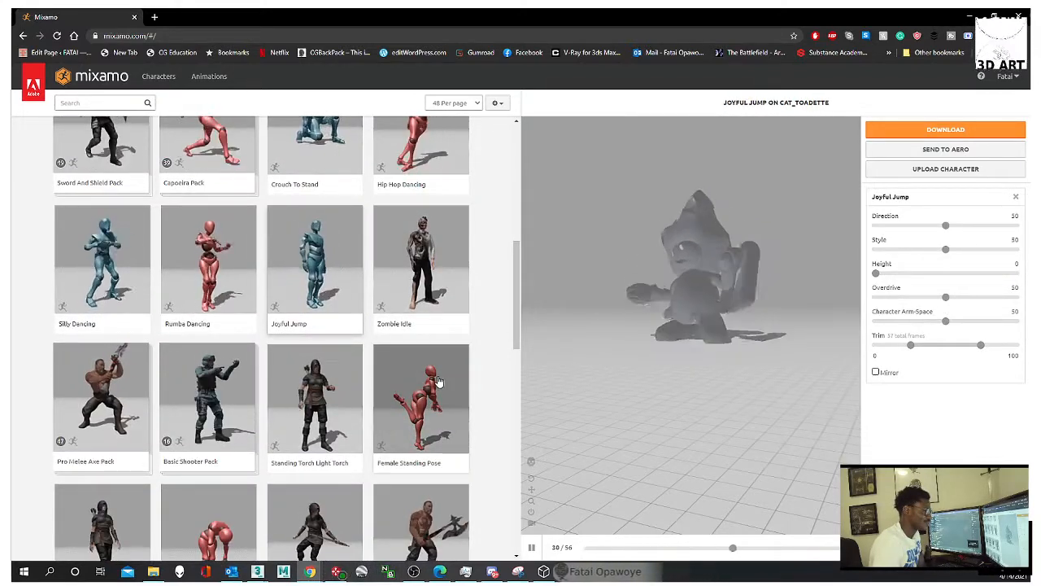
pyautogui.scroll(-2, 358, 386)
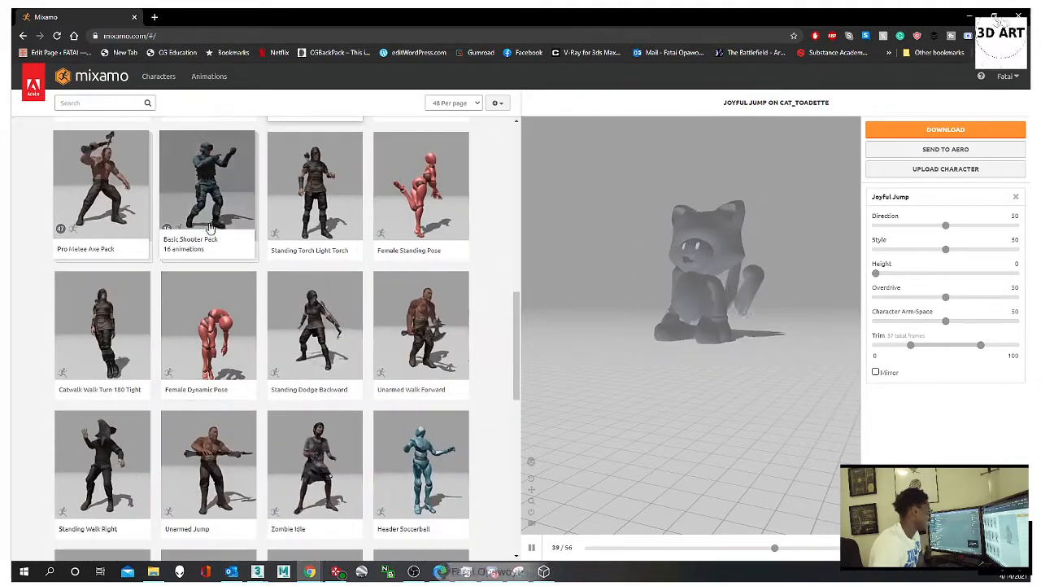
pyautogui.scroll(-8, 136, 259)
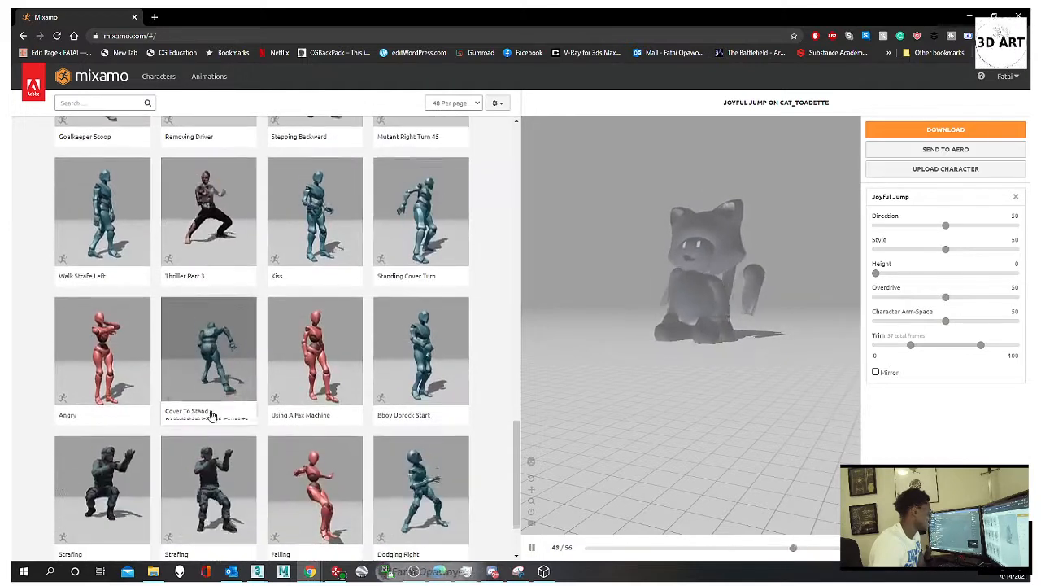
pyautogui.click(316, 382)
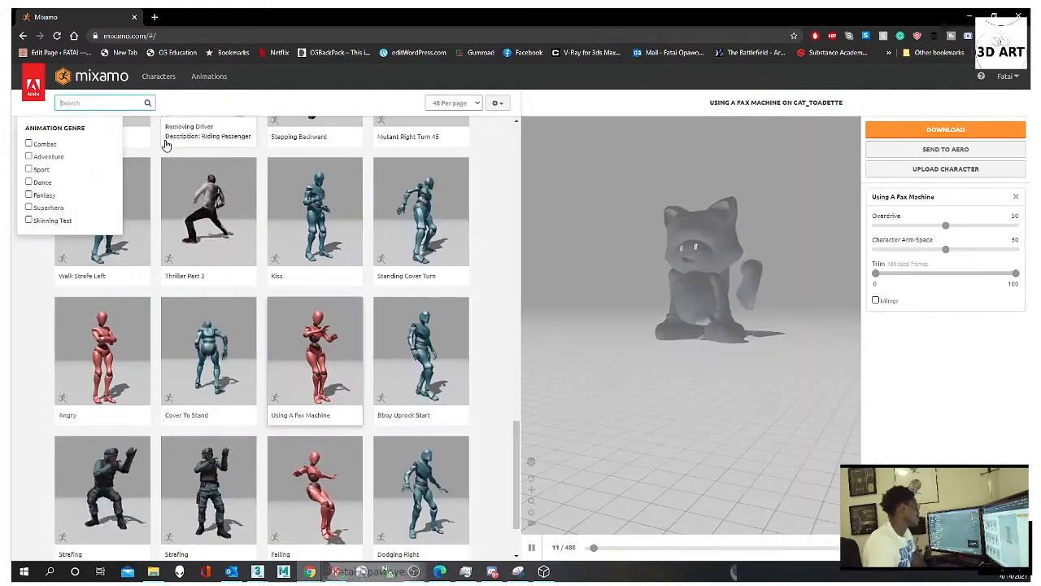
# Step: Search the animation library for "cat" and apply Catwalk Walk to the character, checking it from several angles
pyautogui.write('cat')
pyautogui.press('Return')
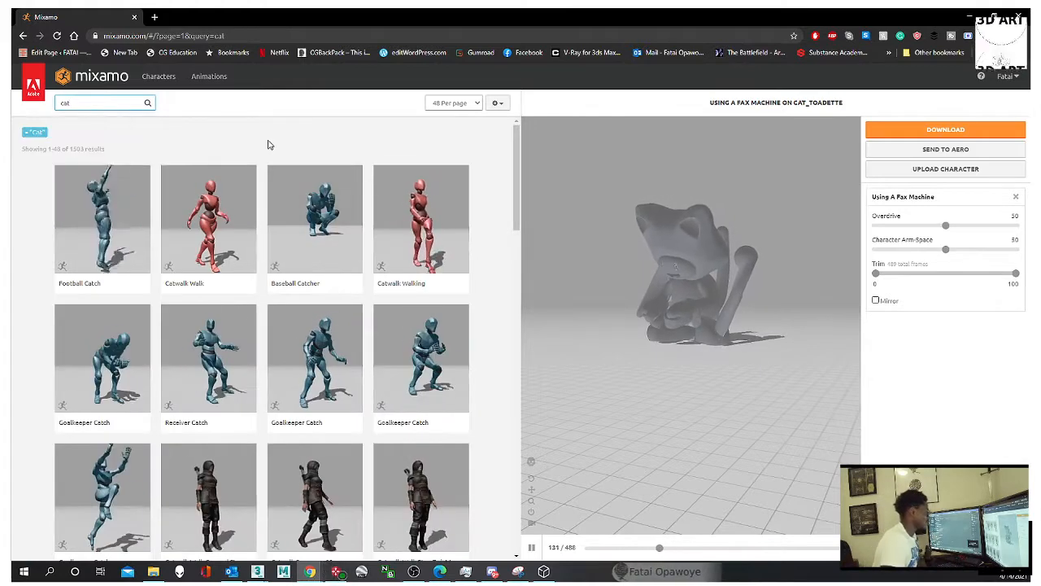
pyautogui.click(207, 208)
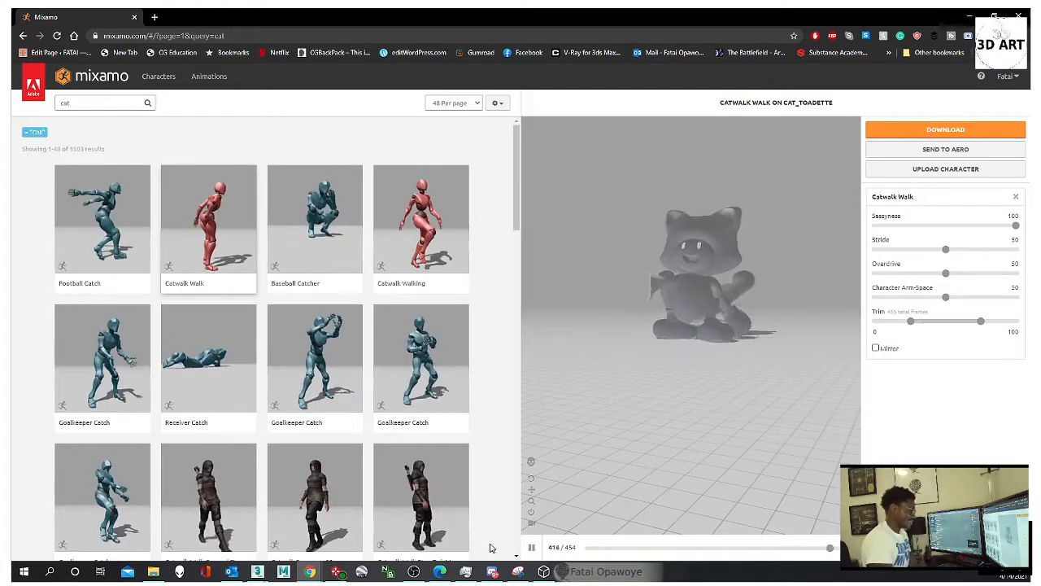
pyautogui.moveTo(795, 184); pyautogui.dragTo(614, 417)
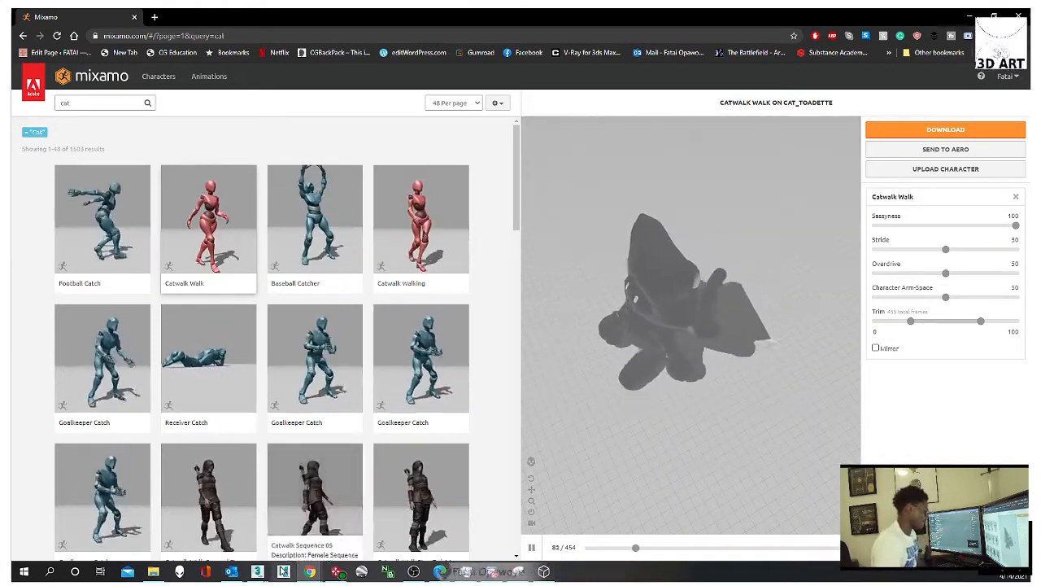
# Step: Switch to 3ds Max and display the cat character in wireframe, viewed from the side
pyautogui.moveTo(283, 571)
pyautogui.click(316, 529)
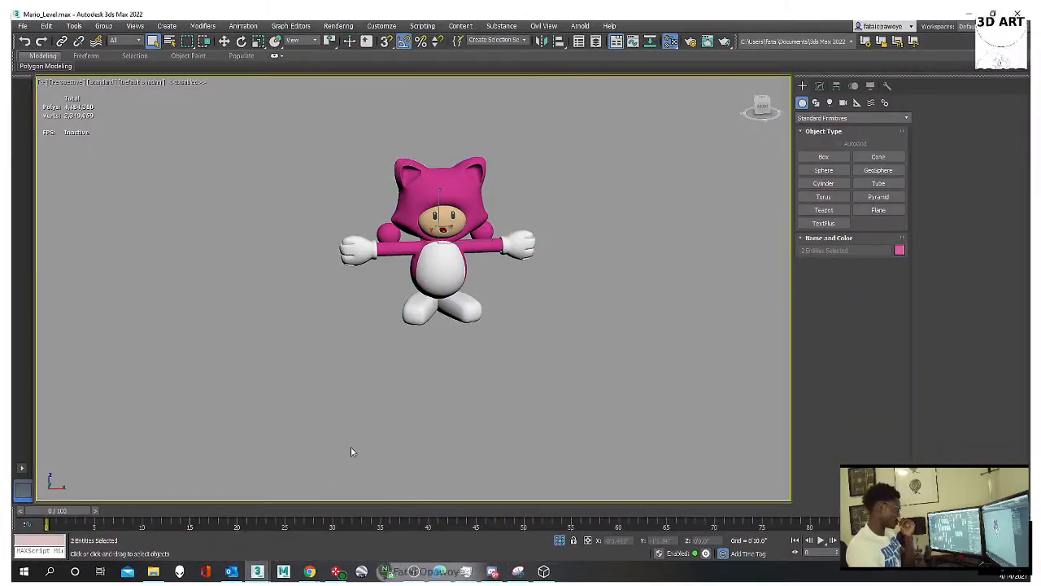
pyautogui.keyDown('alt'); pyautogui.moveTo(481, 324); pyautogui.dragTo(563, 364, button='middle'); pyautogui.keyUp('alt')
pyautogui.press('F3')
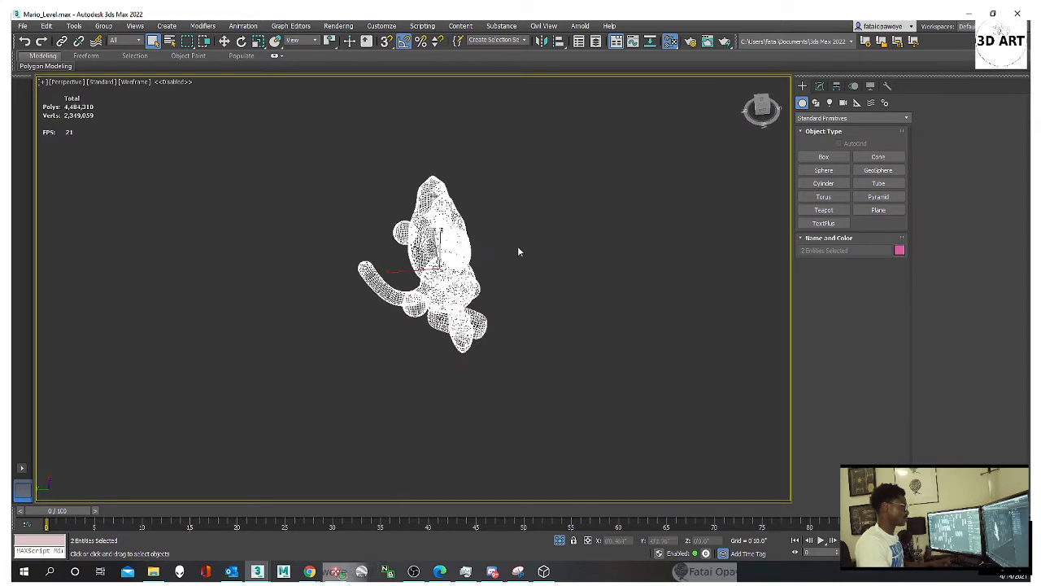
# Step: Open the Cat_Toadette group and select its body parts, leaving out the hair spheres beside the head
pyautogui.click(439, 236)
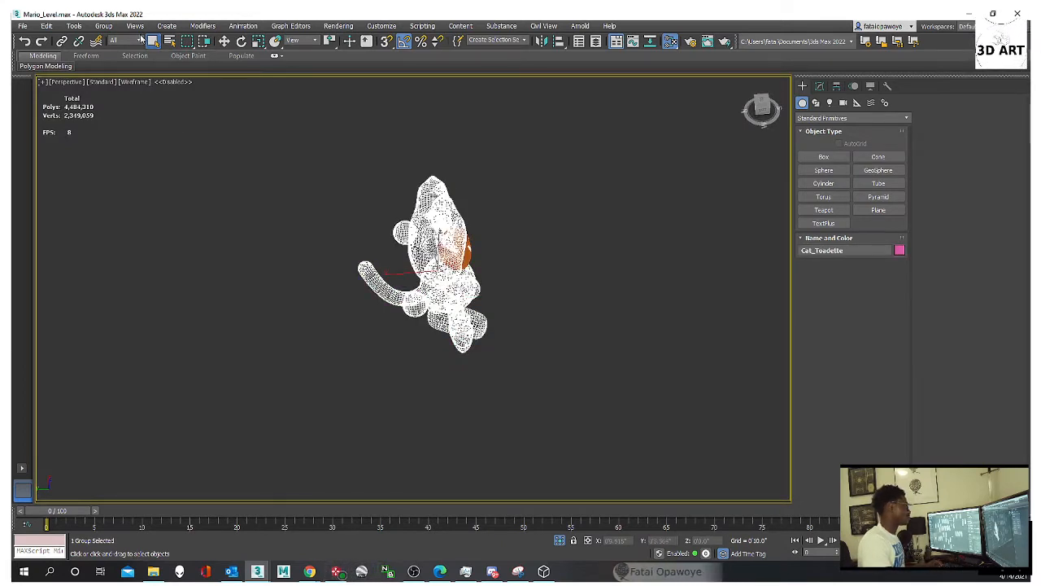
pyautogui.click(103, 25)
pyautogui.click(126, 71)
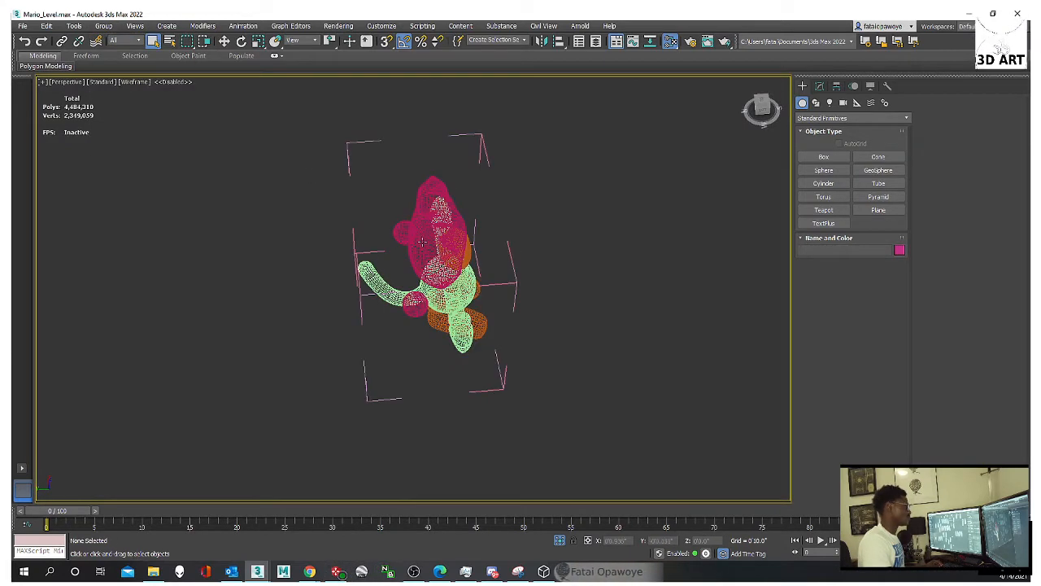
pyautogui.moveTo(543, 410); pyautogui.dragTo(503, 251)
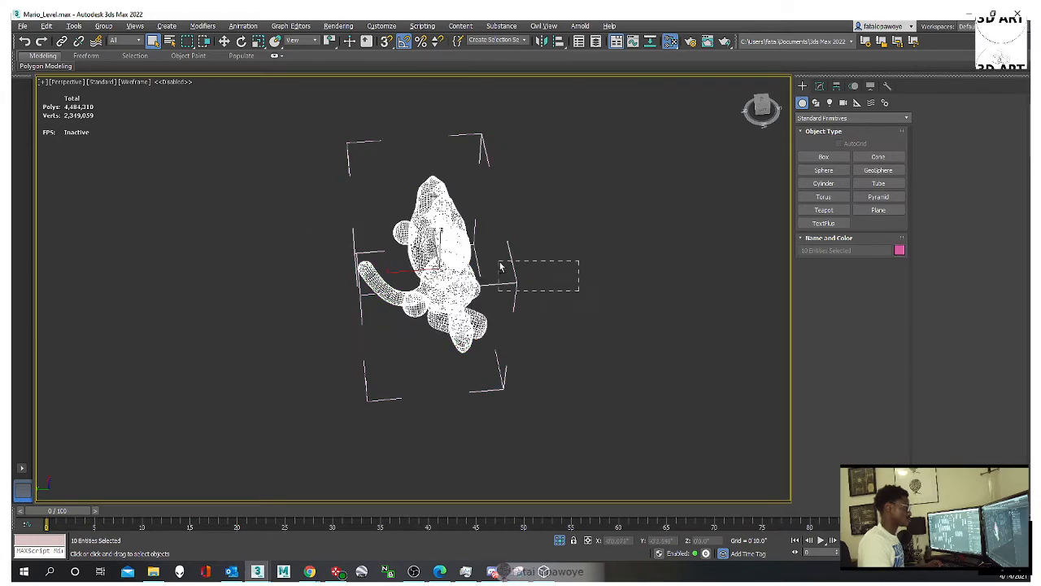
pyautogui.keyDown('alt'); pyautogui.moveTo(415, 303); pyautogui.dragTo(377, 282, button='middle'); pyautogui.keyUp('alt')
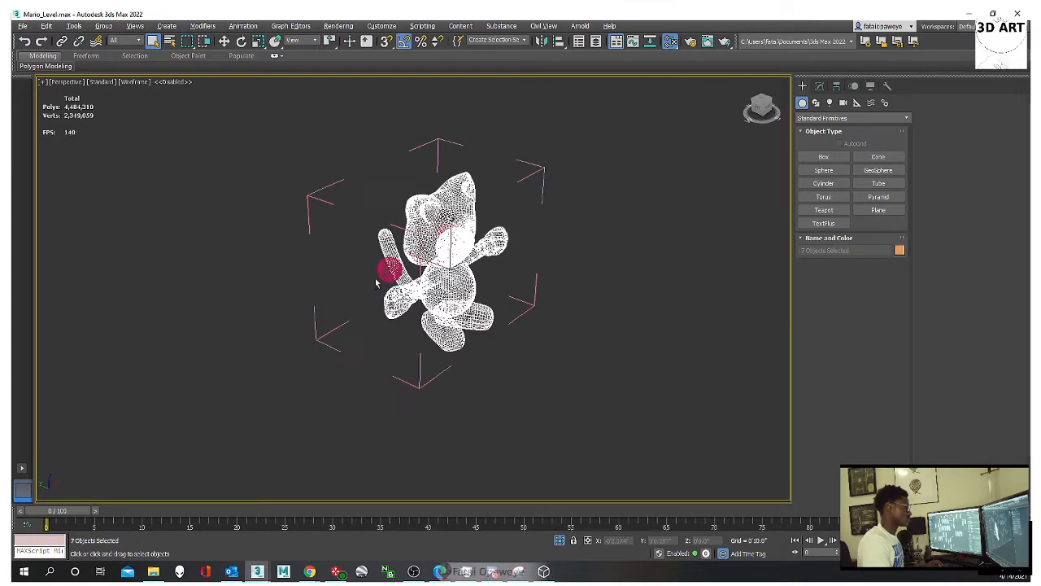
pyautogui.click(23, 26)
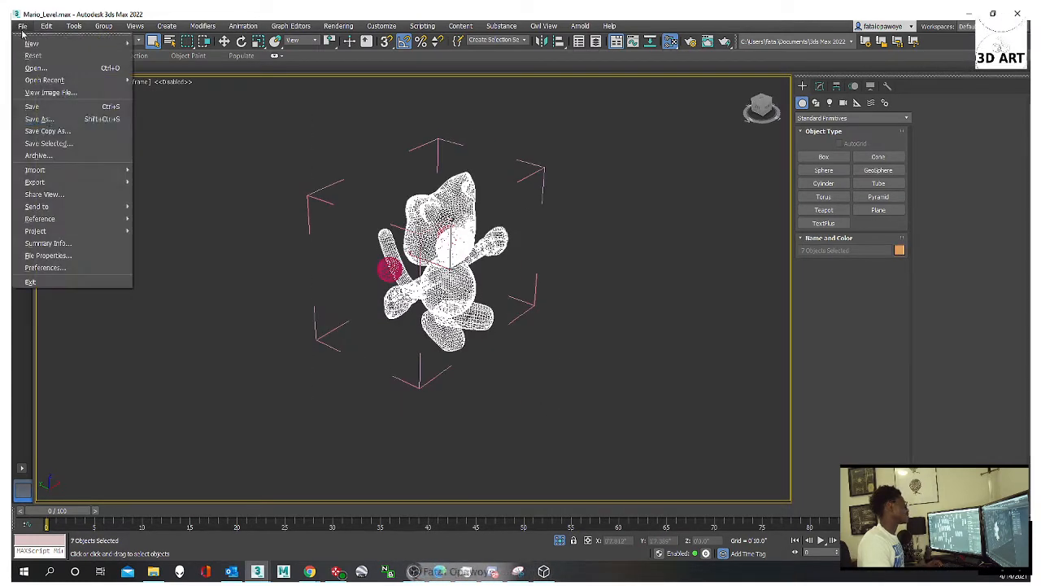
pyautogui.click(66, 144)
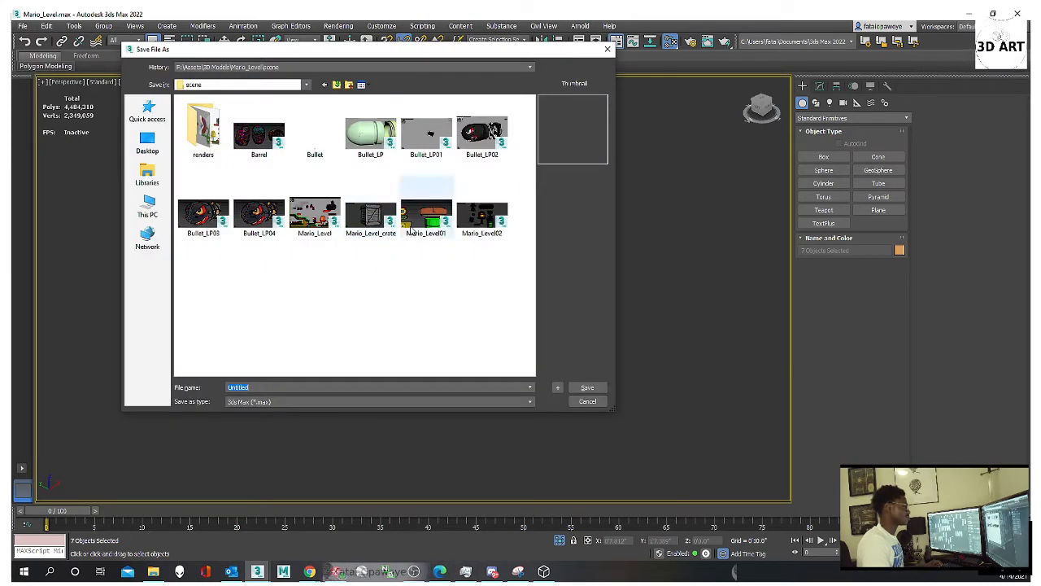
pyautogui.click(608, 50)
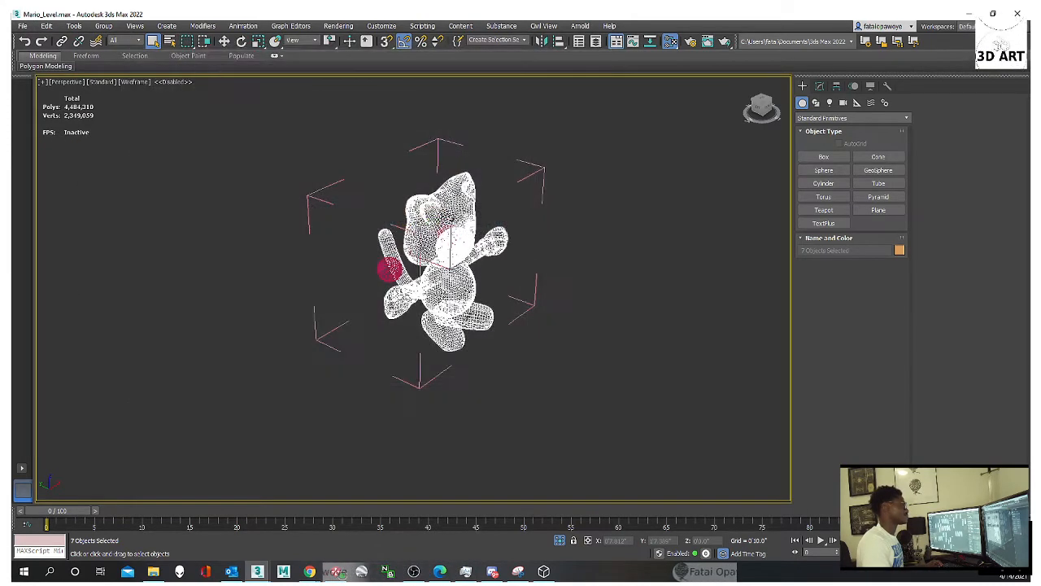
# Step: Export only the selected parts as FBX, overwriting the existing Cat_Toadette file in the Mario export folder
pyautogui.click(23, 27)
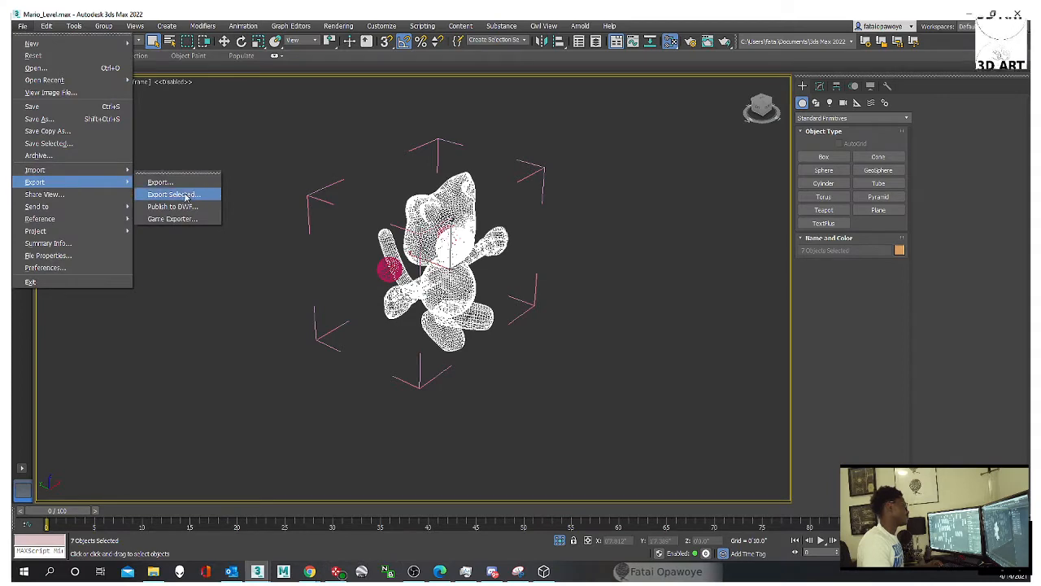
pyautogui.click(187, 195)
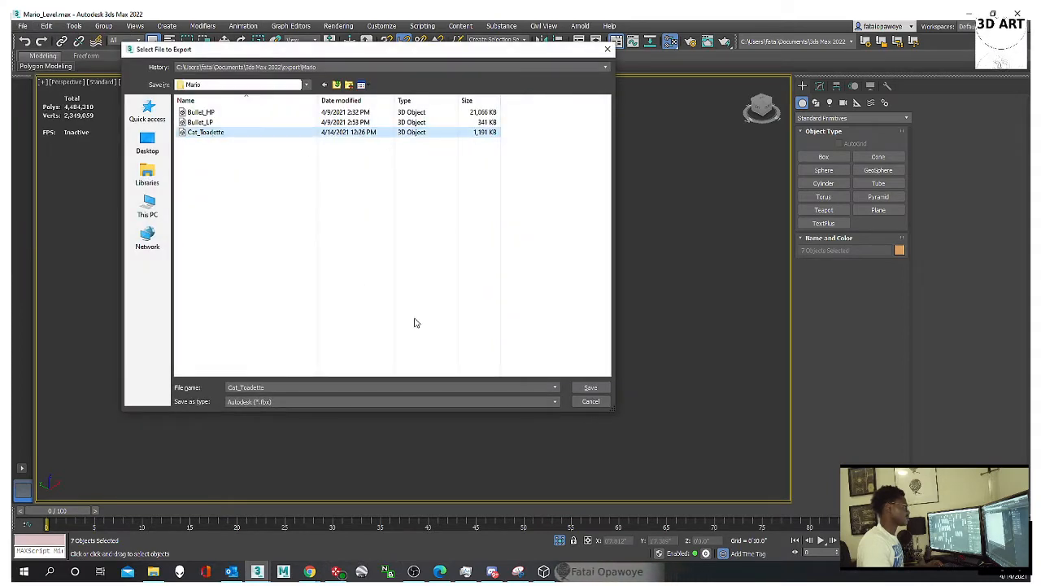
pyautogui.click(602, 388)
pyautogui.click(579, 306)
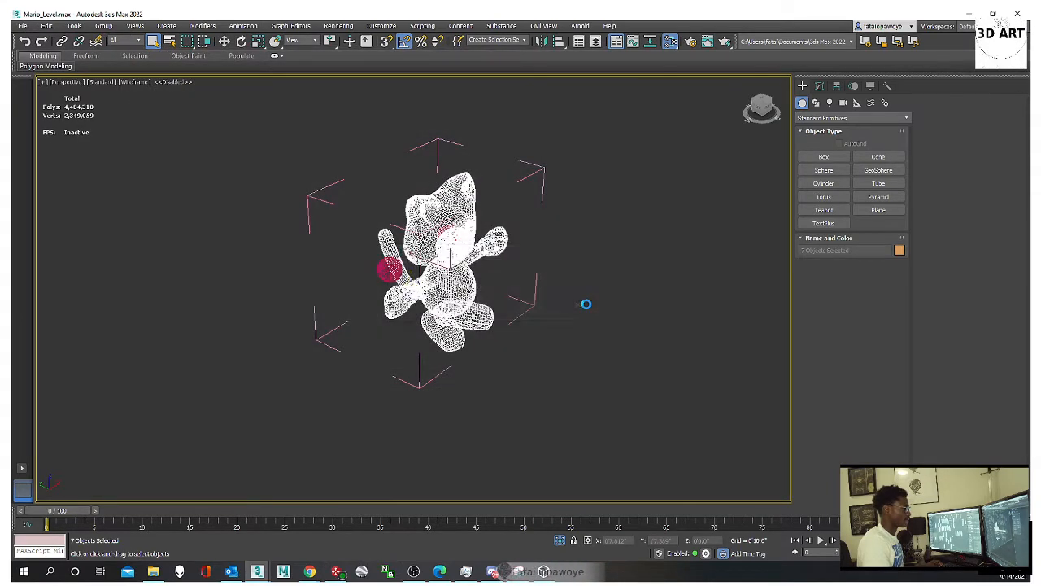
pyautogui.click(518, 418)
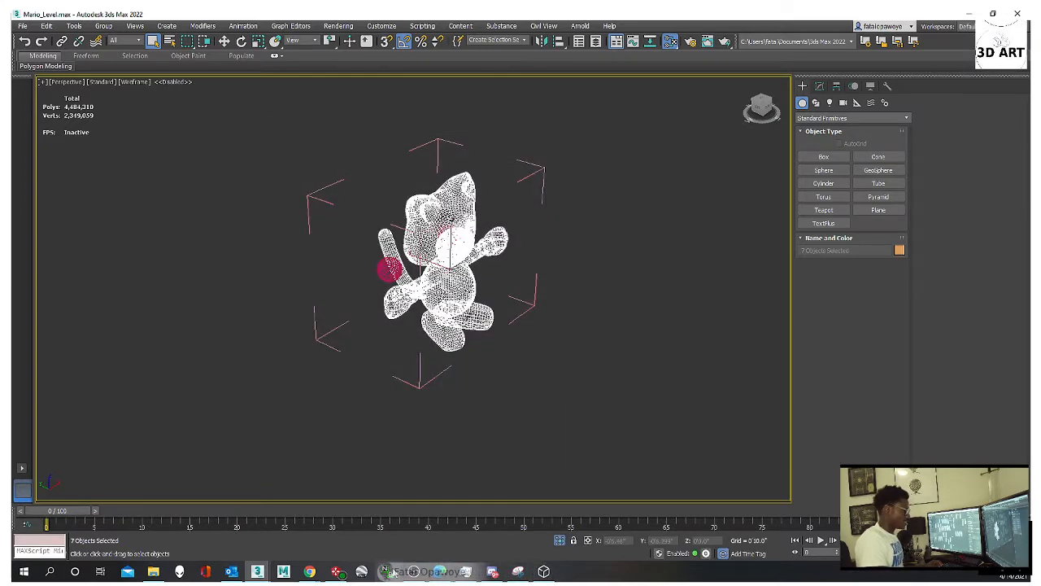
# Step: Switch back to Mixamo in Chrome, upload the re-exported Cat_Toadette character file and accept its front-facing orientation
pyautogui.moveTo(310, 571)
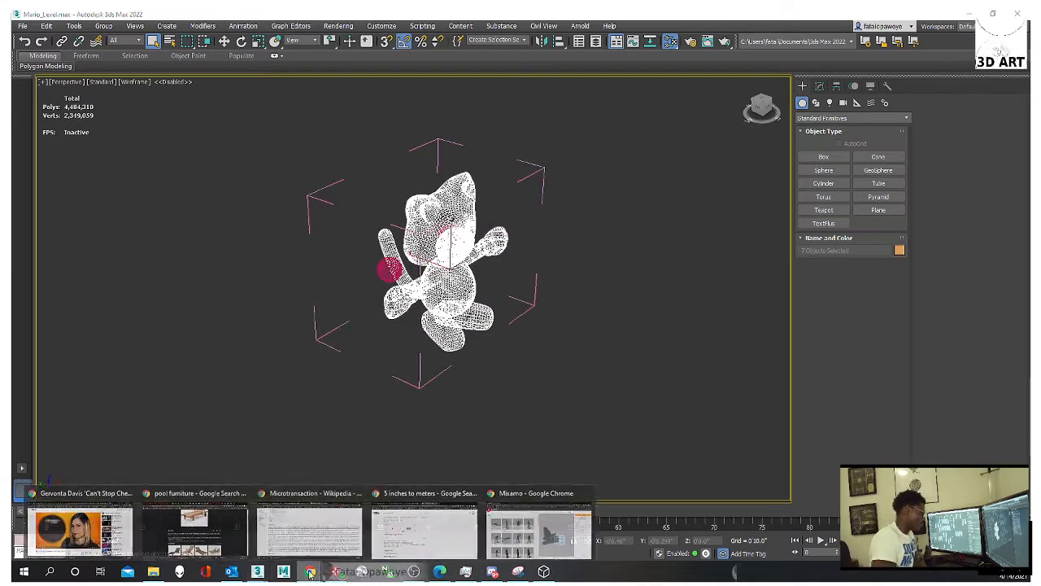
pyautogui.click(314, 529)
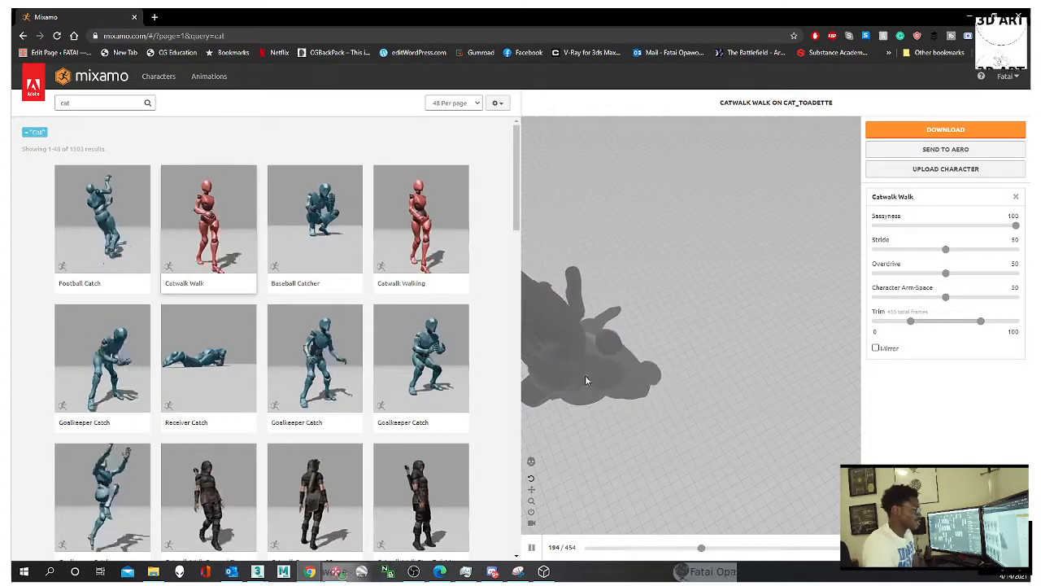
pyautogui.moveTo(586, 378); pyautogui.dragTo(627, 299)
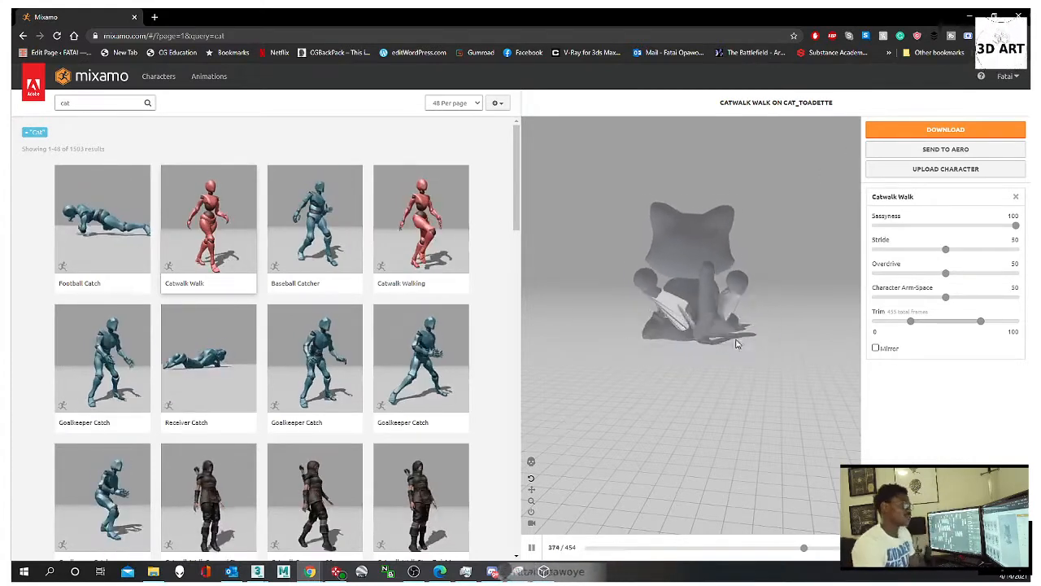
pyautogui.click(924, 169)
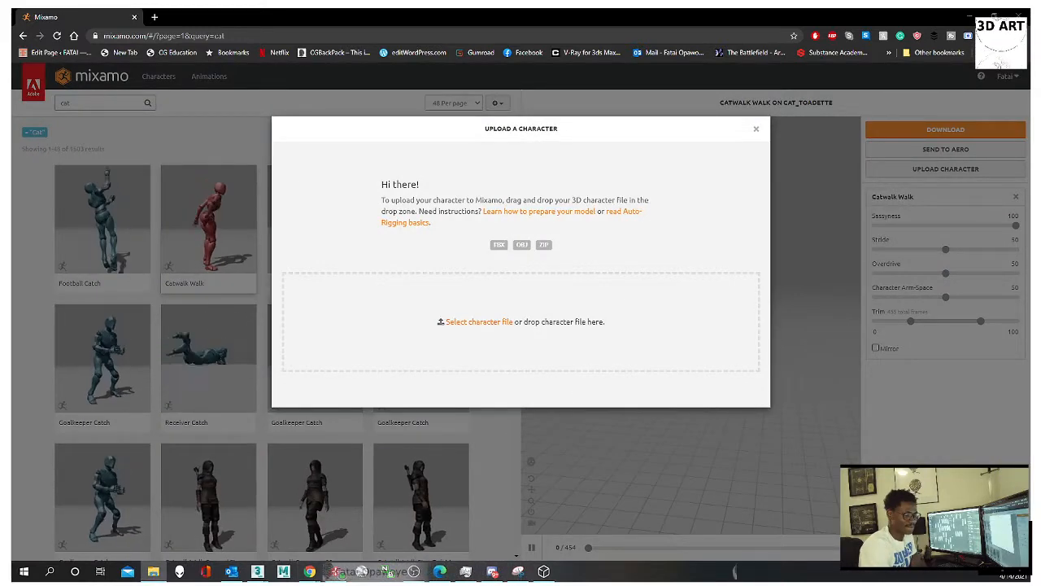
pyautogui.moveTo(787, 206); pyautogui.dragTo(581, 321)
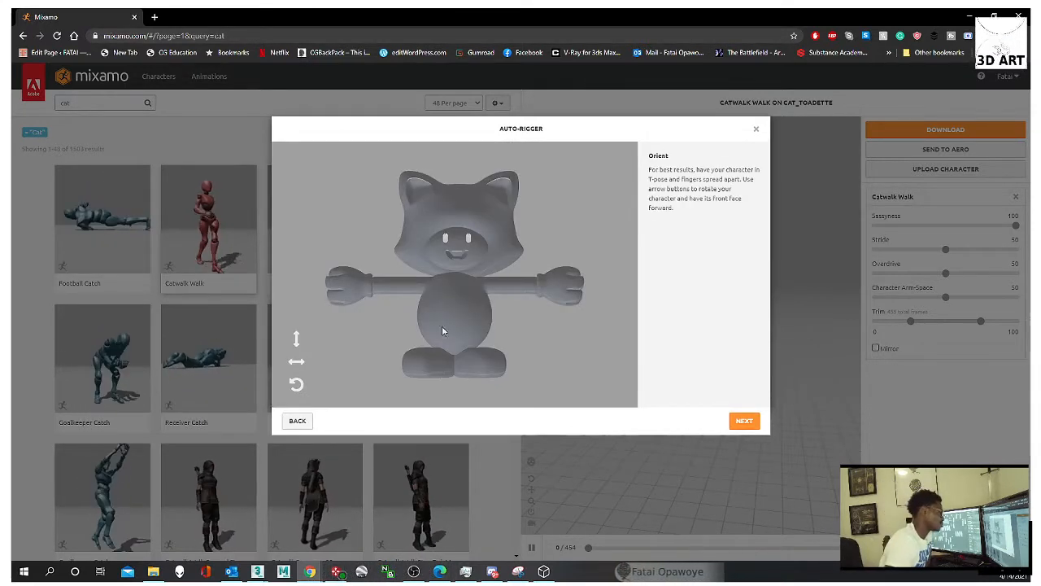
pyautogui.click(742, 421)
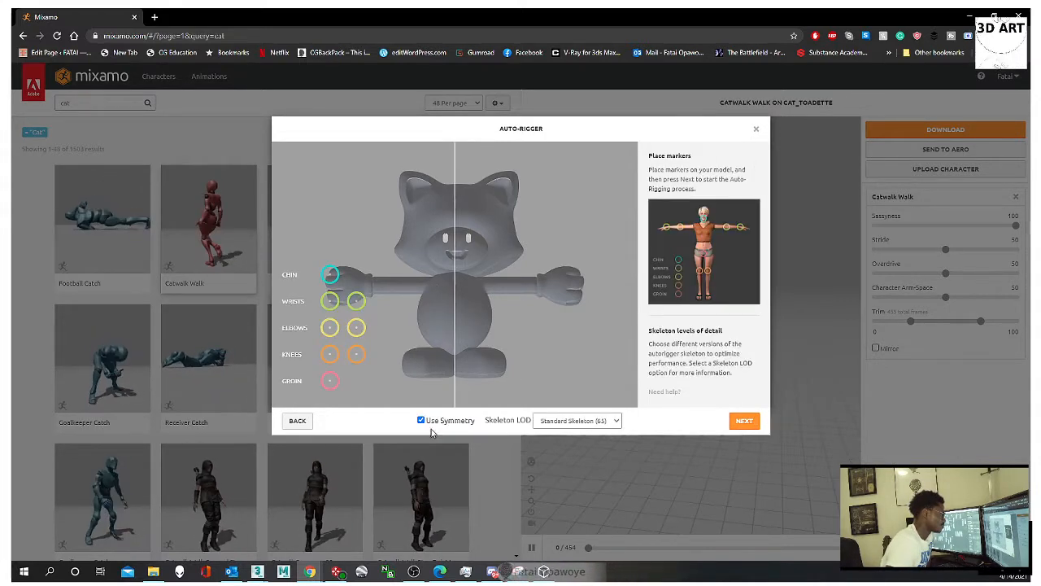
# Step: Disable Use Symmetry and place the auto-rigger's chin marker under the face and the wrist and elbow markers along both arms
pyautogui.click(421, 420)
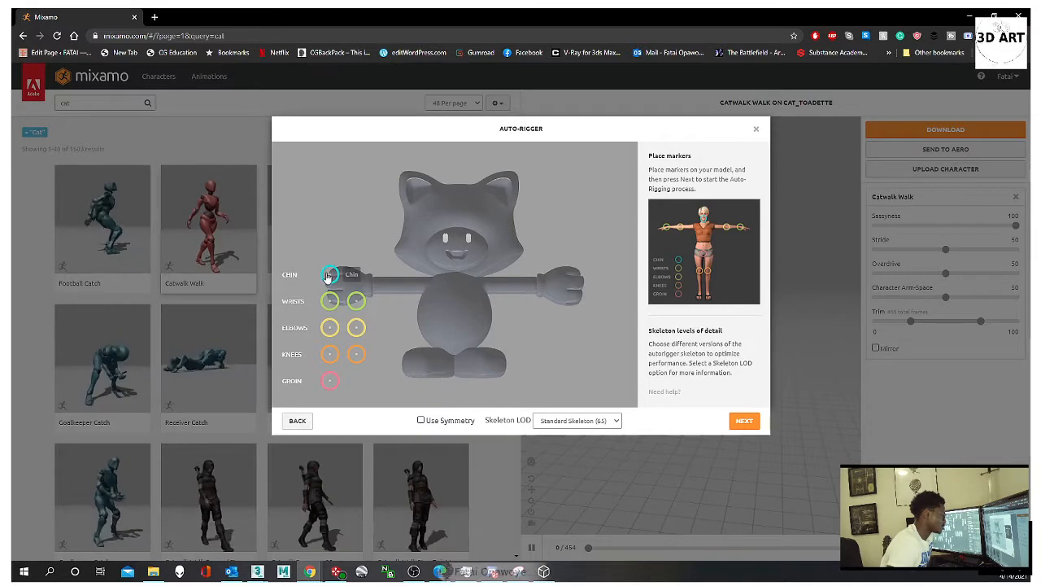
pyautogui.moveTo(327, 277); pyautogui.dragTo(456, 274)
pyautogui.moveTo(356, 301)
pyautogui.mouseDown()
pyautogui.moveTo(532, 293)
pyautogui.moveTo(536, 283)
pyautogui.mouseUp()
pyautogui.moveTo(330, 303); pyautogui.dragTo(371, 284)
pyautogui.moveTo(355, 328); pyautogui.dragTo(507, 284)
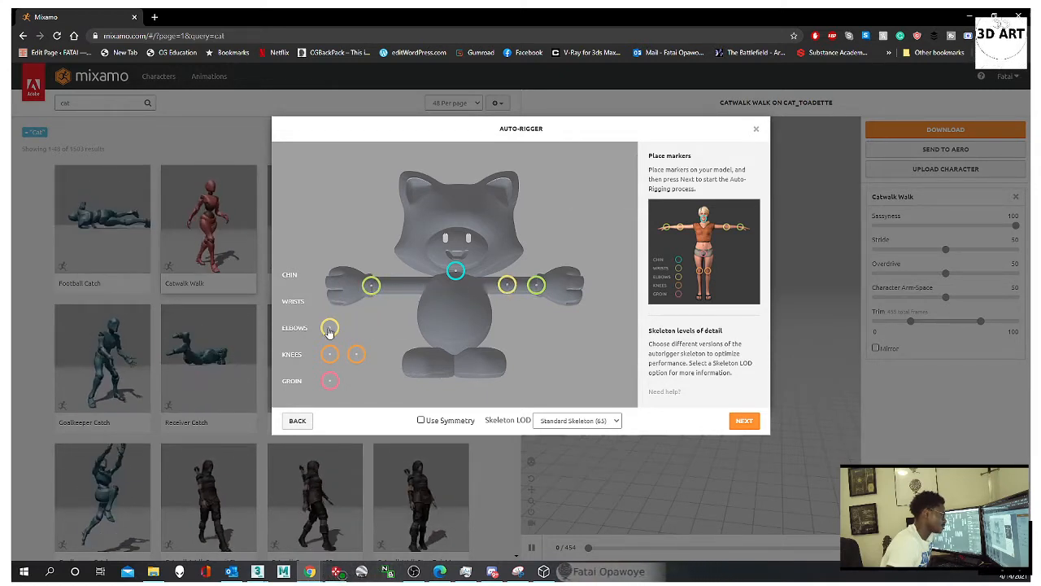
pyautogui.moveTo(330, 327); pyautogui.dragTo(403, 286)
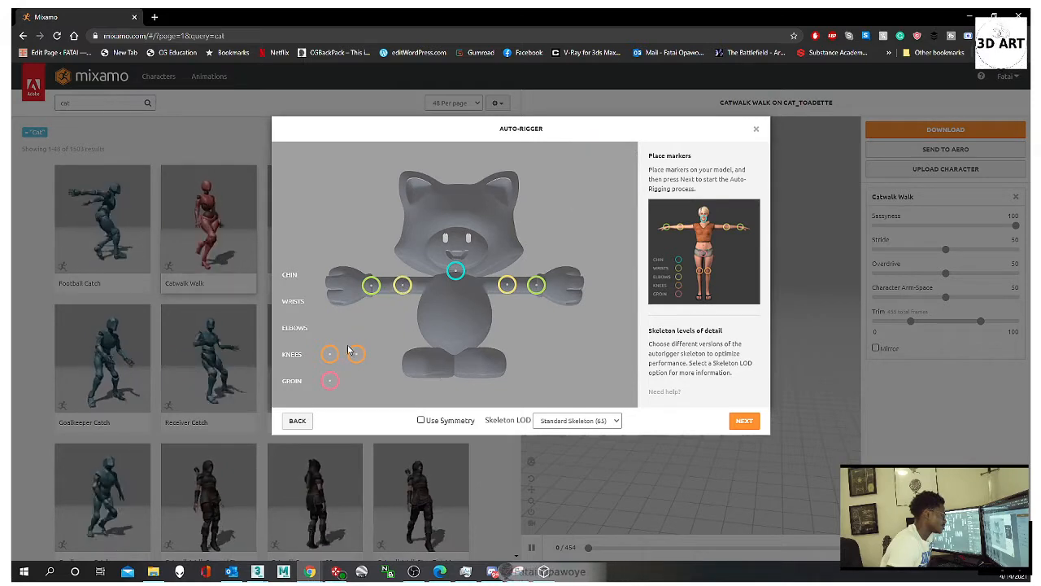
# Step: Place the knee markers on the upper part of both feet and the groin marker at the base of the body
pyautogui.moveTo(356, 354)
pyautogui.mouseDown()
pyautogui.moveTo(468, 353)
pyautogui.moveTo(471, 343)
pyautogui.moveTo(331, 356)
pyautogui.moveTo(437, 345)
pyautogui.mouseUp()
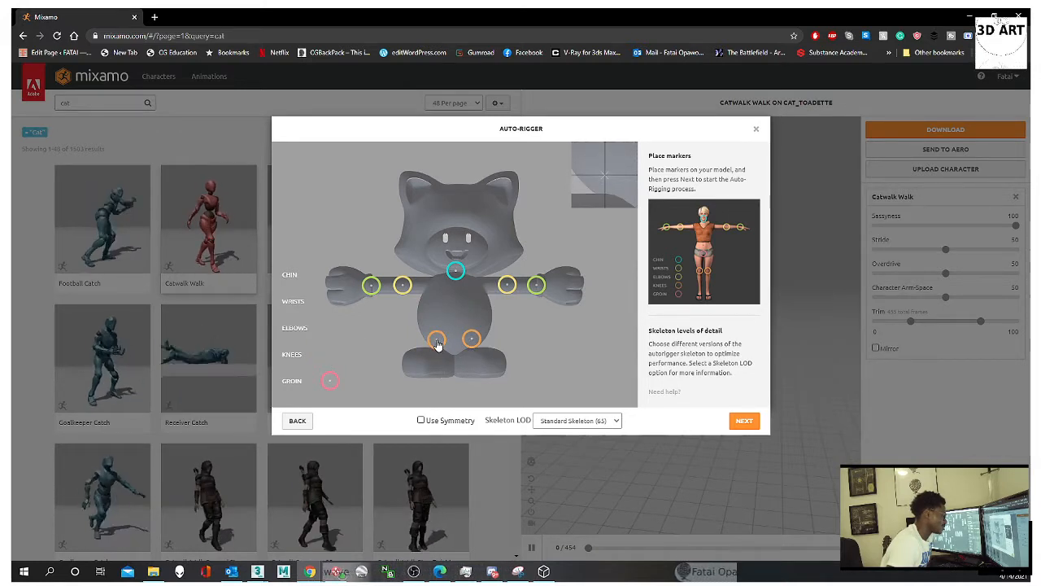
pyautogui.moveTo(438, 345)
pyautogui.mouseDown()
pyautogui.moveTo(437, 363)
pyautogui.moveTo(427, 361)
pyautogui.moveTo(479, 345)
pyautogui.moveTo(493, 360)
pyautogui.mouseUp()
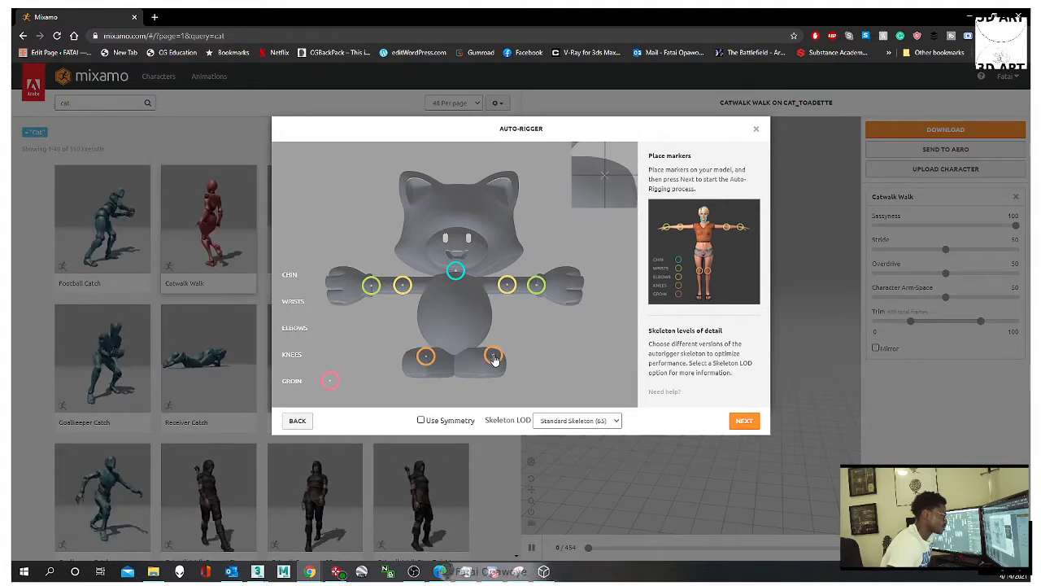
pyautogui.moveTo(329, 380); pyautogui.dragTo(453, 354)
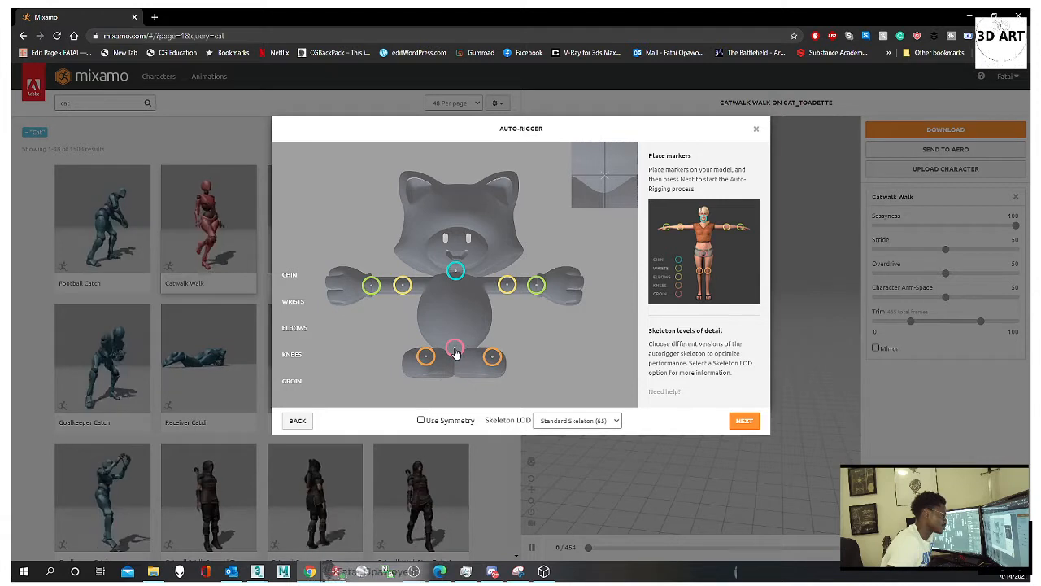
pyautogui.moveTo(427, 361)
pyautogui.mouseDown()
pyautogui.moveTo(482, 360)
pyautogui.moveTo(457, 352)
pyautogui.mouseUp()
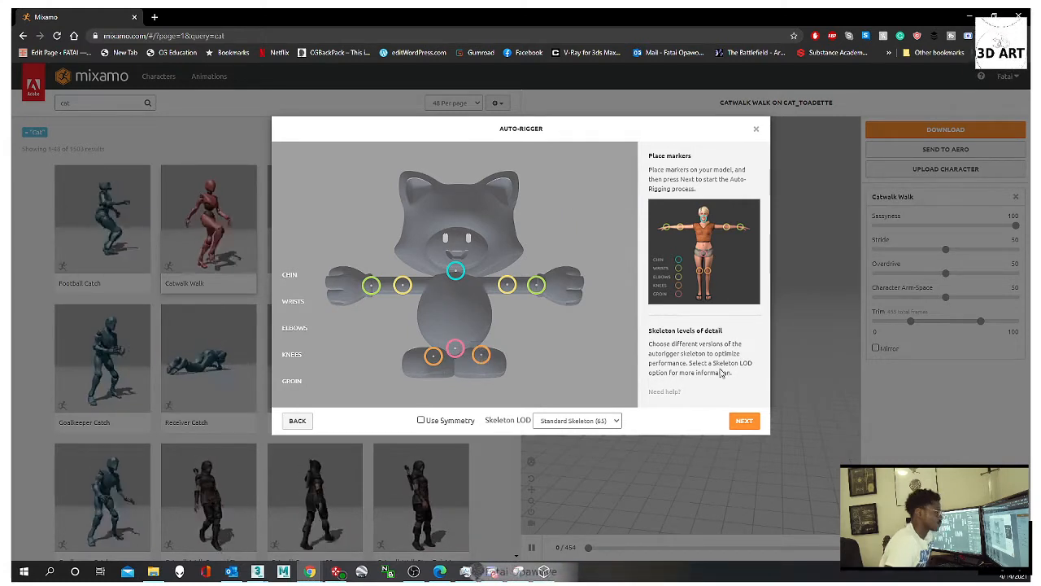
# Step: Run the auto-rigger with the Standard Skeleton (65) and inspect the rigged character in the review preview
pyautogui.click(577, 420)
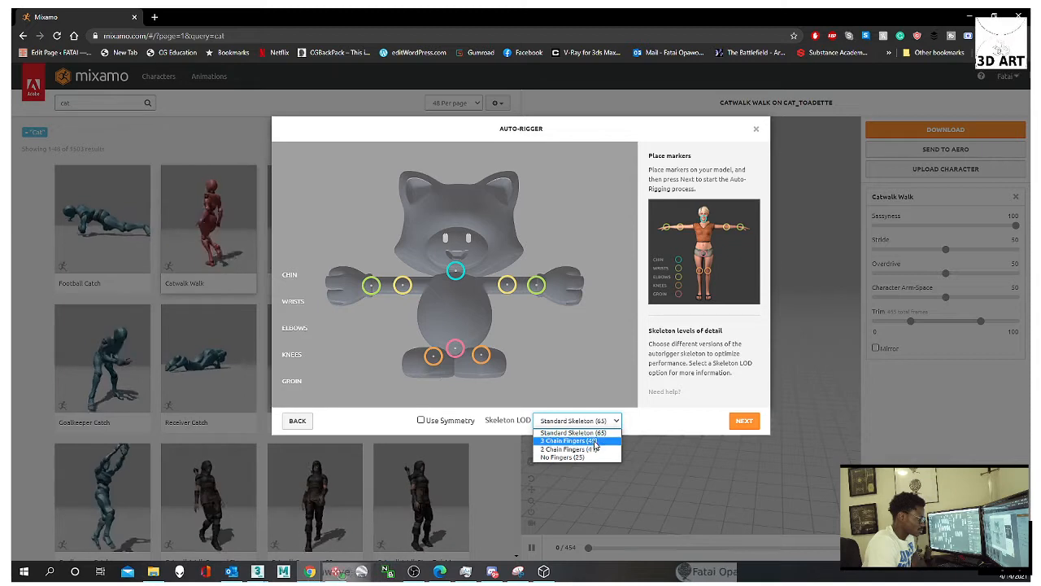
pyautogui.click(645, 424)
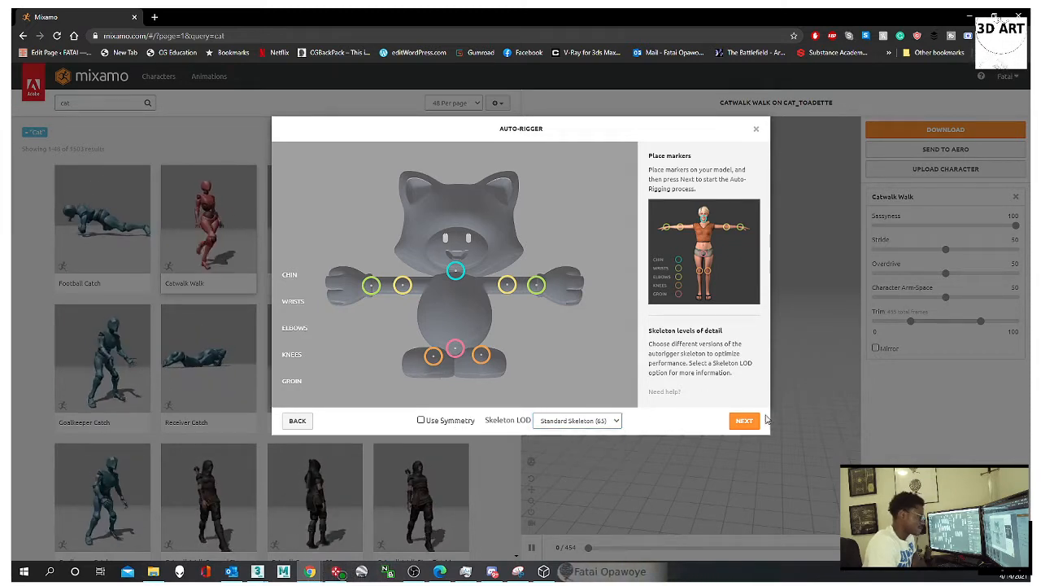
pyautogui.click(744, 422)
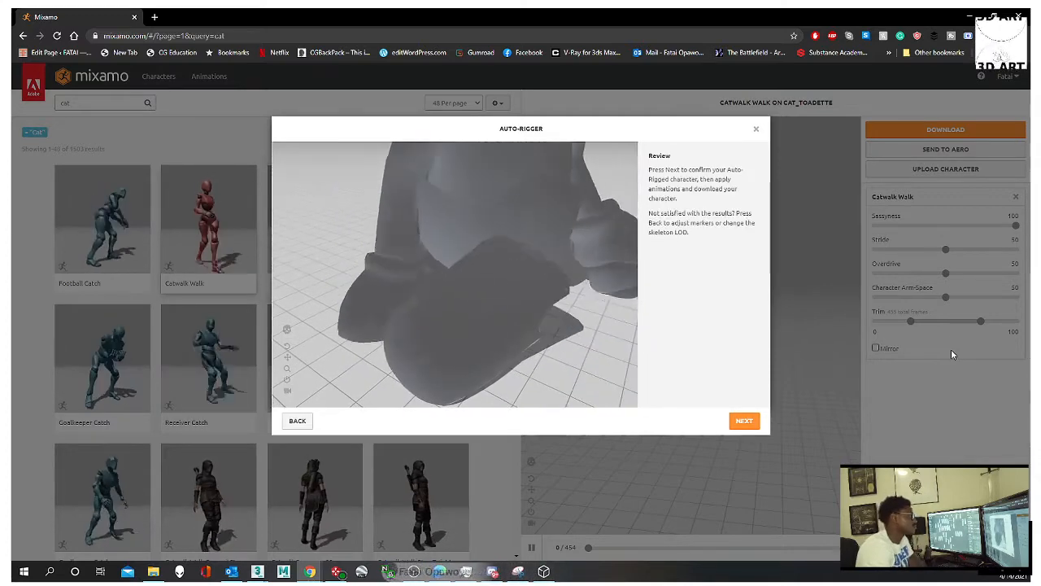
pyautogui.scroll(-6, 465, 291)
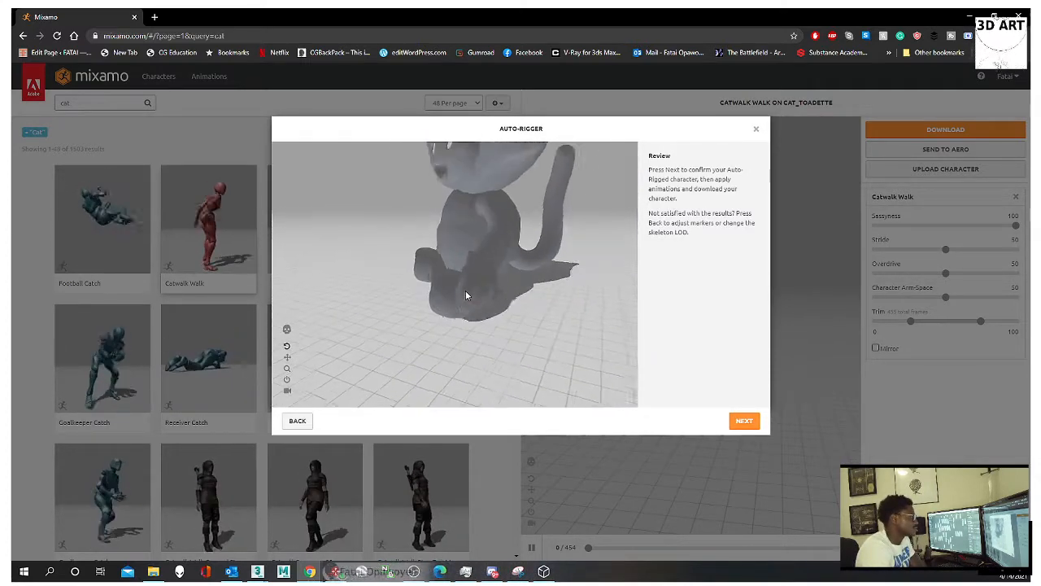
pyautogui.moveTo(466, 293); pyautogui.dragTo(488, 286)
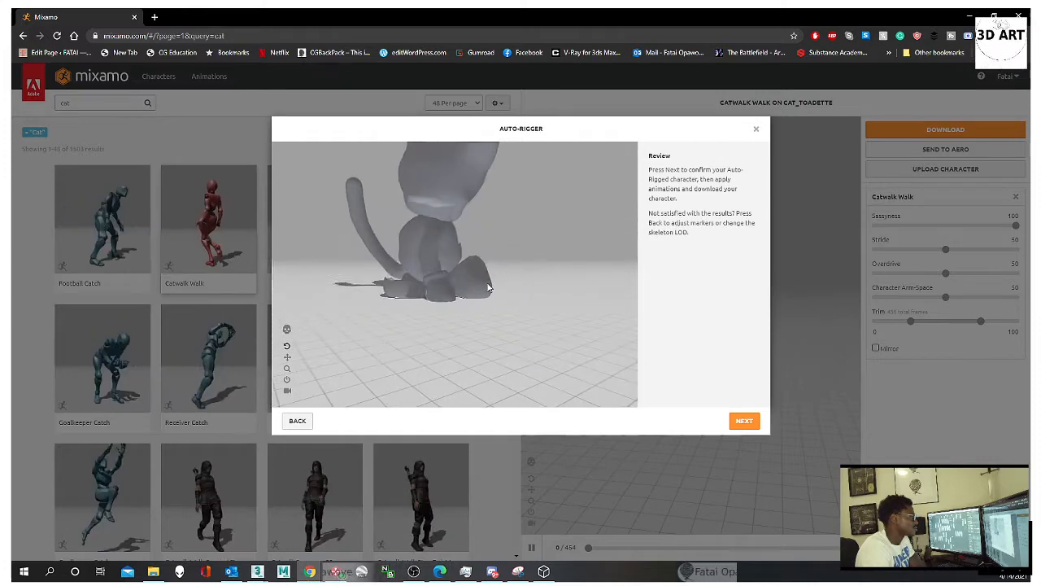
# Step: Return to marker placement and move the chin marker onto the face's centre line
pyautogui.click(298, 421)
pyautogui.scroll(-2, 453, 282)
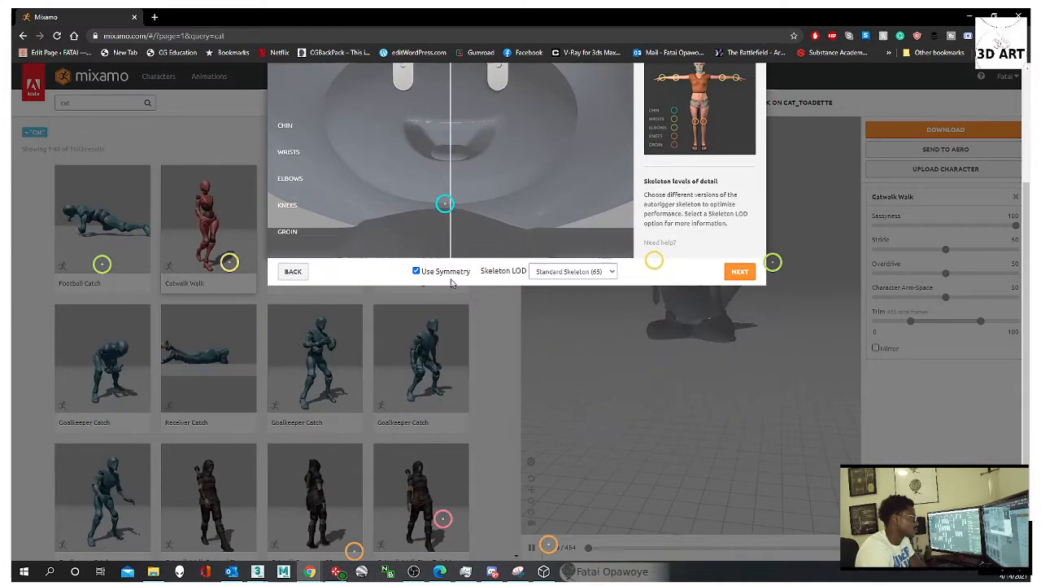
pyautogui.scroll(2, 452, 283)
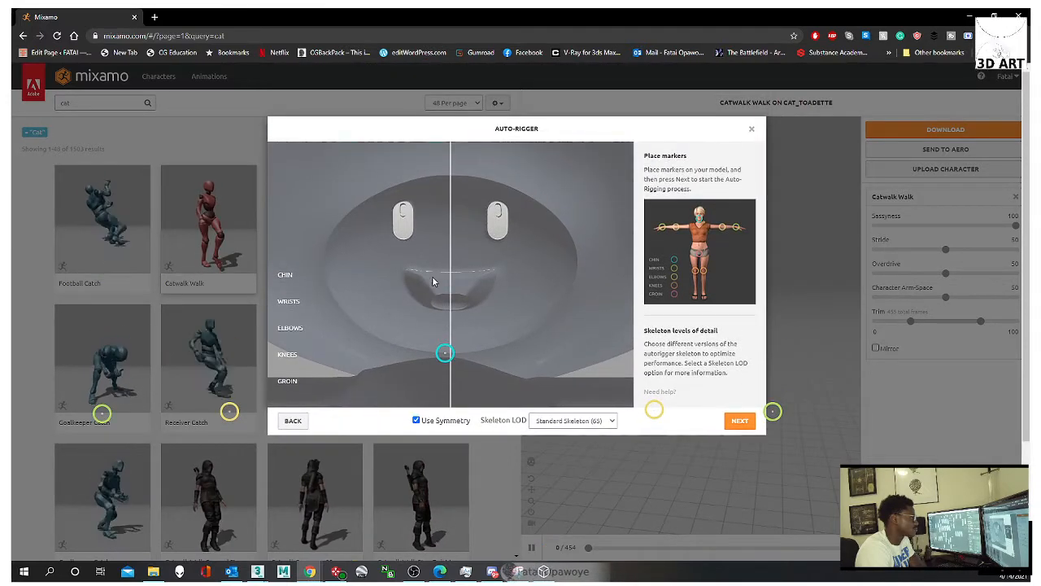
pyautogui.moveTo(445, 353); pyautogui.dragTo(451, 354)
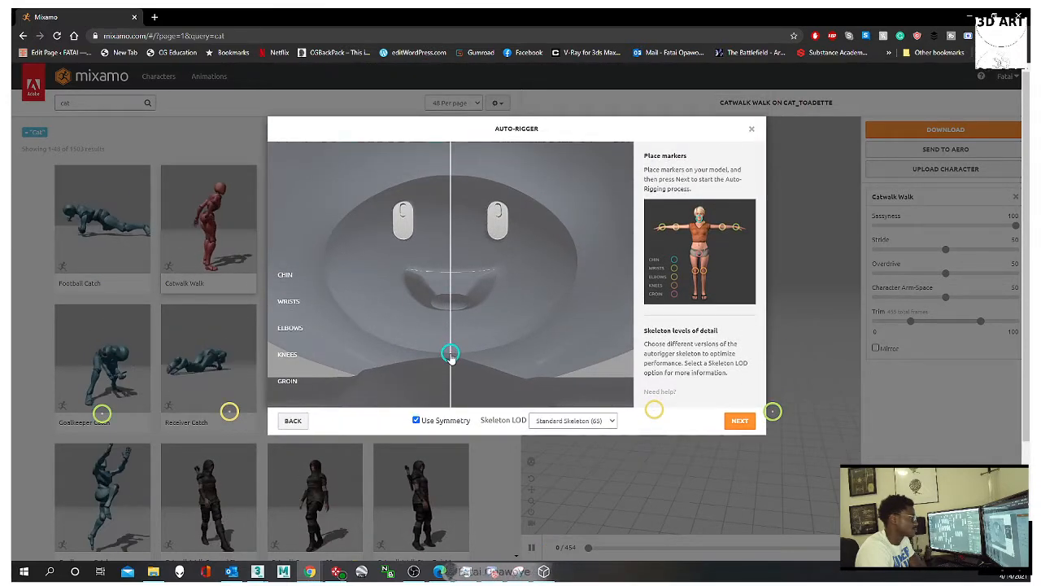
pyautogui.click(565, 419)
pyautogui.click(423, 422)
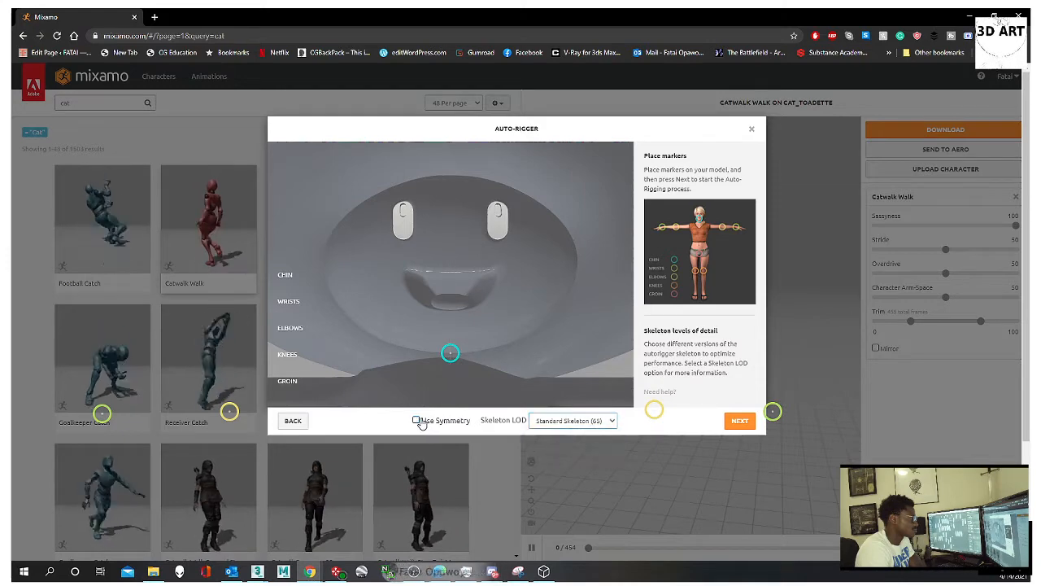
# Step: Reload marker placement from the orientation stage, disable Use Symmetry, and move the knee and groin markers slightly higher at the base of the body
pyautogui.click(295, 419)
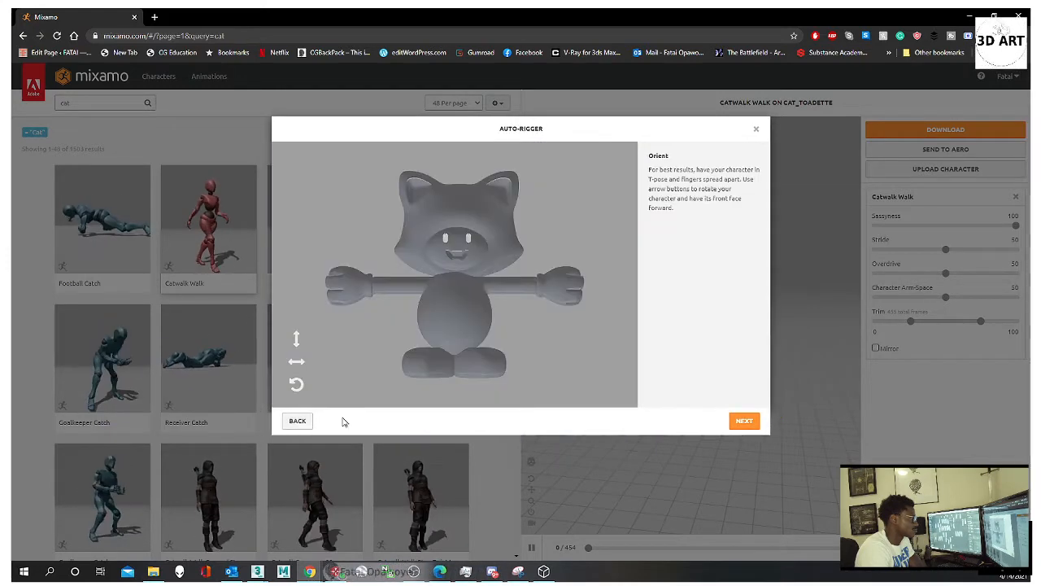
pyautogui.click(742, 423)
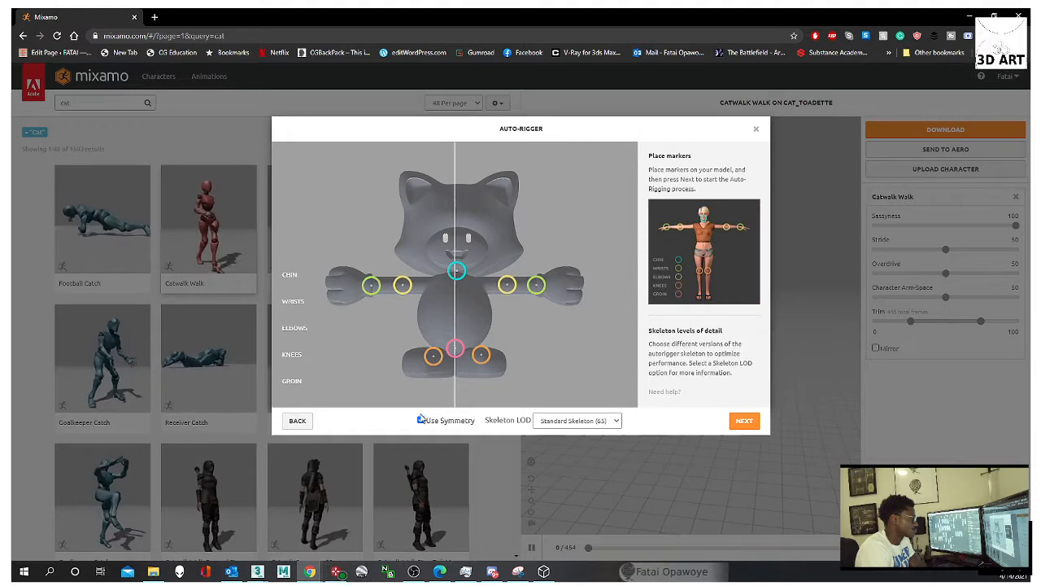
pyautogui.click(422, 420)
pyautogui.moveTo(432, 355)
pyautogui.mouseDown()
pyautogui.moveTo(436, 345)
pyautogui.moveTo(475, 348)
pyautogui.moveTo(434, 352)
pyautogui.mouseUp()
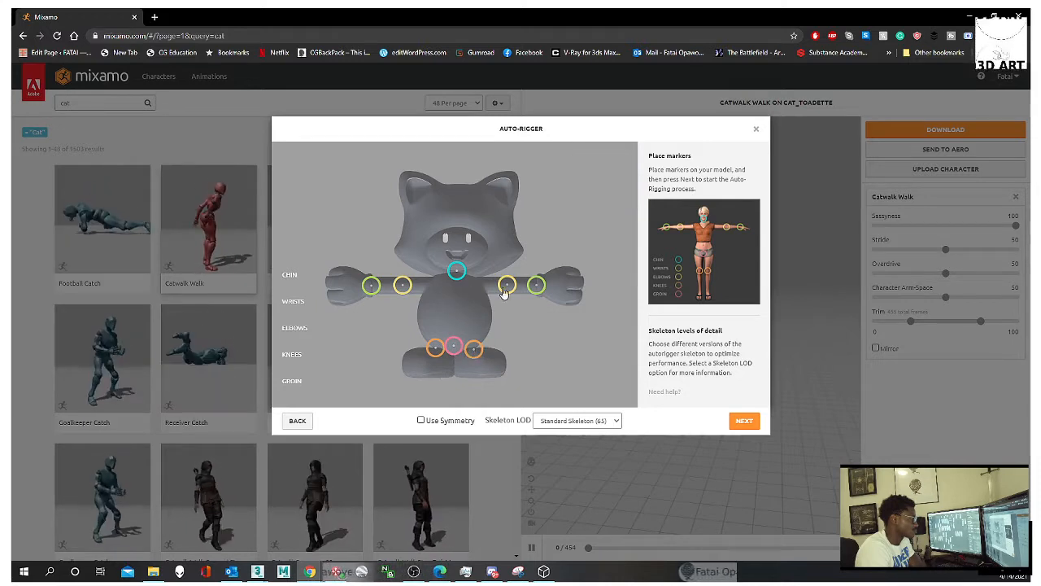
# Step: Run the auto-rigging again, accept the reviewed rig and replace the previous character with the new one
pyautogui.click(743, 421)
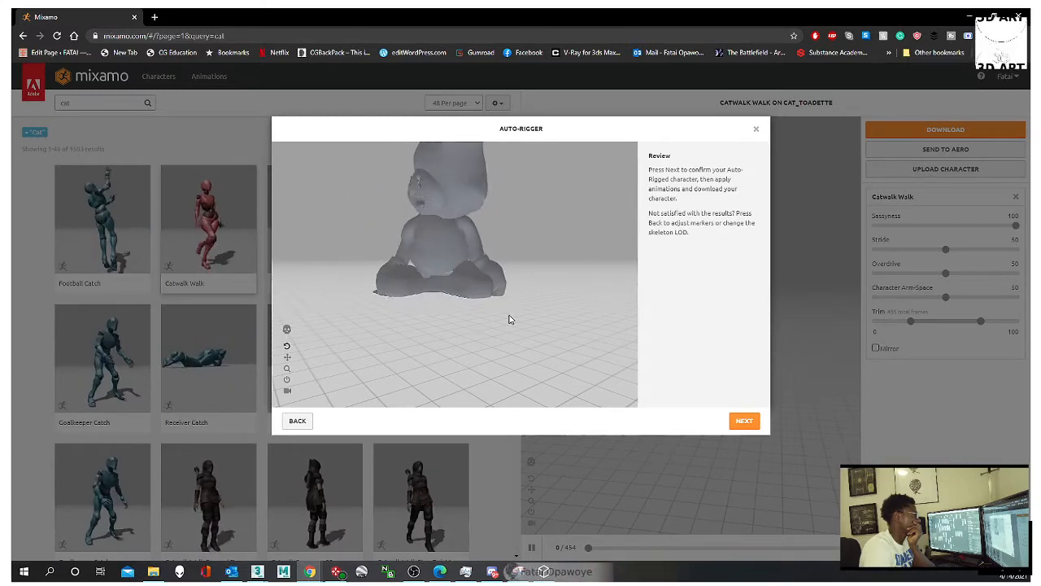
pyautogui.click(738, 422)
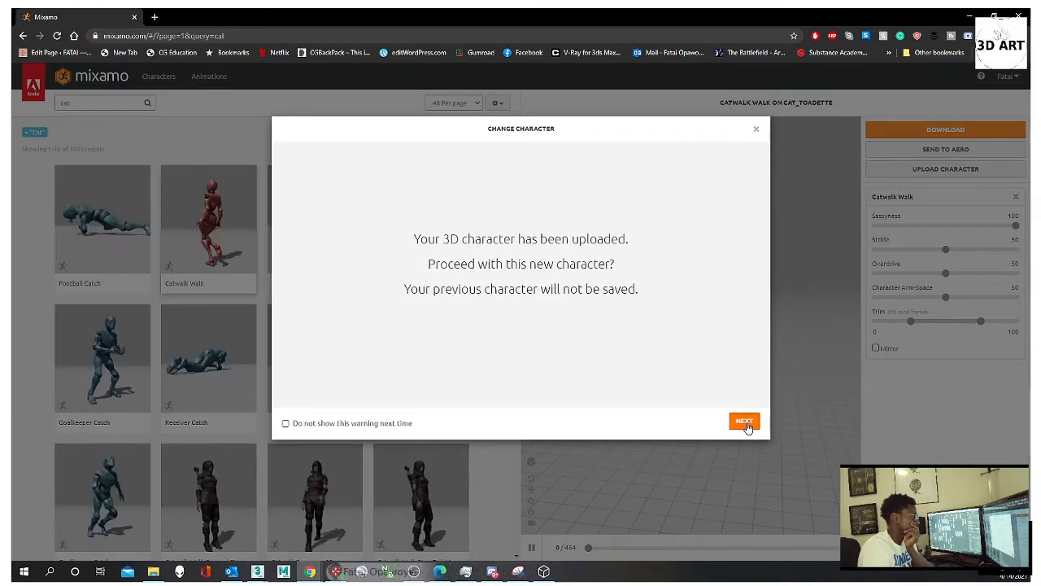
pyautogui.click(744, 422)
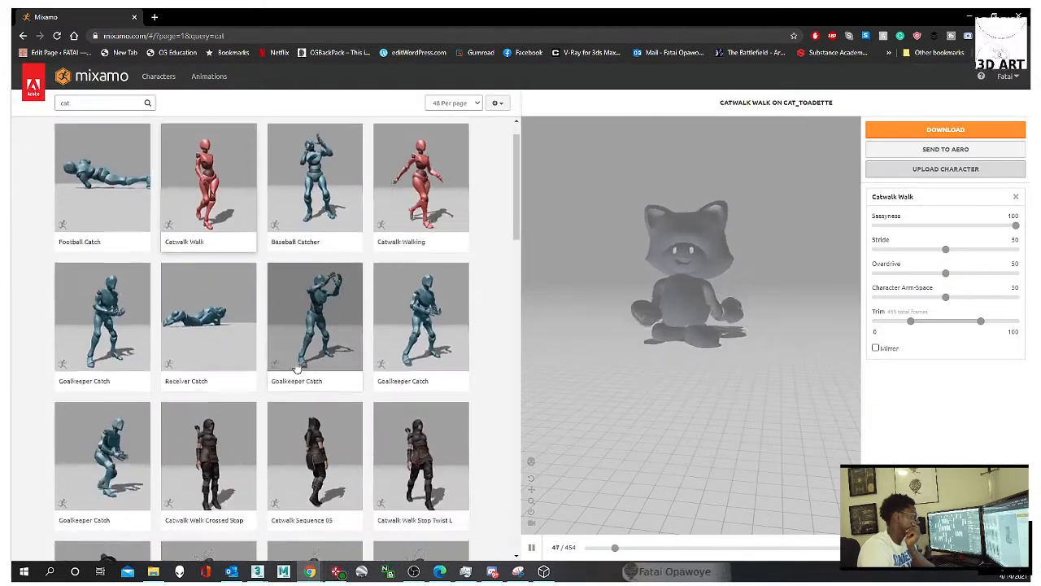
# Step: Filter the animation library by the Combat genre and clear the "cat" search term
pyautogui.click(81, 102)
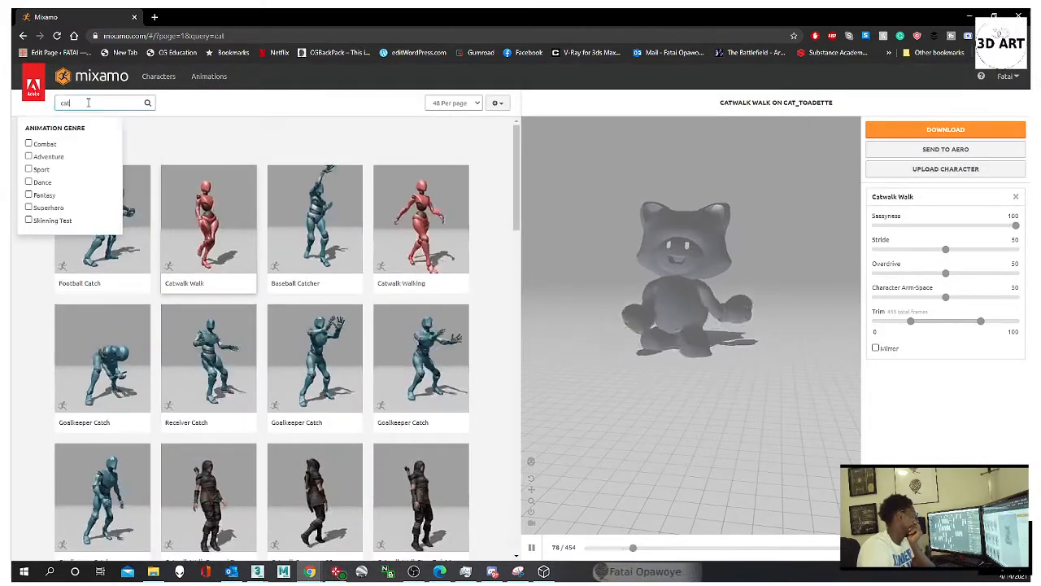
pyautogui.click(27, 144)
pyautogui.doubleClick(82, 107)
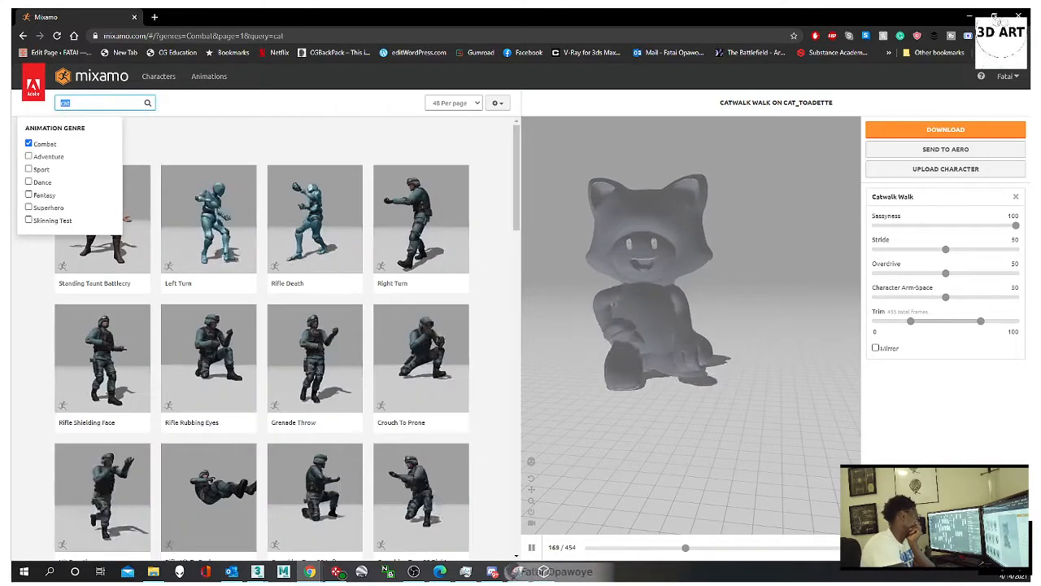
pyautogui.press('BackSpace')
pyautogui.scroll(-2, 151, 235)
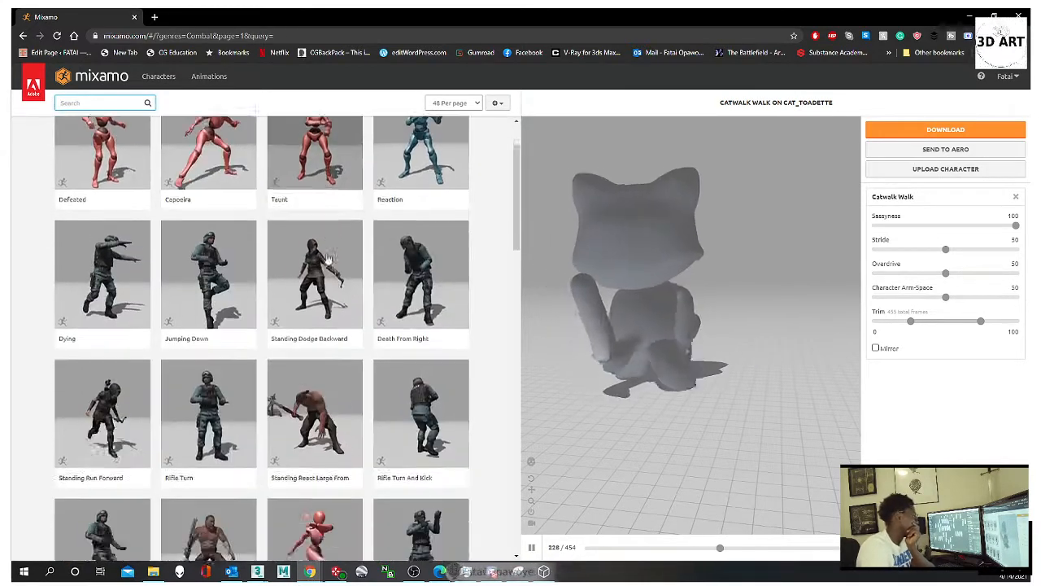
pyautogui.scroll(2, 151, 235)
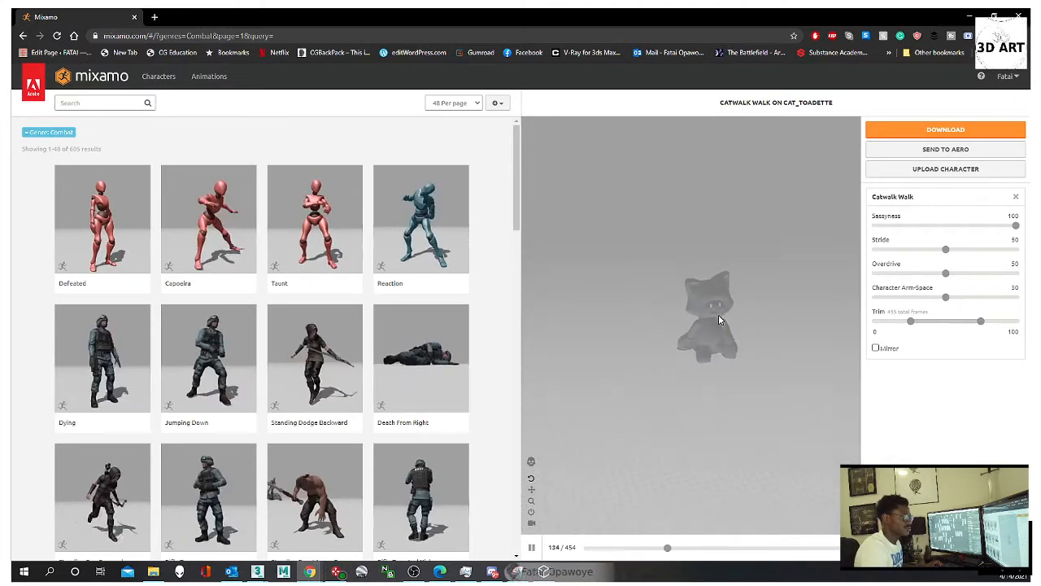
# Step: Check the rigged character from several angles in the preview and apply the Fist Fight B combat animation to it
pyautogui.scroll(4, 719, 315)
pyautogui.moveTo(720, 315)
pyautogui.mouseDown()
pyautogui.moveTo(770, 322)
pyautogui.moveTo(718, 327)
pyautogui.mouseUp()
pyautogui.scroll(4, 744, 376)
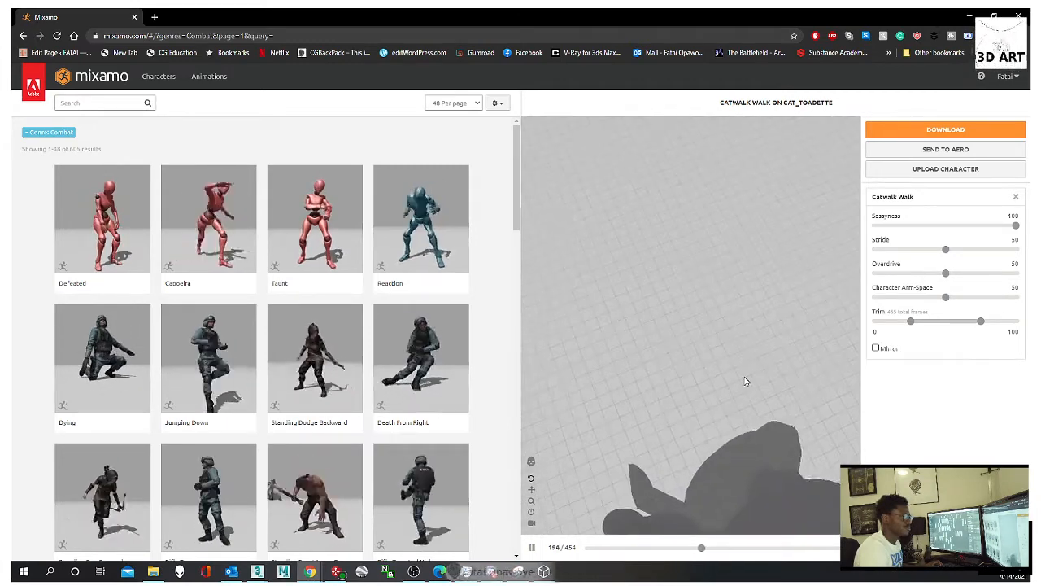
pyautogui.moveTo(746, 381); pyautogui.dragTo(705, 322)
pyautogui.scroll(-3, 704, 322)
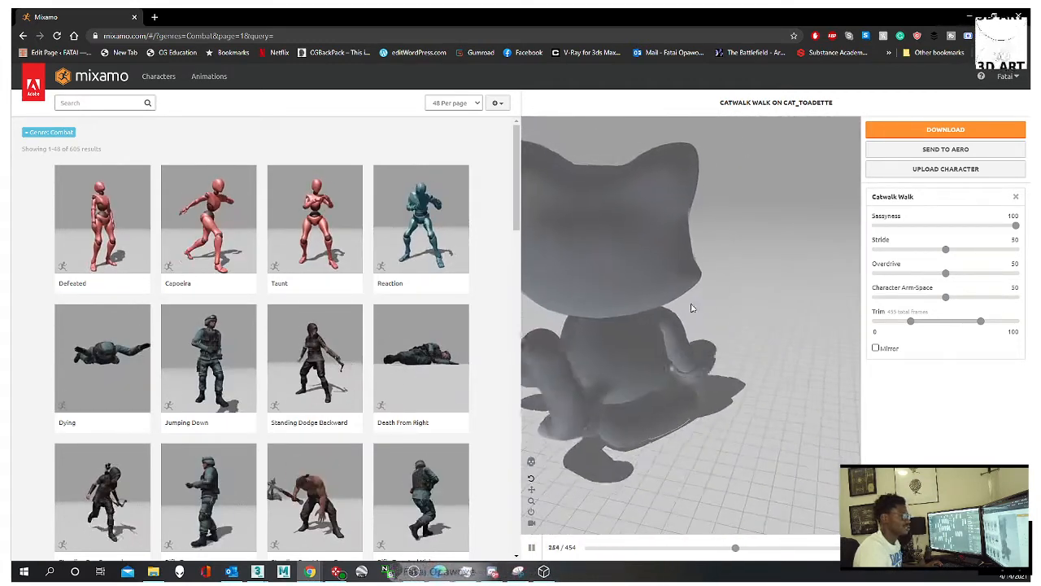
pyautogui.scroll(-3, 683, 307)
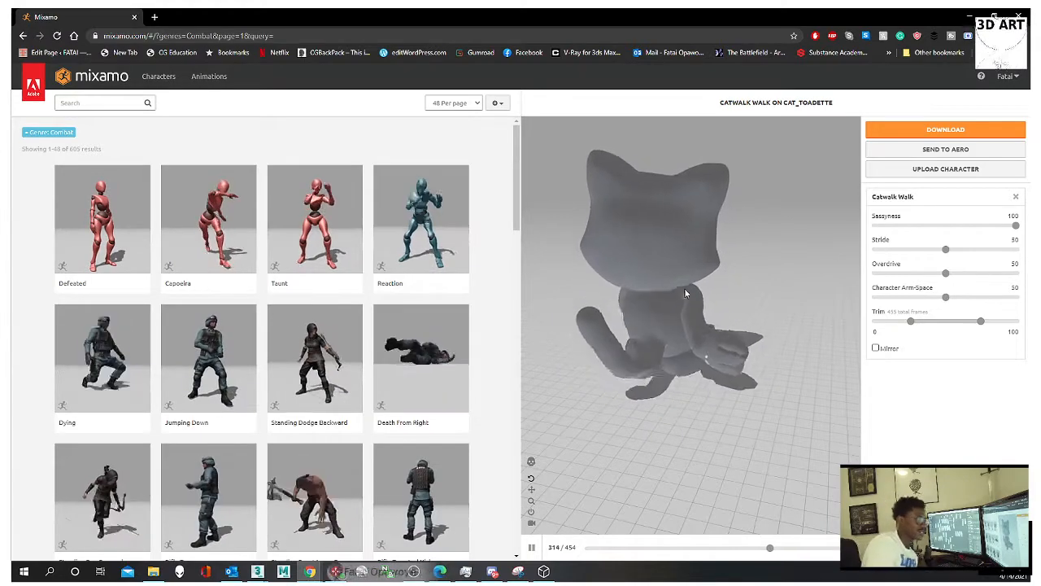
pyautogui.scroll(-2, 310, 350)
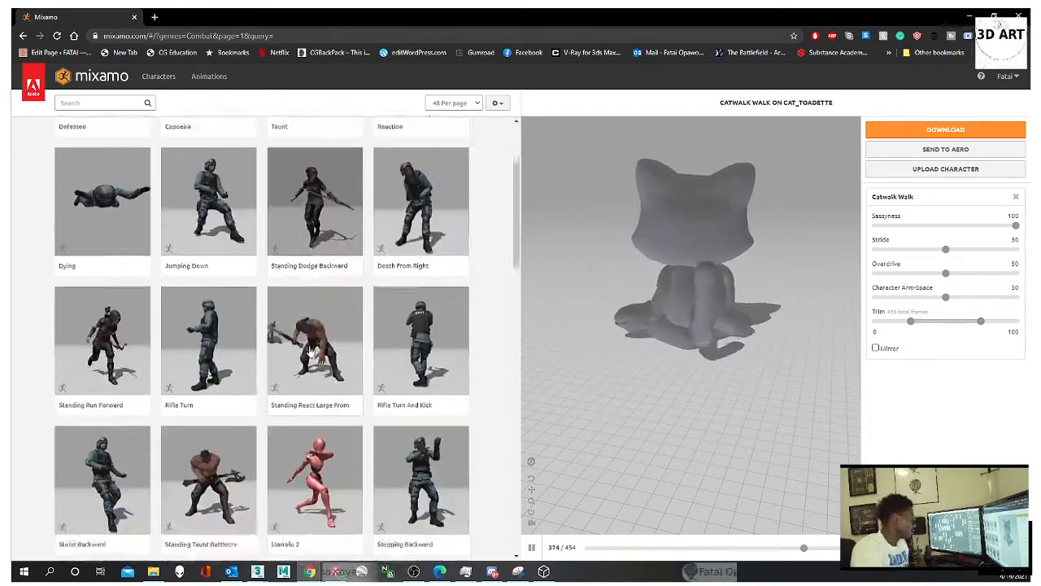
pyautogui.scroll(-5, 310, 350)
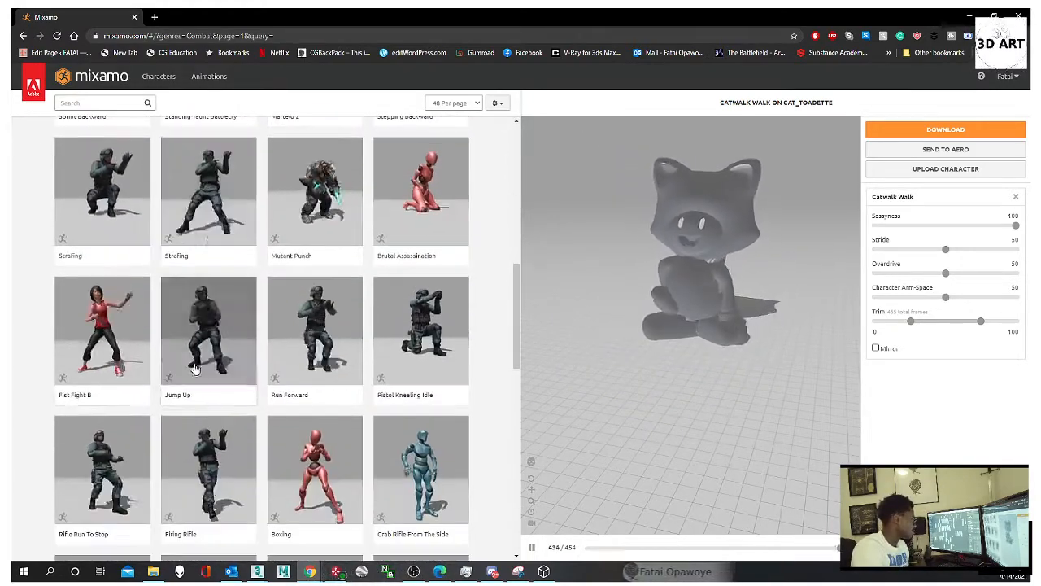
pyautogui.click(130, 349)
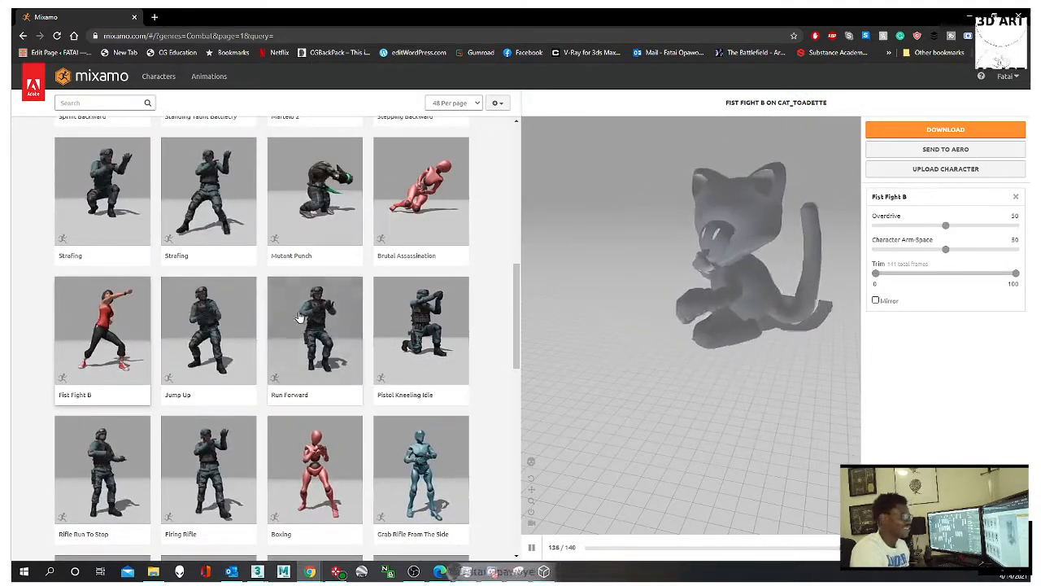
# Step: Browse further through the combat animations, then search them for "pose"
pyautogui.scroll(-2, 377, 293)
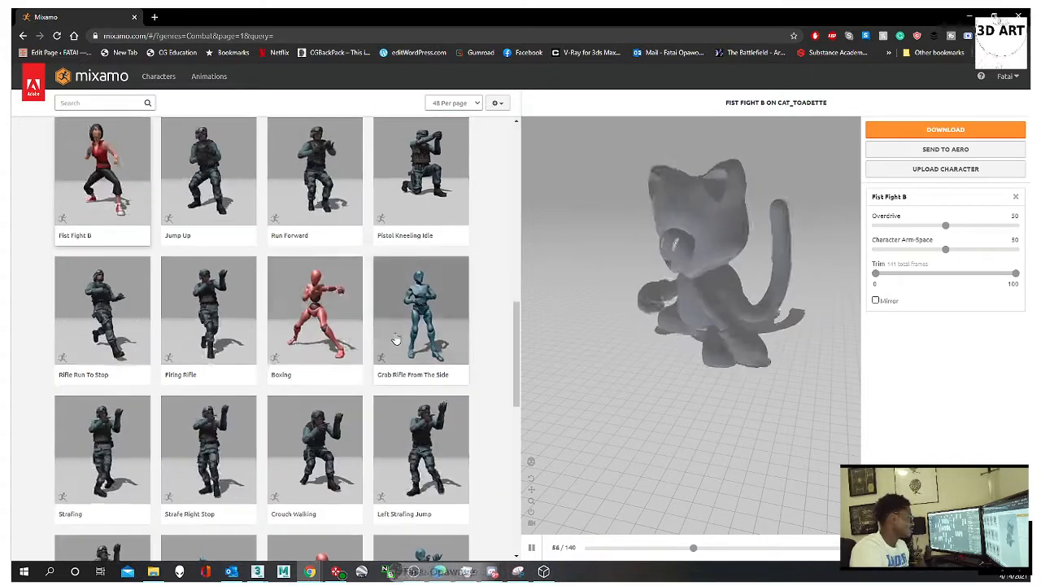
pyautogui.scroll(-3, 395, 340)
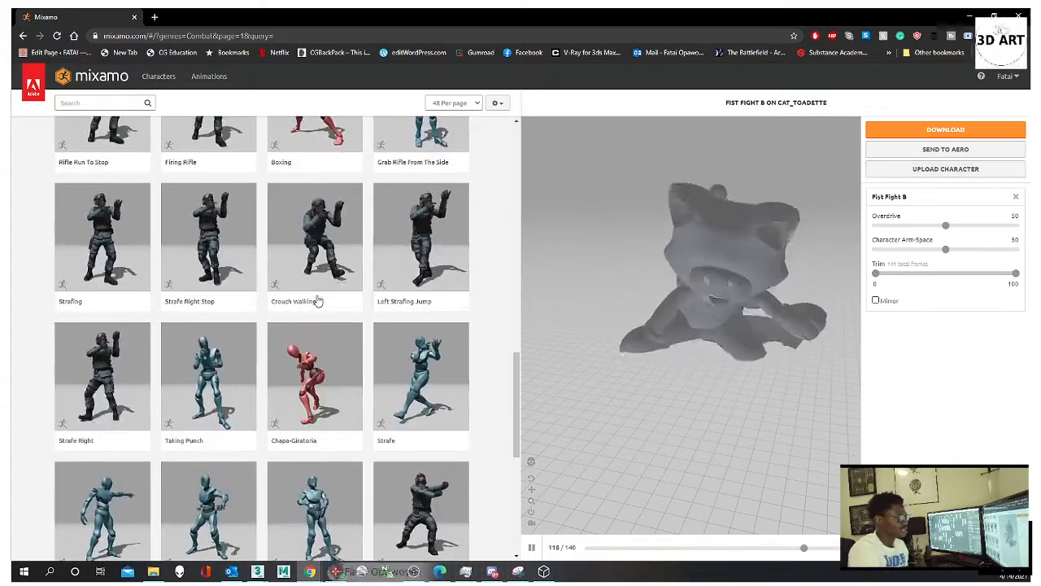
pyautogui.scroll(3, 318, 301)
pyautogui.click(81, 102)
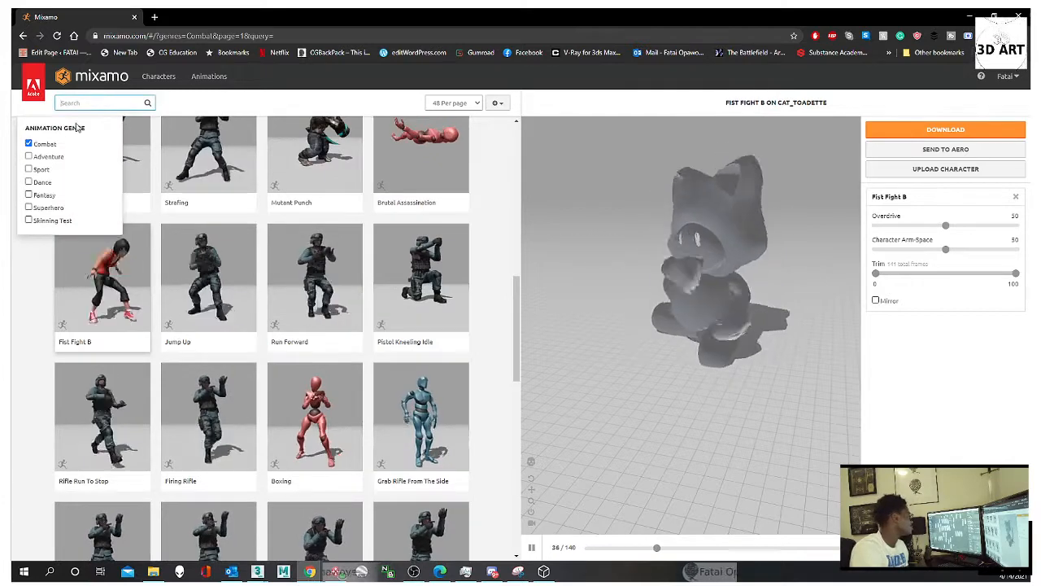
pyautogui.write('pel')
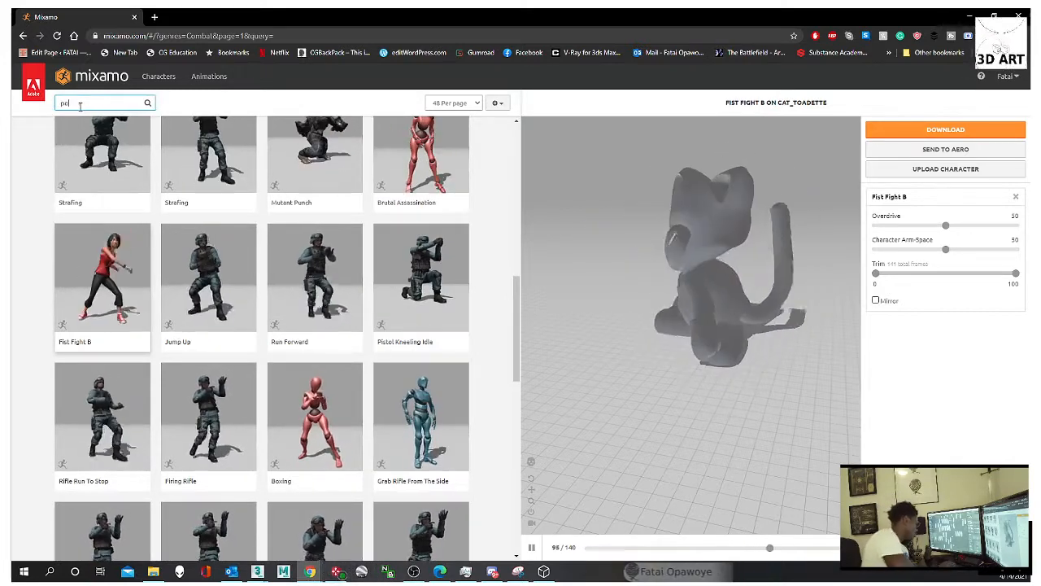
pyautogui.write('e')
pyautogui.press('Return')
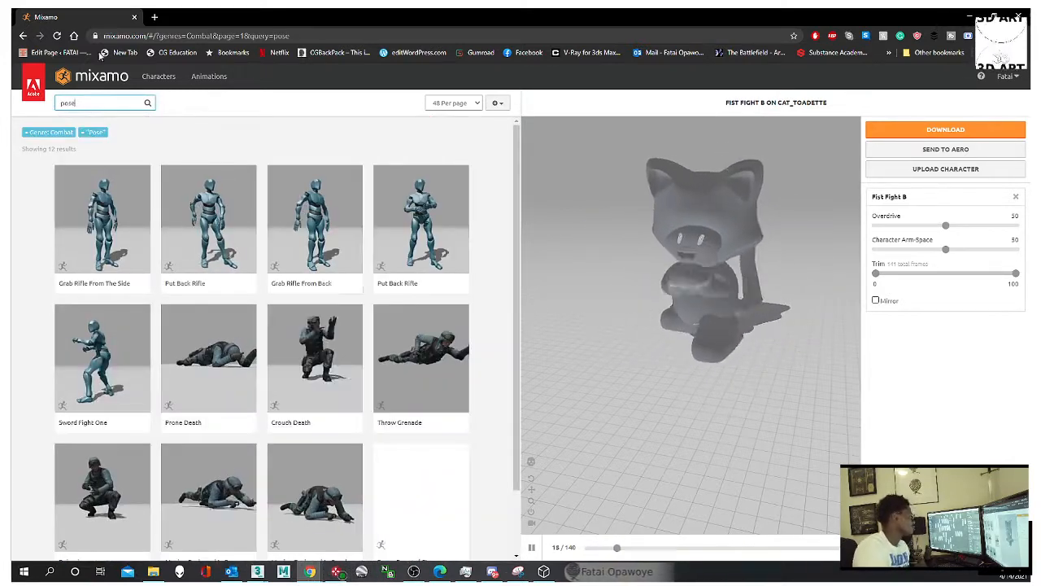
# Step: Look through the combat pose animations and remove the Combat genre filter from the search
pyautogui.scroll(-2, 122, 166)
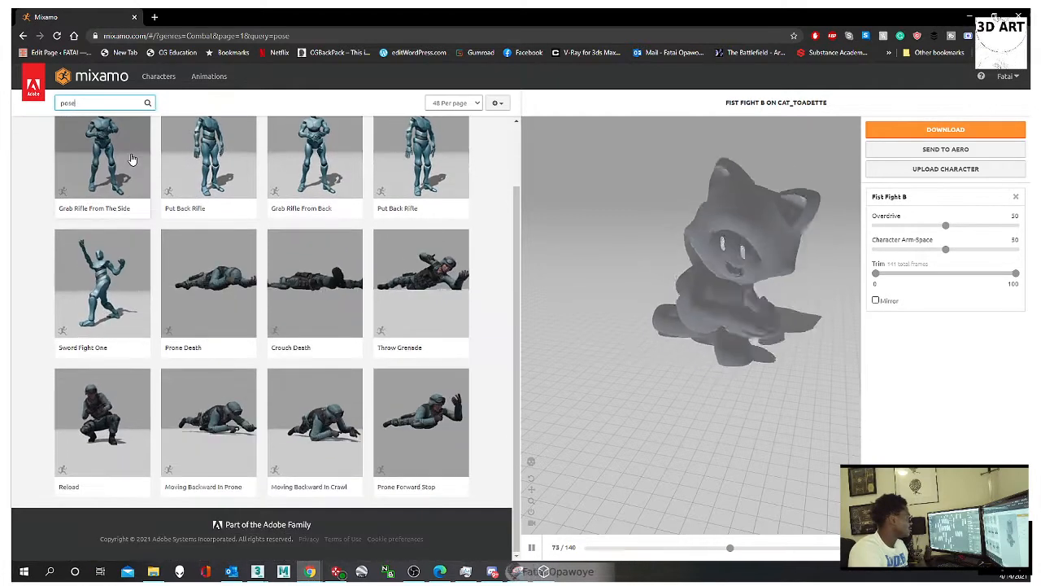
pyautogui.scroll(1, 256, 332)
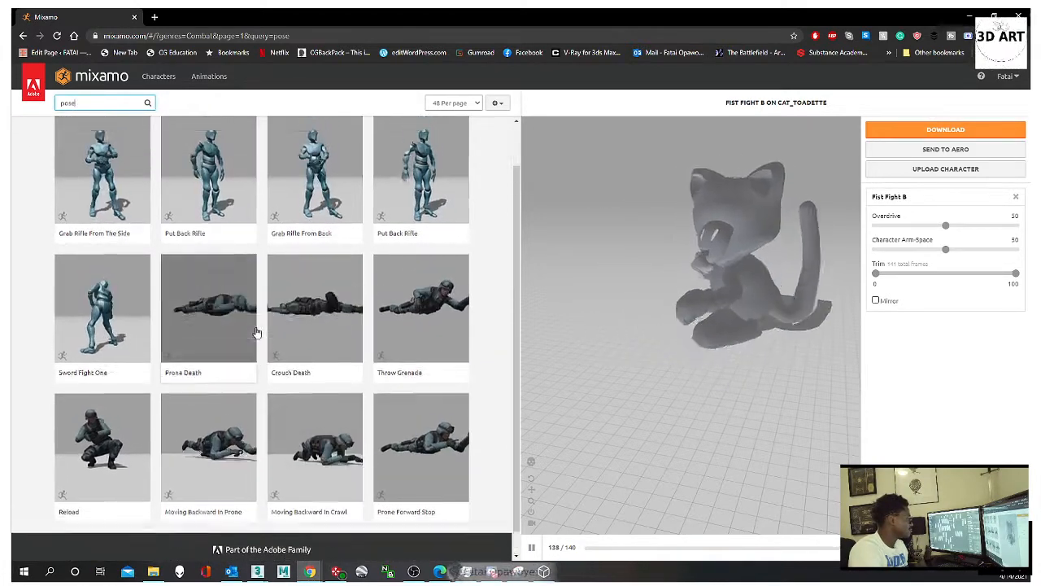
pyautogui.scroll(2, 256, 331)
pyautogui.click(64, 103)
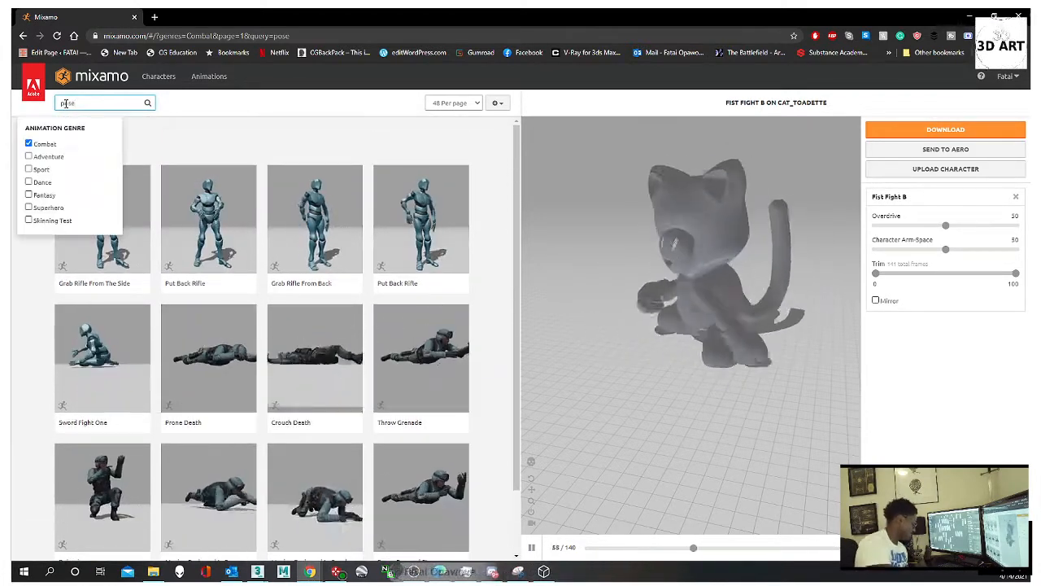
pyautogui.click(28, 143)
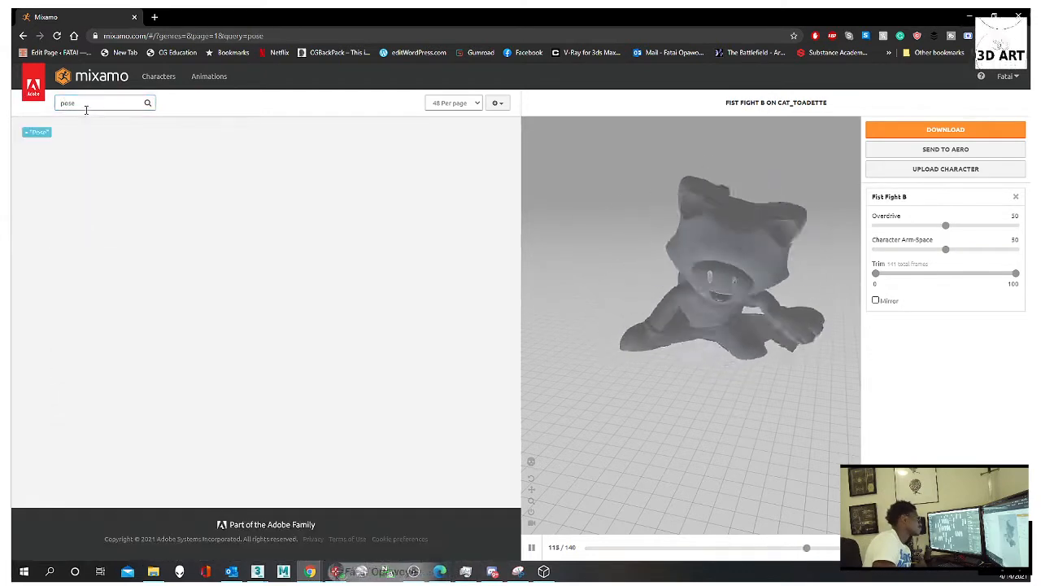
# Step: Search the animation library for "tpose" and browse down through the pose results
pyautogui.click(69, 102)
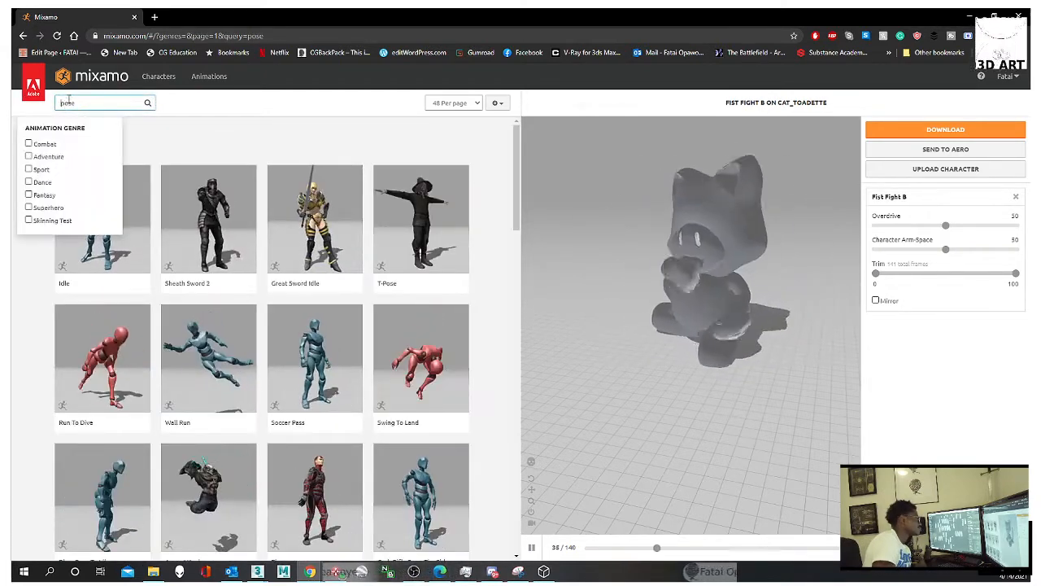
pyautogui.write('tpose')
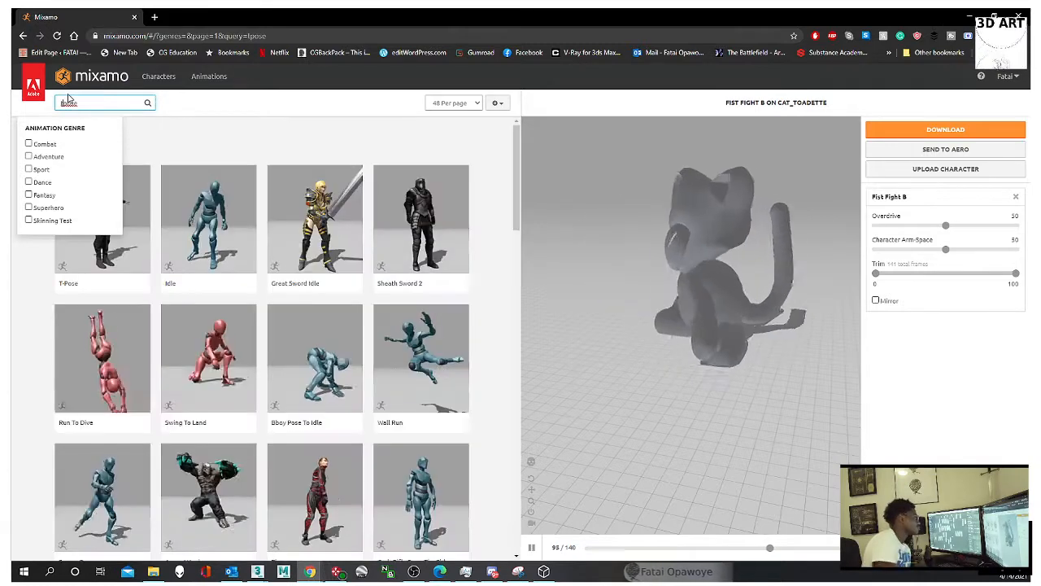
pyautogui.scroll(-5, 350, 237)
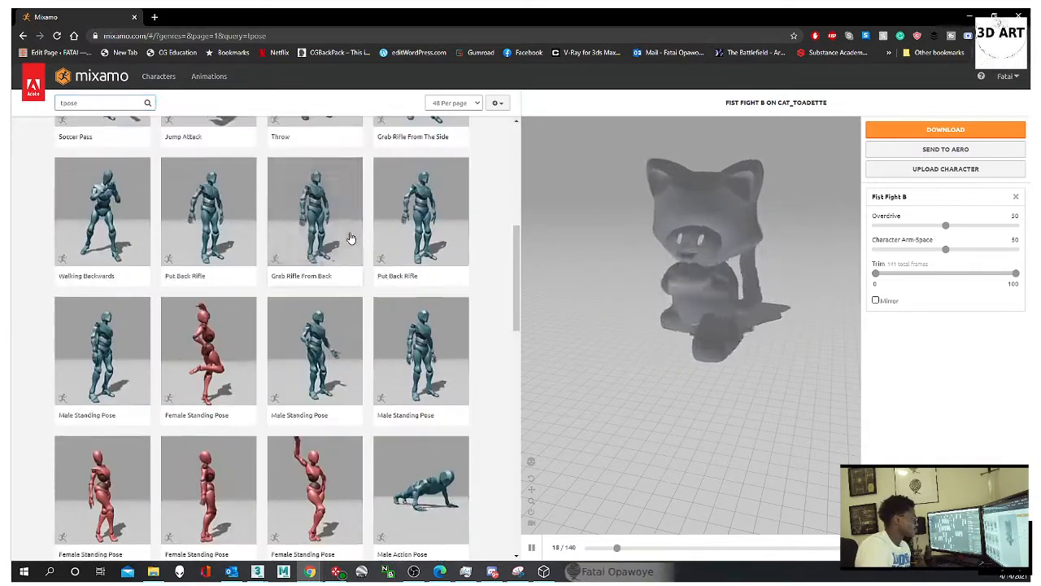
pyautogui.scroll(-10, 349, 238)
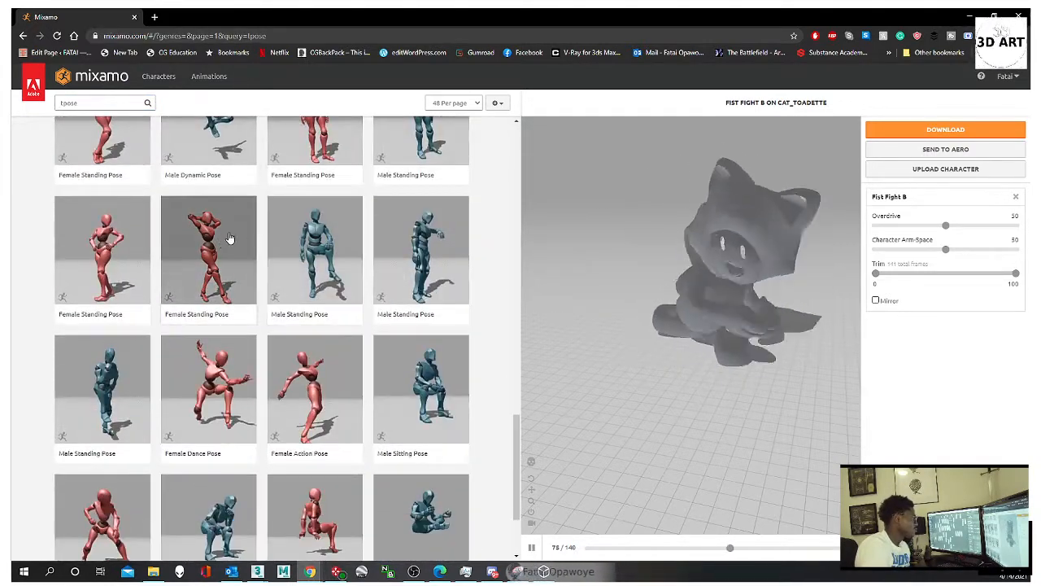
# Step: Try the attacking Female Action Pose, the Female Dance Pose and the Female Sitting Pose on the character
pyautogui.click(332, 372)
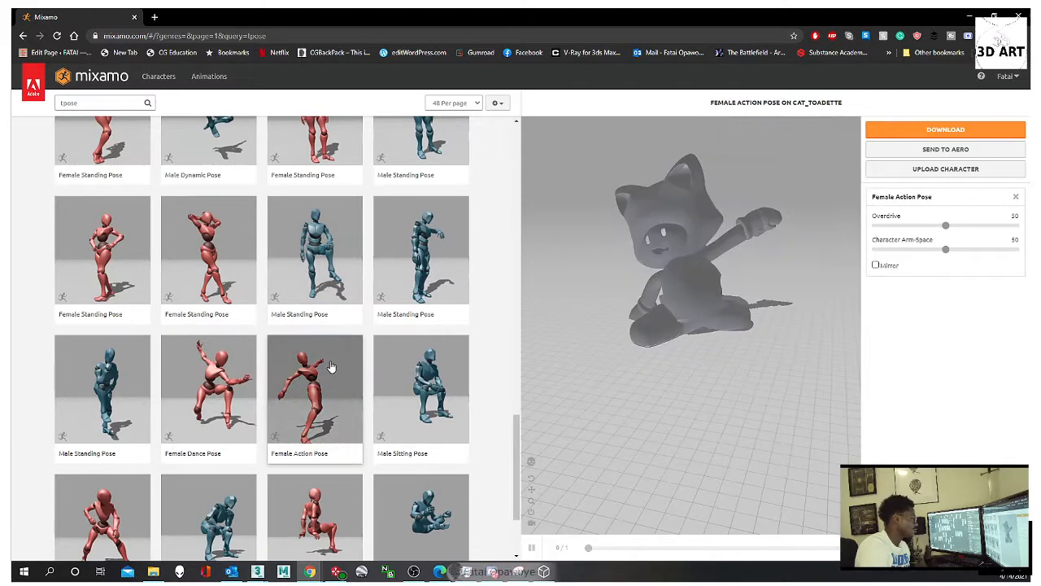
pyautogui.click(208, 383)
pyautogui.scroll(-1, 379, 383)
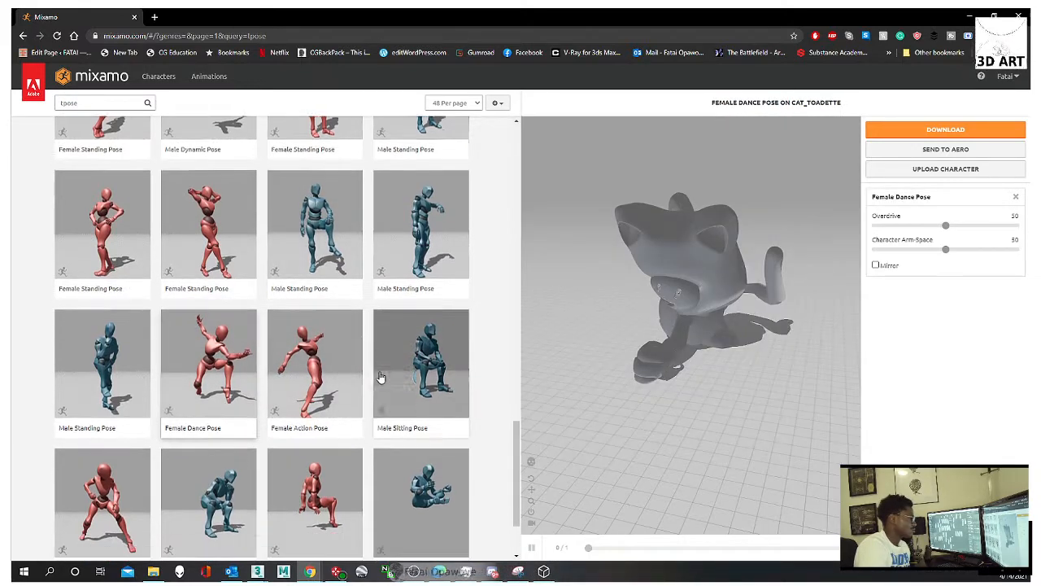
pyautogui.click(409, 334)
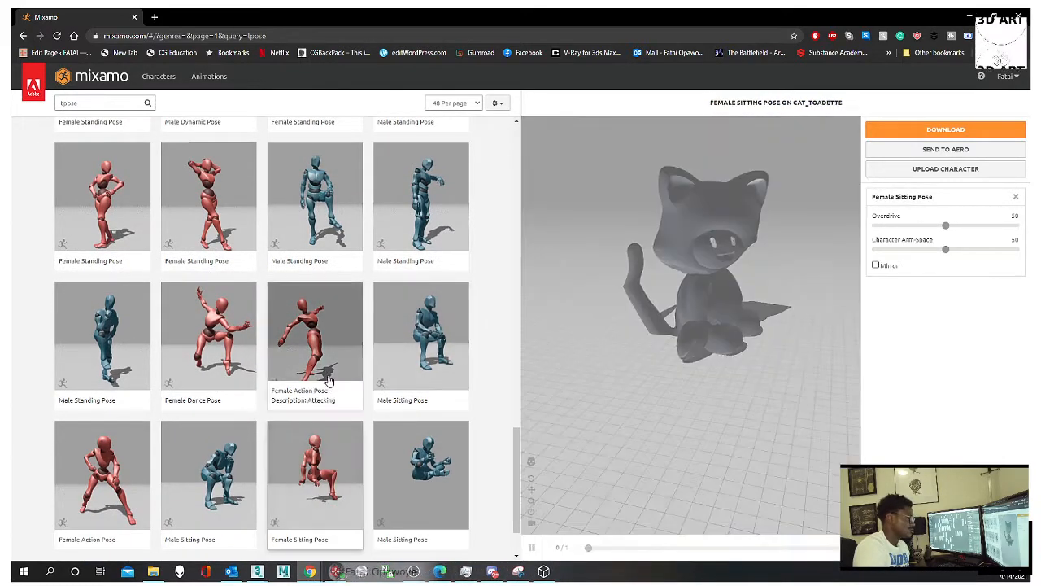
pyautogui.scroll(-2, 325, 372)
# Step: Try the three Male Sitting Poses and the wide-stance Female Action Pose on the character, viewing it from a lower angle
pyautogui.click(232, 402)
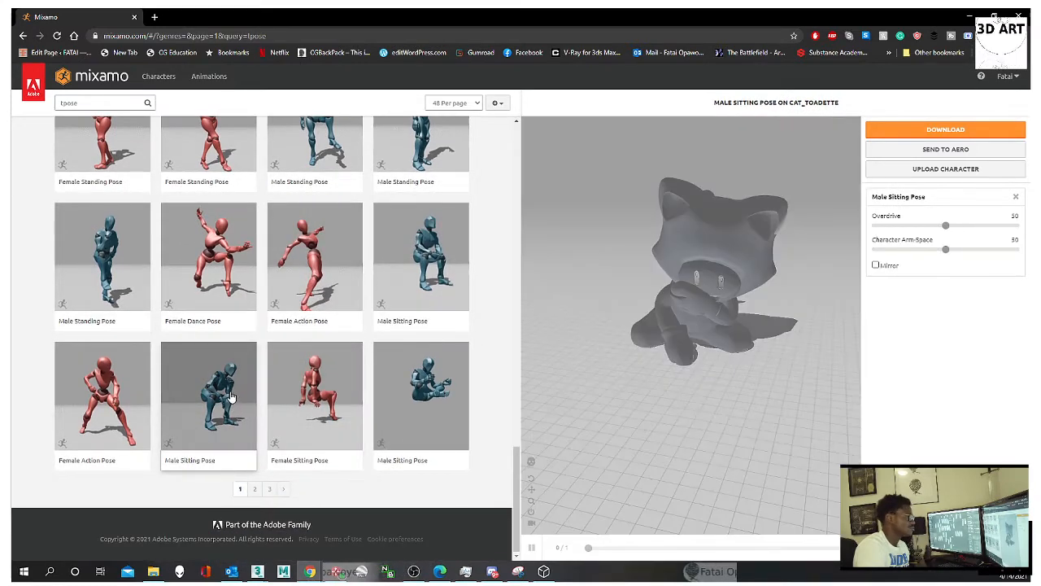
pyautogui.moveTo(762, 258); pyautogui.dragTo(692, 258)
pyautogui.click(421, 390)
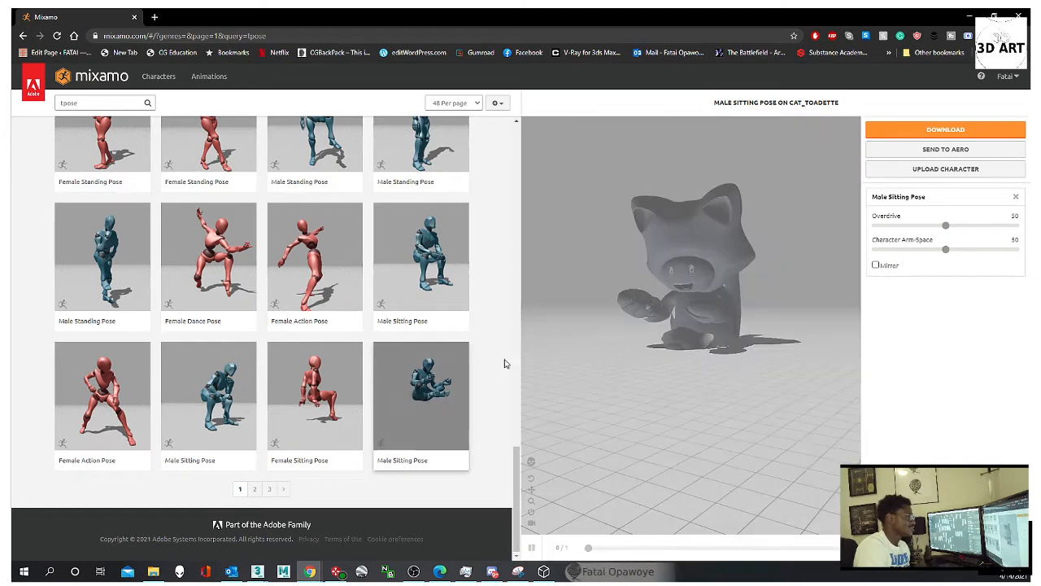
pyautogui.click(420, 256)
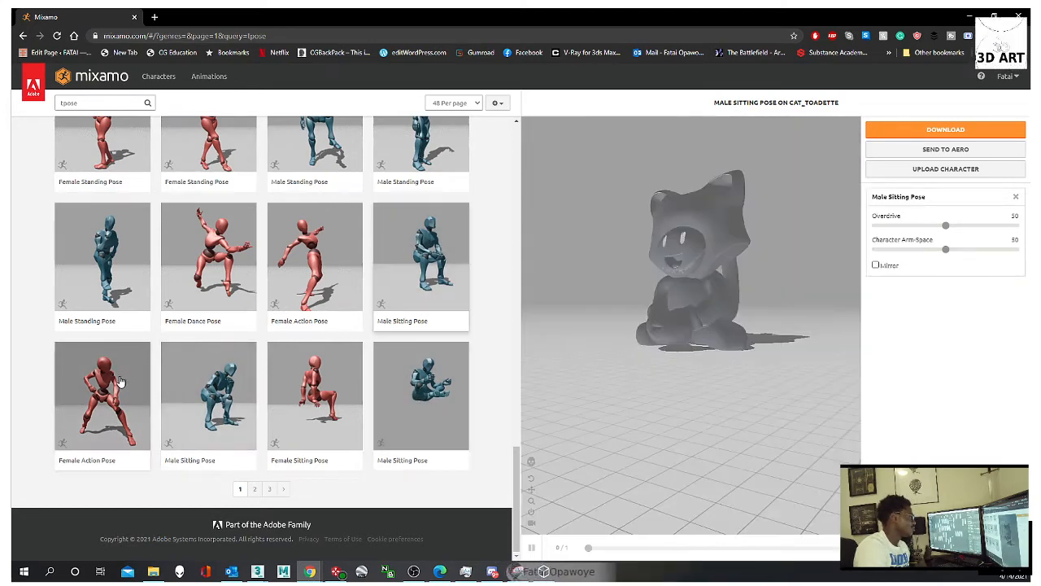
pyautogui.click(116, 382)
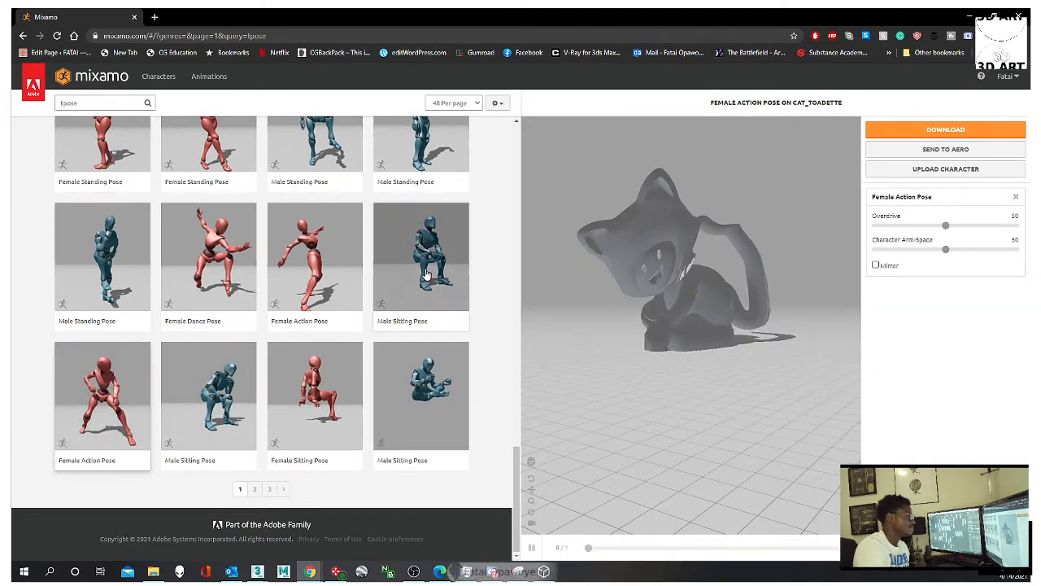
# Step: Try the arm-raised Male Standing Pose and the leaping Male Dynamic Pose on the character, inspecting each from different angles
pyautogui.scroll(1, 420, 296)
pyautogui.scroll(3, 420, 297)
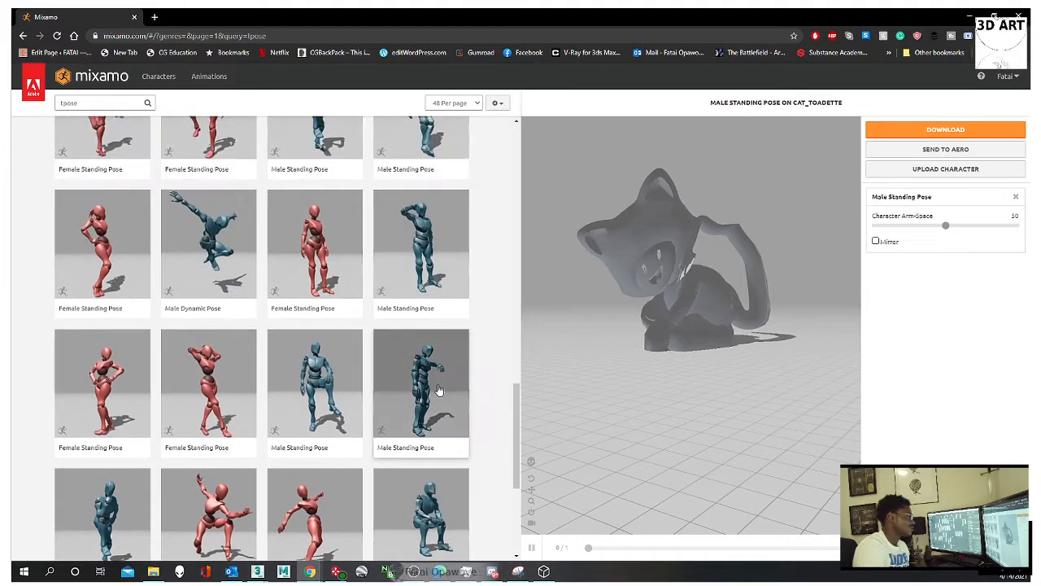
pyautogui.moveTo(716, 304); pyautogui.dragTo(543, 246)
pyautogui.scroll(2, 341, 228)
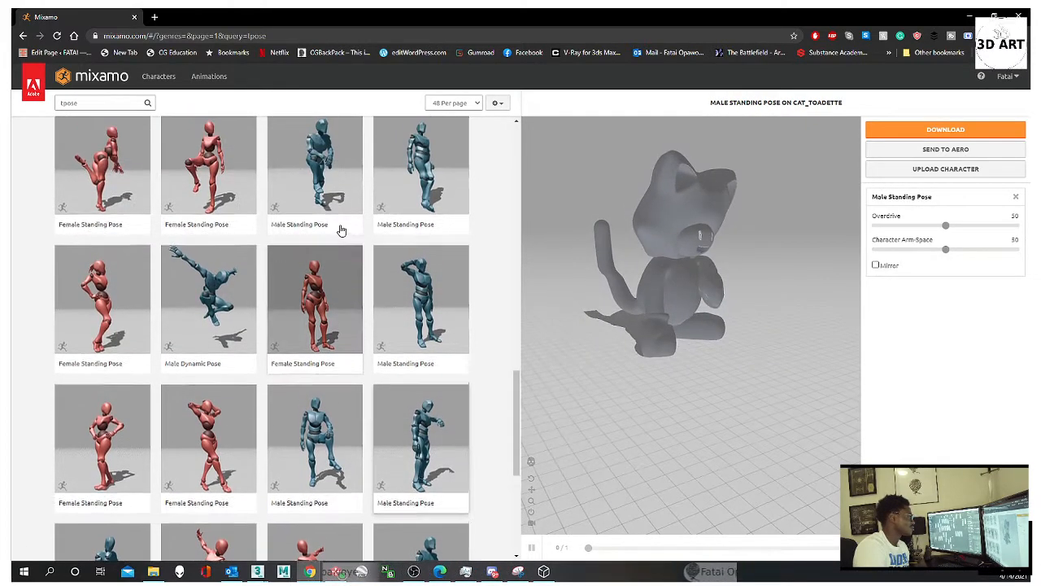
pyautogui.click(217, 337)
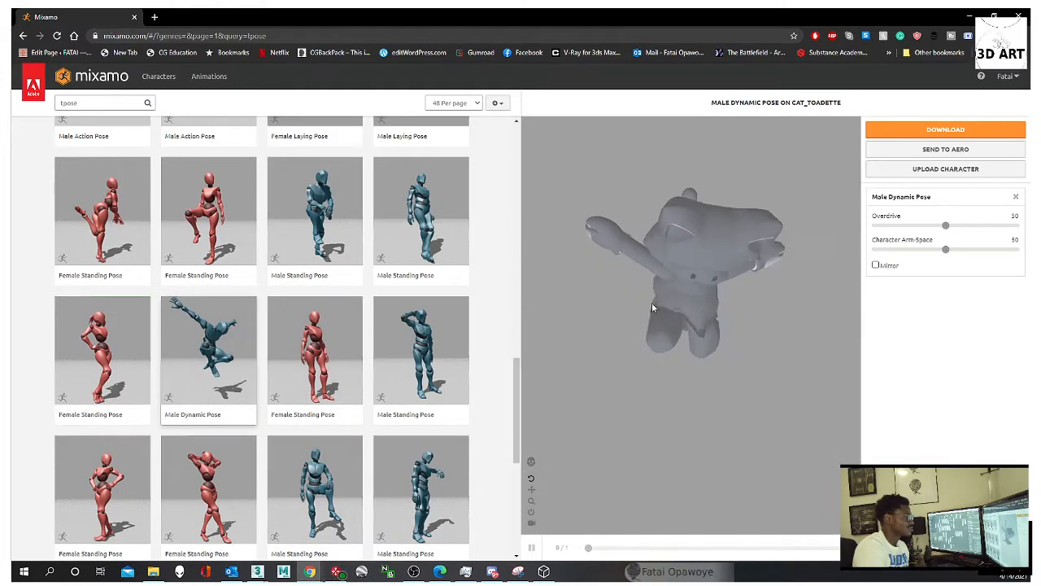
pyautogui.moveTo(638, 296); pyautogui.dragTo(636, 277)
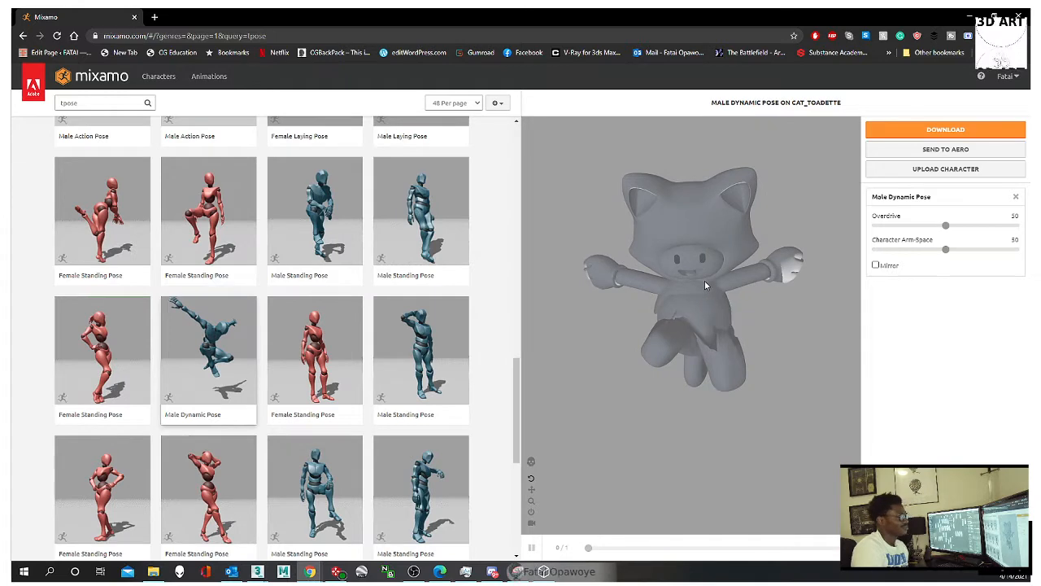
pyautogui.scroll(2, 705, 281)
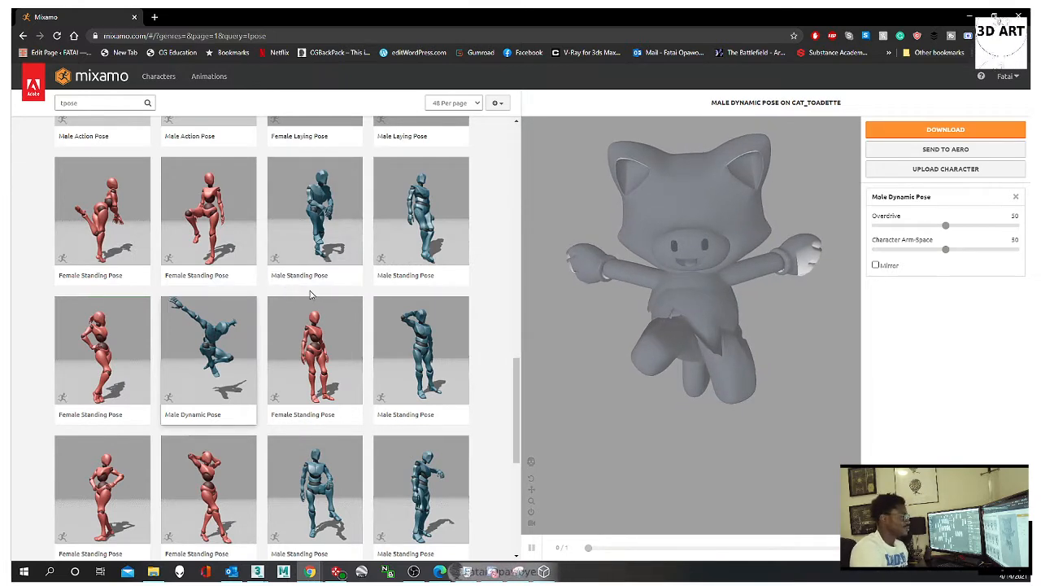
# Step: Apply the crawling Male Action Pose with the outstretched arm to the character and inspect it up close
pyautogui.scroll(3, 310, 295)
pyautogui.scroll(1, 327, 285)
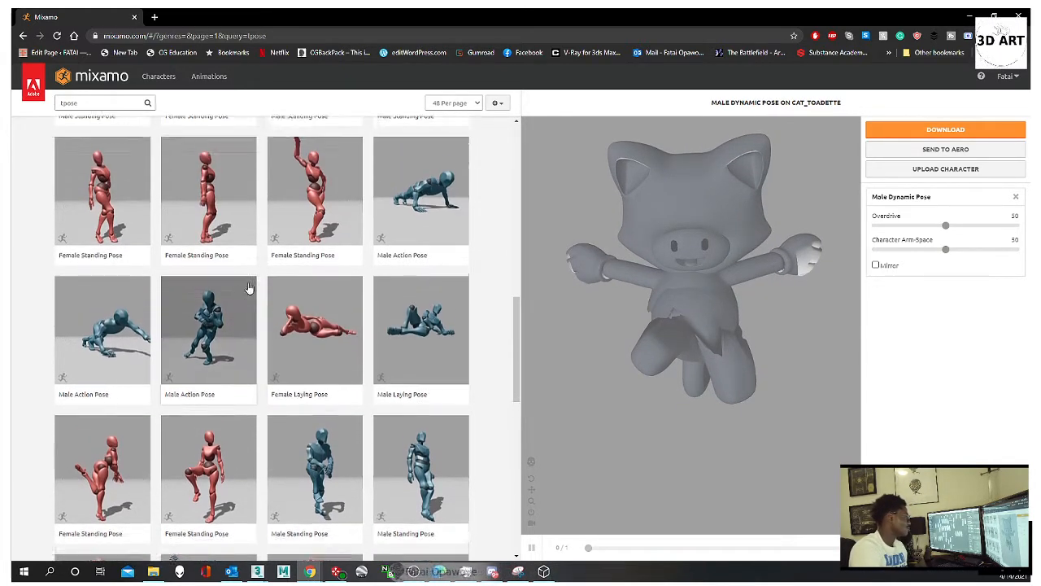
pyautogui.click(106, 333)
pyautogui.moveTo(746, 301); pyautogui.dragTo(761, 353)
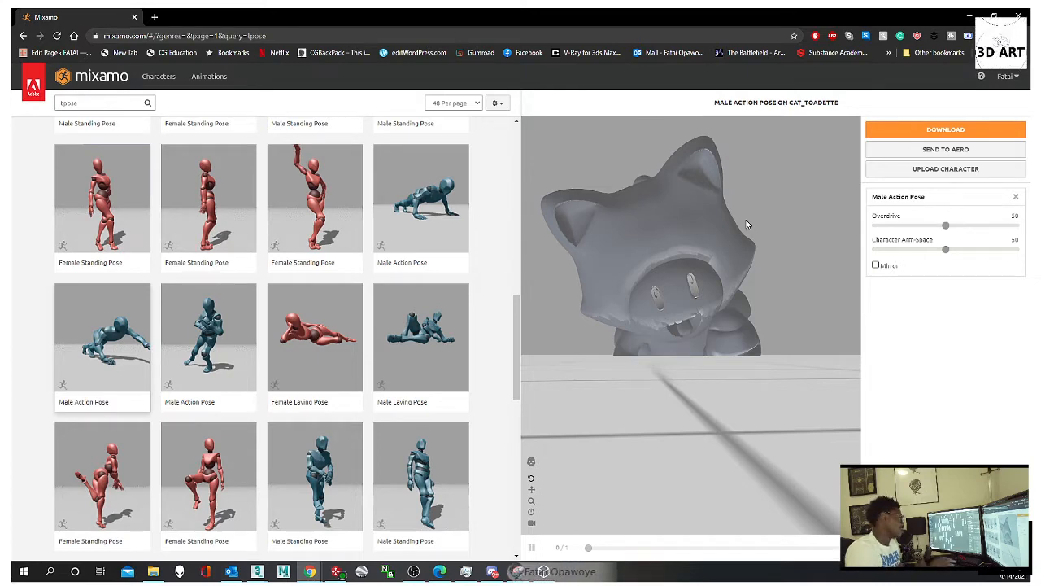
# Step: Open YouTube in a new browser tab and search it for "lil 3d- we up"
pyautogui.click(154, 17)
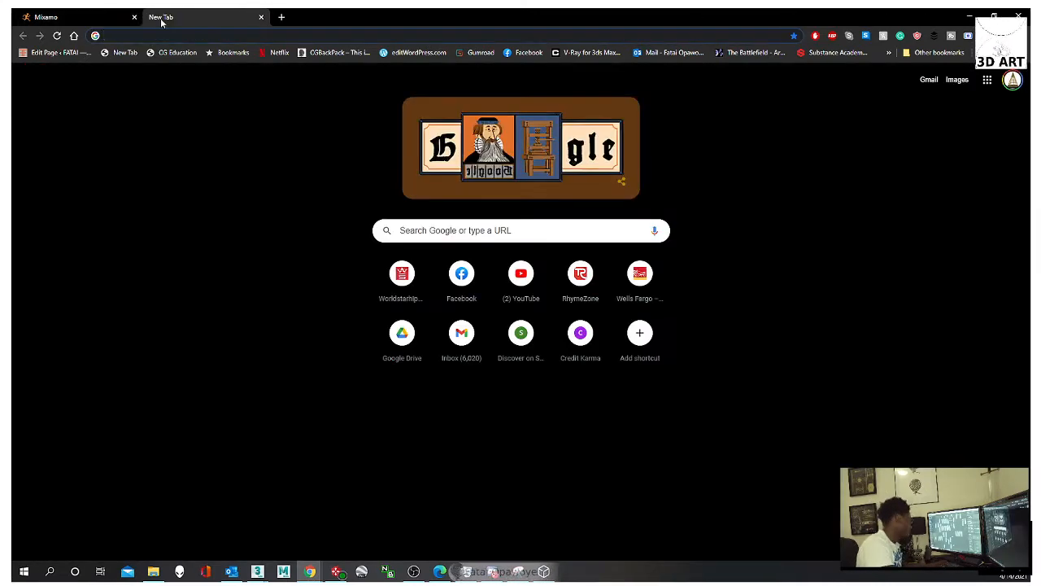
pyautogui.write('you')
pyautogui.press('Return')
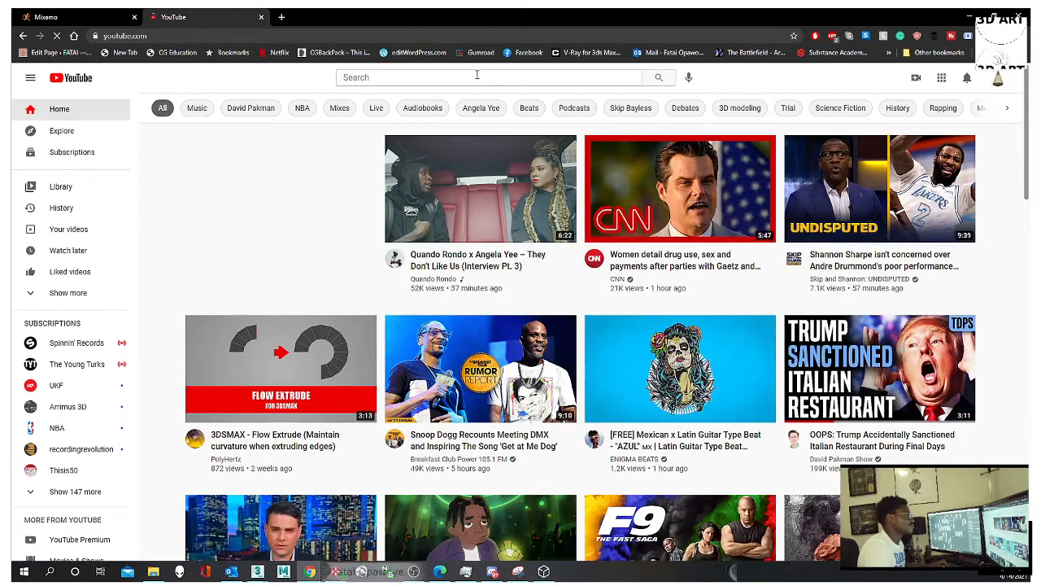
pyautogui.click(478, 76)
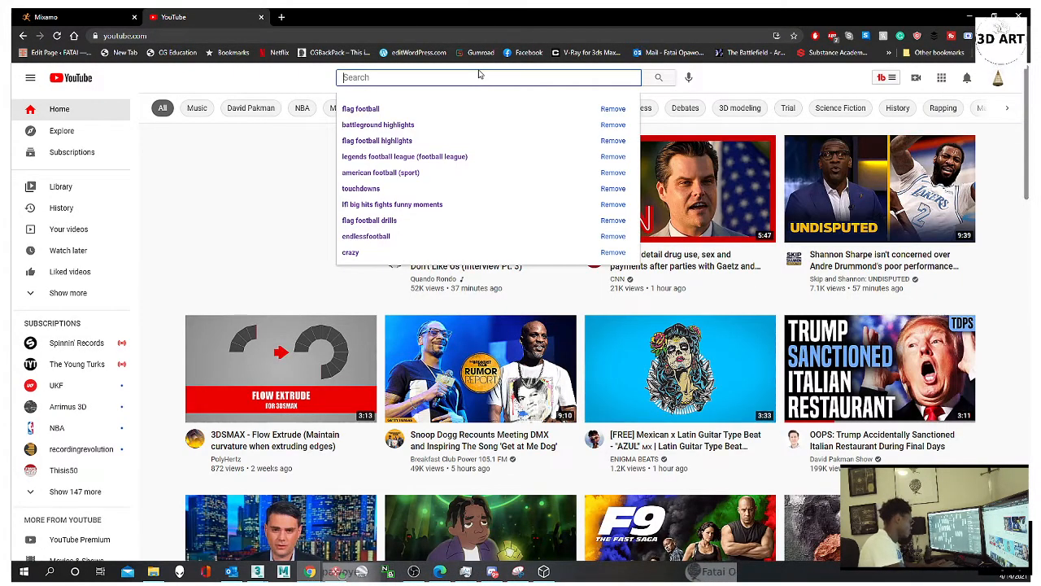
pyautogui.write('lil')
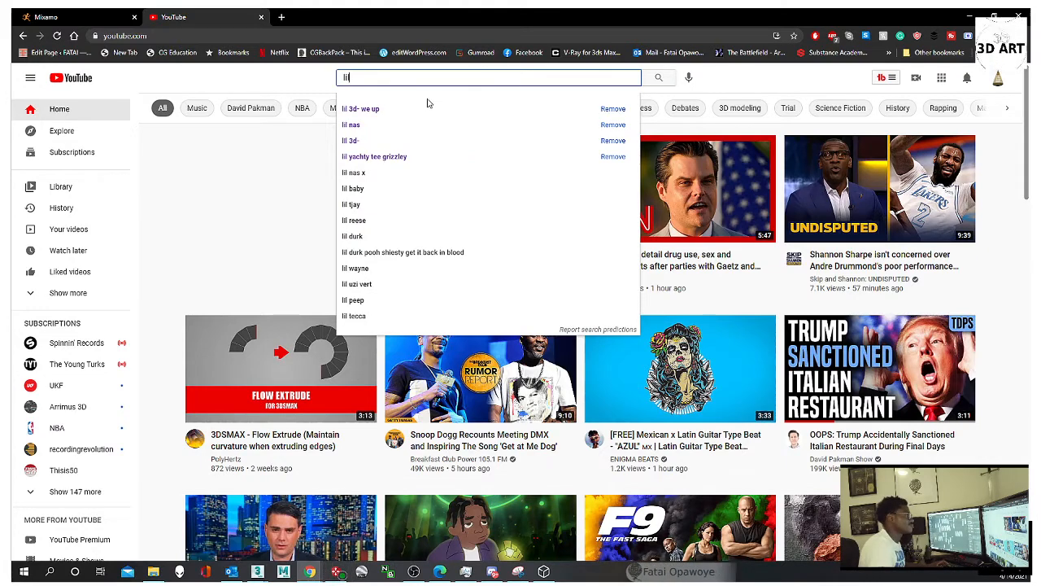
pyautogui.click(429, 105)
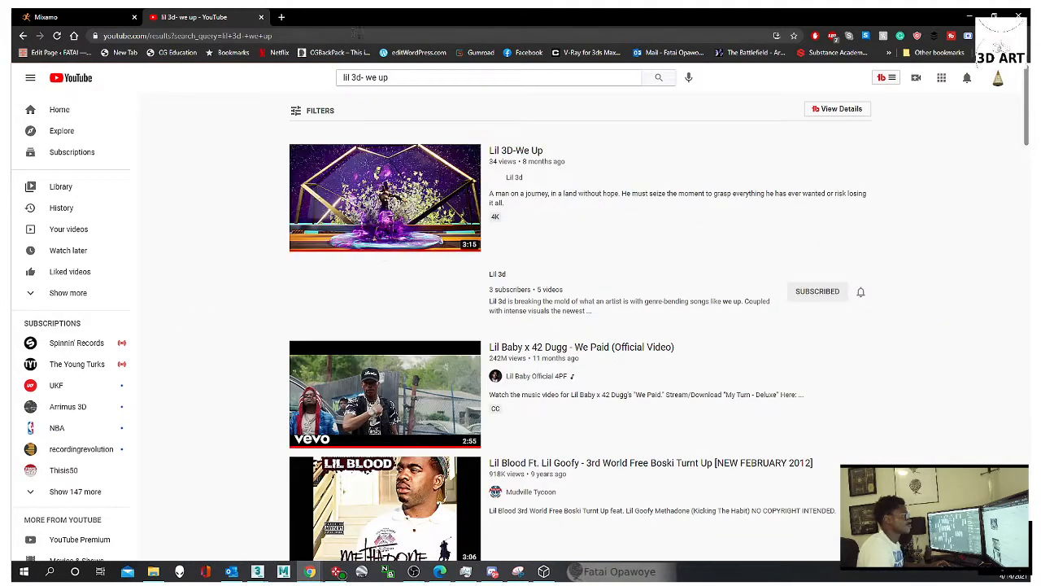
# Step: Watch the "Lil 3D-We Up" video in full screen with its sound muted, skipping slightly ahead, and leave full screen
pyautogui.click(361, 165)
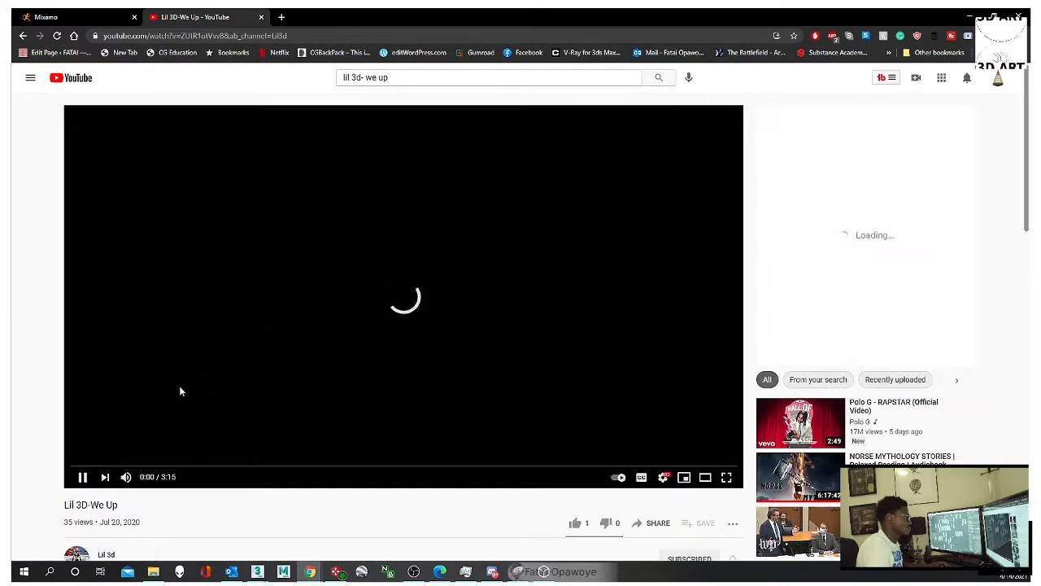
pyautogui.click(143, 478)
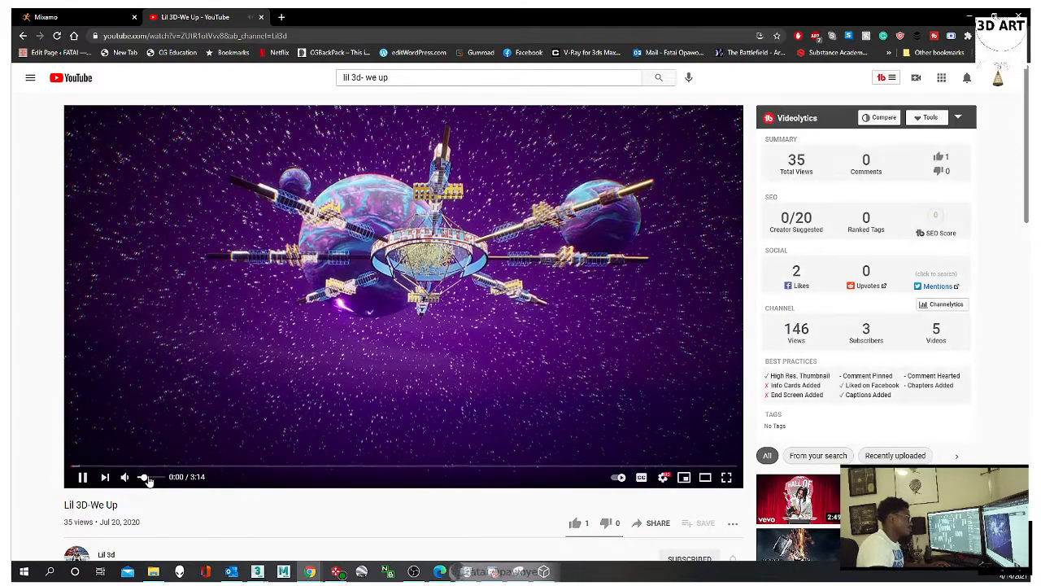
pyautogui.click(728, 477)
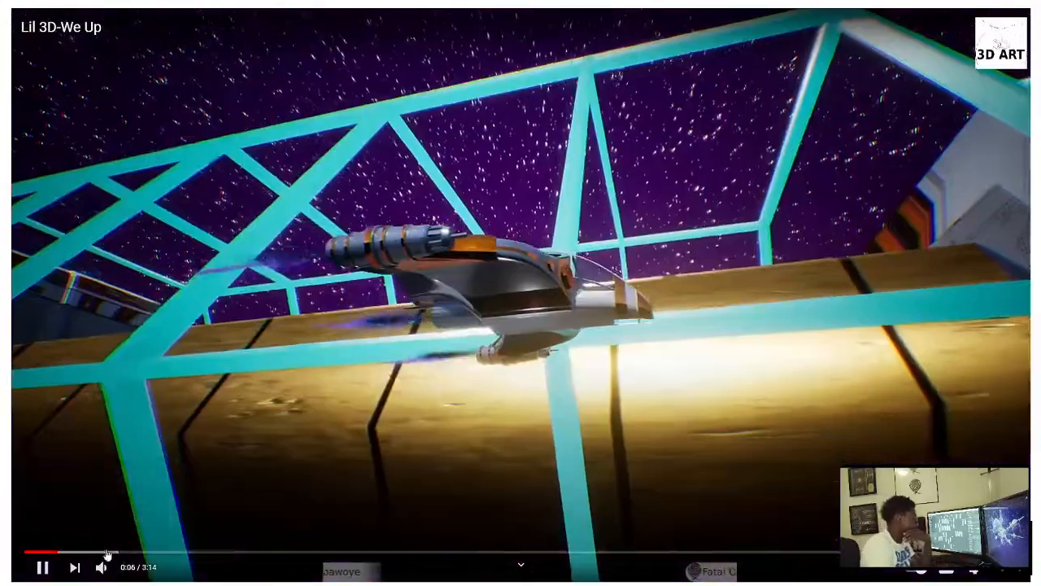
pyautogui.moveTo(121, 572)
pyautogui.moveTo(124, 569); pyautogui.dragTo(119, 568)
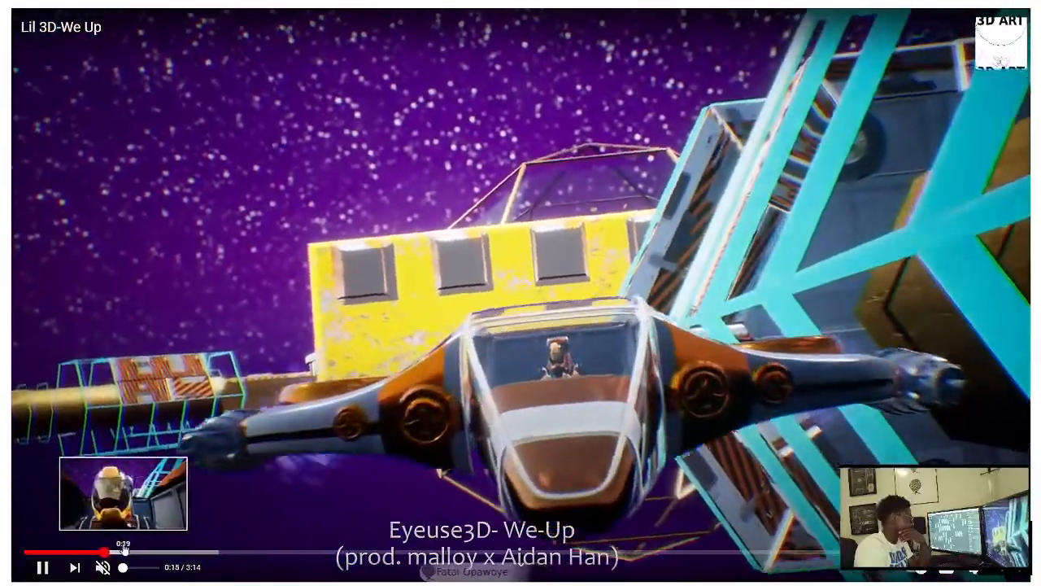
pyautogui.click(123, 551)
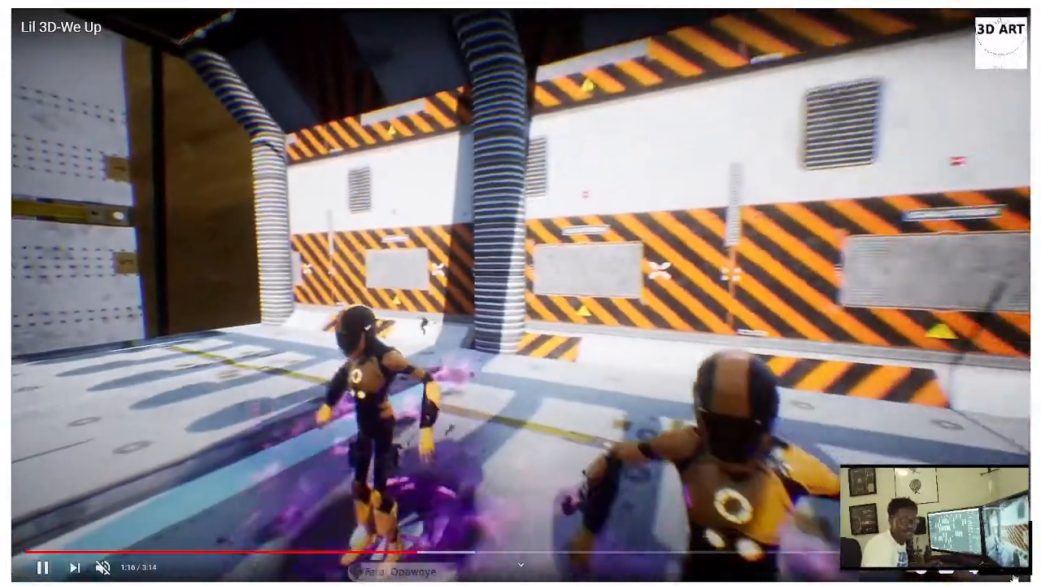
pyautogui.click(1015, 576)
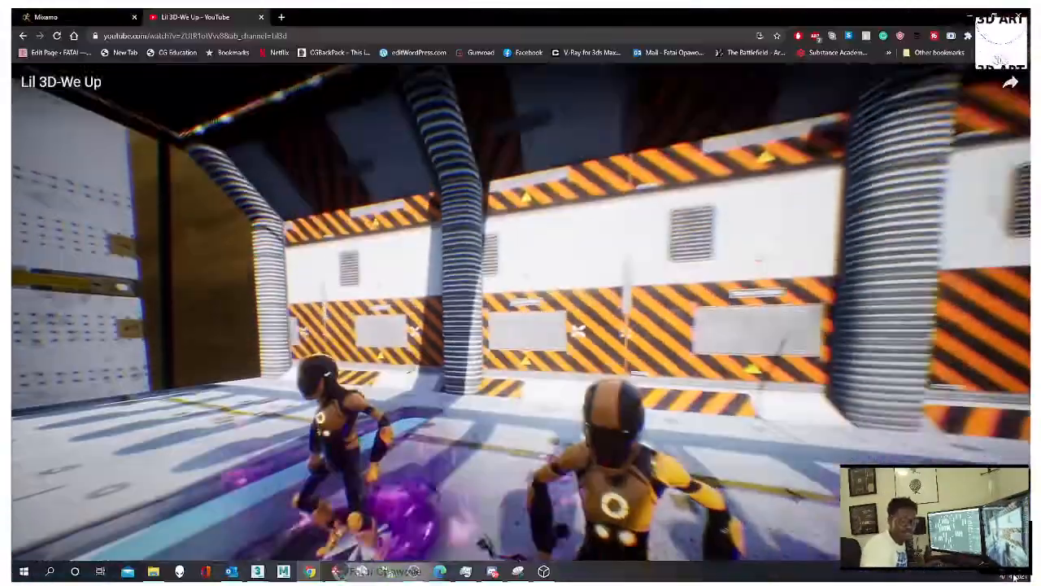
# Step: Return to Mixamo and download the Male Action Pose character as FBX Binary with skin, 30 frames per second and no keyframe reduction
pyautogui.click(86, 16)
pyautogui.moveTo(705, 340); pyautogui.dragTo(735, 297)
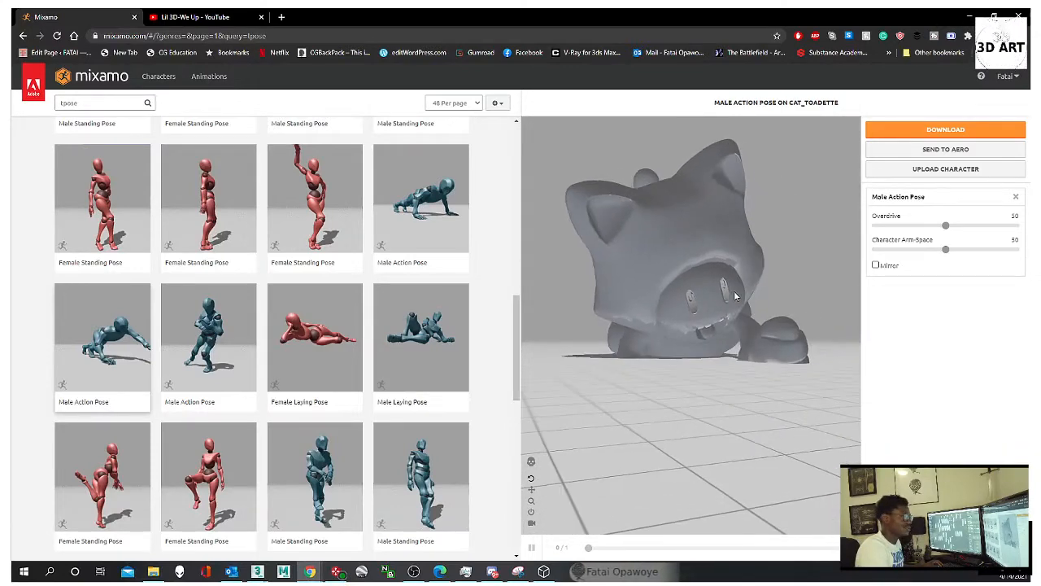
pyautogui.click(918, 132)
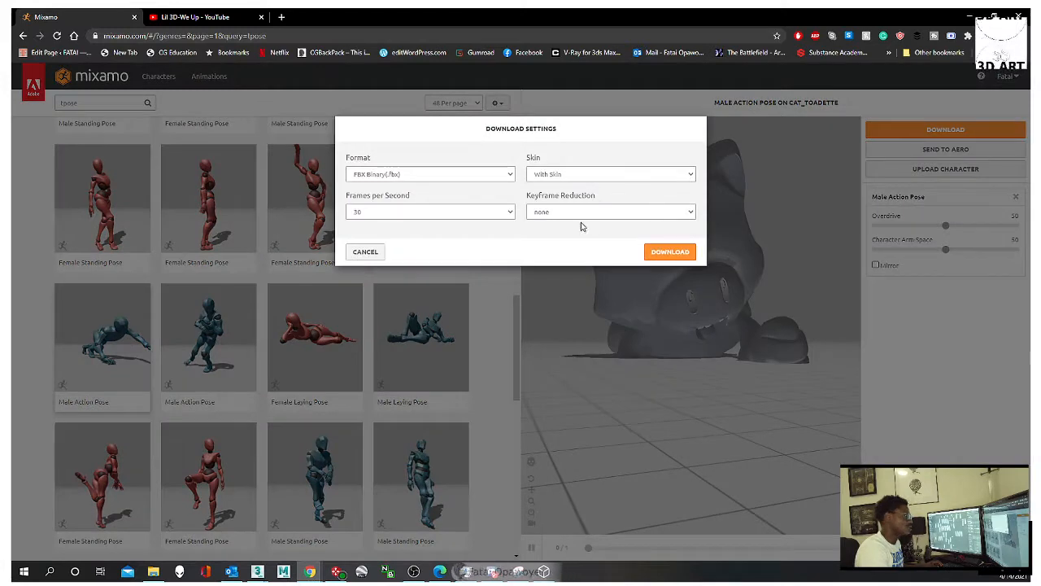
pyautogui.click(669, 252)
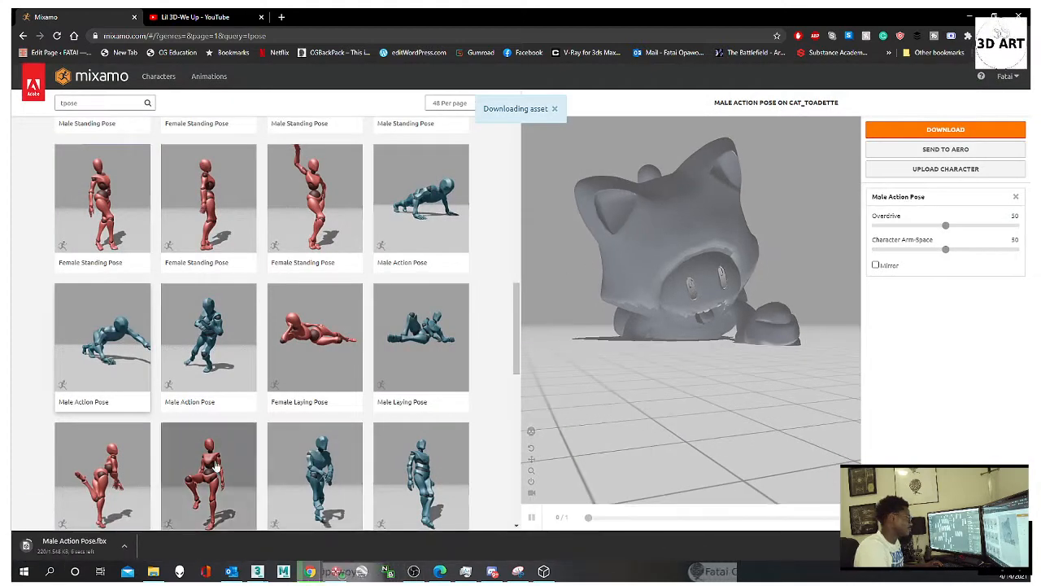
# Step: Switch to the Mario_Level scene in 3ds Max and merge the Male Action Pose FBX from the Downloads folder, browsing all file types
pyautogui.moveTo(259, 575)
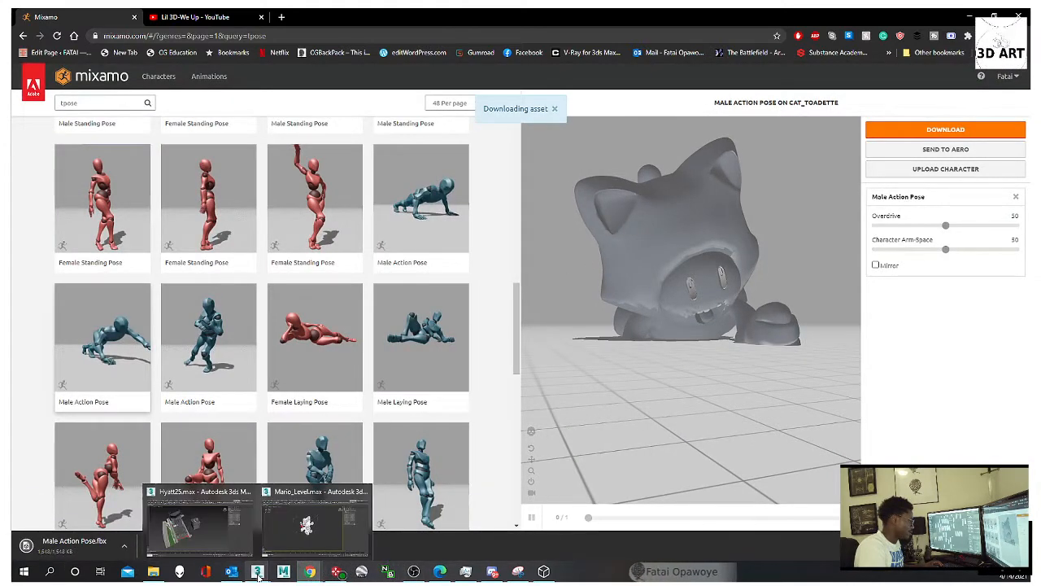
pyautogui.click(314, 521)
pyautogui.keyDown('alt'); pyautogui.moveTo(416, 379); pyautogui.dragTo(368, 378, button='middle'); pyautogui.keyUp('alt')
pyautogui.click(368, 378)
pyautogui.click(23, 25)
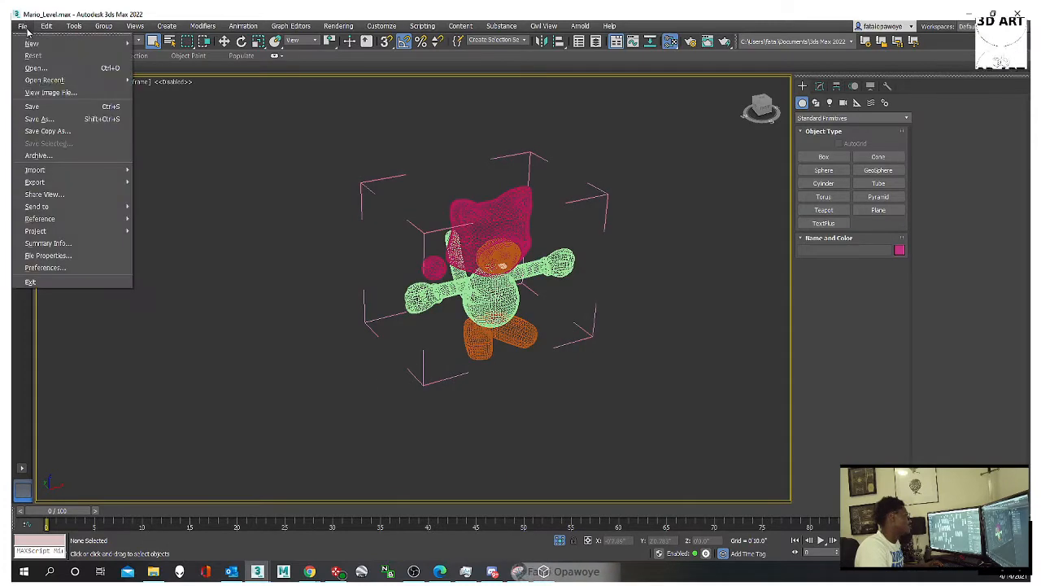
pyautogui.moveTo(70, 170)
pyautogui.click(178, 184)
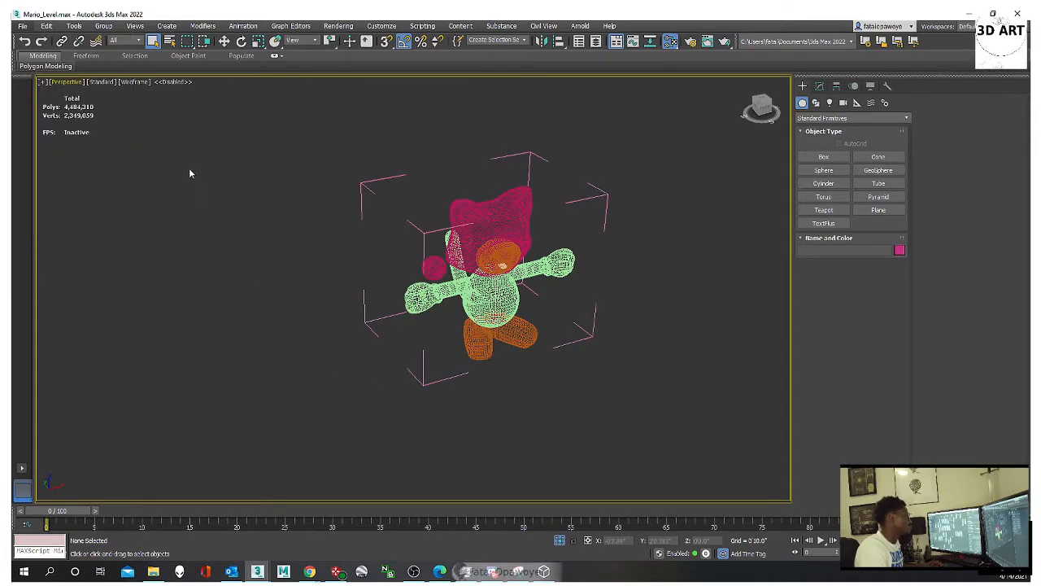
pyautogui.click(163, 143)
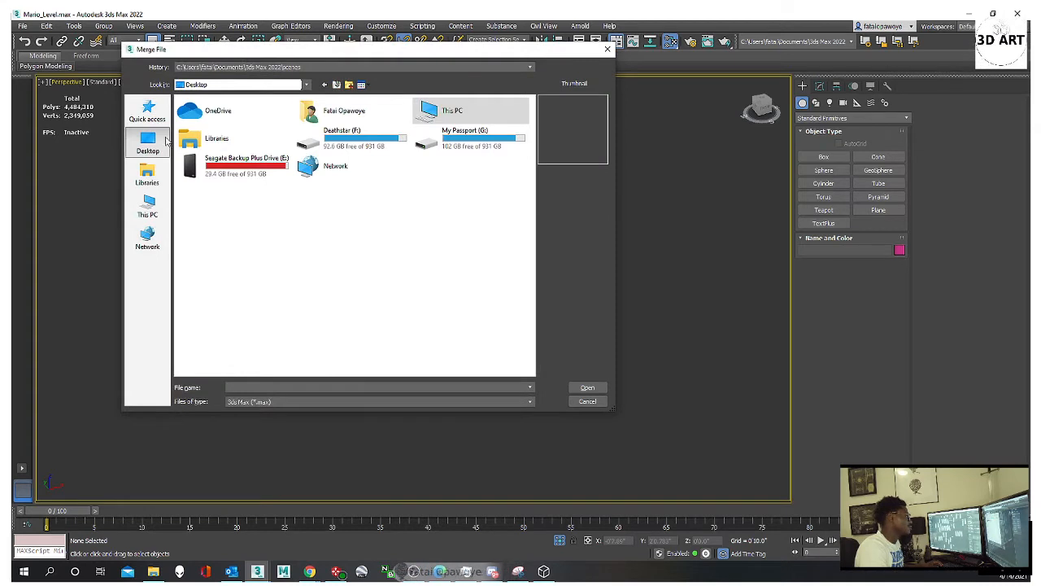
pyautogui.doubleClick(327, 114)
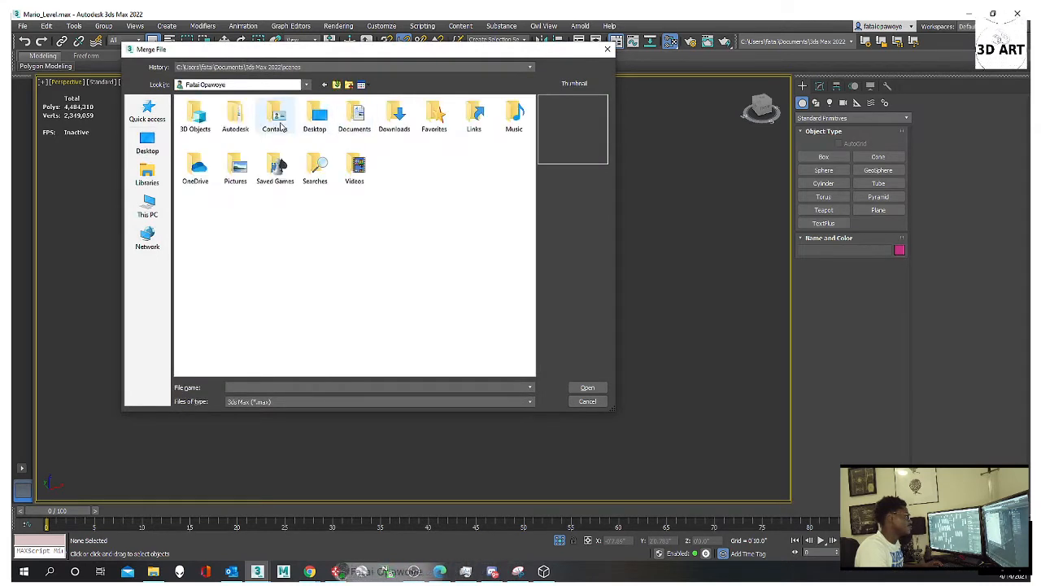
pyautogui.doubleClick(392, 118)
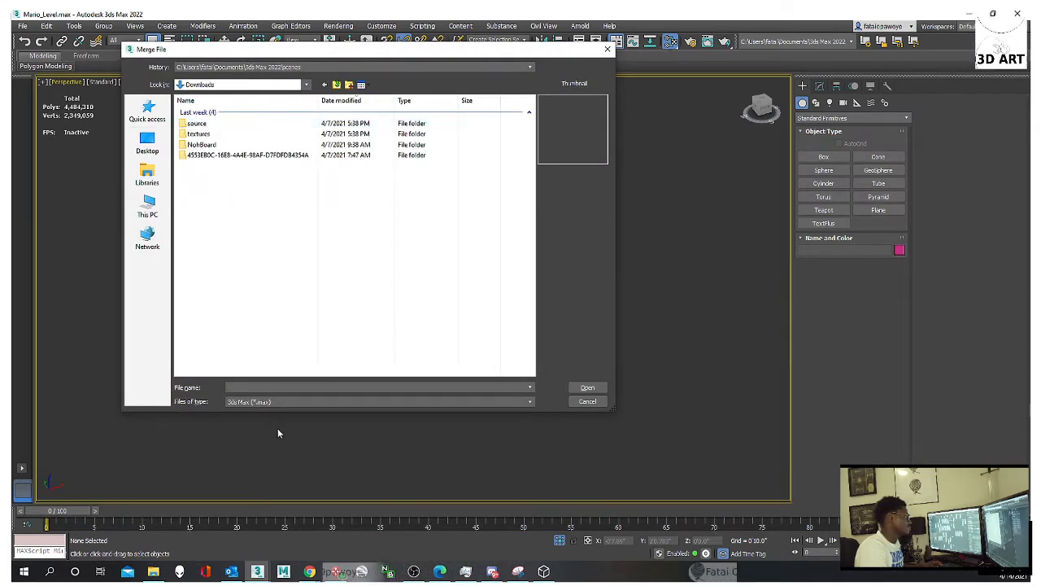
pyautogui.click(246, 427)
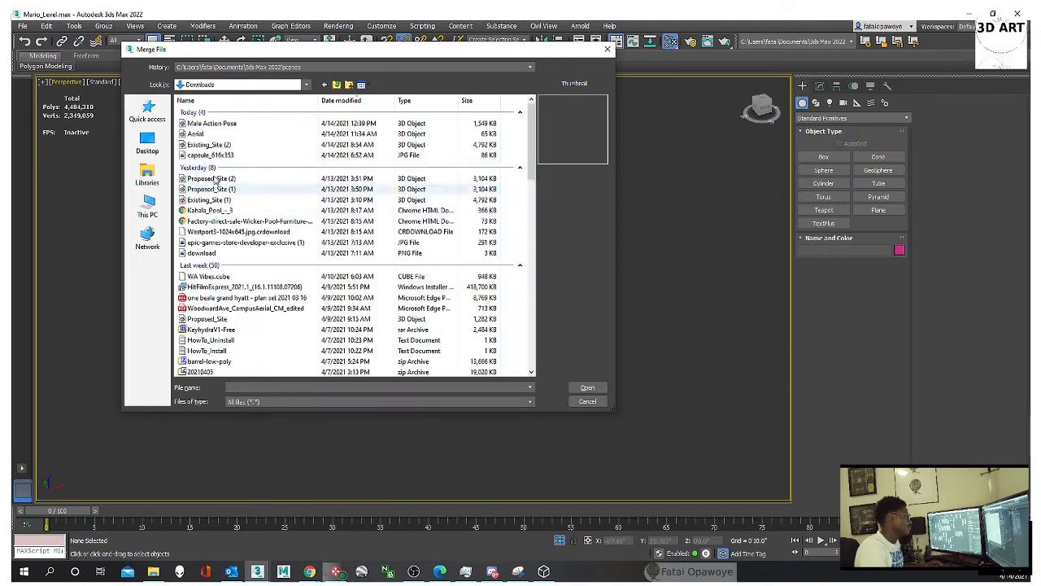
pyautogui.doubleClick(217, 124)
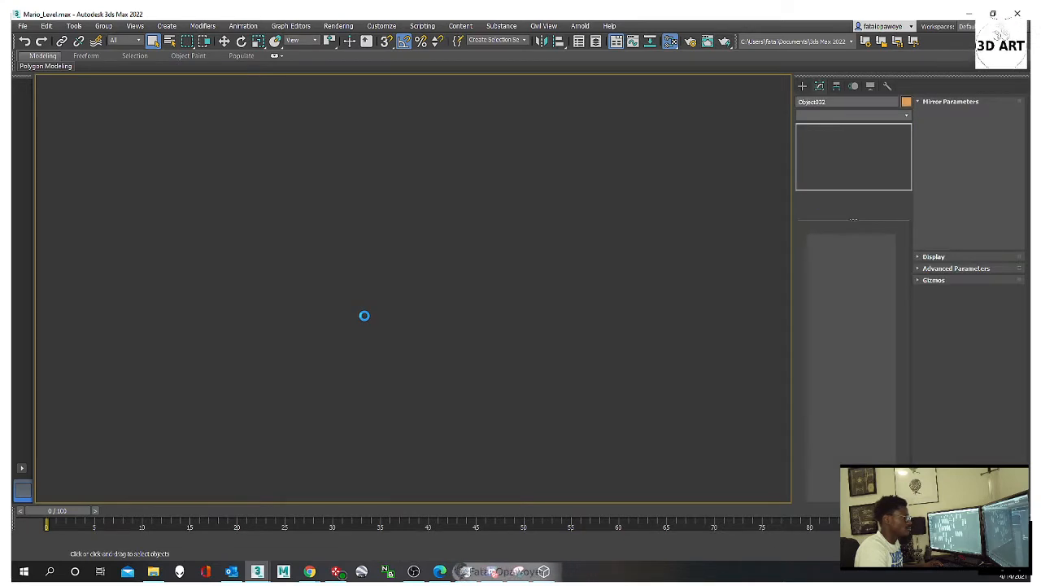
# Step: Isolate the imported character, clear the selection and switch the viewport from wireframe to shaded display
pyautogui.keyDown('alt'); pyautogui.moveTo(385, 316); pyautogui.dragTo(430, 274, button='middle'); pyautogui.keyUp('alt')
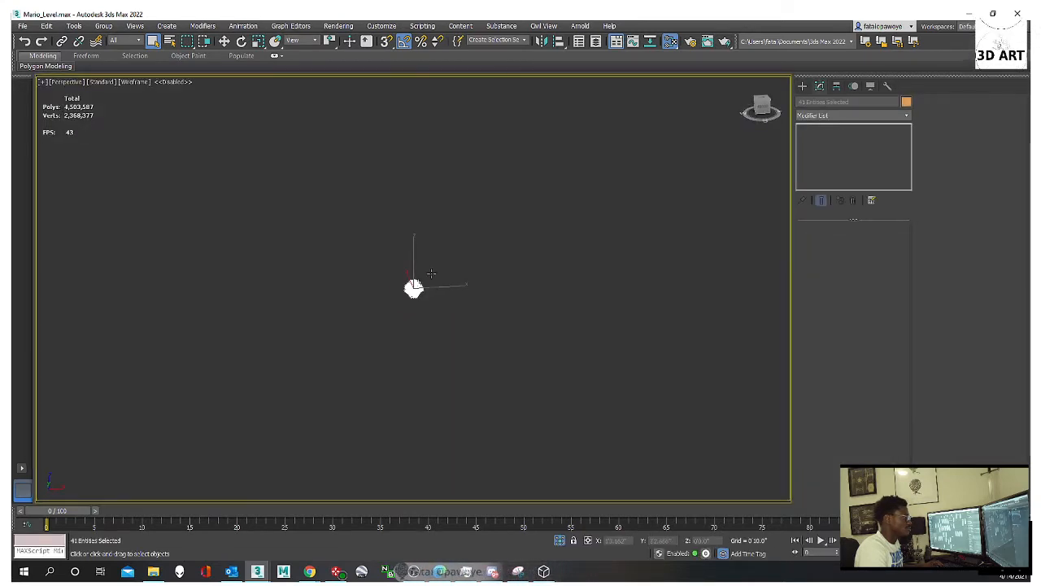
pyautogui.scroll(8, 363, 286)
pyautogui.moveTo(283, 217); pyautogui.dragTo(400, 273, button='middle')
pyautogui.scroll(-10, 396, 273)
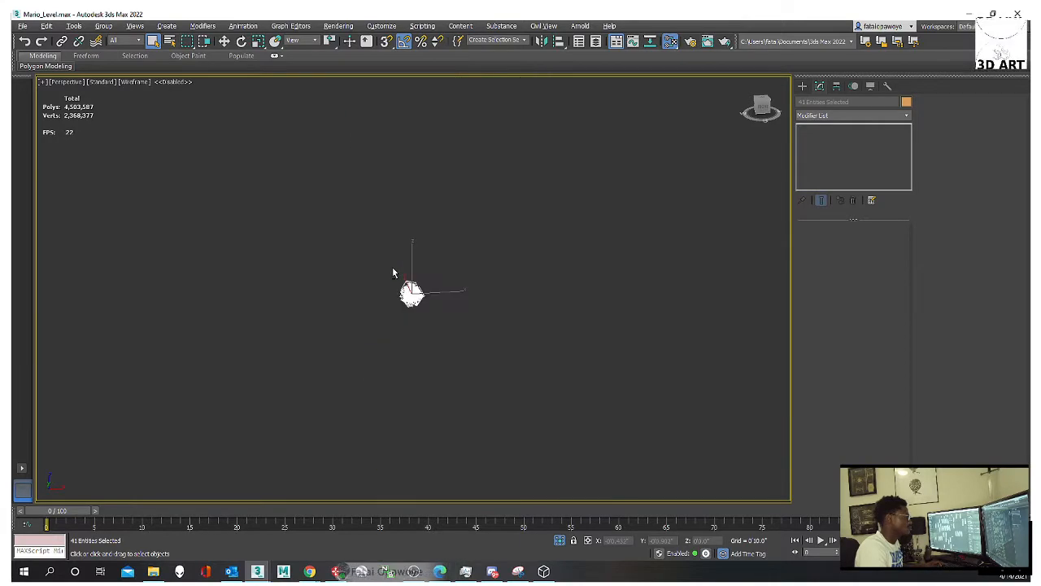
pyautogui.scroll(10, 398, 282)
pyautogui.scroll(-3, 506, 325)
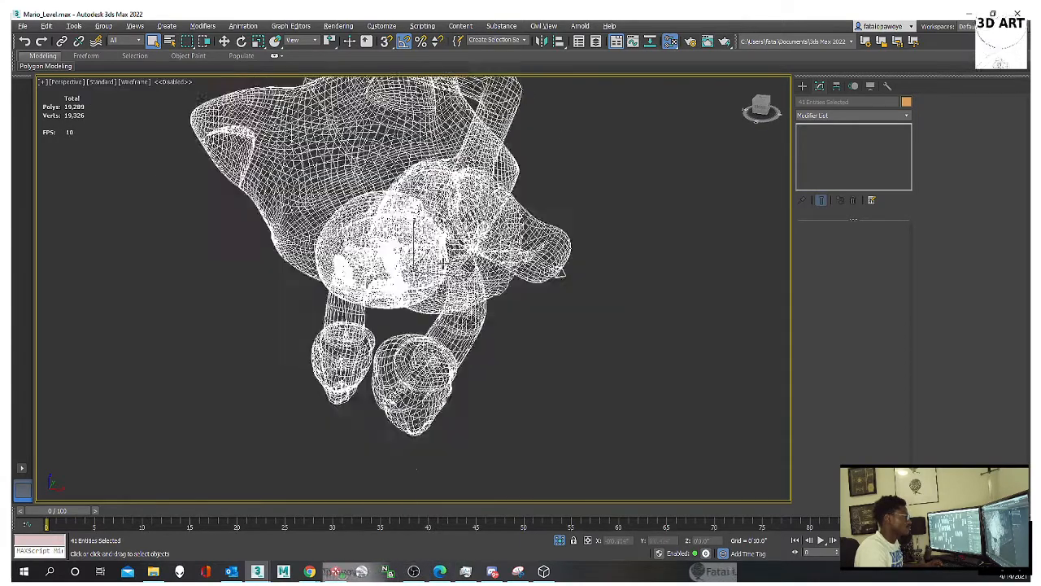
pyautogui.click(506, 325)
pyautogui.moveTo(501, 284); pyautogui.dragTo(489, 327, button='middle')
pyautogui.press('F3')
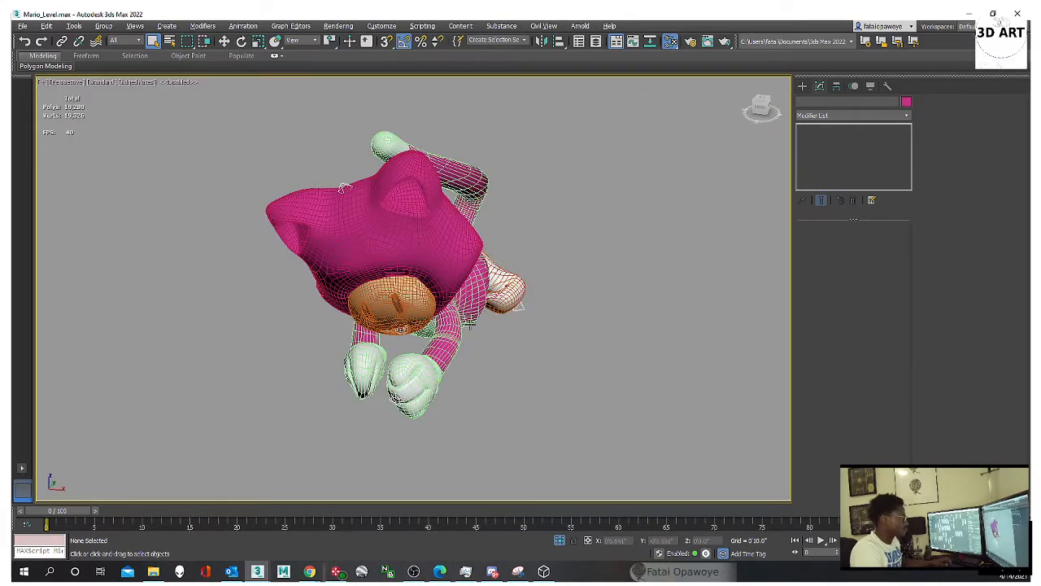
# Step: Hide the mesh edges and inspect the shaded character's pose from the front
pyautogui.moveTo(344, 187)
pyautogui.keyDown('alt'); pyautogui.mouseDown(button='middle')
pyautogui.moveTo(514, 296)
pyautogui.moveTo(488, 299)
pyautogui.moveTo(502, 253)
pyautogui.mouseUp(button='middle'); pyautogui.keyUp('alt')
pyautogui.press('F4')
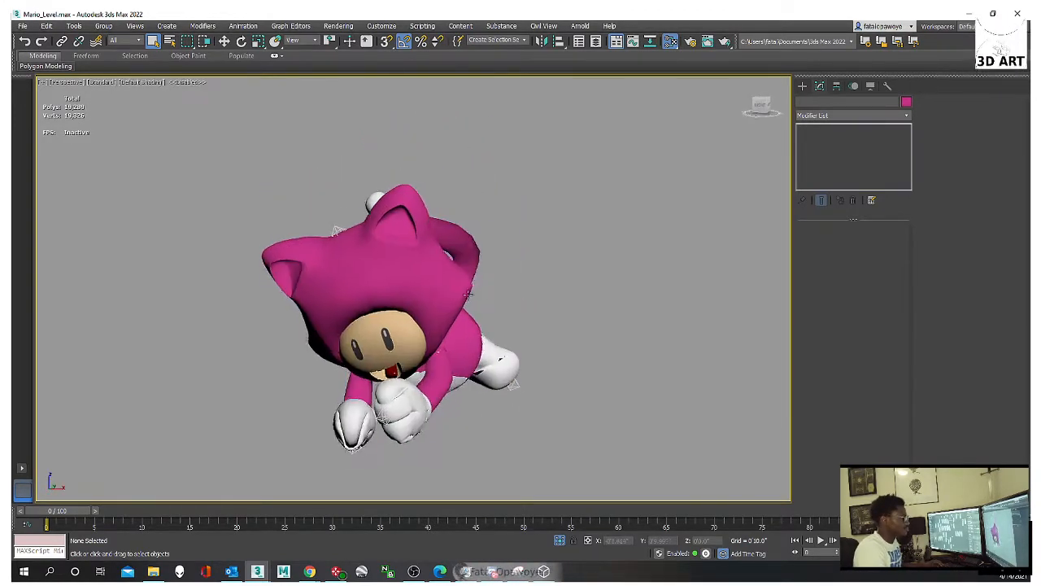
pyautogui.keyDown('alt'); pyautogui.moveTo(467, 292); pyautogui.dragTo(561, 259, button='middle'); pyautogui.keyUp('alt')
pyautogui.moveTo(562, 259)
pyautogui.keyDown('alt'); pyautogui.mouseDown(button='middle')
pyautogui.moveTo(569, 249)
pyautogui.moveTo(544, 264)
pyautogui.mouseUp(button='middle'); pyautogui.keyUp('alt')
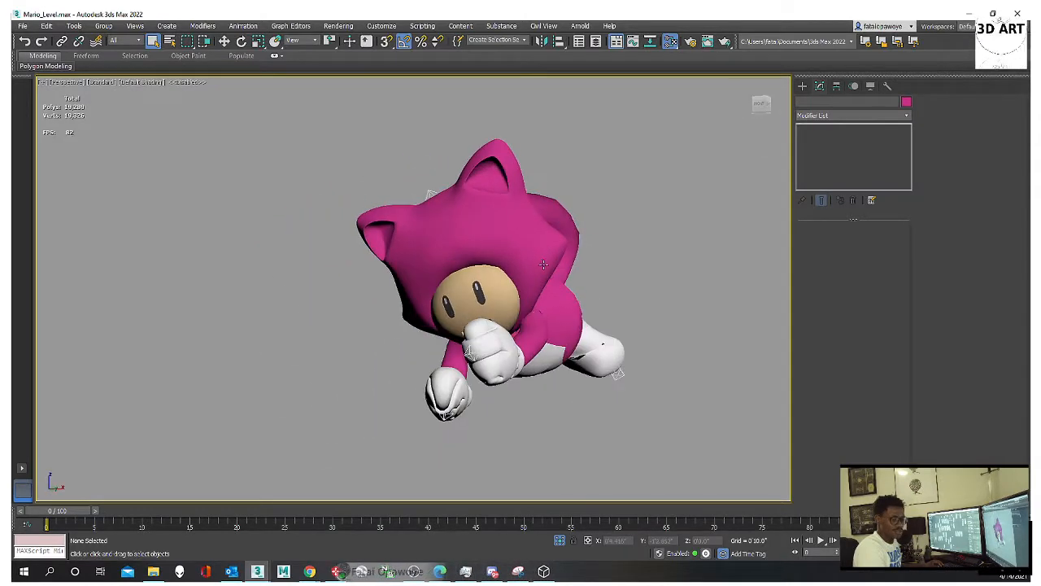
pyautogui.scroll(5, 544, 265)
pyautogui.scroll(-2, 544, 264)
pyautogui.scroll(-3, 544, 264)
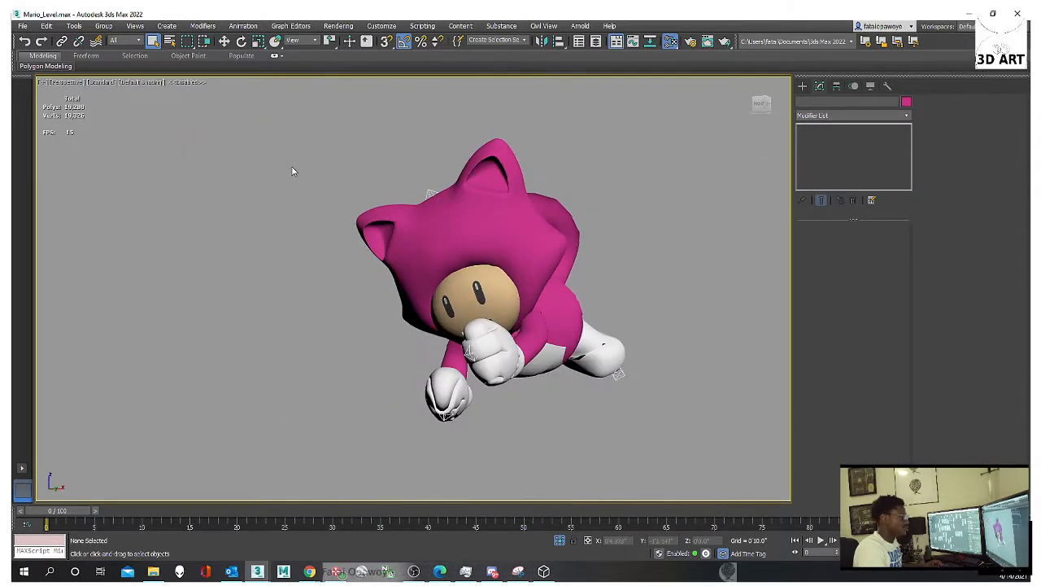
# Step: Exit isolation and move the whole character rig in front of the pink cat Toadette on the backdrop
pyautogui.rightClick(632, 348)
pyautogui.click(657, 290)
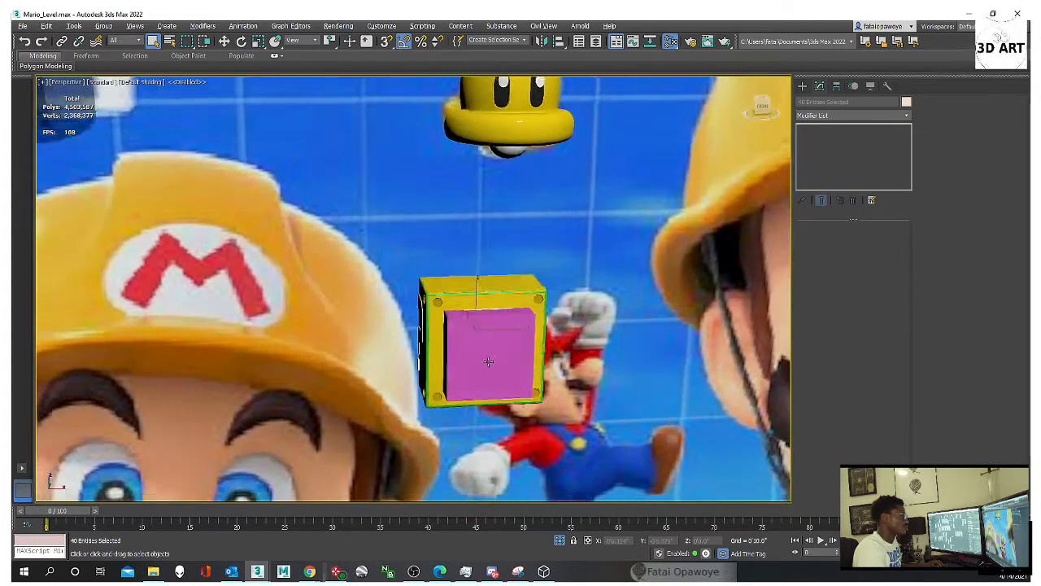
pyautogui.scroll(-6, 488, 362)
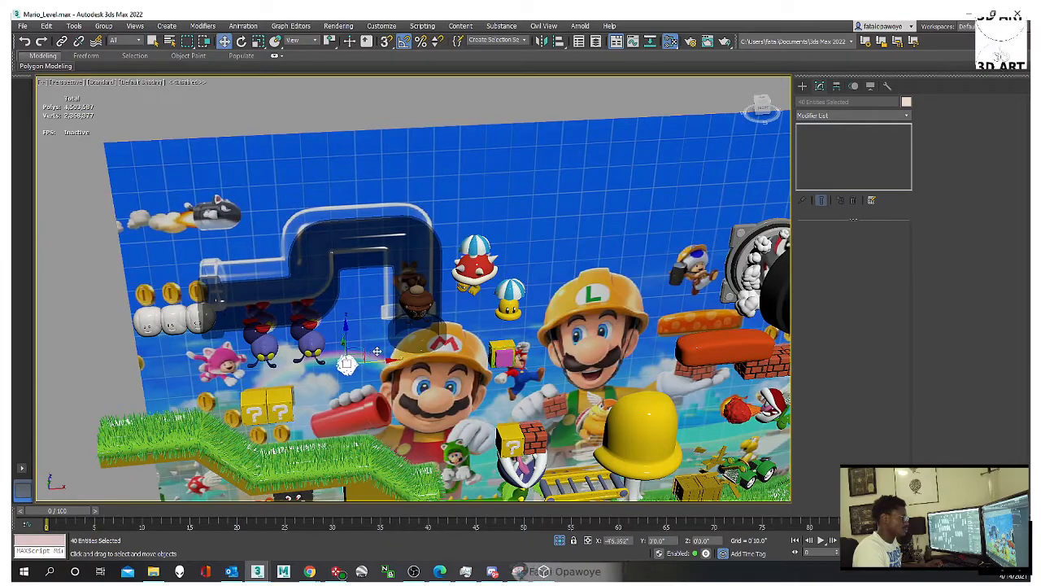
pyautogui.scroll(5, 234, 360)
pyautogui.keyDown('alt'); pyautogui.moveTo(234, 361); pyautogui.dragTo(200, 346, button='middle'); pyautogui.keyUp('alt')
pyautogui.scroll(6, 253, 322)
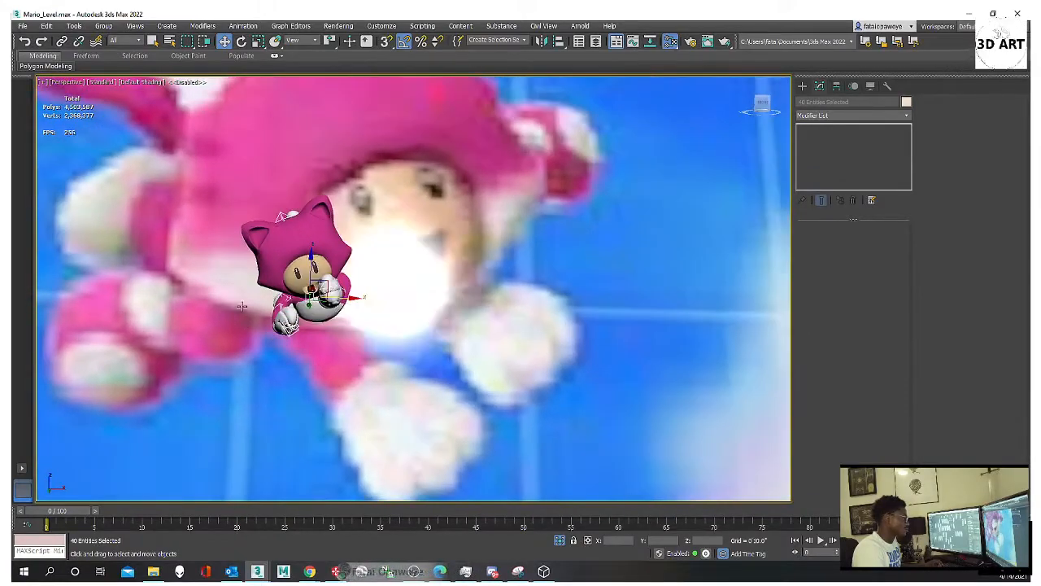
# Step: Switch to the front view and compare the character's size and pose with the pink cat Toadette on the backdrop
pyautogui.scroll(-5, 460, 287)
pyautogui.moveTo(460, 286)
pyautogui.keyDown('alt'); pyautogui.mouseDown(button='middle')
pyautogui.moveTo(413, 298)
pyautogui.moveTo(468, 288)
pyautogui.mouseUp(button='middle'); pyautogui.keyUp('alt')
pyautogui.scroll(-4, 431, 289)
pyautogui.scroll(3, 469, 287)
pyautogui.press('f')
pyautogui.scroll(9, 431, 290)
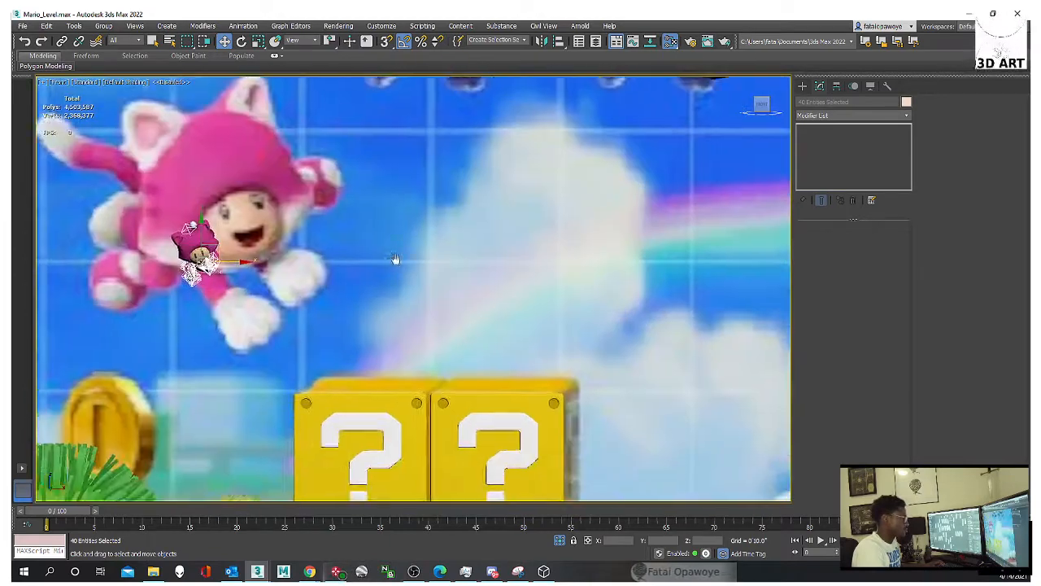
pyautogui.moveTo(370, 257); pyautogui.dragTo(518, 333, button='middle')
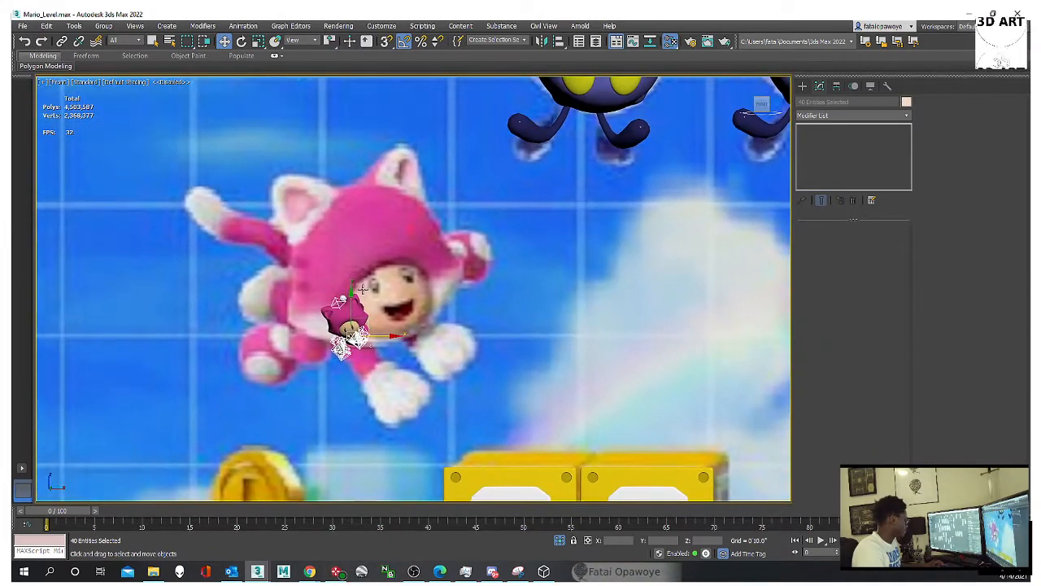
pyautogui.scroll(3, 382, 313)
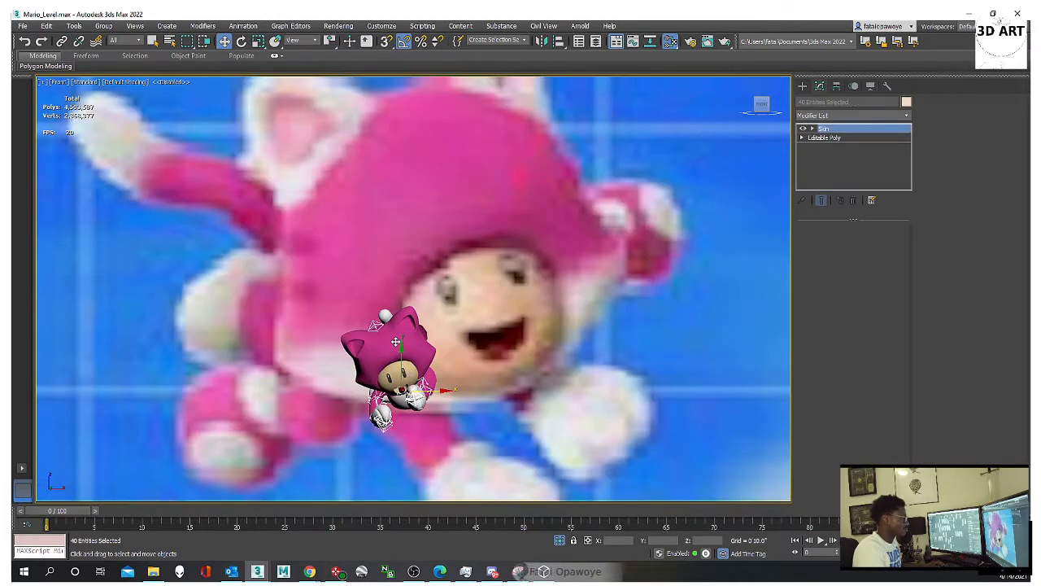
# Step: Select the hood mesh and the left index finger's end helper, and show the character in wireframe to examine its rig
pyautogui.click(398, 345)
pyautogui.moveTo(405, 350); pyautogui.dragTo(456, 302, button='middle')
pyautogui.scroll(4, 448, 382)
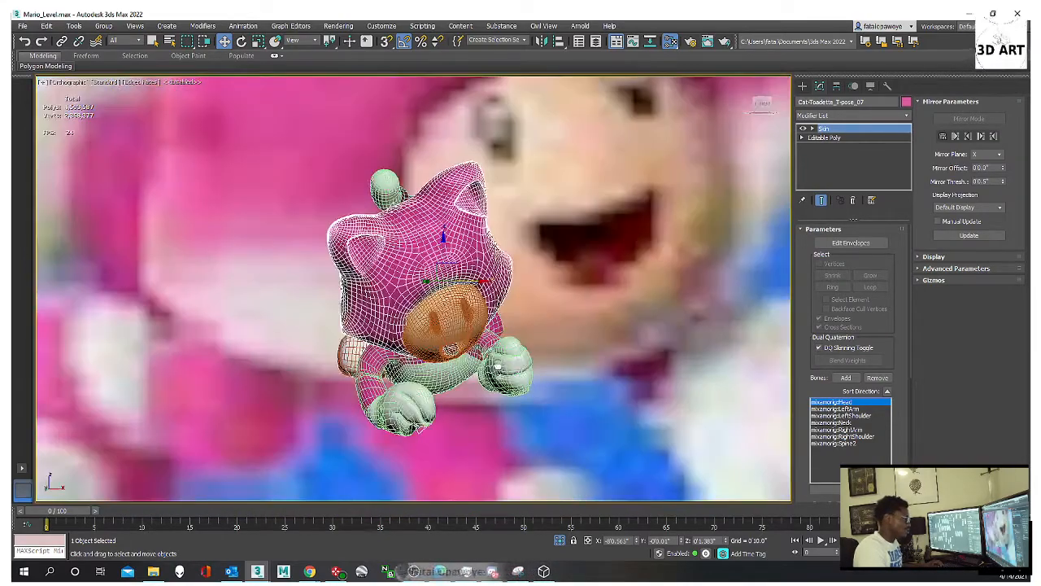
pyautogui.click(433, 396)
pyautogui.moveTo(435, 395)
pyautogui.keyDown('alt'); pyautogui.mouseDown(button='middle')
pyautogui.moveTo(472, 373)
pyautogui.moveTo(418, 396)
pyautogui.mouseUp(button='middle'); pyautogui.keyUp('alt')
pyautogui.scroll(3, 441, 385)
pyautogui.press('F3')
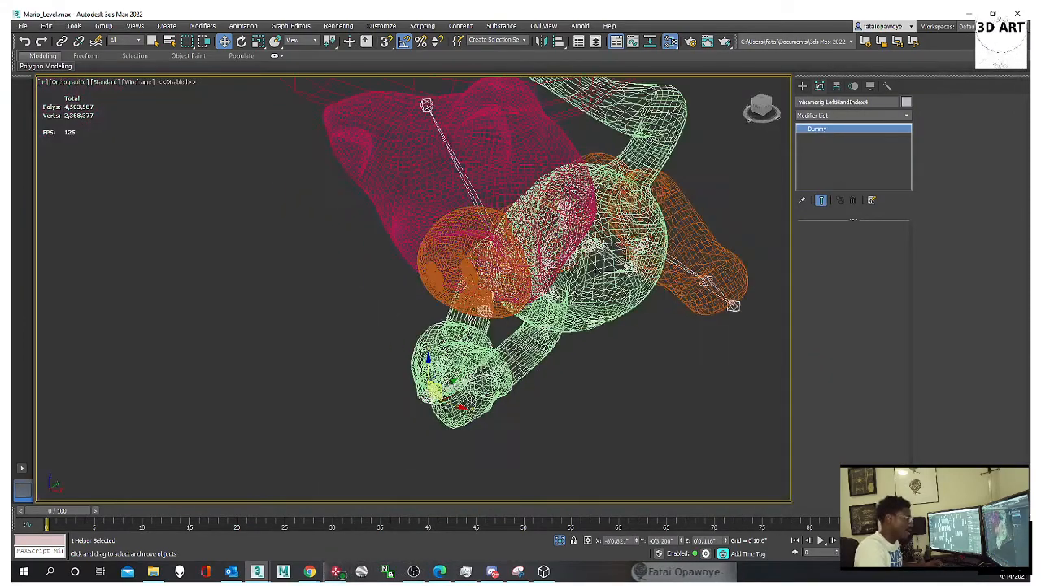
# Step: Select all of the character's meshes and helpers, isolate them and display them shaded without edges
pyautogui.click(518, 348)
pyautogui.keyDown('alt'); pyautogui.moveTo(523, 387); pyautogui.dragTo(581, 379, button='middle'); pyautogui.keyUp('alt')
pyautogui.scroll(-3, 556, 391)
pyautogui.moveTo(404, 185); pyautogui.dragTo(402, 184)
pyautogui.hotkey('alt', 'q')
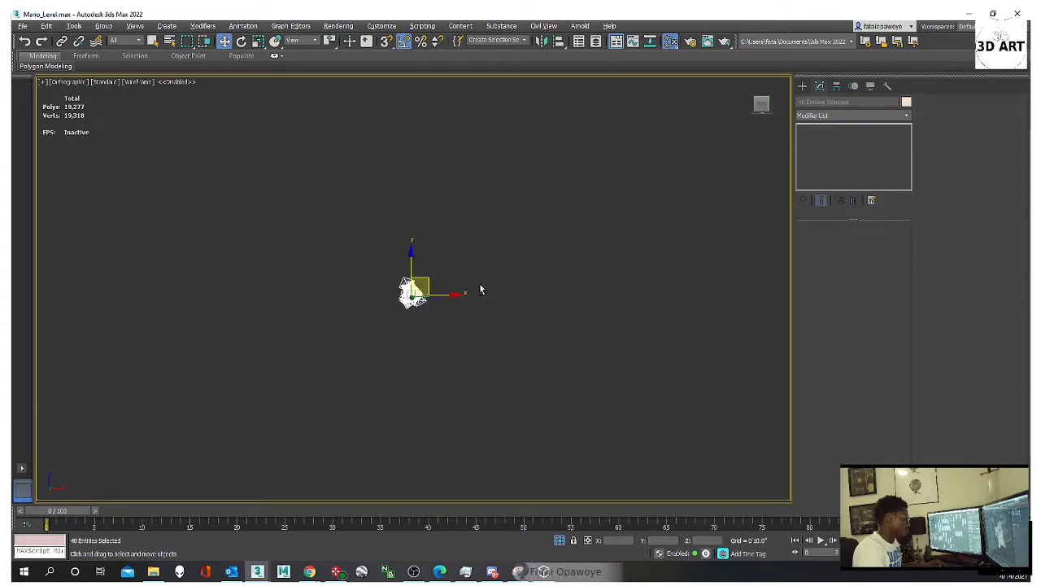
pyautogui.scroll(4, 431, 292)
pyautogui.press('F3')
pyautogui.press('F4')
pyautogui.moveTo(358, 291); pyautogui.dragTo(444, 292, button='middle')
pyautogui.scroll(6, 431, 305)
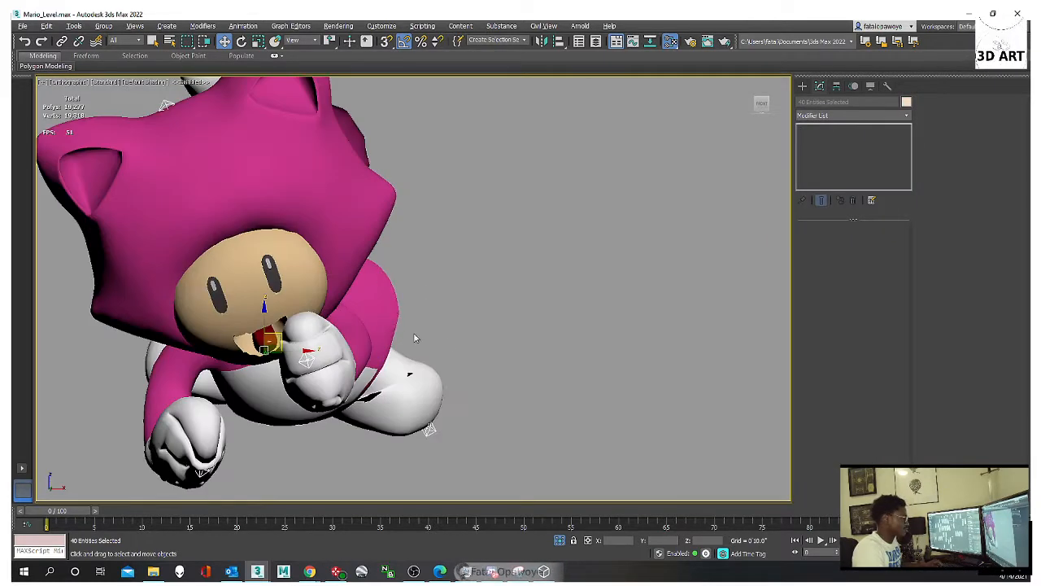
# Step: Select the two rig helpers inside the outstretched hand in wireframe and return to shaded display
pyautogui.moveTo(414, 339)
pyautogui.keyDown('alt'); pyautogui.mouseDown(button='middle')
pyautogui.moveTo(376, 358)
pyautogui.moveTo(409, 319)
pyautogui.moveTo(461, 327)
pyautogui.moveTo(506, 358)
pyautogui.mouseUp(button='middle'); pyautogui.keyUp('alt')
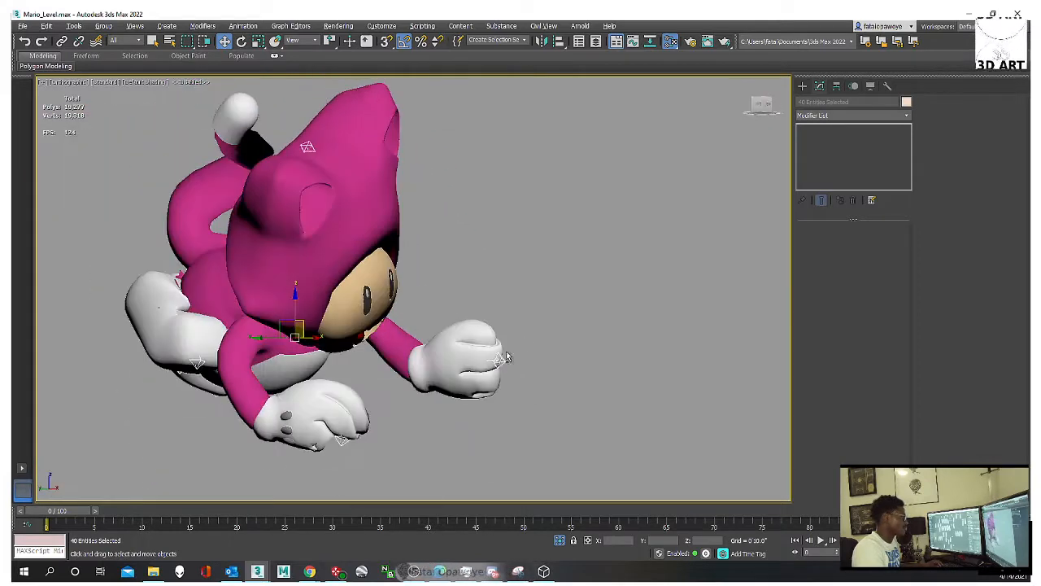
pyautogui.click(481, 359)
pyautogui.press('F3')
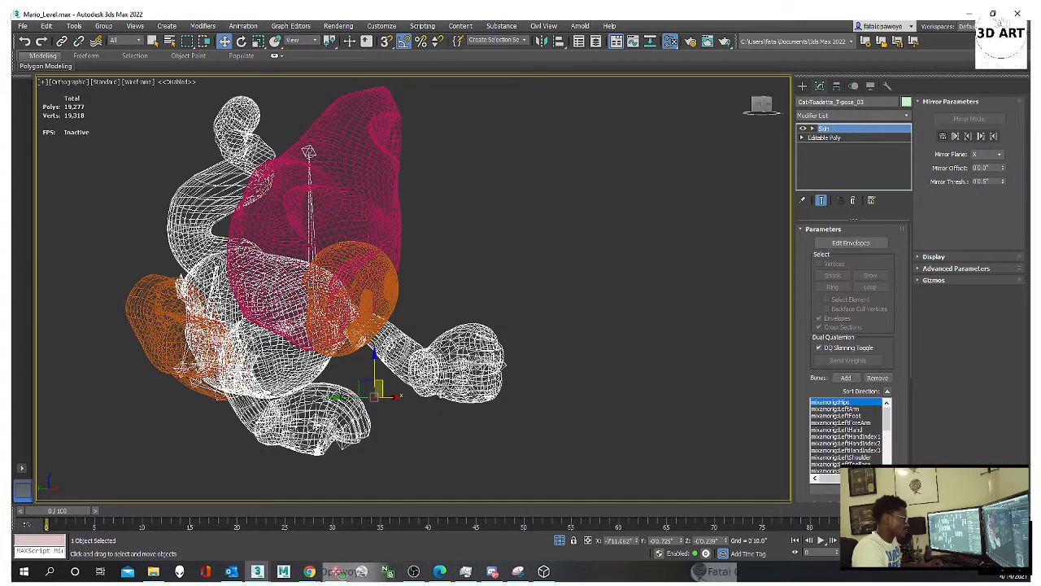
pyautogui.click(445, 433)
pyautogui.moveTo(447, 434); pyautogui.dragTo(418, 339)
pyautogui.keyDown('alt'); pyautogui.click(495, 399); pyautogui.keyUp('alt')
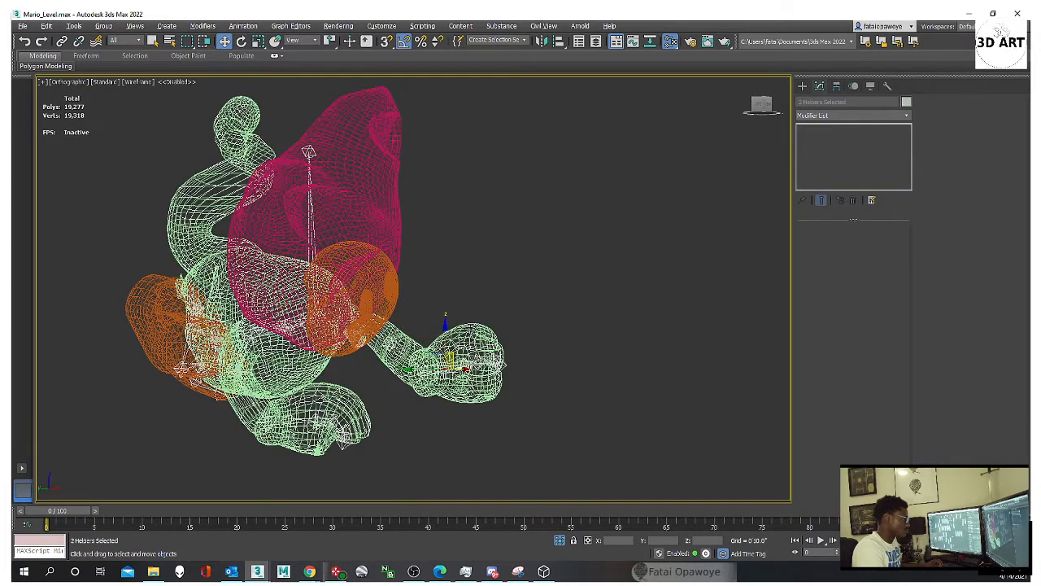
pyautogui.keyDown('alt'); pyautogui.moveTo(495, 400); pyautogui.dragTo(444, 351, button='middle'); pyautogui.keyUp('alt')
pyautogui.press('F3')
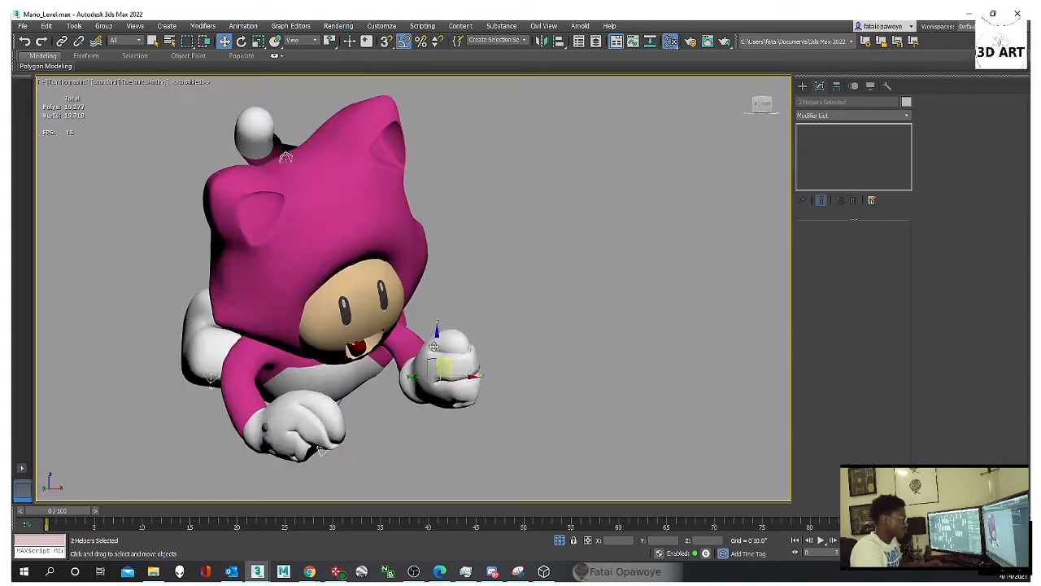
# Step: Adjust the outstretched hand with its two selected helpers, rotating them about -25 degrees around the Y axis
pyautogui.moveTo(436, 344)
pyautogui.mouseDown()
pyautogui.moveTo(437, 317)
pyautogui.moveTo(437, 348)
pyautogui.mouseUp()
pyautogui.keyDown('alt'); pyautogui.moveTo(437, 347); pyautogui.dragTo(413, 392, button='middle'); pyautogui.keyUp('alt')
pyautogui.moveTo(435, 346)
pyautogui.mouseDown()
pyautogui.moveTo(434, 362)
pyautogui.moveTo(434, 348)
pyautogui.mouseUp()
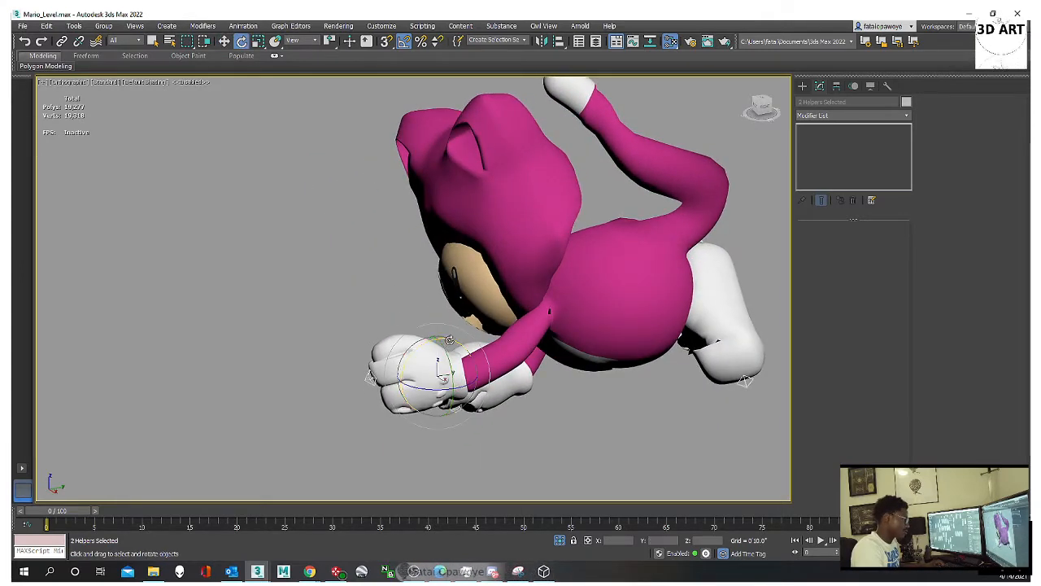
pyautogui.press('w')
pyautogui.keyDown('alt'); pyautogui.moveTo(445, 376); pyautogui.dragTo(439, 356, button='middle'); pyautogui.keyUp('alt')
pyautogui.moveTo(426, 343); pyautogui.dragTo(412, 345)
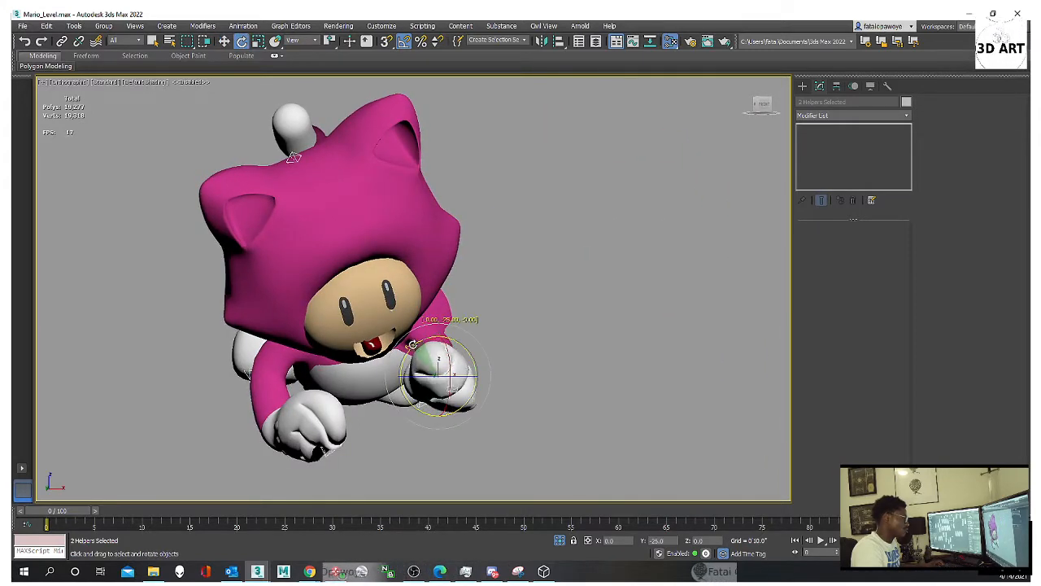
# Step: Select the rig's head-top end helper above the hood and examine it in wireframe and shaded display
pyautogui.keyDown('alt'); pyautogui.moveTo(413, 345); pyautogui.dragTo(329, 195, button='middle'); pyautogui.keyUp('alt')
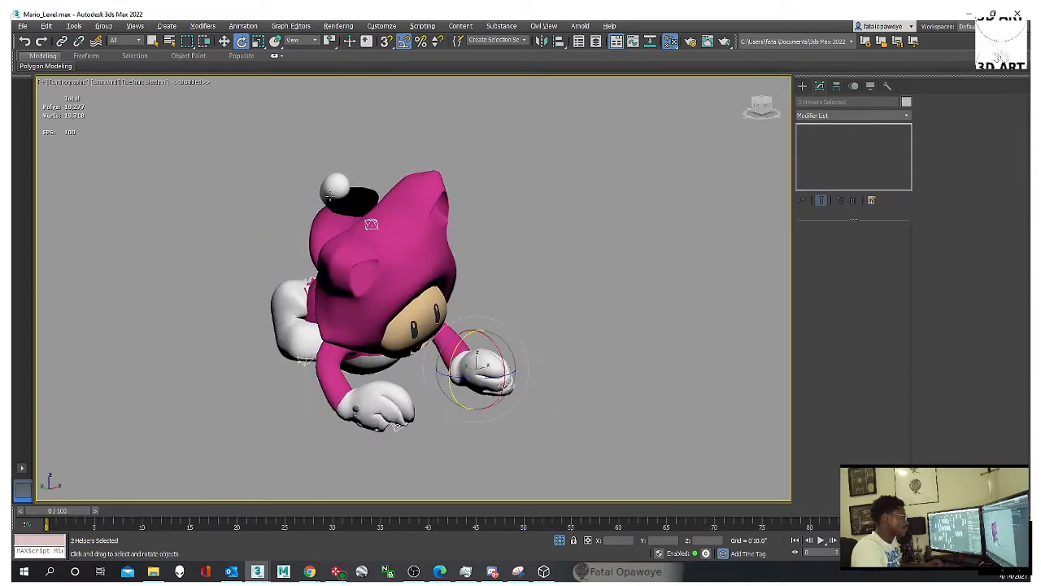
pyautogui.click(372, 224)
pyautogui.keyDown('alt'); pyautogui.moveTo(371, 223); pyautogui.dragTo(368, 211, button='middle'); pyautogui.keyUp('alt')
pyautogui.click(370, 213)
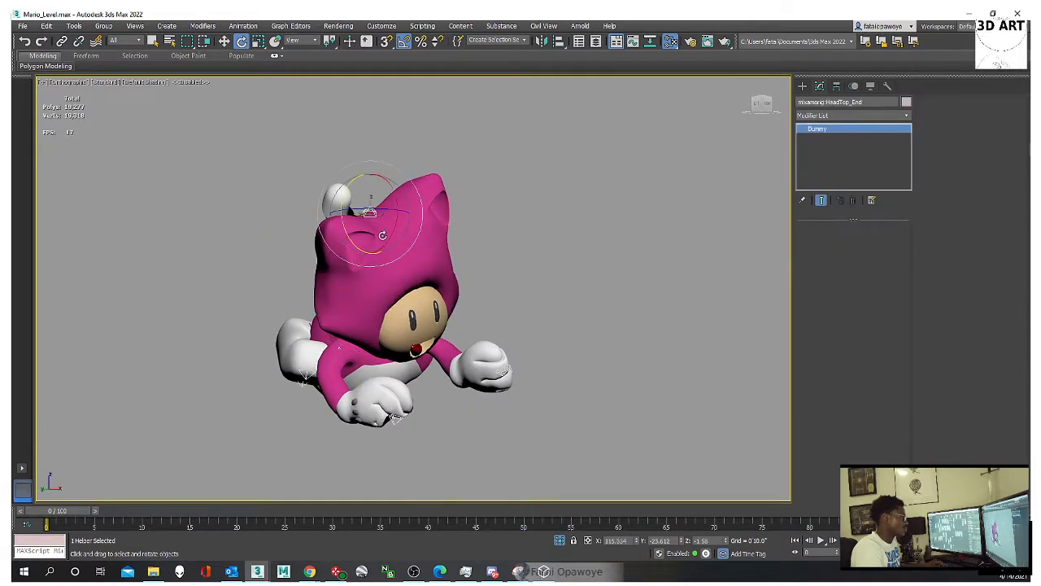
pyautogui.press('w')
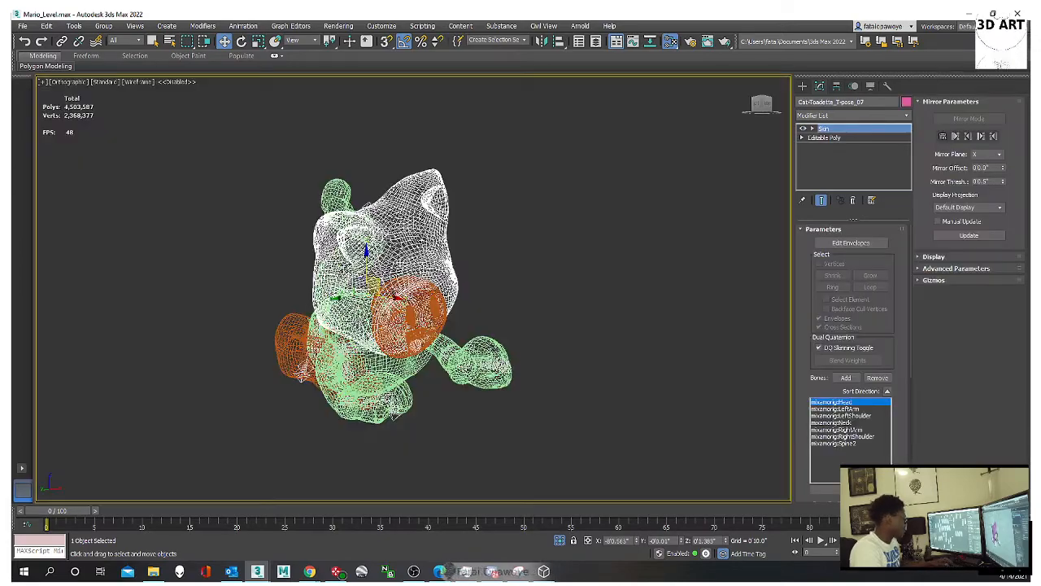
pyautogui.keyDown('alt'); pyautogui.moveTo(269, 407); pyautogui.dragTo(234, 422, button='middle'); pyautogui.keyUp('alt')
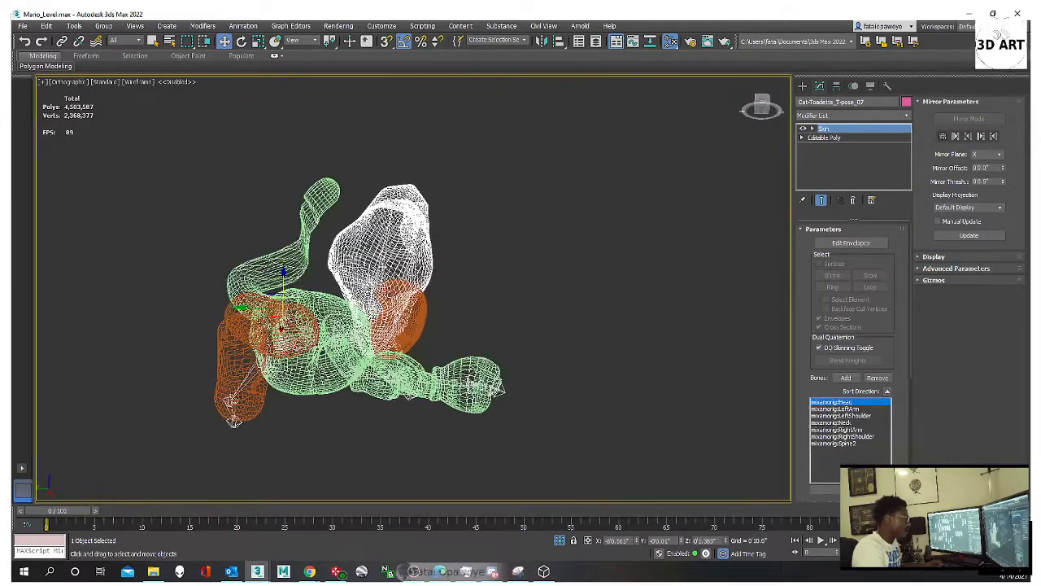
pyautogui.scroll(5, 380, 263)
pyautogui.click(385, 250)
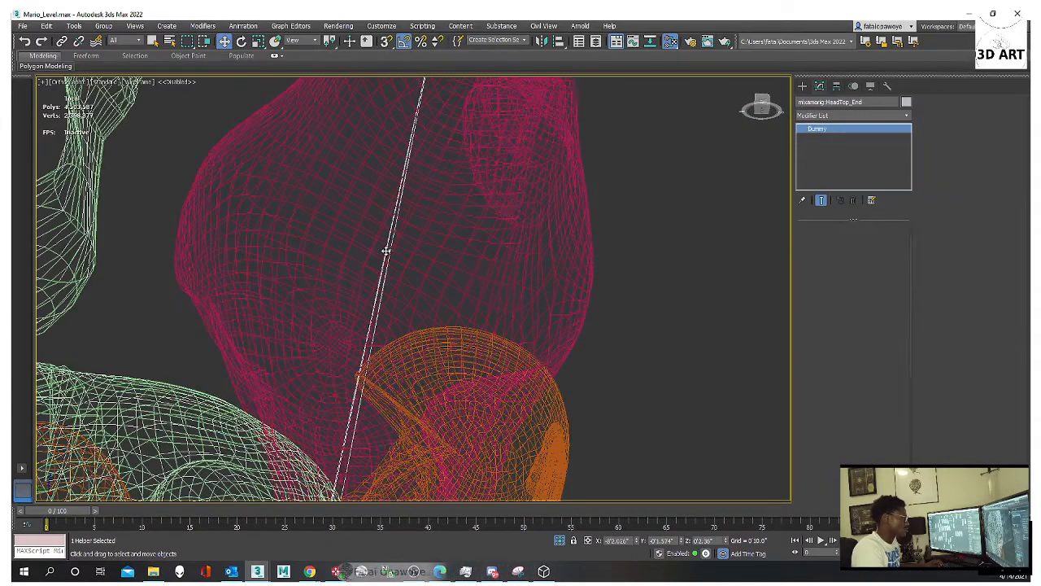
pyautogui.scroll(-4, 385, 250)
pyautogui.moveTo(385, 249)
pyautogui.keyDown('alt'); pyautogui.mouseDown(button='middle')
pyautogui.moveTo(392, 267)
pyautogui.moveTo(421, 268)
pyautogui.moveTo(418, 284)
pyautogui.mouseUp(button='middle'); pyautogui.keyUp('alt')
pyautogui.press('F3')
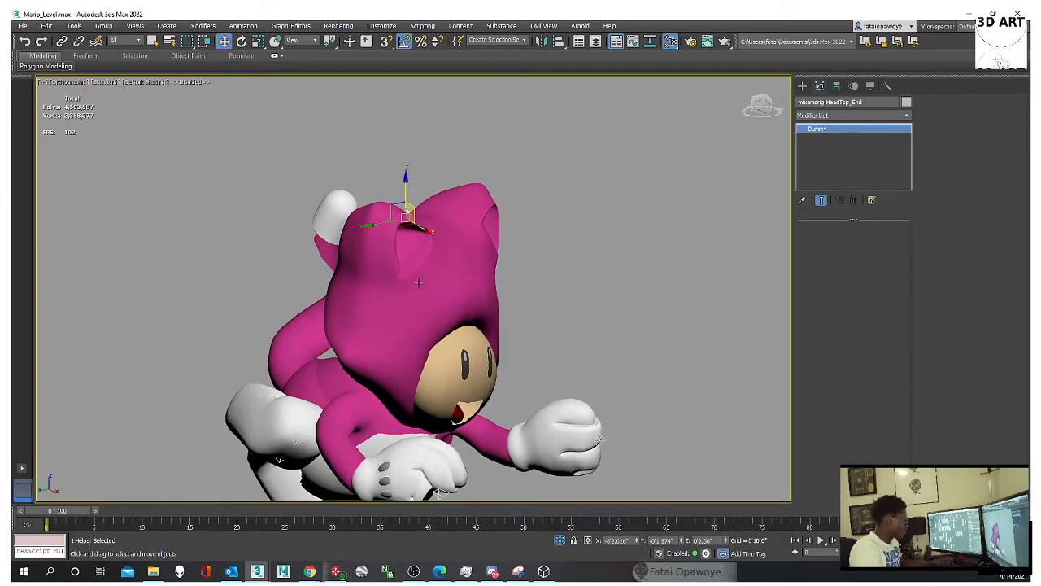
# Step: Examine the rig inside the head and neck in wireframe, picking through the overlapping hood and body meshes
pyautogui.scroll(4, 392, 337)
pyautogui.press('F3')
pyautogui.keyDown('alt'); pyautogui.moveTo(408, 341); pyautogui.dragTo(410, 322, button='middle'); pyautogui.keyUp('alt')
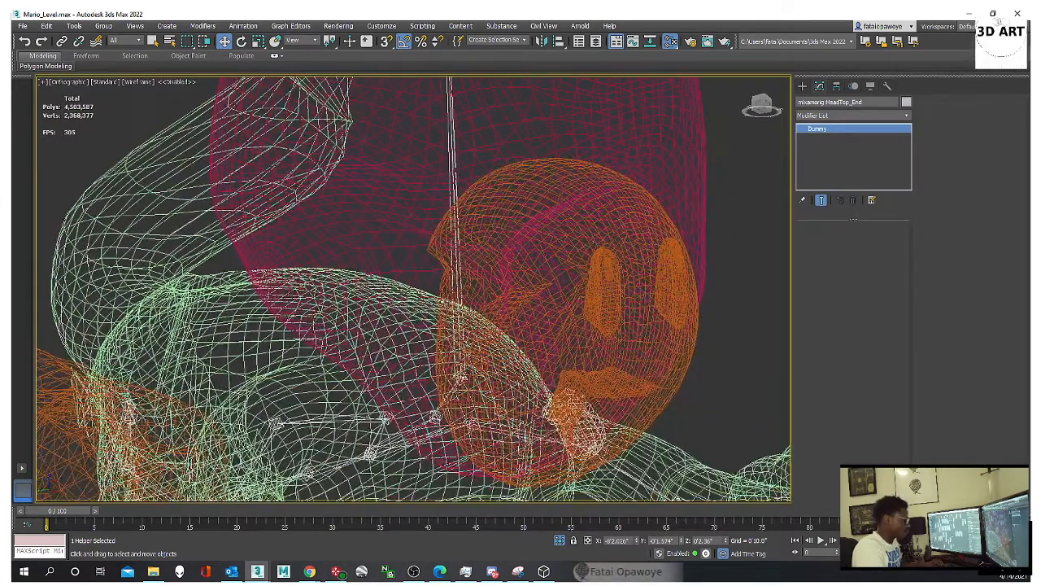
pyautogui.click(400, 272)
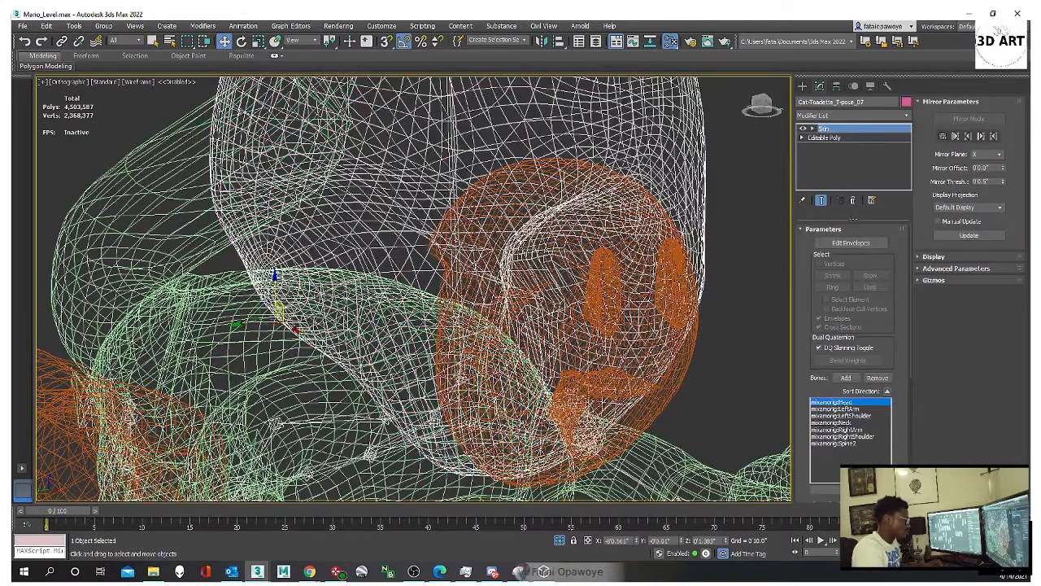
pyautogui.click(433, 405)
pyautogui.scroll(-3, 436, 405)
pyautogui.scroll(2, 449, 381)
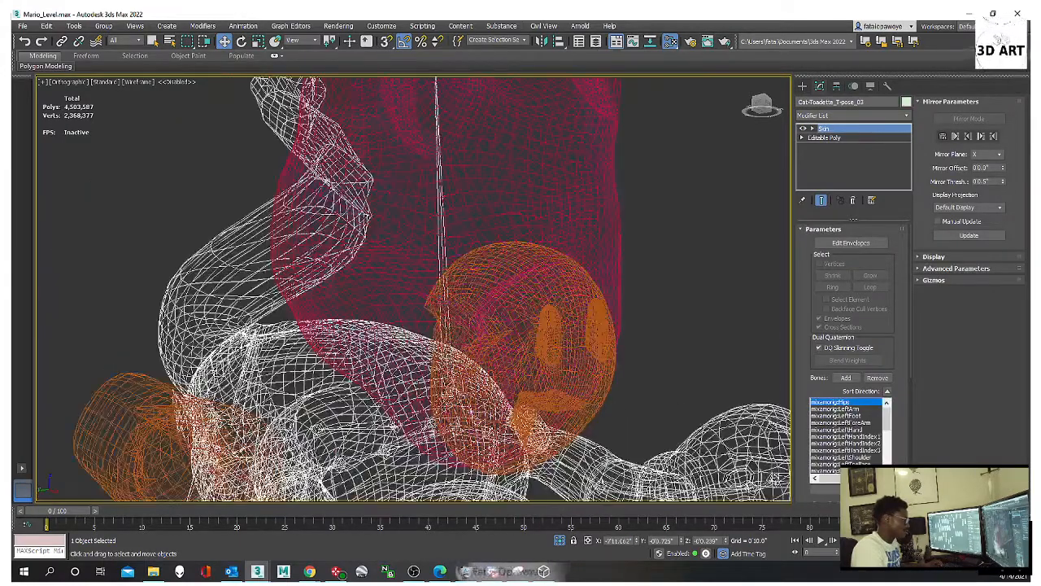
pyautogui.click(443, 195)
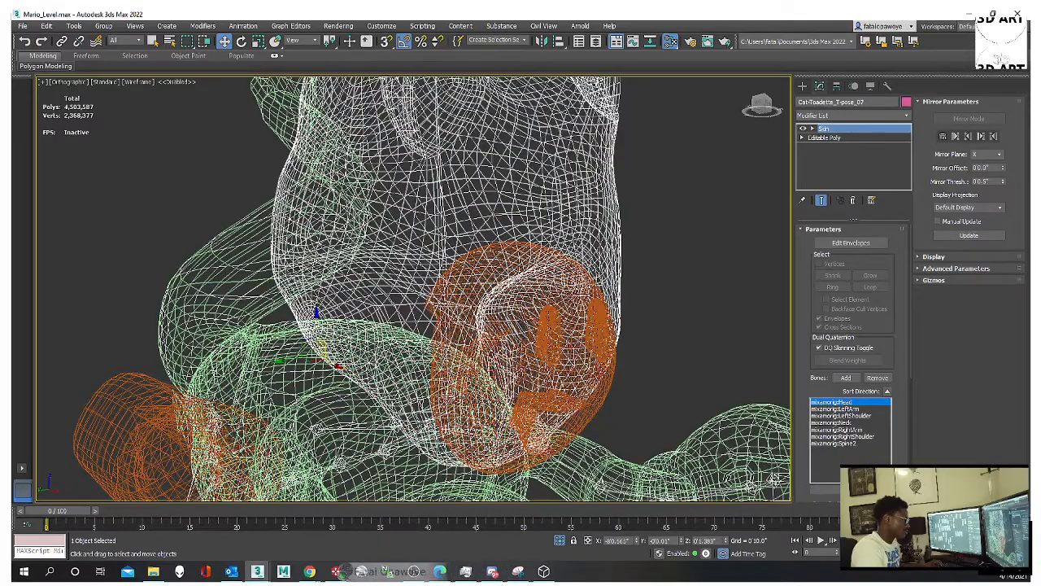
# Step: Select the six rig entities around the base of the neck in wireframe and return to shaded display
pyautogui.scroll(3, 589, 424)
pyautogui.click(589, 424)
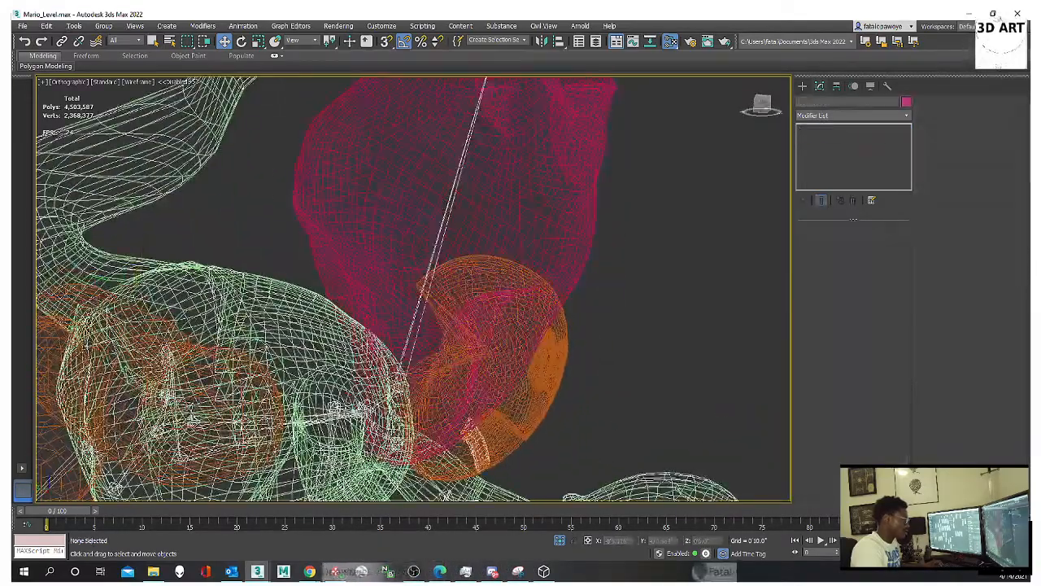
pyautogui.click(366, 412)
pyautogui.keyDown('alt'); pyautogui.moveTo(366, 412); pyautogui.dragTo(340, 399, button='middle'); pyautogui.keyUp('alt')
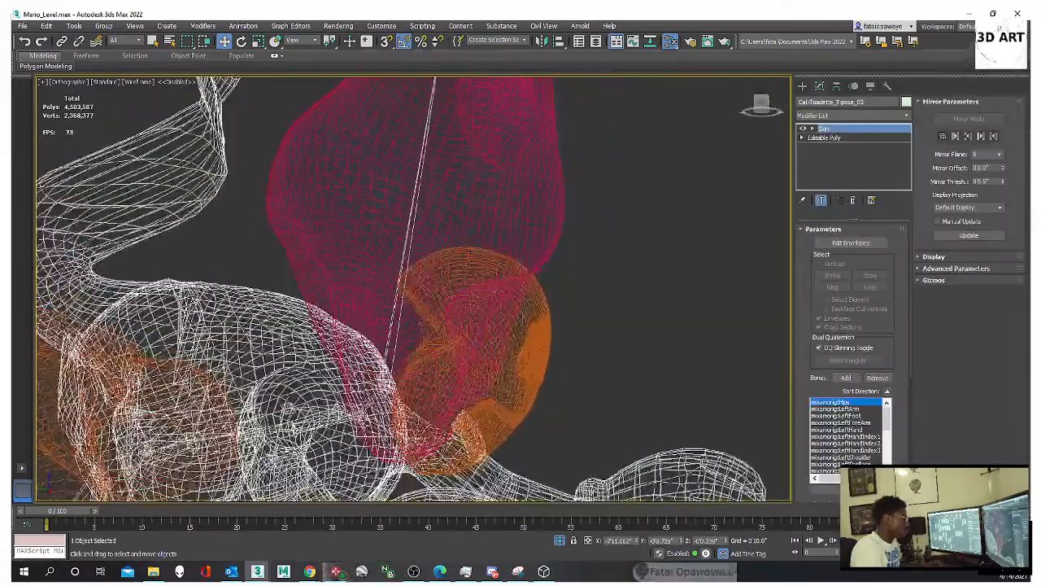
pyautogui.click(348, 397)
pyautogui.moveTo(581, 417); pyautogui.dragTo(351, 399)
pyautogui.keyDown('alt'); pyautogui.moveTo(512, 197); pyautogui.dragTo(511, 198); pyautogui.keyUp('alt')
pyautogui.keyDown('alt'); pyautogui.moveTo(511, 198); pyautogui.dragTo(368, 408, button='middle'); pyautogui.keyUp('alt')
pyautogui.scroll(-3, 369, 408)
pyautogui.press('F3')
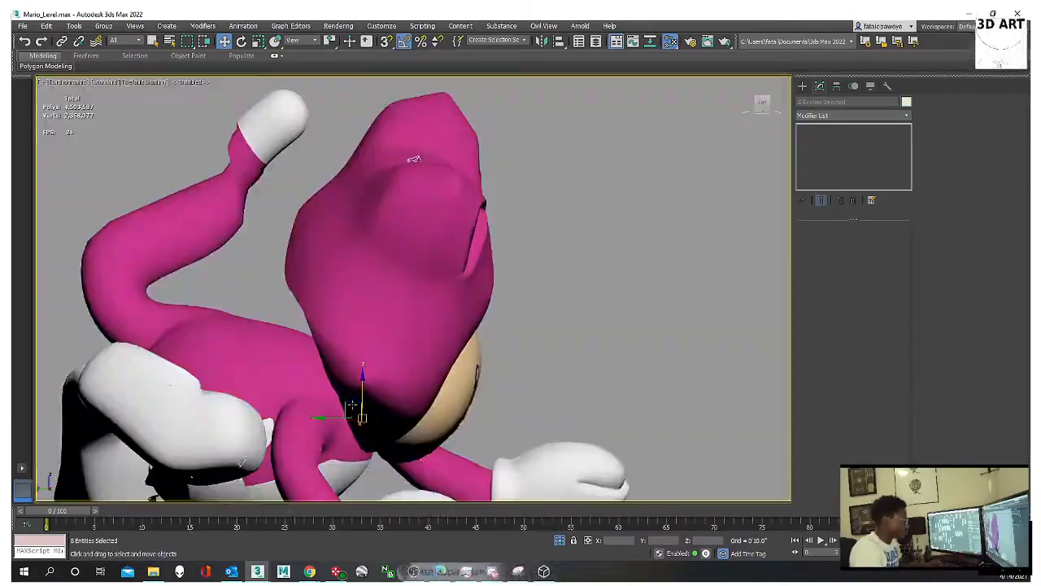
# Step: Adjust the head's pose slightly by rotating the six entities selected at the base of the neck
pyautogui.moveTo(353, 409)
pyautogui.mouseDown()
pyautogui.moveTo(373, 410)
pyautogui.moveTo(350, 414)
pyautogui.moveTo(362, 418)
pyautogui.mouseUp()
pyautogui.keyDown('alt'); pyautogui.moveTo(362, 418); pyautogui.dragTo(340, 440, button='middle'); pyautogui.keyUp('alt')
pyautogui.press('e')
pyautogui.moveTo(340, 439)
pyautogui.mouseDown()
pyautogui.moveTo(342, 395)
pyautogui.moveTo(337, 424)
pyautogui.mouseUp()
pyautogui.scroll(-3, 331, 418)
pyautogui.keyDown('alt'); pyautogui.moveTo(335, 418); pyautogui.dragTo(392, 348, button='middle'); pyautogui.keyUp('alt')
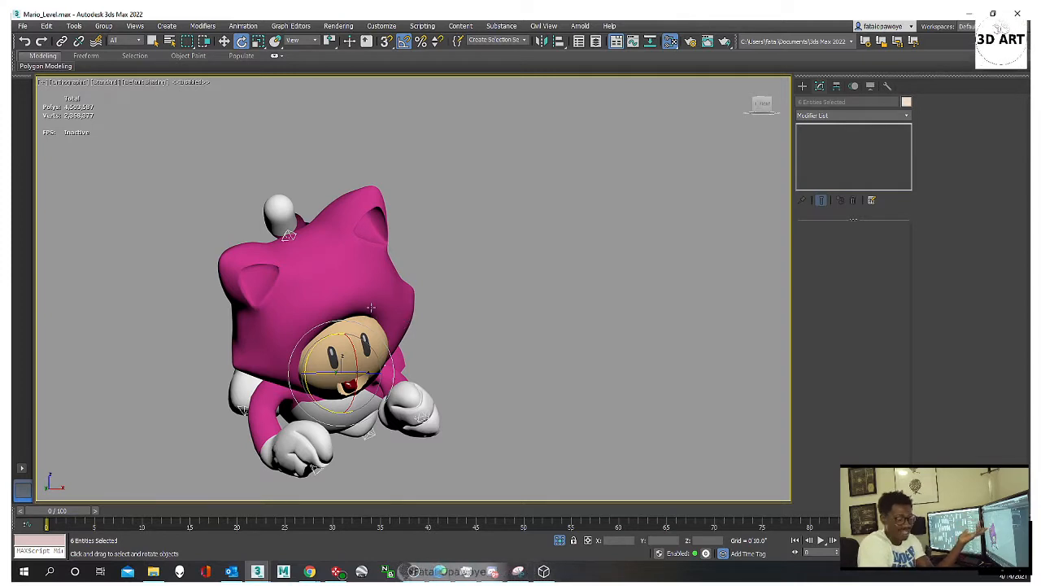
# Step: Examine the character's pose from the front with and without edged faces, and clear the selection
pyautogui.moveTo(451, 329); pyautogui.dragTo(533, 294, button='middle')
pyautogui.scroll(2, 453, 328)
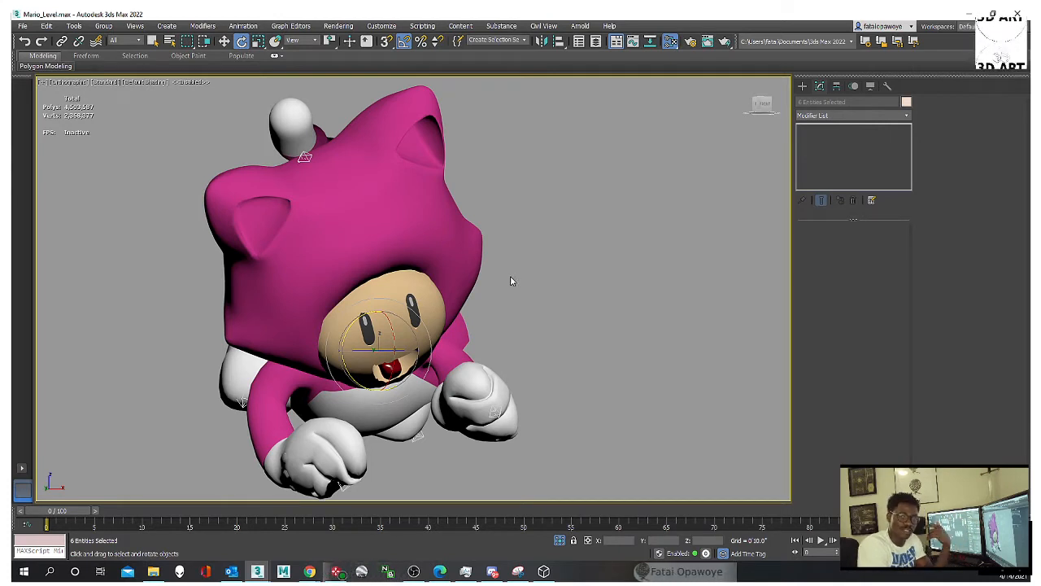
pyautogui.moveTo(507, 276); pyautogui.dragTo(532, 281, button='middle')
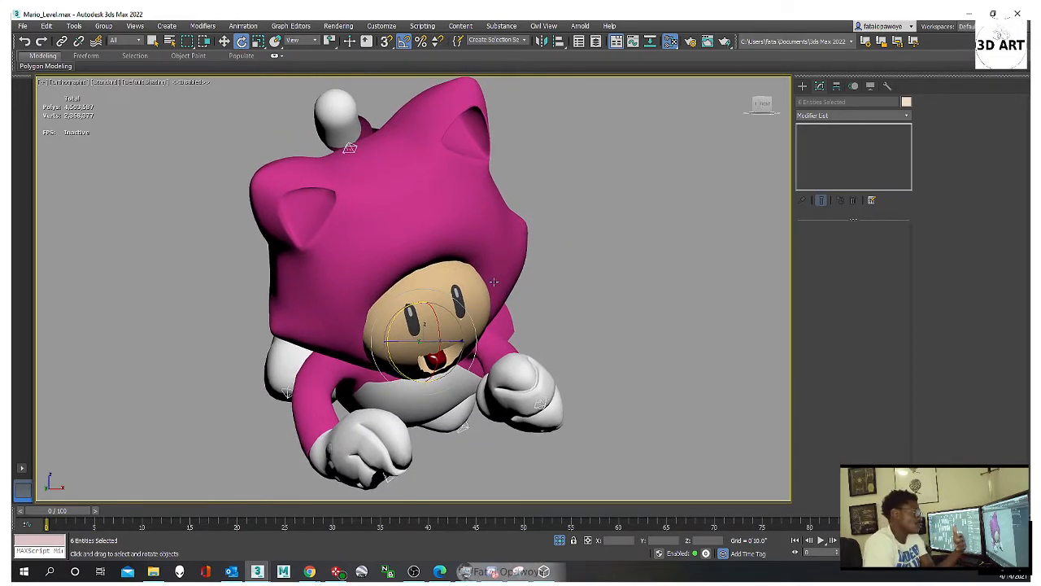
pyautogui.moveTo(512, 307)
pyautogui.mouseDown(button='middle')
pyautogui.moveTo(514, 318)
pyautogui.moveTo(555, 293)
pyautogui.moveTo(547, 281)
pyautogui.moveTo(604, 274)
pyautogui.moveTo(610, 241)
pyautogui.moveTo(680, 188)
pyautogui.moveTo(490, 176)
pyautogui.moveTo(591, 135)
pyautogui.moveTo(497, 176)
pyautogui.moveTo(538, 196)
pyautogui.moveTo(463, 260)
pyautogui.moveTo(431, 244)
pyautogui.moveTo(406, 211)
pyautogui.mouseUp(button='middle')
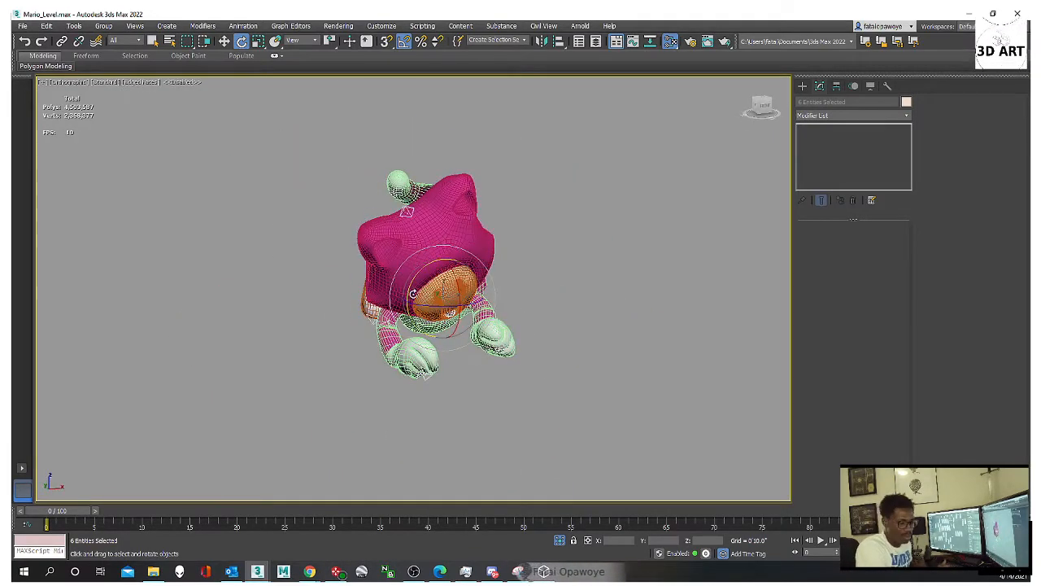
pyautogui.scroll(5, 343, 291)
pyautogui.moveTo(364, 301); pyautogui.dragTo(318, 300, button='middle')
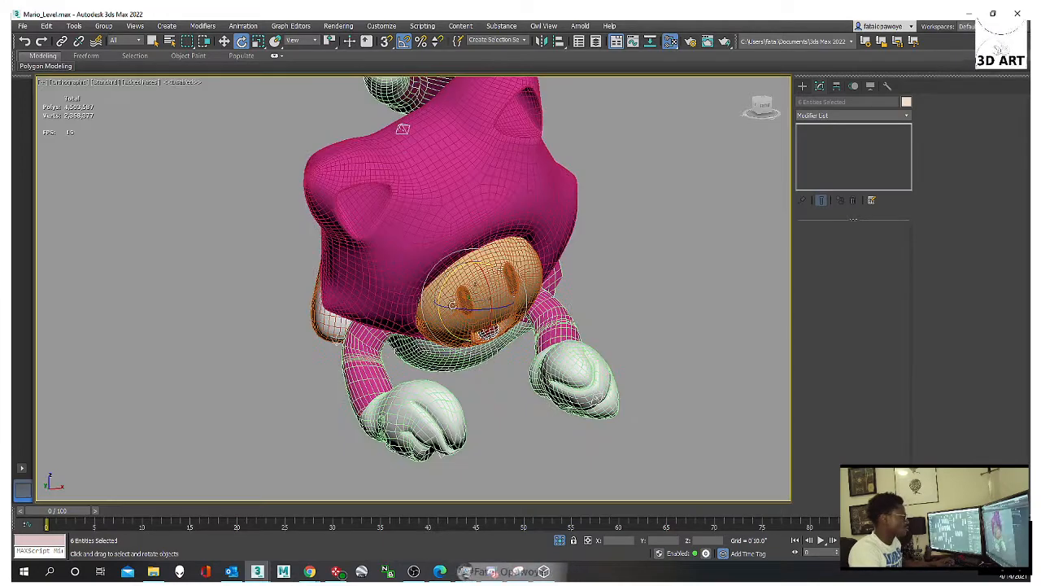
pyautogui.click(620, 318)
pyautogui.keyDown('alt'); pyautogui.moveTo(544, 309); pyautogui.dragTo(479, 329, button='middle'); pyautogui.keyUp('alt')
pyautogui.scroll(-3, 456, 318)
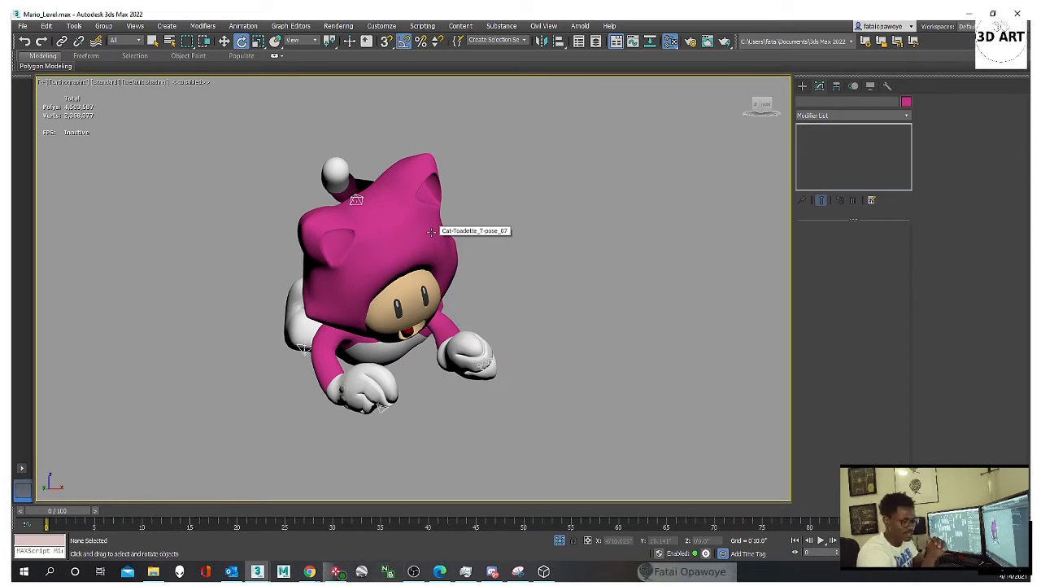
# Step: Show the character in wireframe and select all of its meshes and rig helpers together
pyautogui.keyDown('alt'); pyautogui.moveTo(370, 109); pyautogui.dragTo(359, 112, button='middle'); pyautogui.keyUp('alt')
pyautogui.click(413, 260)
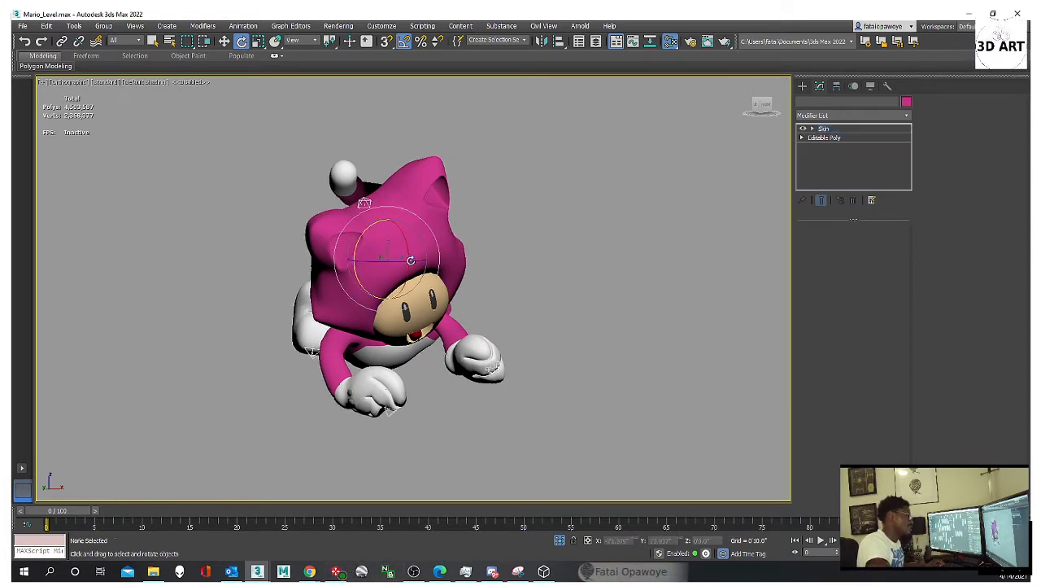
pyautogui.keyDown('alt'); pyautogui.moveTo(415, 261); pyautogui.dragTo(409, 268, button='middle'); pyautogui.keyUp('alt')
pyautogui.press('F3')
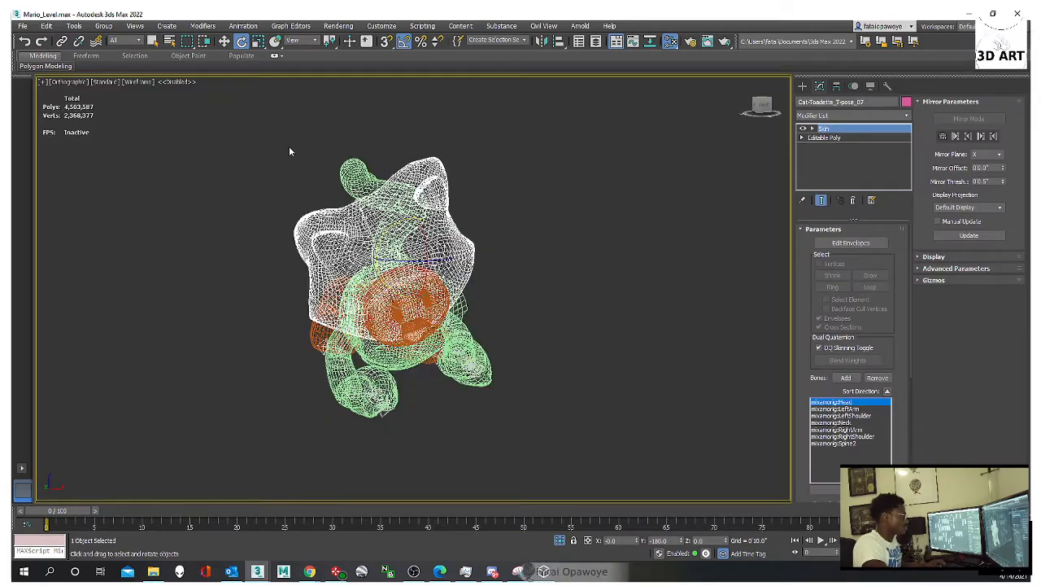
pyautogui.moveTo(288, 147); pyautogui.dragTo(528, 455)
pyautogui.press('w')
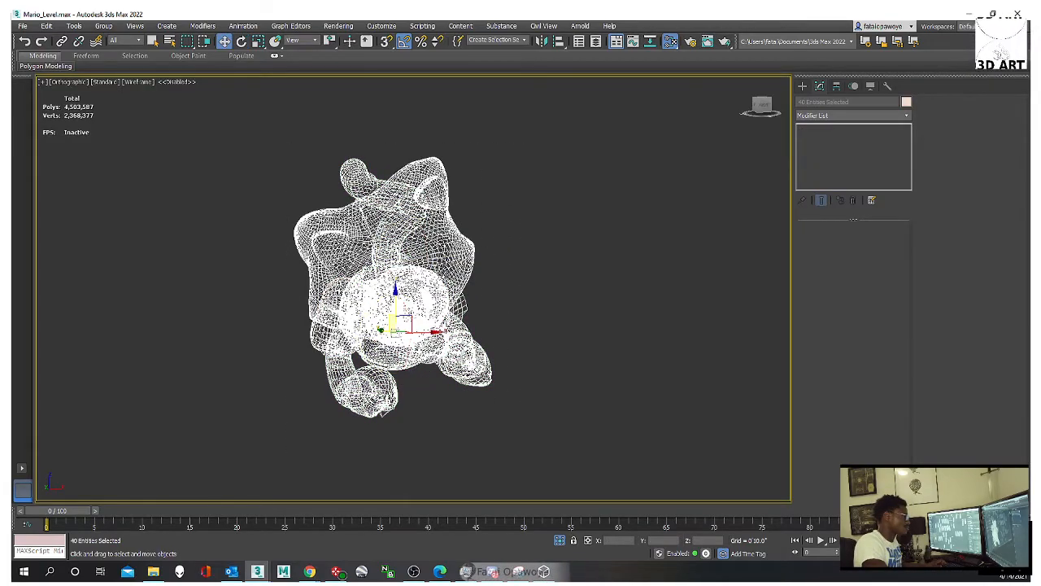
# Step: Reduce the selection to the hood mesh and the face, eye and mouth meshes, without any rig helpers
pyautogui.click(451, 238)
pyautogui.keyDown('alt'); pyautogui.moveTo(452, 241); pyautogui.dragTo(458, 262, button='middle'); pyautogui.keyUp('alt')
pyautogui.scroll(4, 447, 273)
pyautogui.keyDown('ctrl'); pyautogui.click(424, 281); pyautogui.keyUp('ctrl')
pyautogui.keyDown('ctrl'); pyautogui.click(447, 236); pyautogui.keyUp('ctrl')
pyautogui.scroll(-4, 446, 236)
pyautogui.keyDown('ctrl'); pyautogui.click(431, 259); pyautogui.keyUp('ctrl')
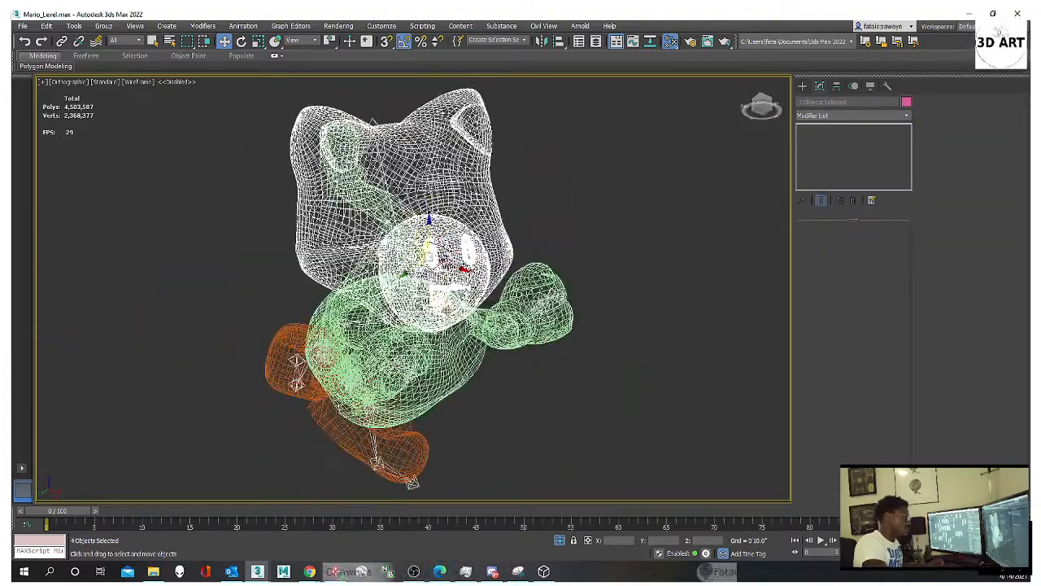
# Step: Add the body mesh and both leg meshes to the selection
pyautogui.keyDown('ctrl'); pyautogui.click(454, 371); pyautogui.keyUp('ctrl')
pyautogui.scroll(-5, 452, 375)
pyautogui.keyDown('alt'); pyautogui.moveTo(486, 386); pyautogui.dragTo(400, 320, button='middle'); pyautogui.keyUp('alt')
pyautogui.scroll(4, 400, 320)
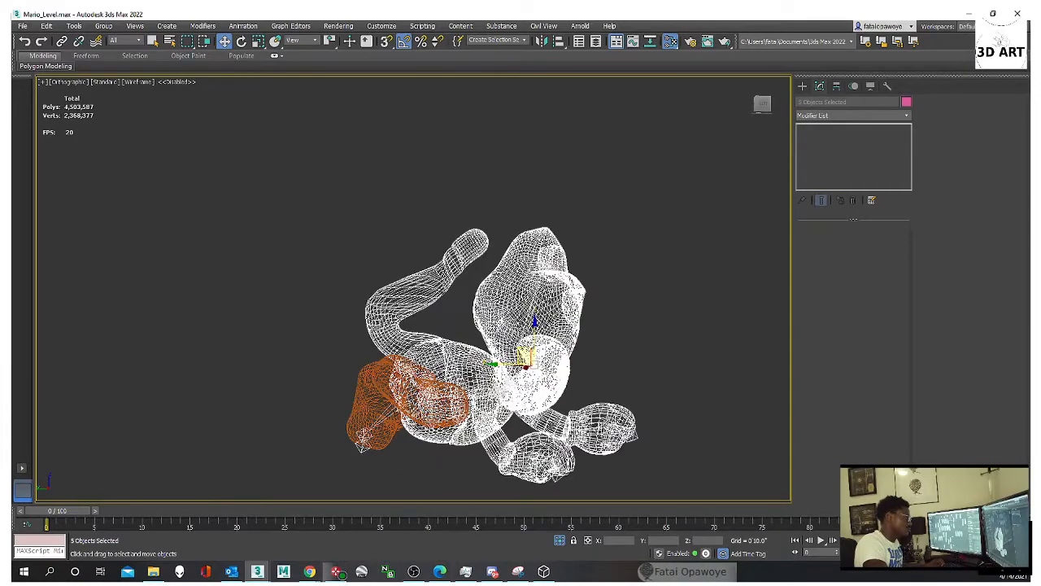
pyautogui.keyDown('ctrl'); pyautogui.click(431, 396); pyautogui.keyUp('ctrl')
pyautogui.keyDown('ctrl'); pyautogui.click(364, 376); pyautogui.keyUp('ctrl')
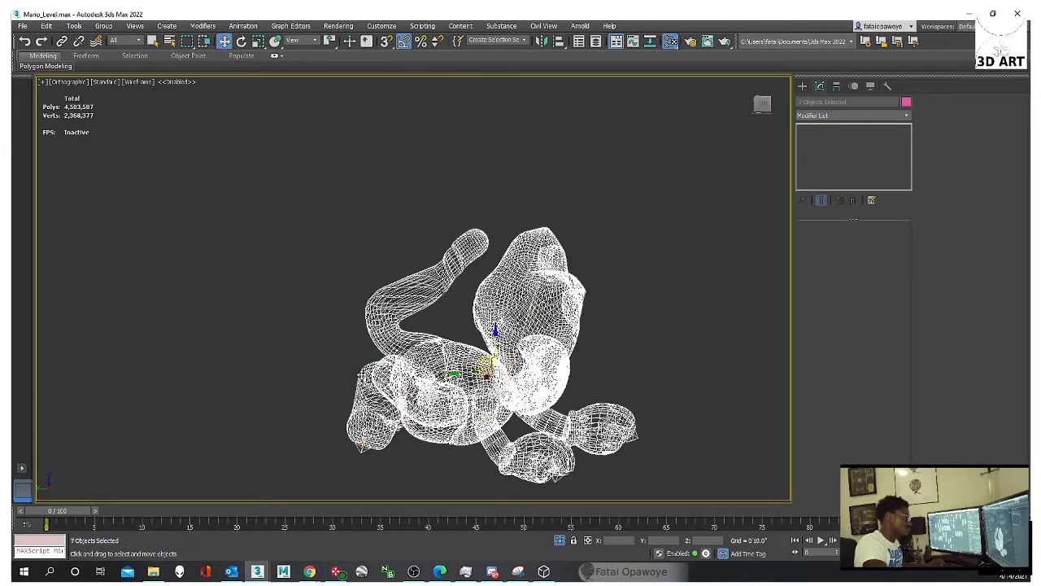
# Step: Clone the seven selected character meshes
pyautogui.keyDown('alt'); pyautogui.moveTo(364, 376); pyautogui.dragTo(300, 398, button='middle'); pyautogui.keyUp('alt')
pyautogui.keyDown('shift'); pyautogui.moveTo(451, 361); pyautogui.dragTo(645, 368); pyautogui.keyUp('shift')
pyautogui.click(564, 333)
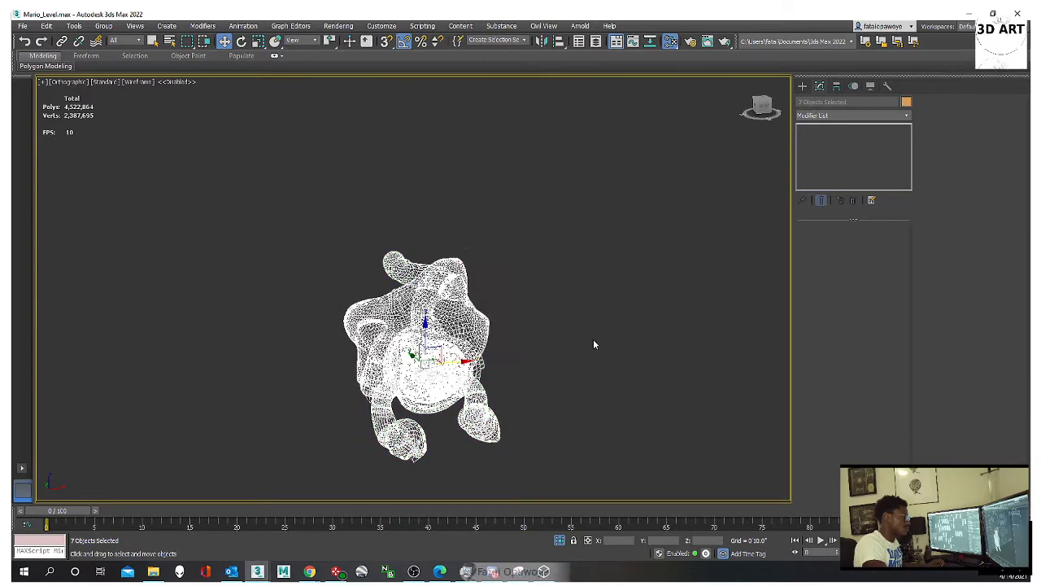
# Step: Convert the cloned meshes to Editable Poly and move them along the X axis beside the rigged original
pyautogui.rightClick(436, 358)
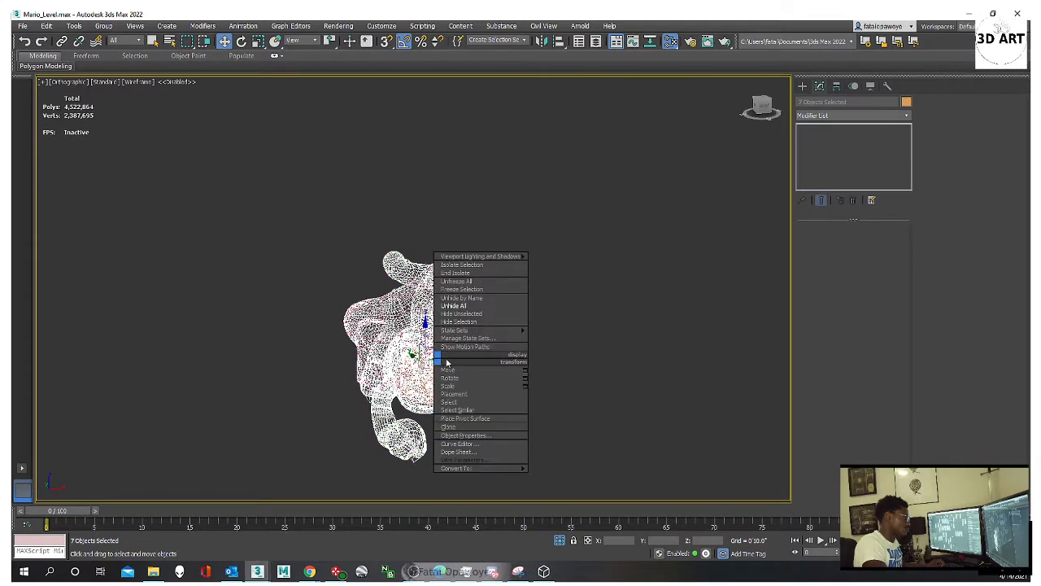
pyautogui.moveTo(464, 467)
pyautogui.click(412, 477)
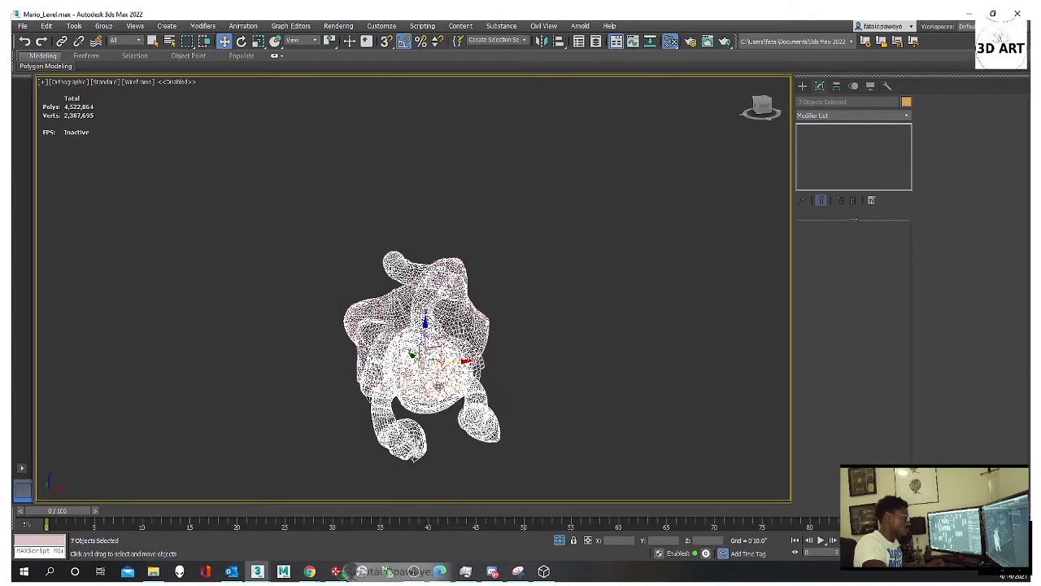
pyautogui.moveTo(437, 349); pyautogui.dragTo(682, 328)
pyautogui.click(568, 311)
pyautogui.moveTo(567, 310); pyautogui.dragTo(483, 298, button='middle')
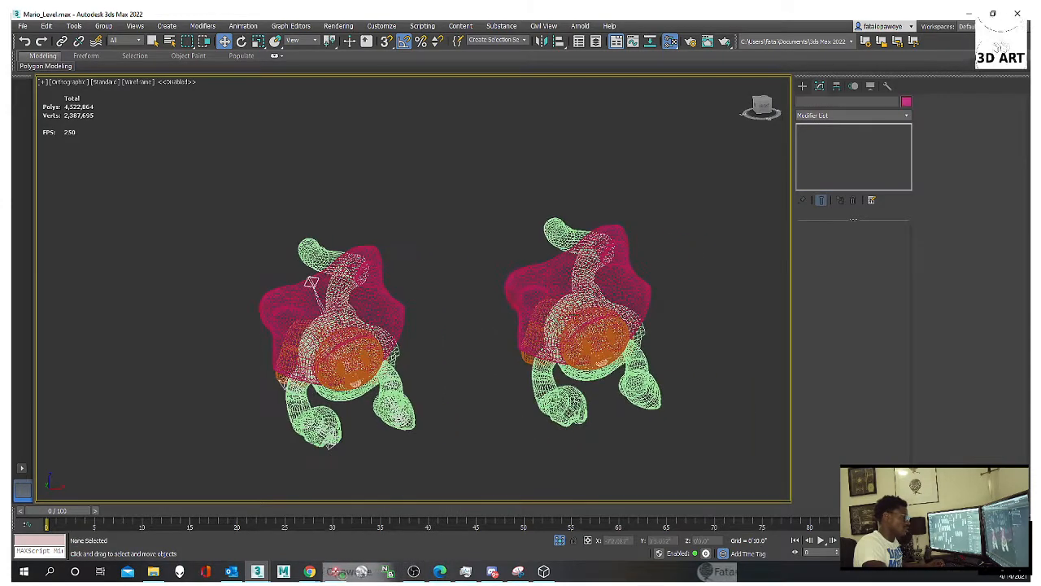
pyautogui.click(527, 286)
pyautogui.moveTo(527, 286); pyautogui.dragTo(452, 288)
pyautogui.hotkey('ctrl', 'z')
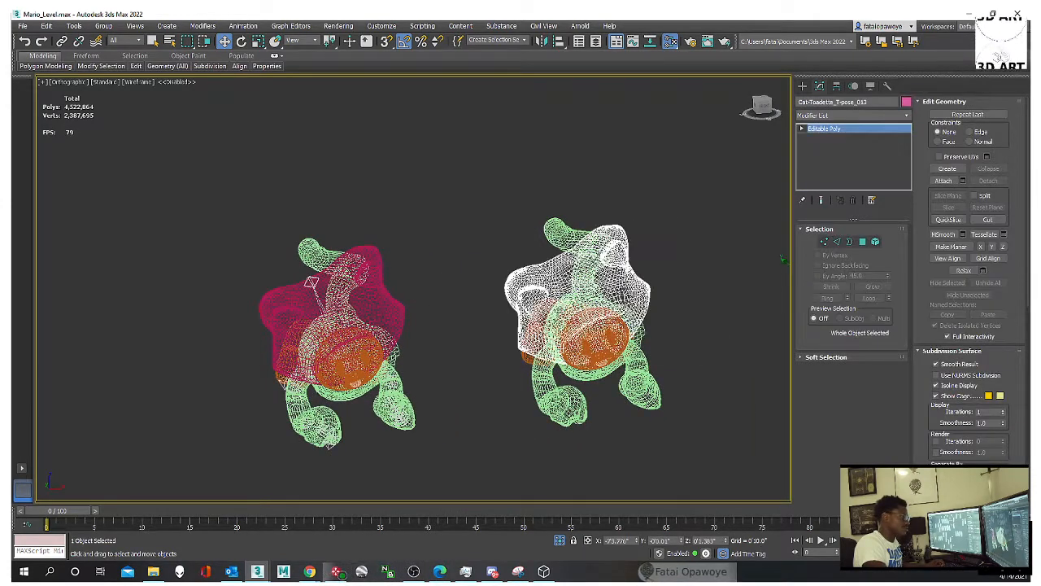
# Step: Select the seven meshes of the copied character, return to shaded display and turn on Auto Key
pyautogui.moveTo(495, 127); pyautogui.dragTo(695, 471)
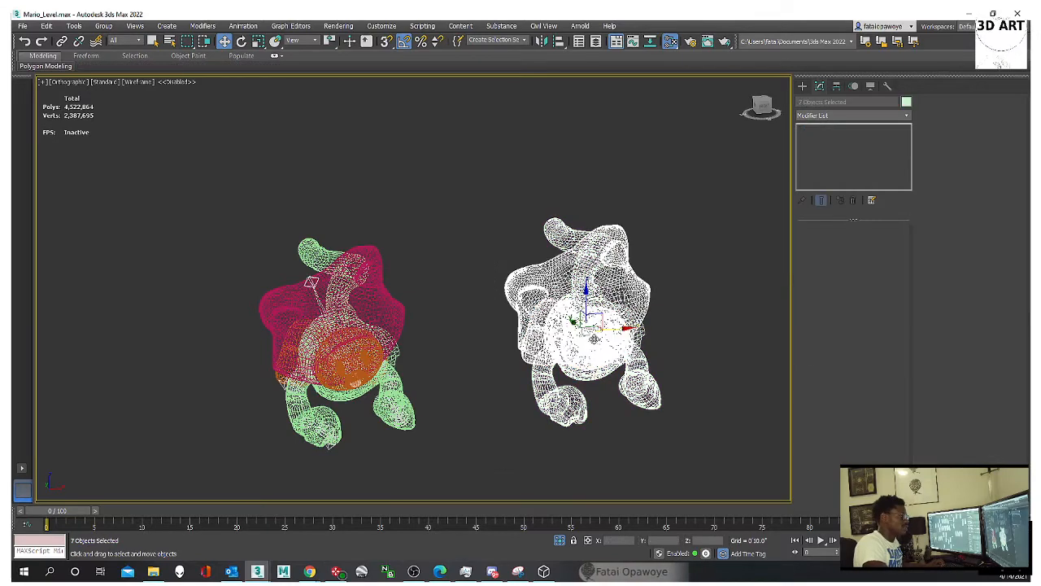
pyautogui.moveTo(682, 259)
pyautogui.keyDown('alt'); pyautogui.mouseDown(button='middle')
pyautogui.moveTo(573, 218)
pyautogui.moveTo(458, 304)
pyautogui.moveTo(482, 310)
pyautogui.mouseUp(button='middle'); pyautogui.keyUp('alt')
pyautogui.press('F3')
pyautogui.press('n')
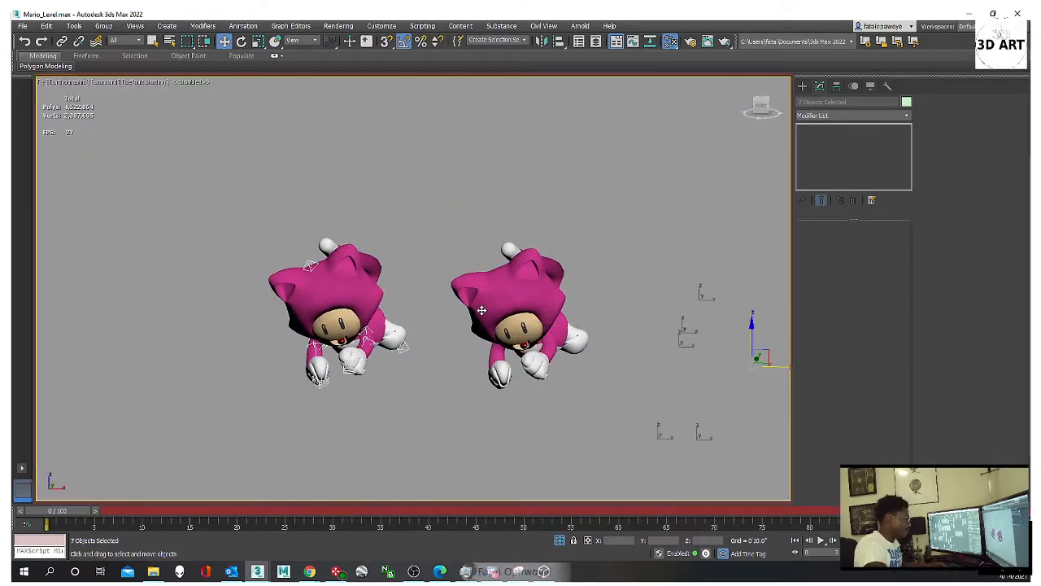
# Step: Select the two elbow helpers on the rigged original's arm using wireframe display, and return to shaded display
pyautogui.click(477, 327)
pyautogui.click(368, 340)
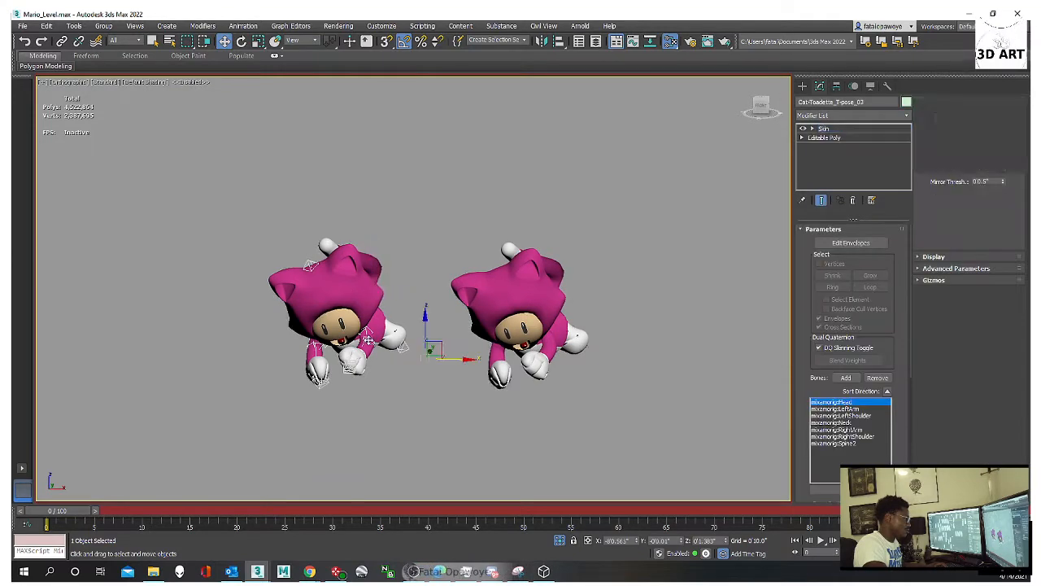
pyautogui.scroll(3, 368, 340)
pyautogui.moveTo(368, 340); pyautogui.dragTo(404, 335, button='middle')
pyautogui.click(366, 390)
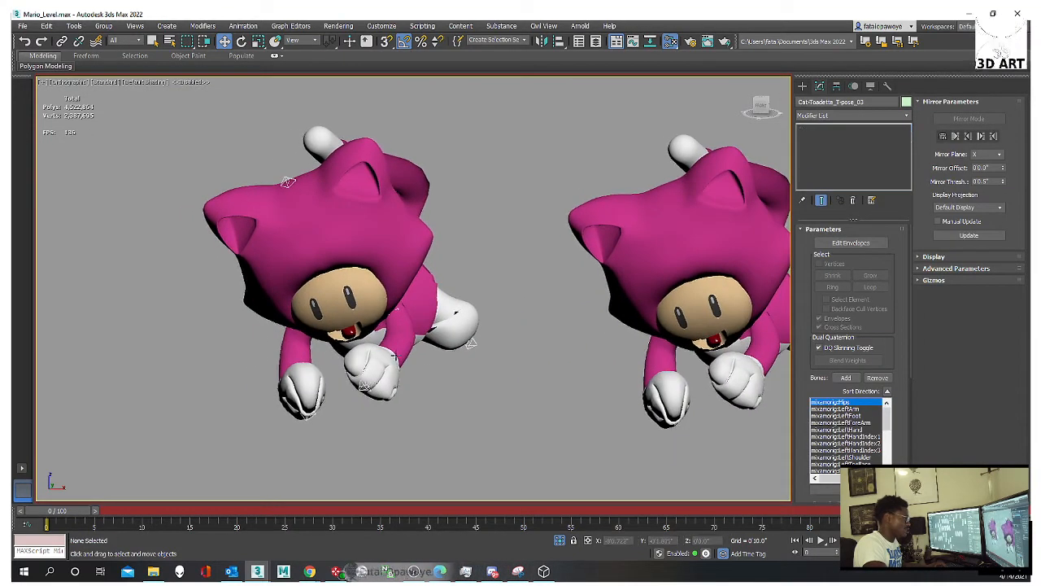
pyautogui.scroll(3, 365, 390)
pyautogui.click(365, 390)
pyautogui.keyDown('alt'); pyautogui.moveTo(365, 391); pyautogui.dragTo(515, 361, button='middle'); pyautogui.keyUp('alt')
pyautogui.press('F3')
pyautogui.click(515, 361)
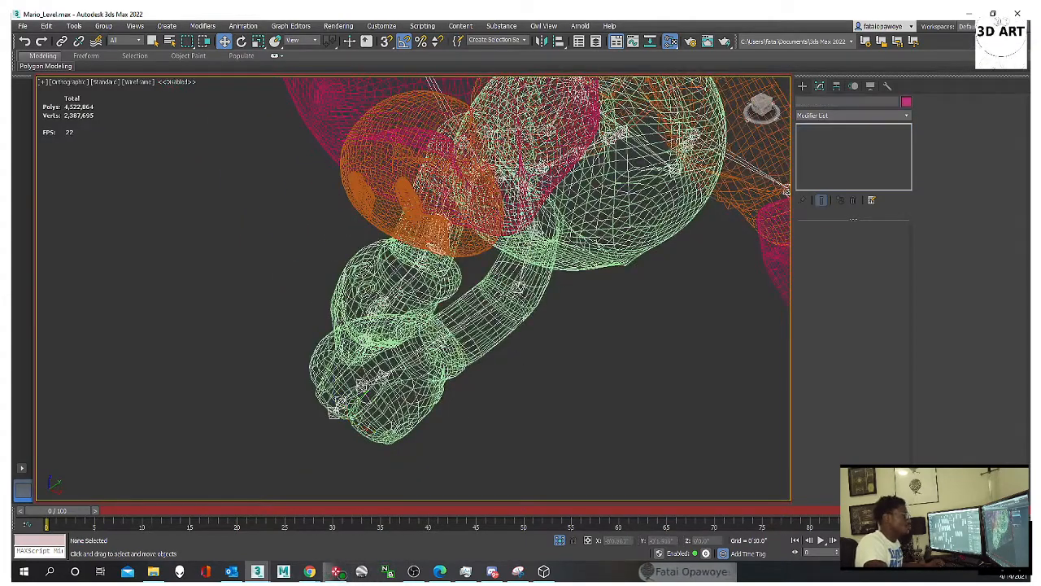
pyautogui.click(516, 286)
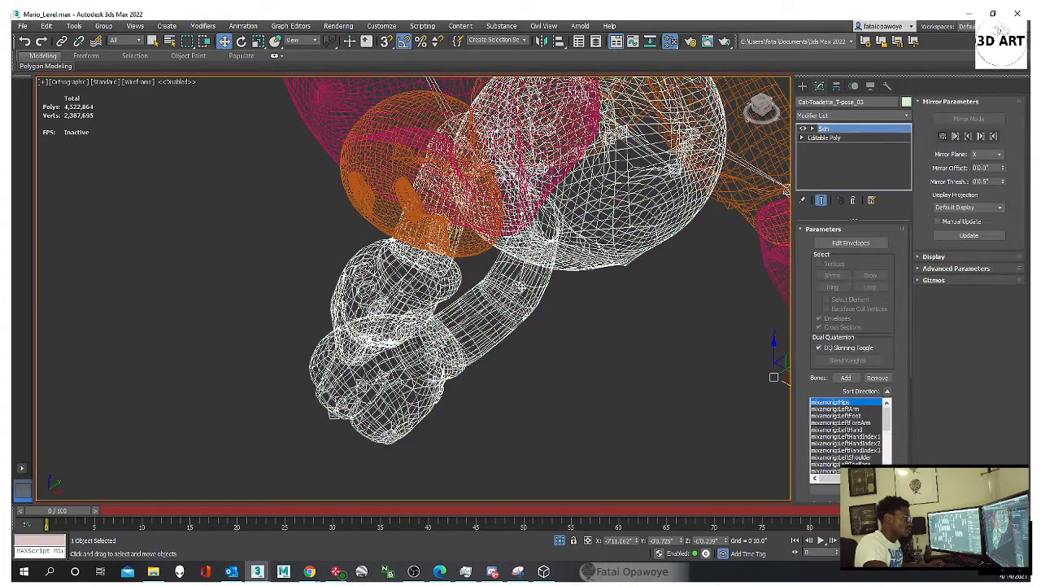
pyautogui.click(533, 350)
pyautogui.click(521, 288)
pyautogui.moveTo(485, 258); pyautogui.dragTo(562, 333)
pyautogui.keyDown('alt'); pyautogui.moveTo(531, 329); pyautogui.dragTo(578, 309, button='middle'); pyautogui.keyUp('alt')
pyautogui.press('F3')
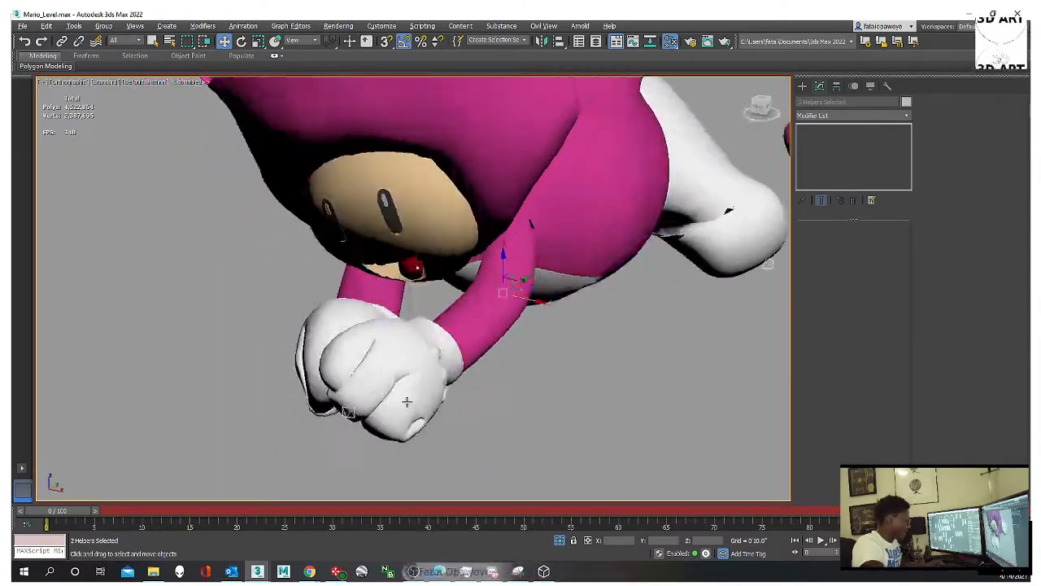
# Step: Try rotating the selected arm helpers at frame 35 with Auto Key on, scrub back through the timeline, and undo the rotation
pyautogui.moveTo(93, 511); pyautogui.dragTo(402, 513)
pyautogui.press('j')
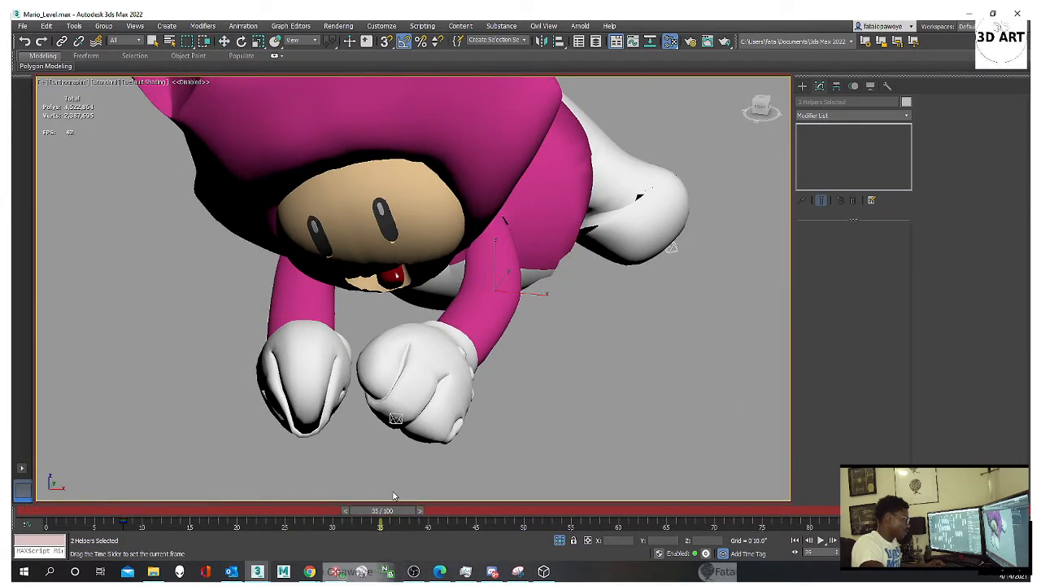
pyautogui.press('e')
pyautogui.moveTo(496, 326); pyautogui.dragTo(522, 330)
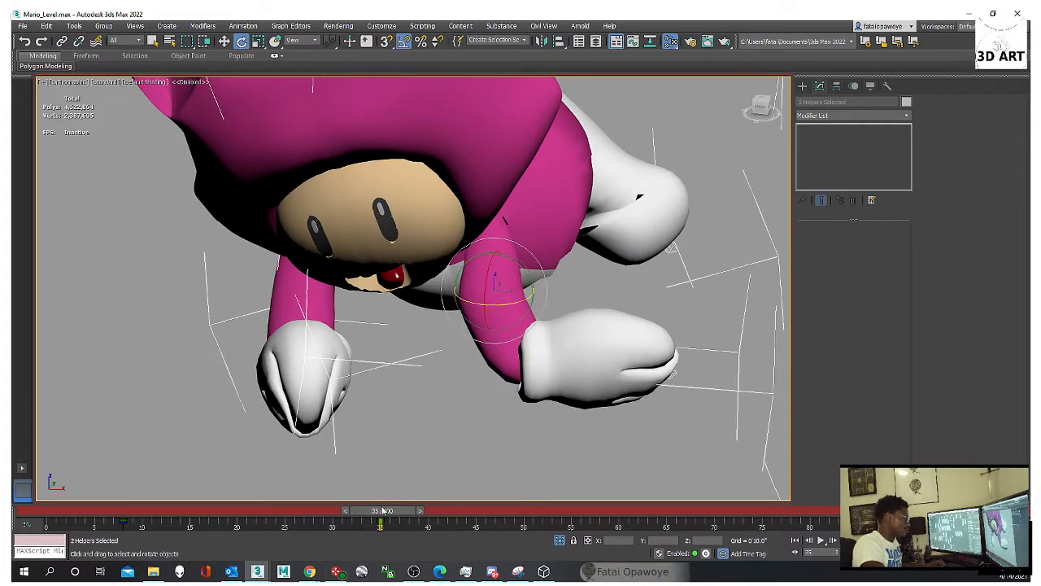
pyautogui.moveTo(395, 512); pyautogui.dragTo(302, 498)
pyautogui.moveTo(207, 498); pyautogui.dragTo(185, 476)
pyautogui.hotkey('ctrl', 'z')
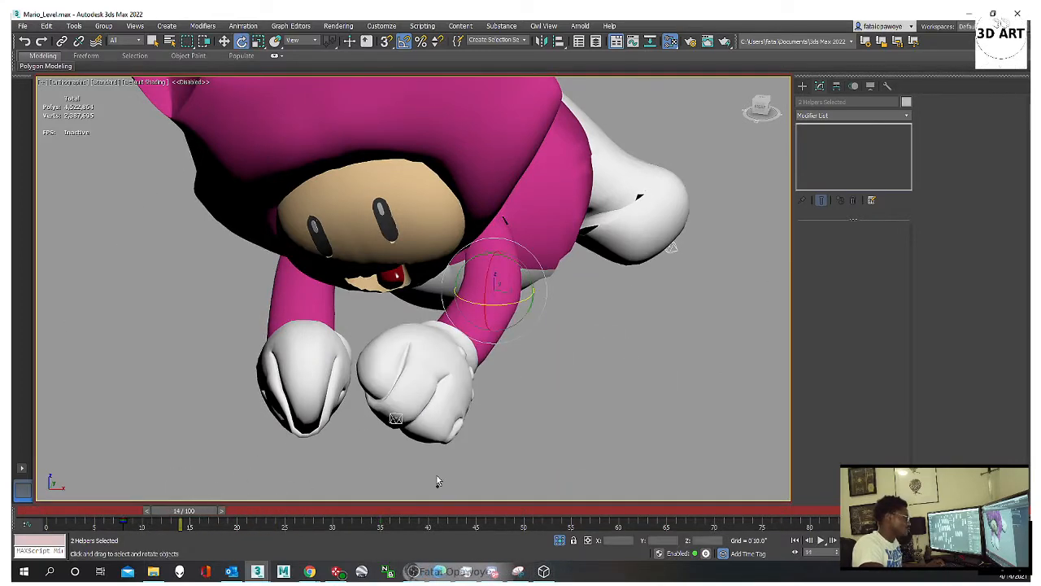
# Step: Turn off Auto Key, remove the arm helpers' key near frame 8, and set the current time to frame 3
pyautogui.keyDown('alt'); pyautogui.moveTo(476, 387); pyautogui.dragTo(525, 418, button='middle'); pyautogui.keyUp('alt')
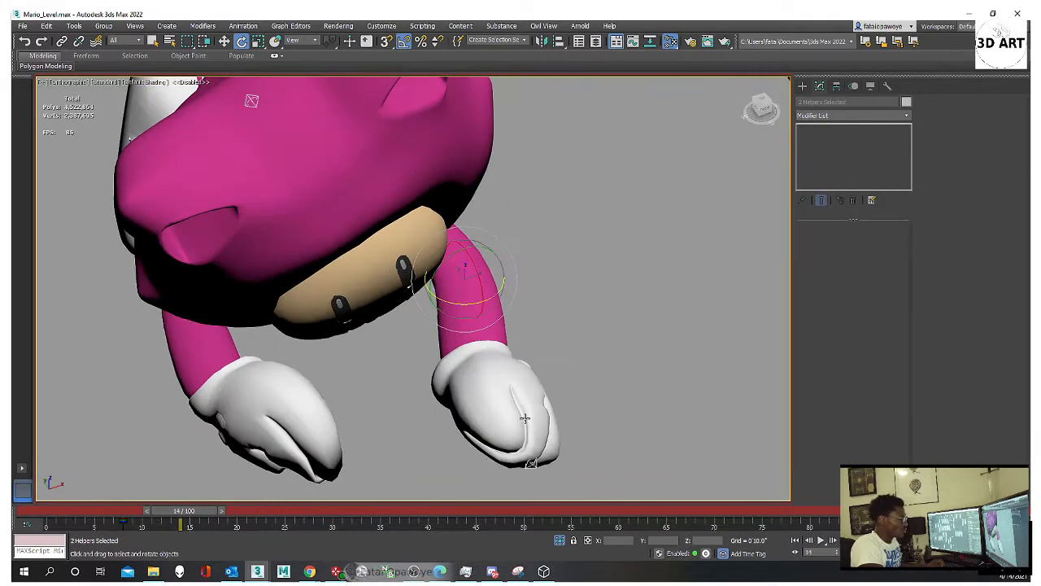
pyautogui.press('n')
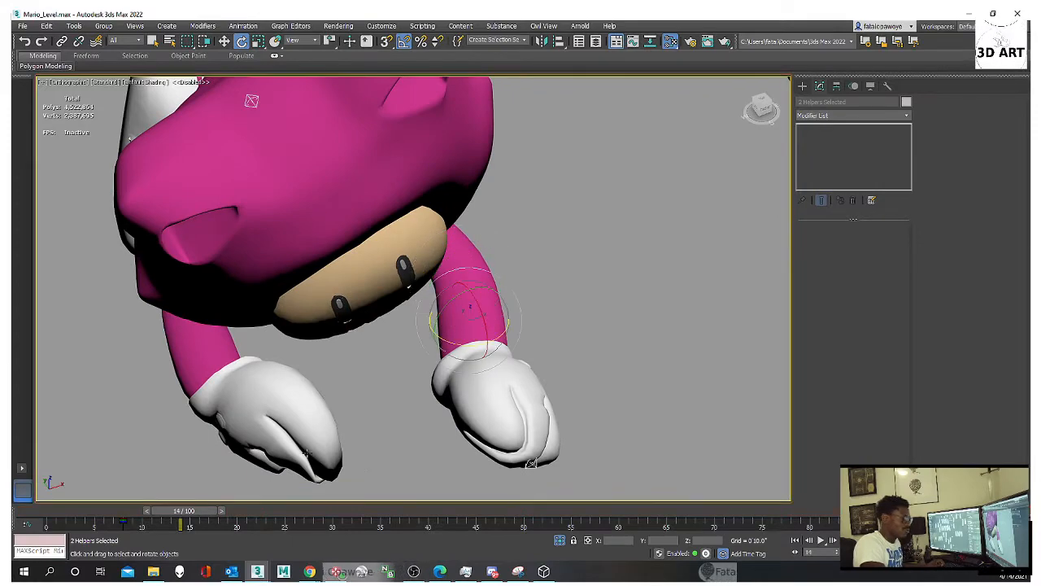
pyautogui.keyDown('alt'); pyautogui.moveTo(302, 471); pyautogui.dragTo(230, 427, button='middle'); pyautogui.keyUp('alt')
pyautogui.click(122, 523)
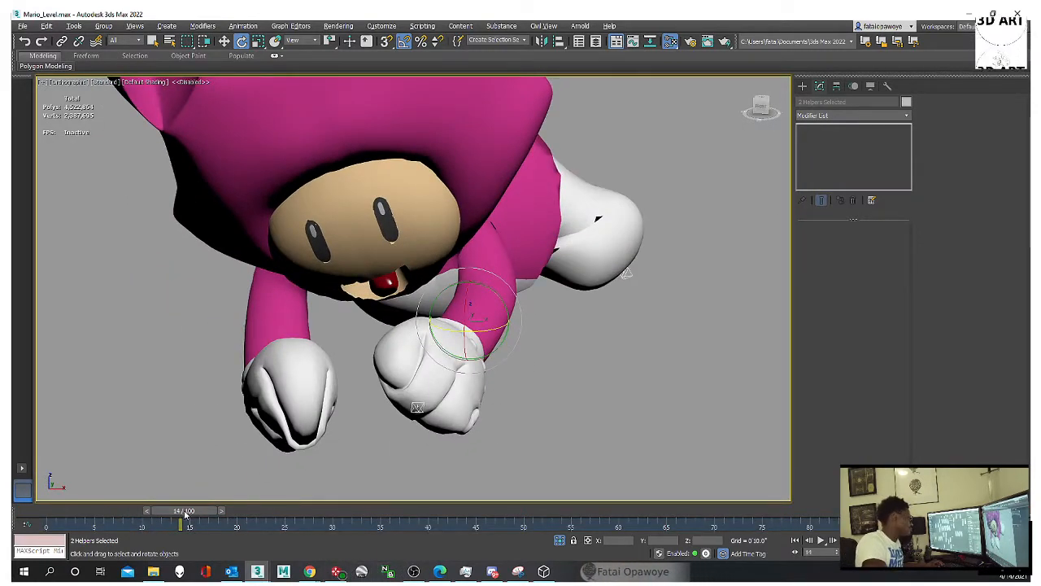
pyautogui.moveTo(185, 514); pyautogui.dragTo(86, 511)
# Step: Examine the original character's pose beside its copy from several angles, including the face, arms and gloves
pyautogui.keyDown('alt'); pyautogui.moveTo(634, 392); pyautogui.dragTo(563, 371, button='middle'); pyautogui.keyUp('alt')
pyautogui.scroll(-3, 551, 382)
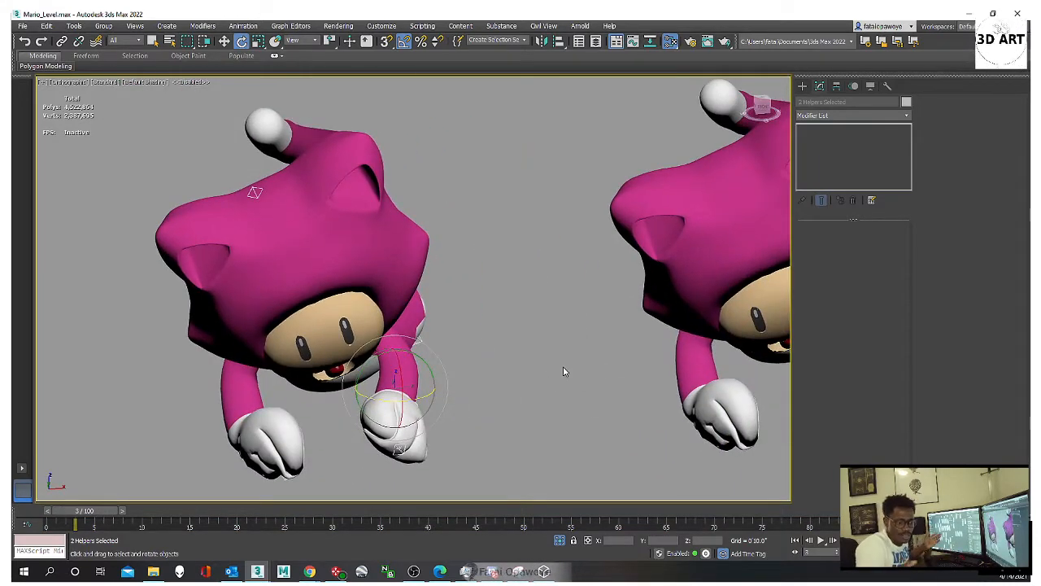
pyautogui.keyDown('alt'); pyautogui.moveTo(595, 254); pyautogui.dragTo(242, 325, button='middle'); pyautogui.keyUp('alt')
pyautogui.scroll(5, 441, 371)
pyautogui.scroll(-2, 441, 372)
pyautogui.scroll(-3, 460, 356)
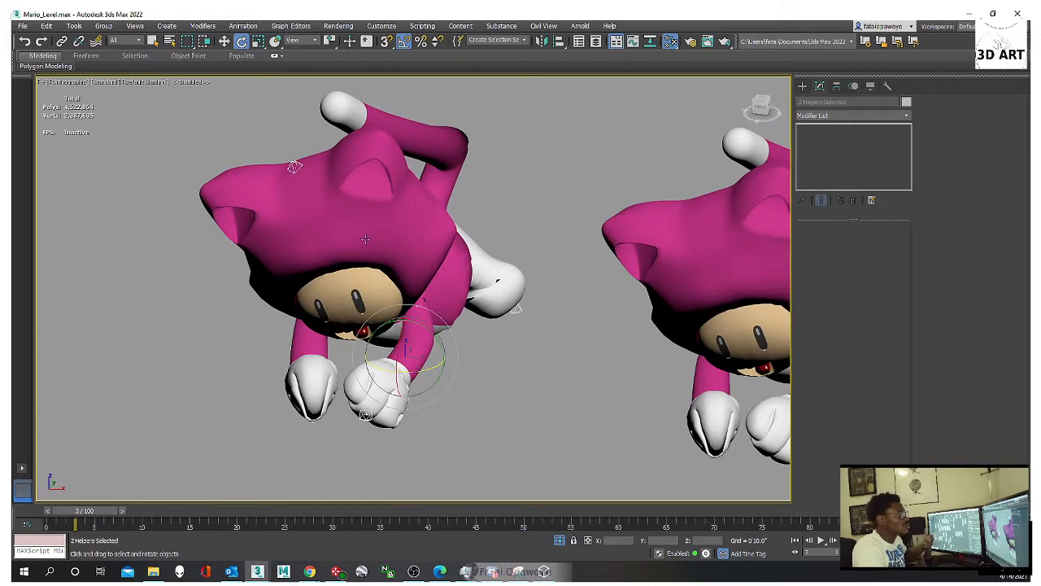
pyautogui.moveTo(365, 239); pyautogui.dragTo(312, 269, button='middle')
pyautogui.moveTo(548, 307); pyautogui.dragTo(421, 186, button='middle')
pyautogui.scroll(5, 622, 291)
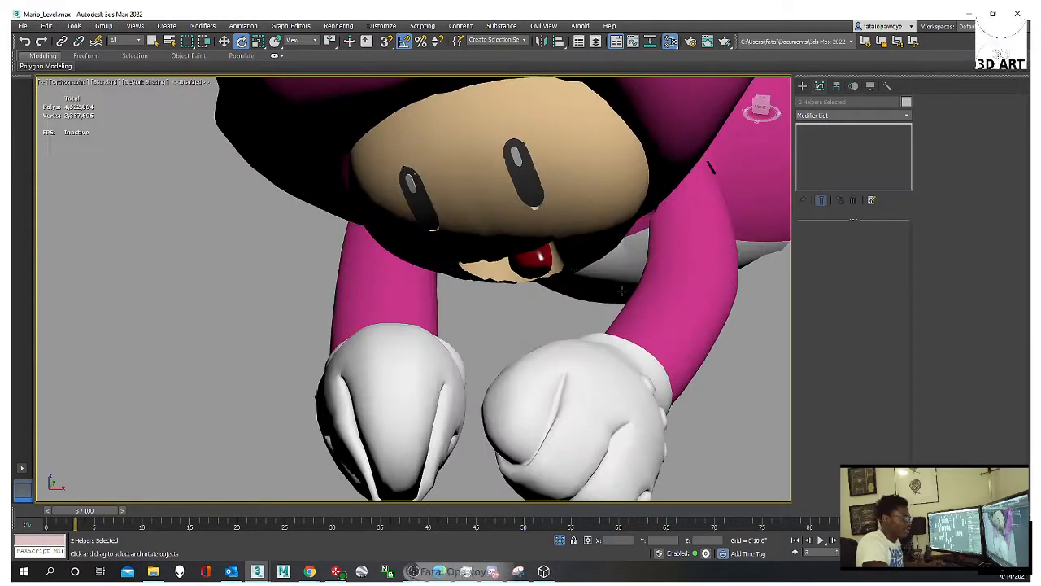
# Step: Select the copied character's body mesh and turn on edged-face display
pyautogui.click(622, 291)
pyautogui.scroll(-5, 623, 291)
pyautogui.keyDown('alt'); pyautogui.moveTo(622, 291); pyautogui.dragTo(663, 284, button='middle'); pyautogui.keyUp('alt')
pyautogui.press('F4')
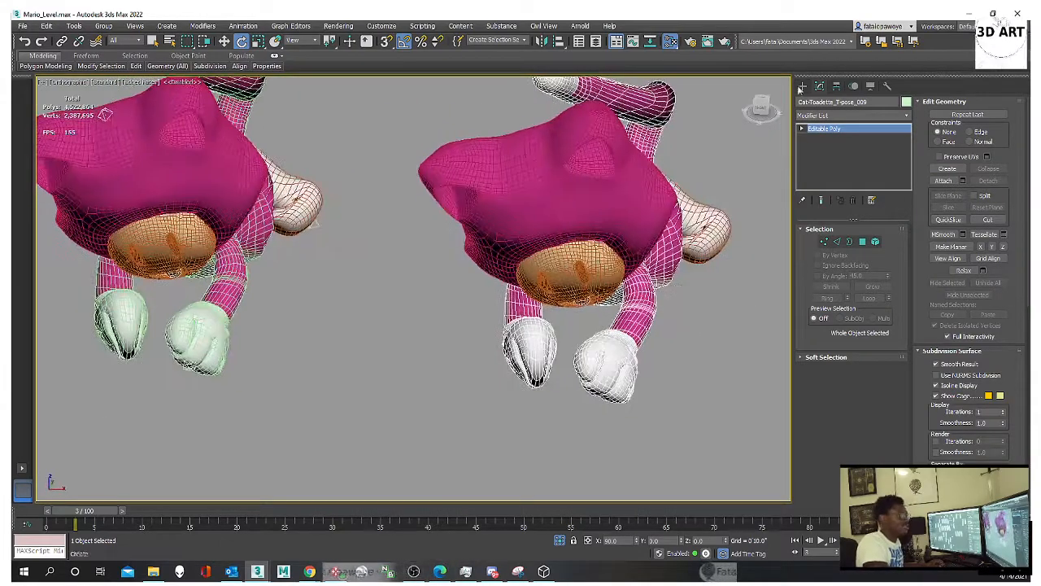
pyautogui.click(803, 86)
pyautogui.scroll(-4, 721, 174)
pyautogui.keyDown('alt'); pyautogui.moveTo(721, 174); pyautogui.dragTo(620, 238, button='middle'); pyautogui.keyUp('alt')
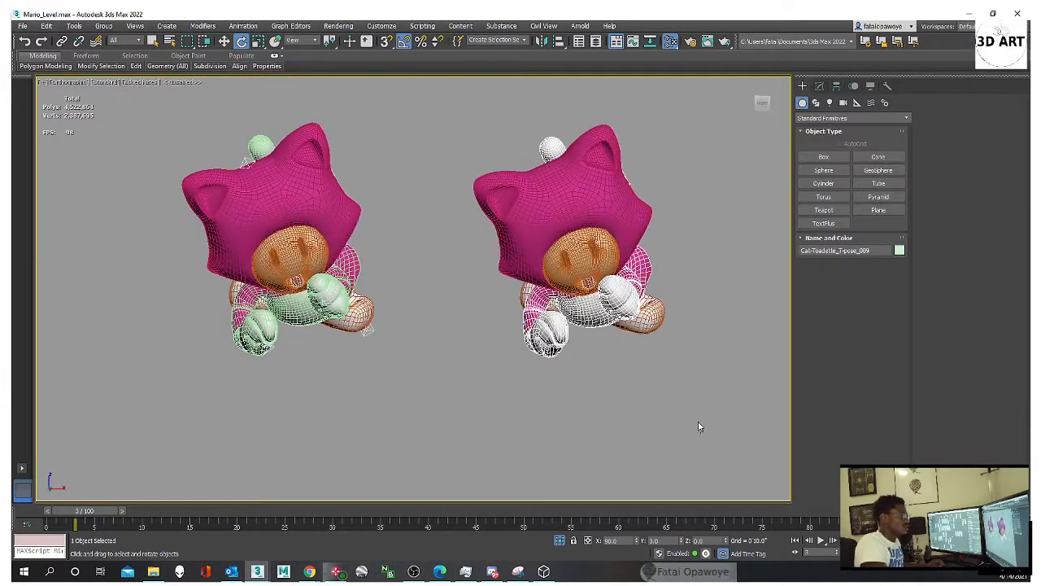
pyautogui.moveTo(698, 426); pyautogui.dragTo(494, 135)
pyautogui.scroll(-4, 468, 244)
pyautogui.moveTo(288, 104); pyautogui.dragTo(288, 104)
pyautogui.rightClick(371, 163)
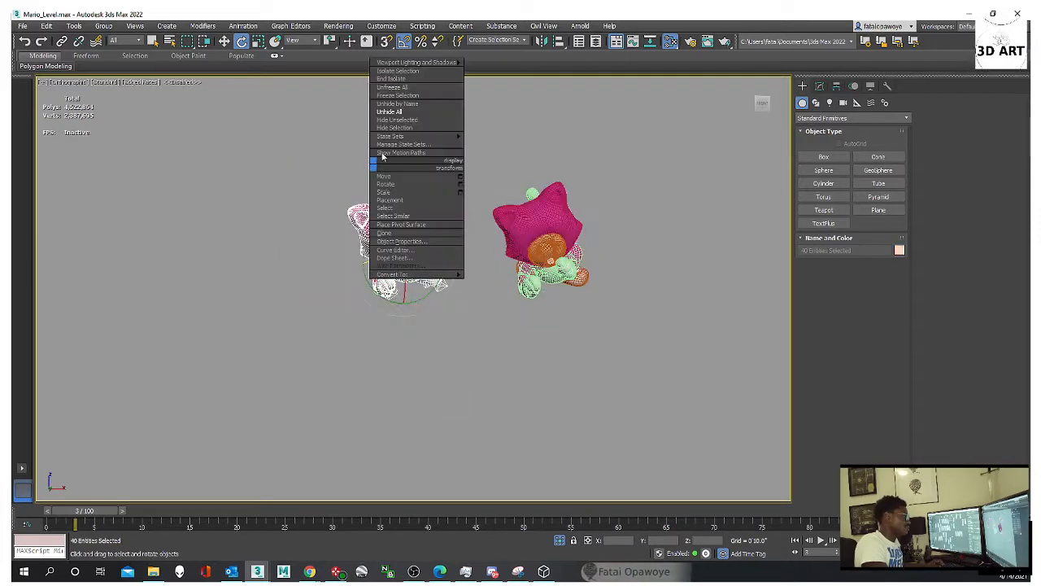
pyautogui.rightClick(639, 239)
pyautogui.click(495, 148)
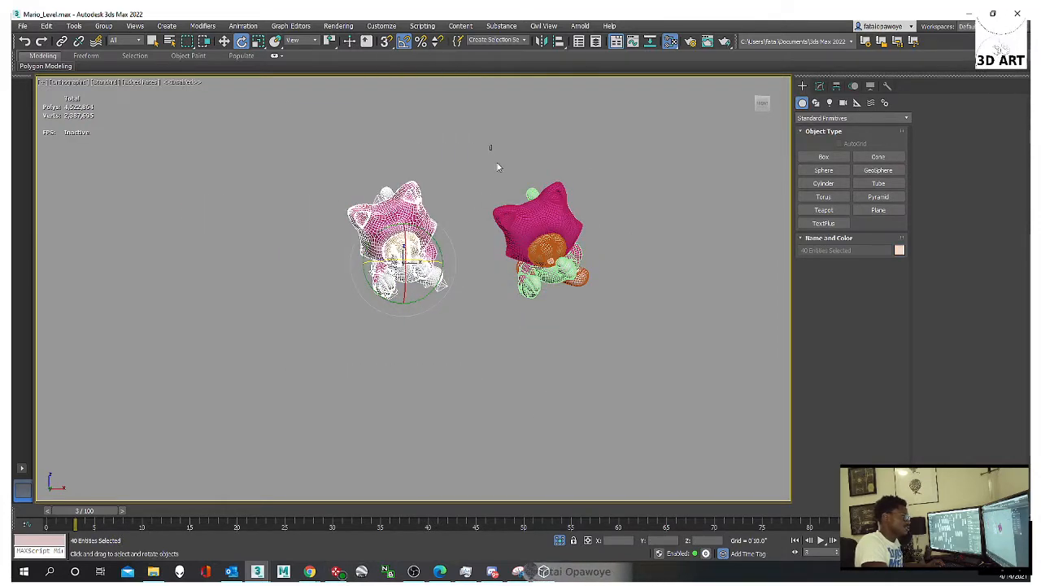
# Step: Select the seven meshes of the copied character and end isolation to bring back the full level scene
pyautogui.moveTo(497, 164); pyautogui.dragTo(616, 271)
pyautogui.rightClick(614, 263)
pyautogui.click(642, 184)
pyautogui.keyDown('alt'); pyautogui.moveTo(640, 213); pyautogui.dragTo(550, 291, button='middle'); pyautogui.keyUp('alt')
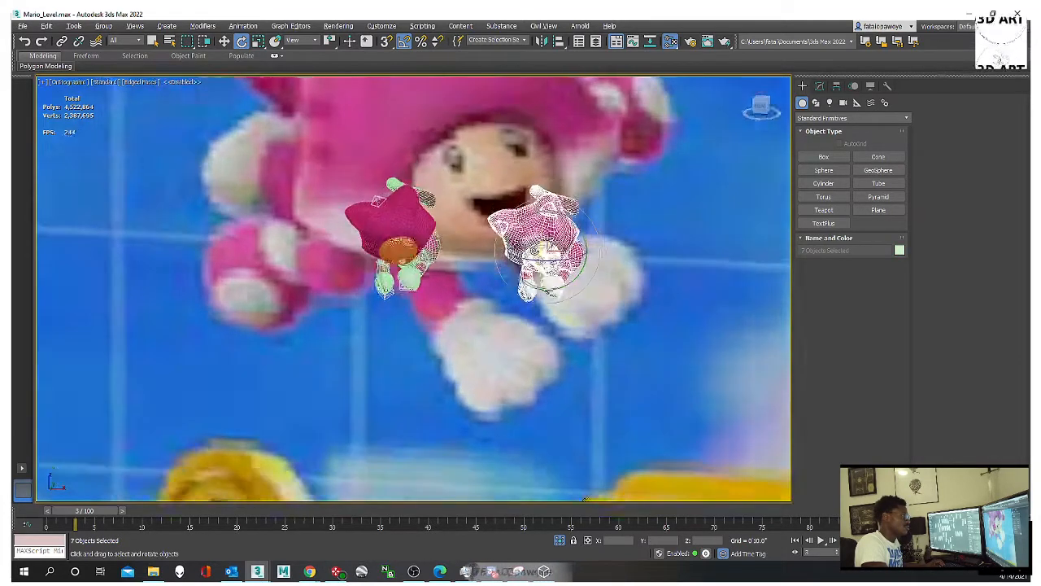
# Step: Scale the seven copied meshes up uniformly to 245%
pyautogui.scroll(-5, 537, 258)
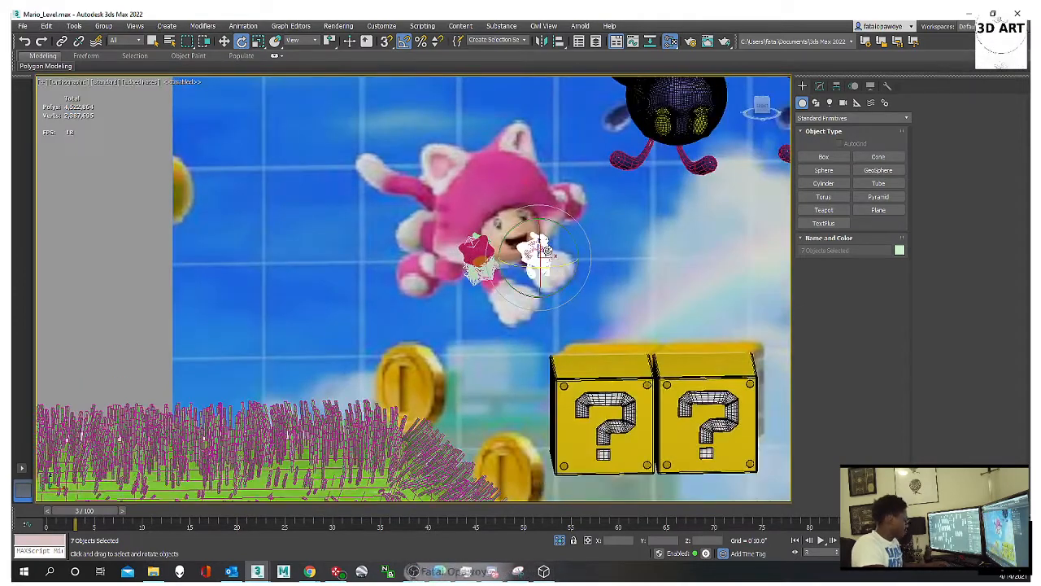
pyautogui.press('r')
pyautogui.moveTo(540, 245); pyautogui.dragTo(627, 172)
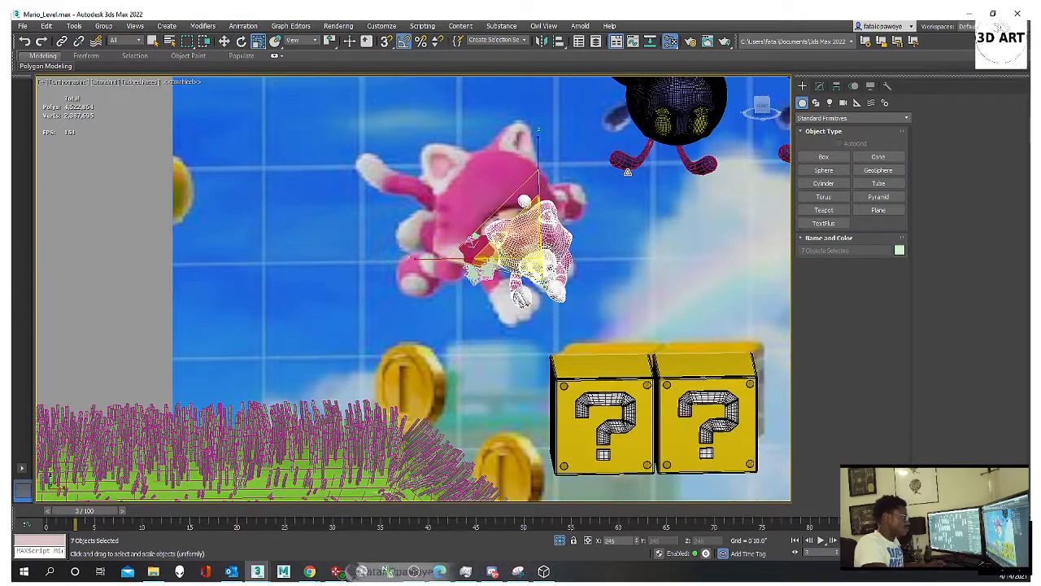
# Step: Center the pivots of the seven copied meshes on the objects using Affect Pivot Only
pyautogui.press('w')
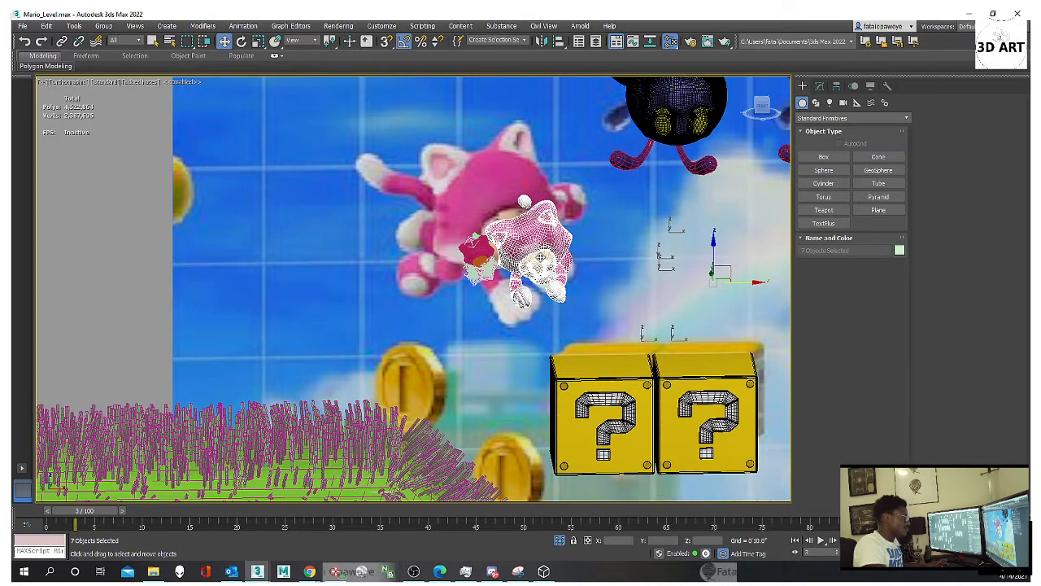
pyautogui.press('1')
pyautogui.press('Insert')
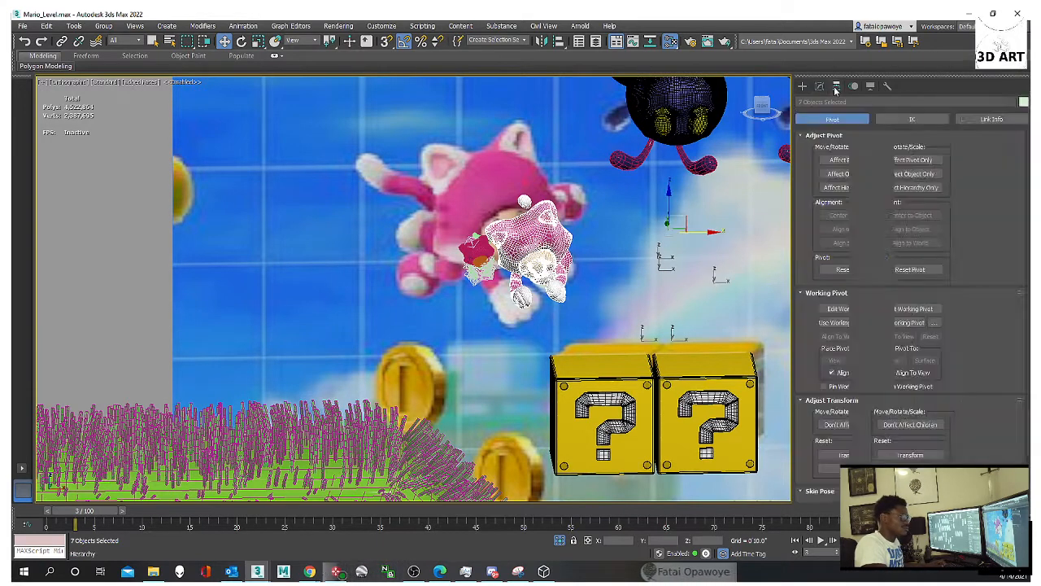
pyautogui.click(319, 40)
pyautogui.click(319, 40)
pyautogui.rightClick(551, 243)
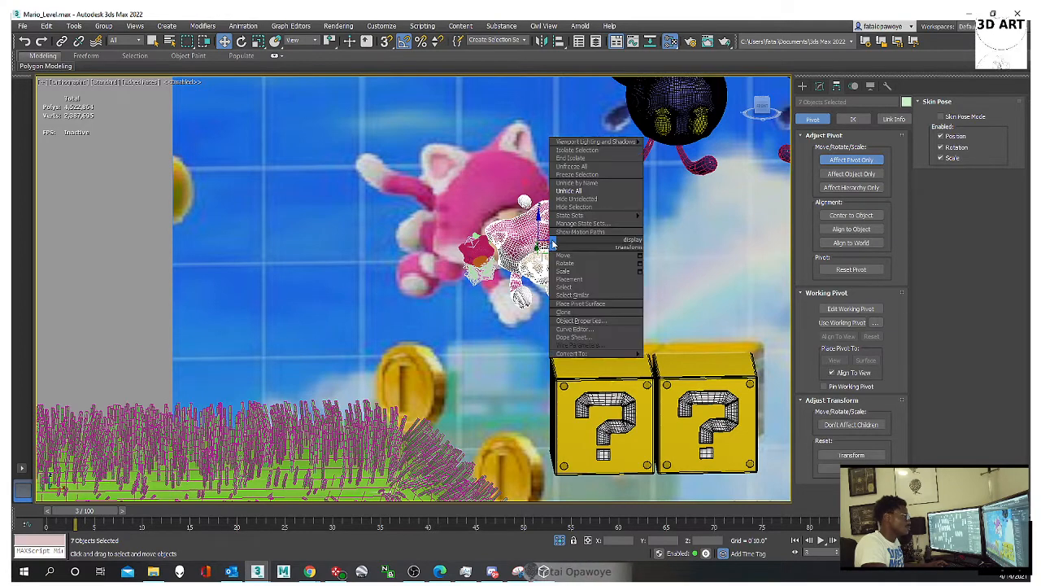
pyautogui.click(108, 26)
pyautogui.click(624, 244)
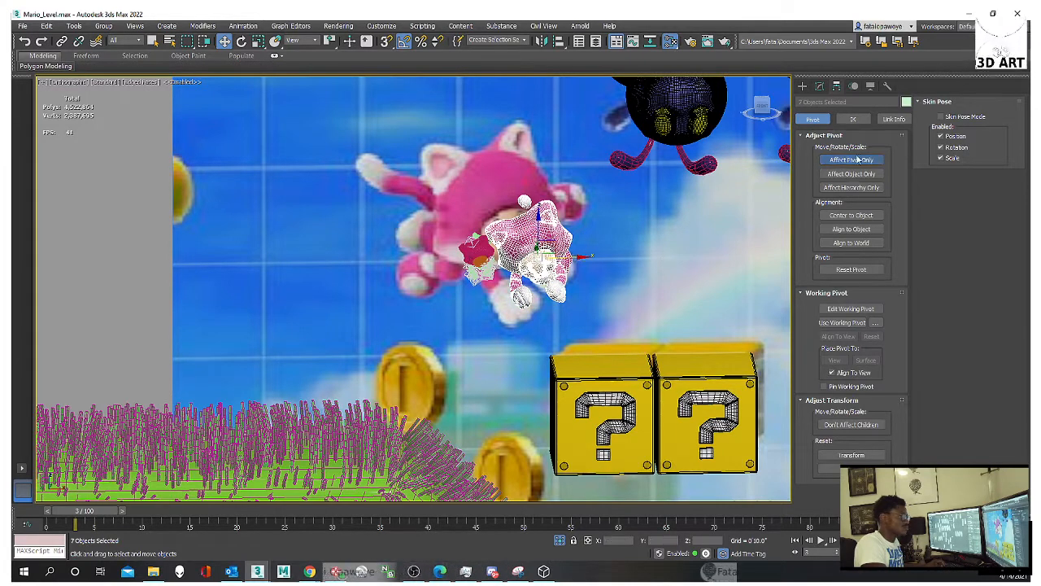
# Step: Leave pivot editing and move the enlarged copy along the X axis, away from the small original
pyautogui.click(853, 159)
pyautogui.moveTo(573, 257); pyautogui.dragTo(618, 257)
pyautogui.click(103, 26)
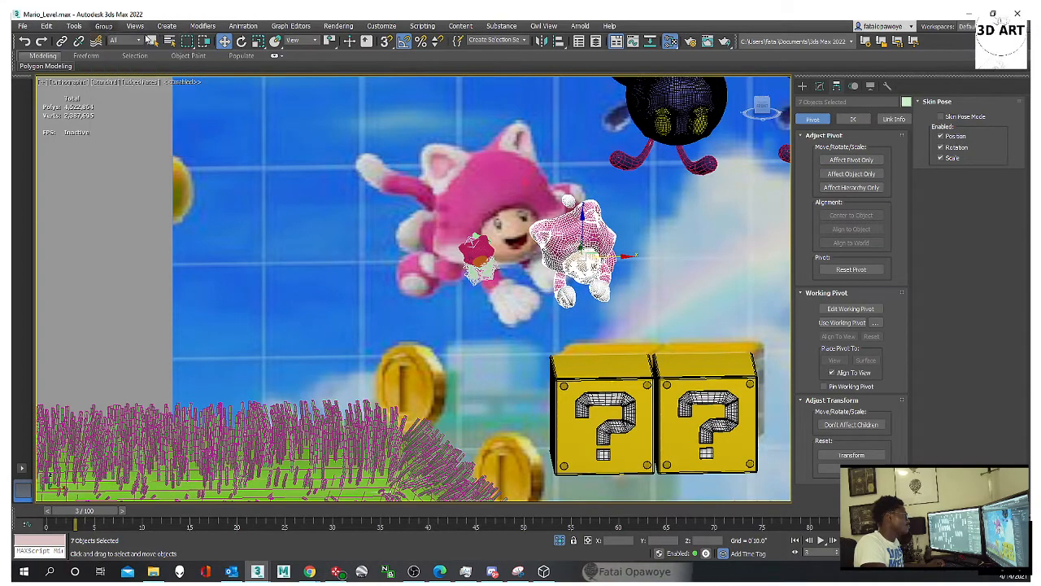
# Step: Switch to wireframe display and region-select the enlarged character copy
pyautogui.moveTo(543, 184)
pyautogui.keyDown('alt'); pyautogui.mouseDown(button='middle')
pyautogui.moveTo(606, 218)
pyautogui.moveTo(584, 209)
pyautogui.moveTo(605, 195)
pyautogui.mouseUp(button='middle'); pyautogui.keyUp('alt')
pyautogui.scroll(3, 583, 209)
pyautogui.press('F3')
pyautogui.click(605, 195)
pyautogui.moveTo(669, 354); pyautogui.dragTo(669, 355)
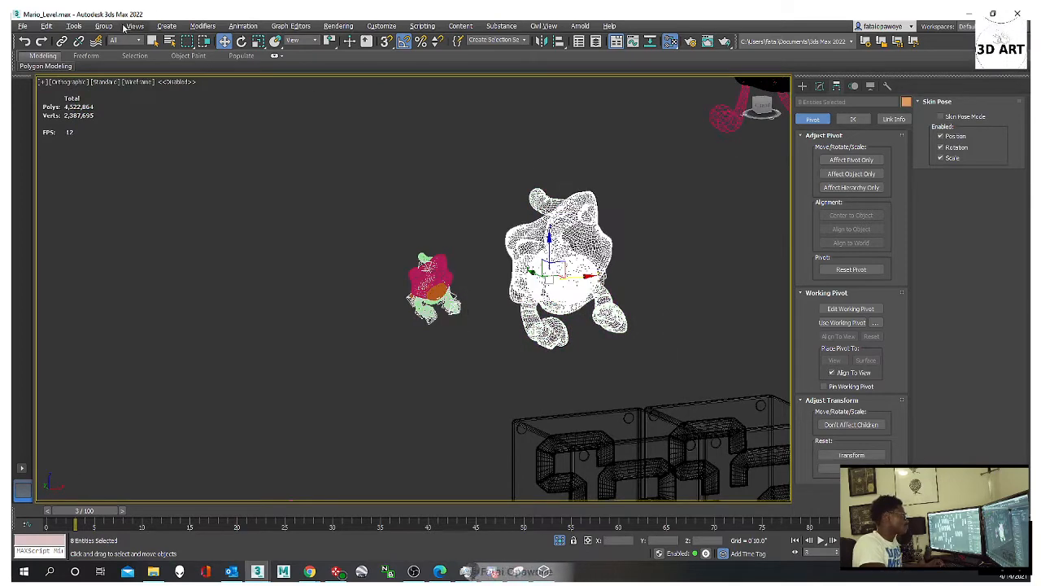
pyautogui.click(104, 26)
pyautogui.keyDown('alt'); pyautogui.moveTo(682, 256); pyautogui.dragTo(720, 265, button='middle'); pyautogui.keyUp('alt')
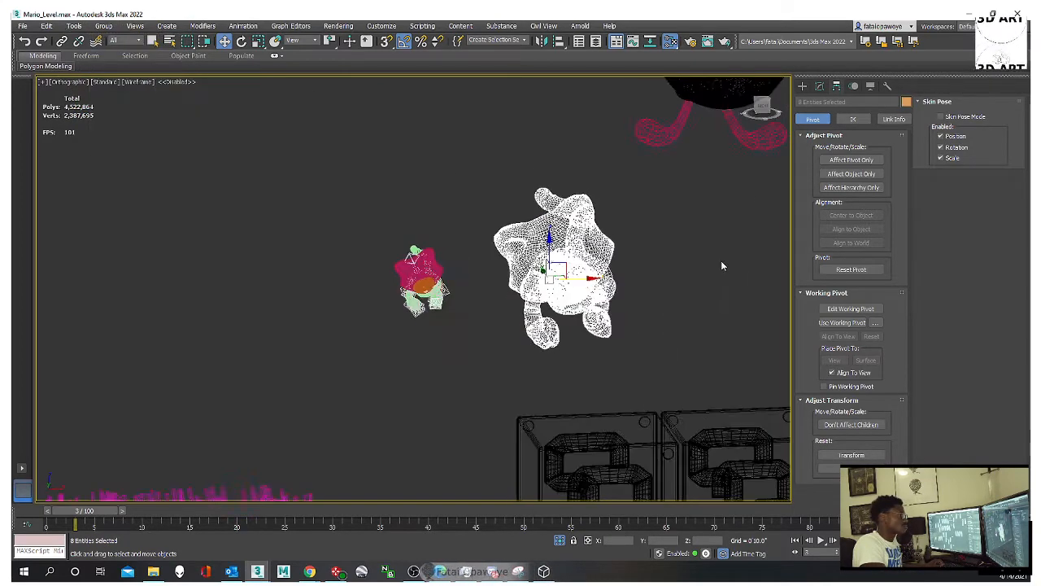
# Step: Clear the selection and reselect only the seven meshes of the enlarged copy
pyautogui.click(802, 86)
pyautogui.click(819, 85)
pyautogui.rightClick(569, 252)
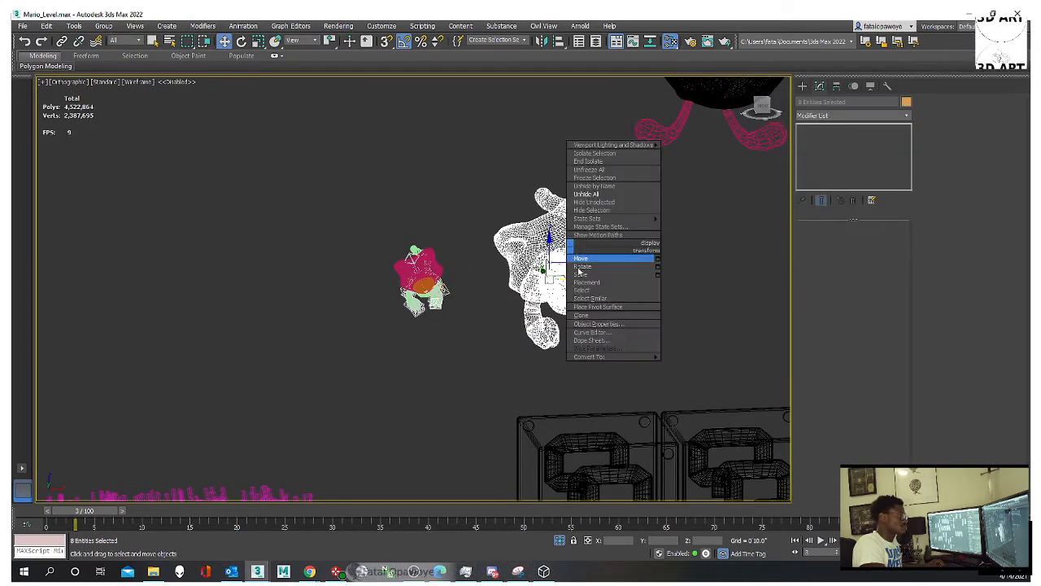
pyautogui.moveTo(629, 358)
pyautogui.click(554, 365)
pyautogui.click(499, 174)
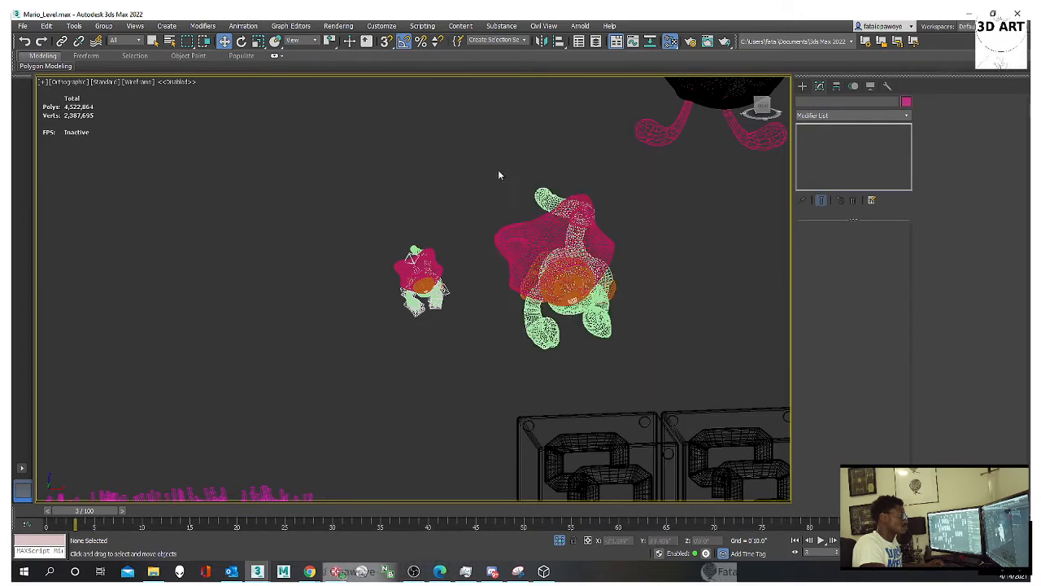
pyautogui.moveTo(623, 339); pyautogui.dragTo(624, 341)
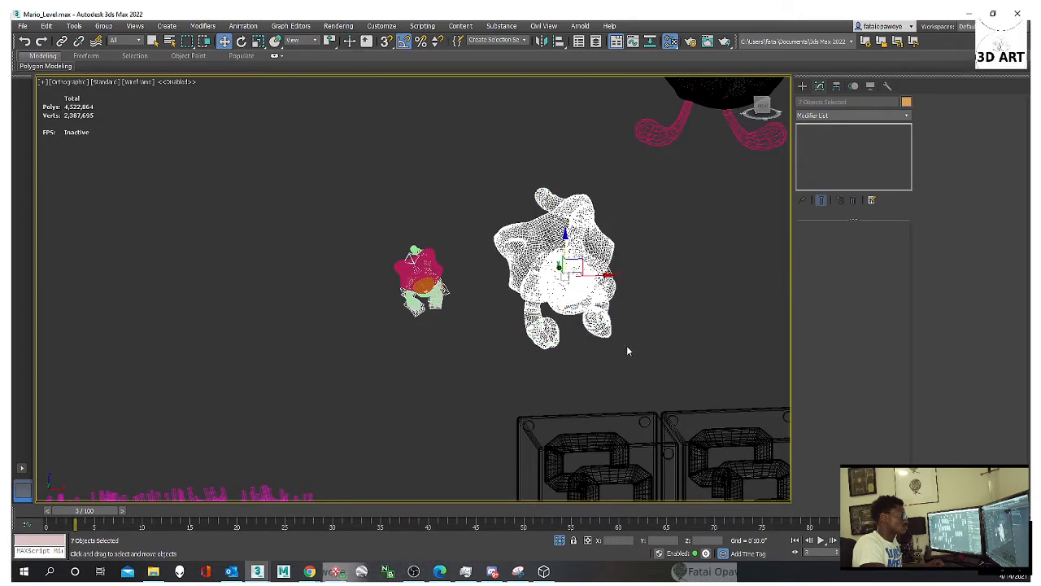
pyautogui.click(104, 26)
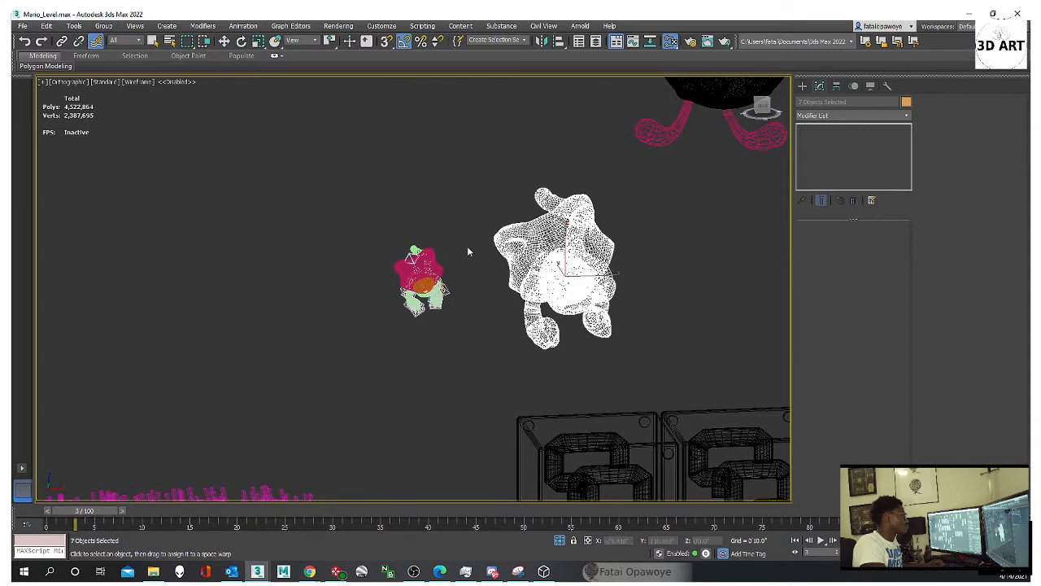
# Step: Delete the small rigged original character together with its helpers
pyautogui.moveTo(484, 356); pyautogui.dragTo(484, 356)
pyautogui.scroll(4, 427, 280)
pyautogui.press('Delete')
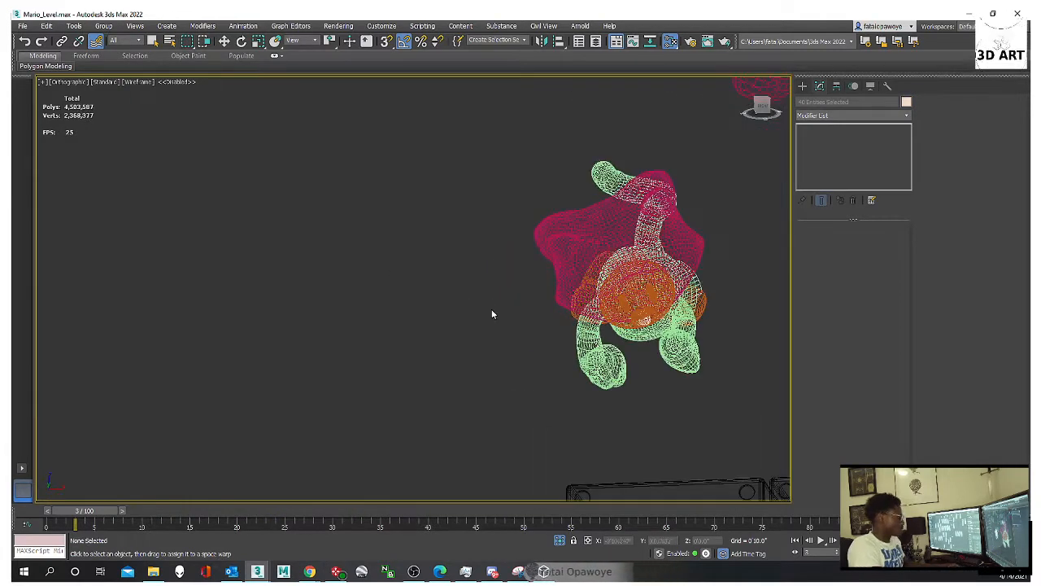
# Step: Select the seven meshes of the remaining character in the level, and clear the selection
pyautogui.scroll(-6, 480, 308)
pyautogui.press('w')
pyautogui.moveTo(597, 370); pyautogui.dragTo(597, 367)
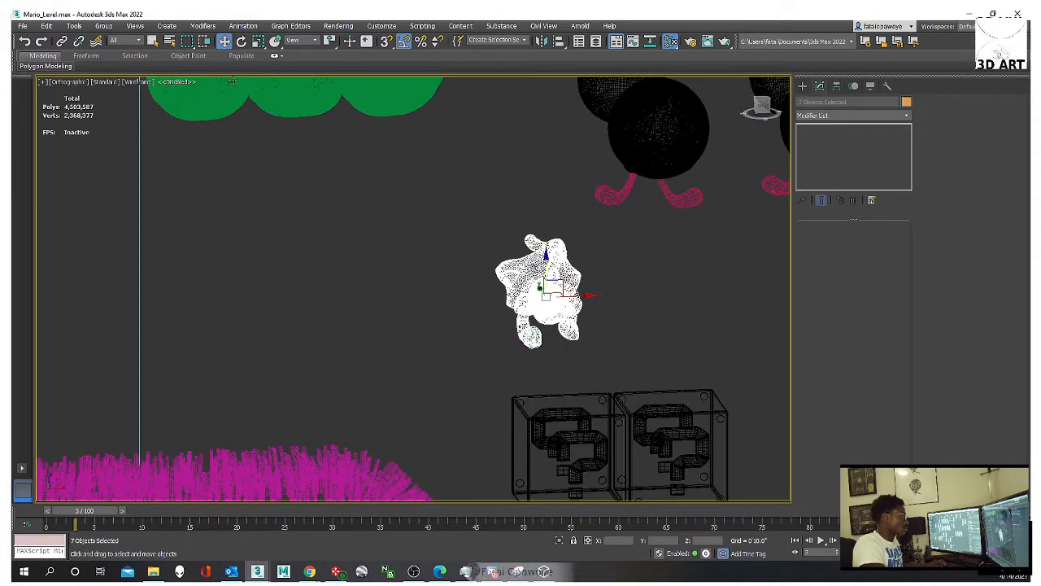
pyautogui.moveTo(365, 194); pyautogui.dragTo(316, 187, button='middle')
pyautogui.click(322, 180)
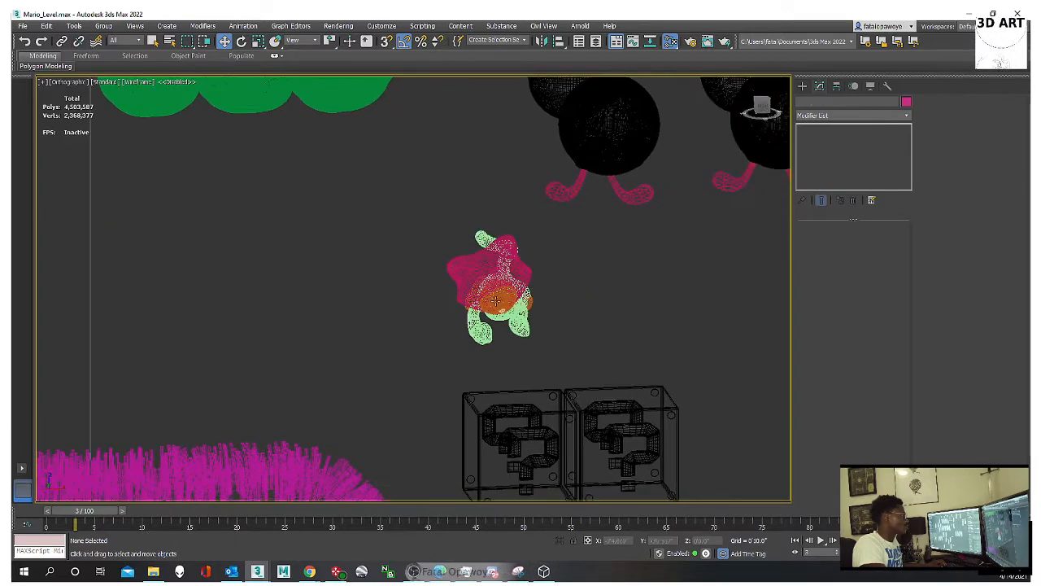
# Step: Select the character's seven meshes and combine them into one group
pyautogui.moveTo(570, 362); pyautogui.dragTo(571, 362)
pyautogui.click(103, 26)
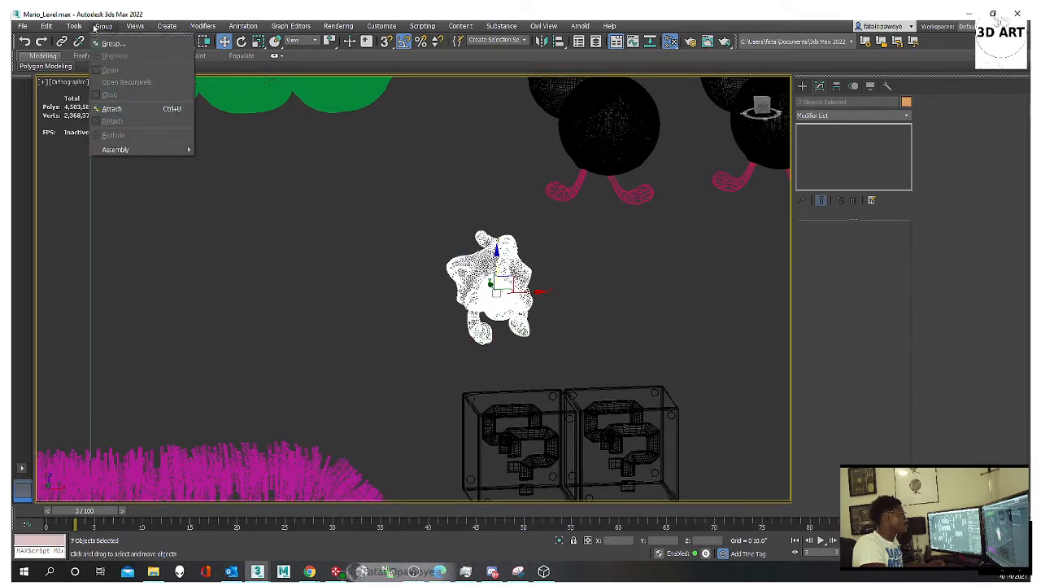
pyautogui.click(112, 44)
pyautogui.click(529, 308)
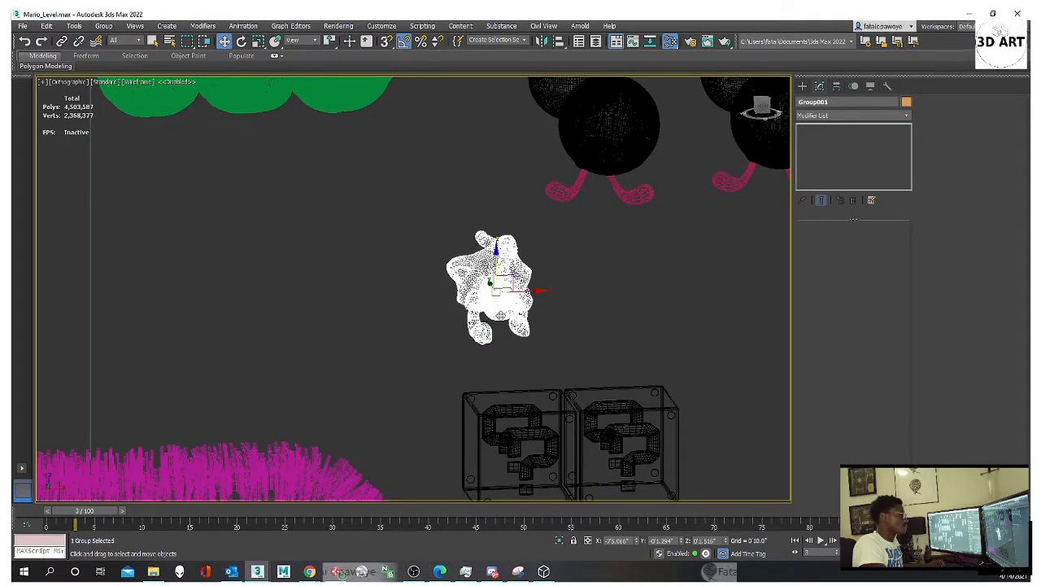
pyautogui.scroll(5, 529, 309)
pyautogui.scroll(-5, 508, 297)
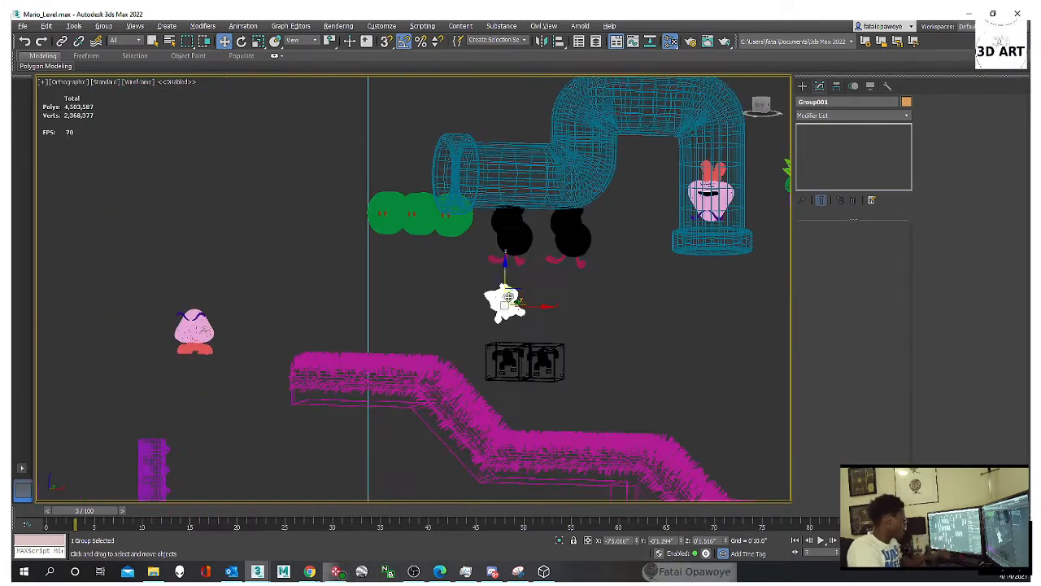
# Step: Switch to the front view and reselect the grouped character beside its counterpart in the reference image
pyautogui.press('f')
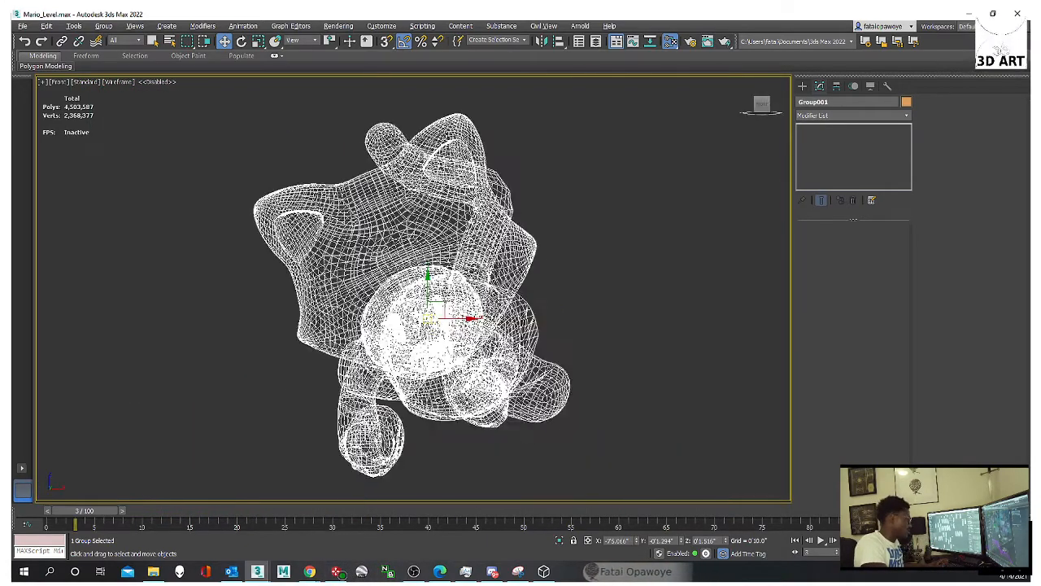
pyautogui.moveTo(431, 286)
pyautogui.mouseDown(button='middle')
pyautogui.moveTo(536, 275)
pyautogui.moveTo(530, 291)
pyautogui.mouseUp(button='middle')
pyautogui.scroll(-5, 535, 275)
pyautogui.click(586, 232)
pyautogui.scroll(2, 536, 260)
pyautogui.press('F3')
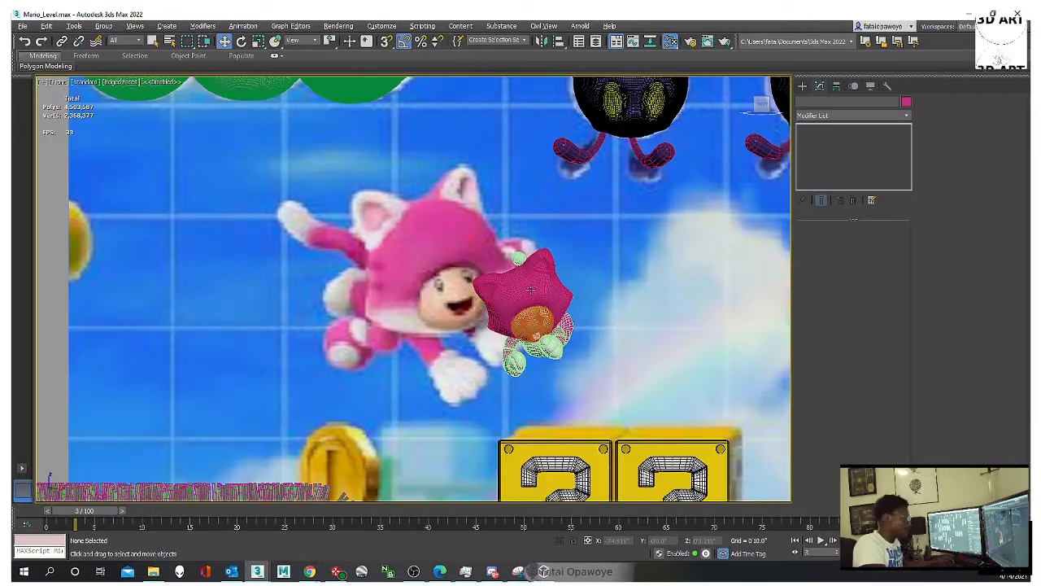
pyautogui.press('F3')
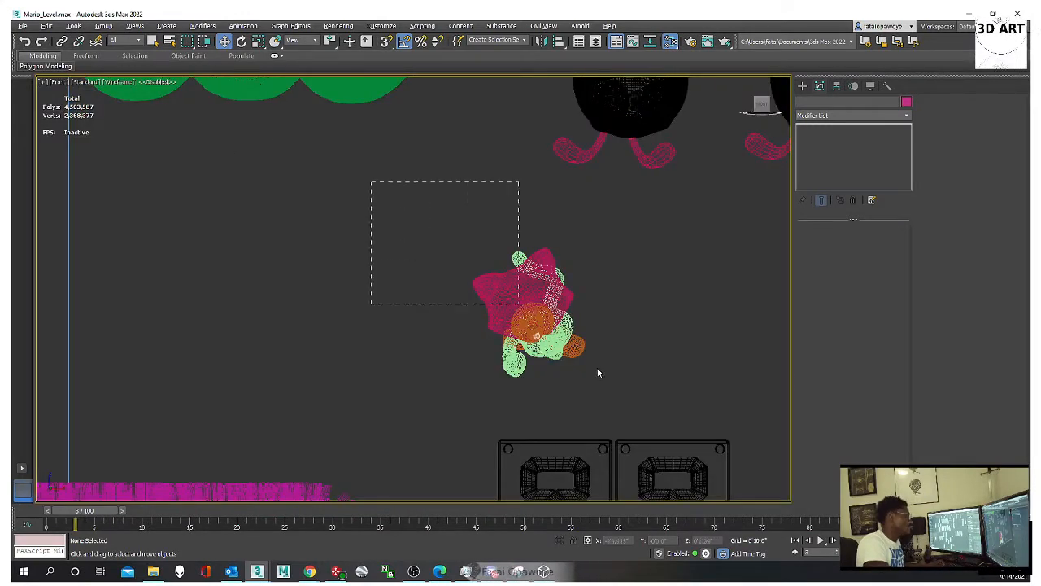
pyautogui.moveTo(597, 373); pyautogui.dragTo(606, 455)
pyautogui.moveTo(604, 394); pyautogui.dragTo(605, 396)
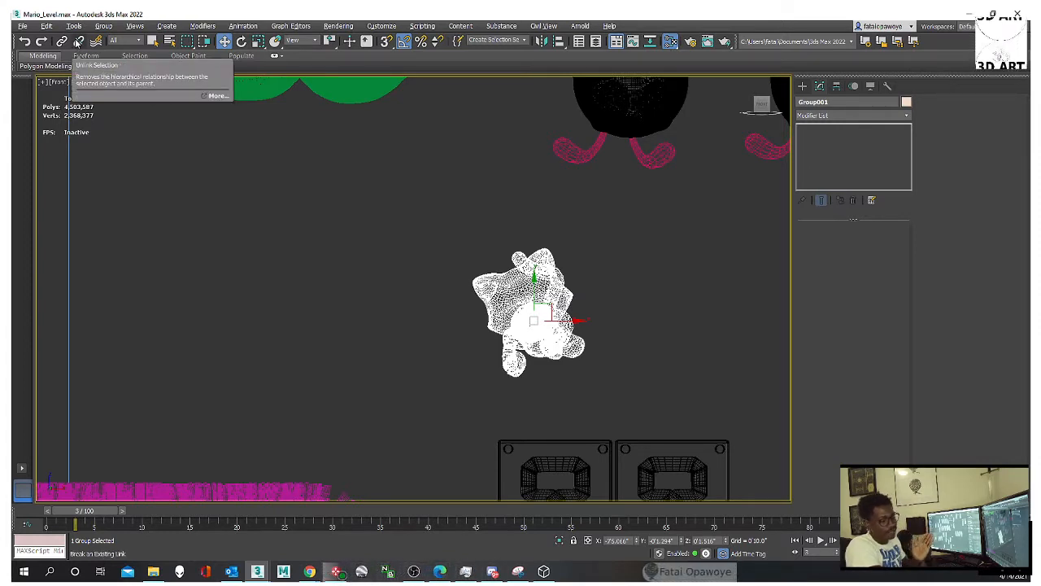
pyautogui.moveTo(565, 276); pyautogui.dragTo(501, 252, button='middle')
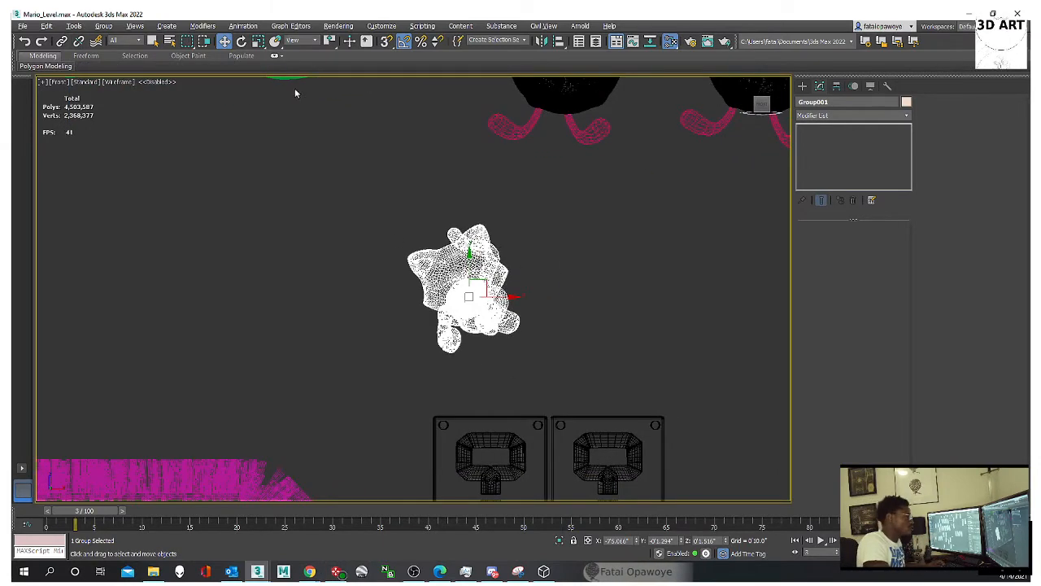
pyautogui.click(103, 26)
pyautogui.click(569, 269)
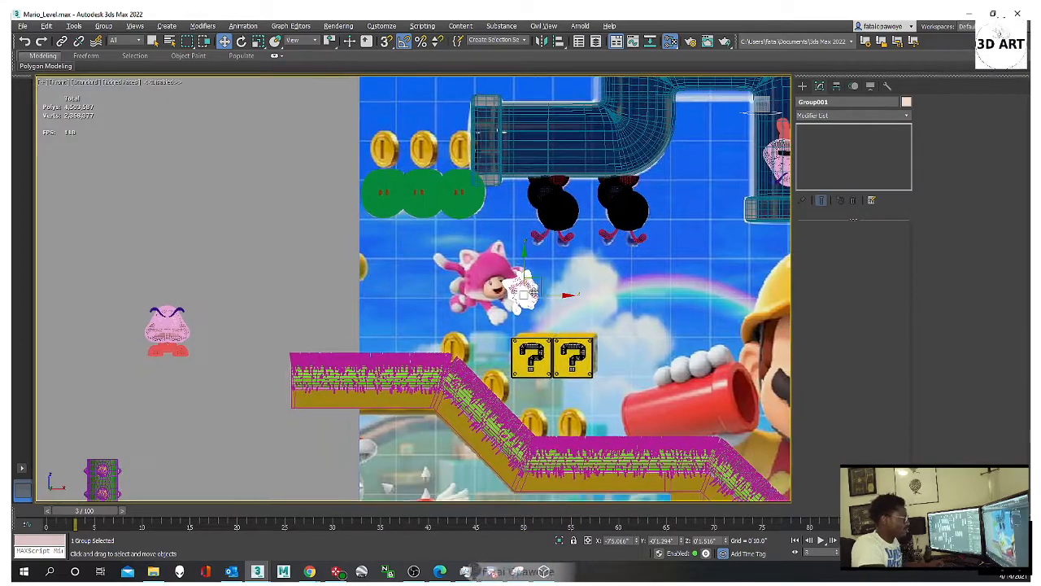
# Step: Scale the character group up uniformly to approximate the size of the reference character
pyautogui.scroll(-5, 520, 294)
pyautogui.press('e')
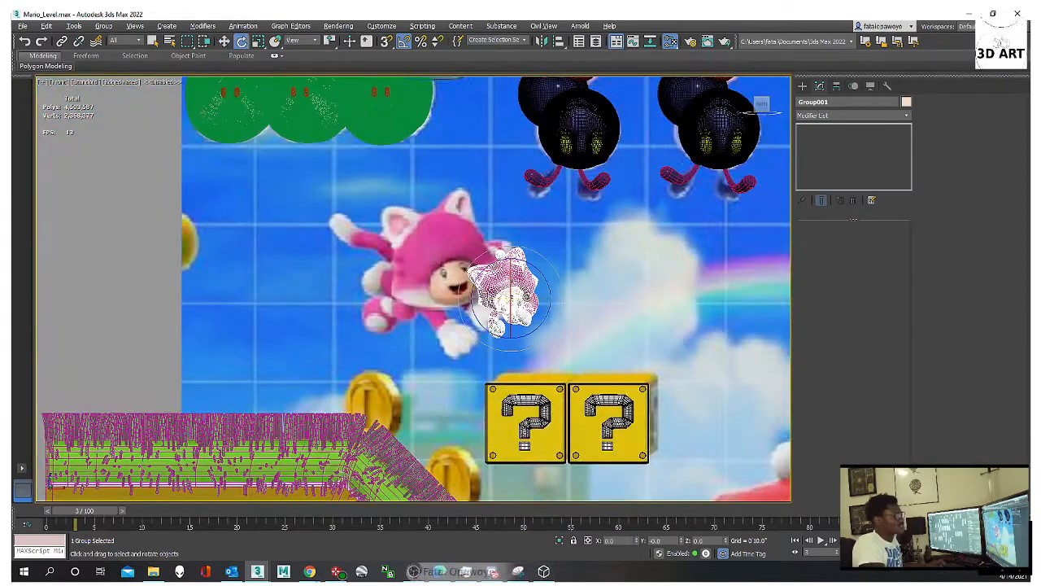
pyautogui.press('r')
pyautogui.moveTo(520, 294); pyautogui.dragTo(589, 225)
pyautogui.press('w')
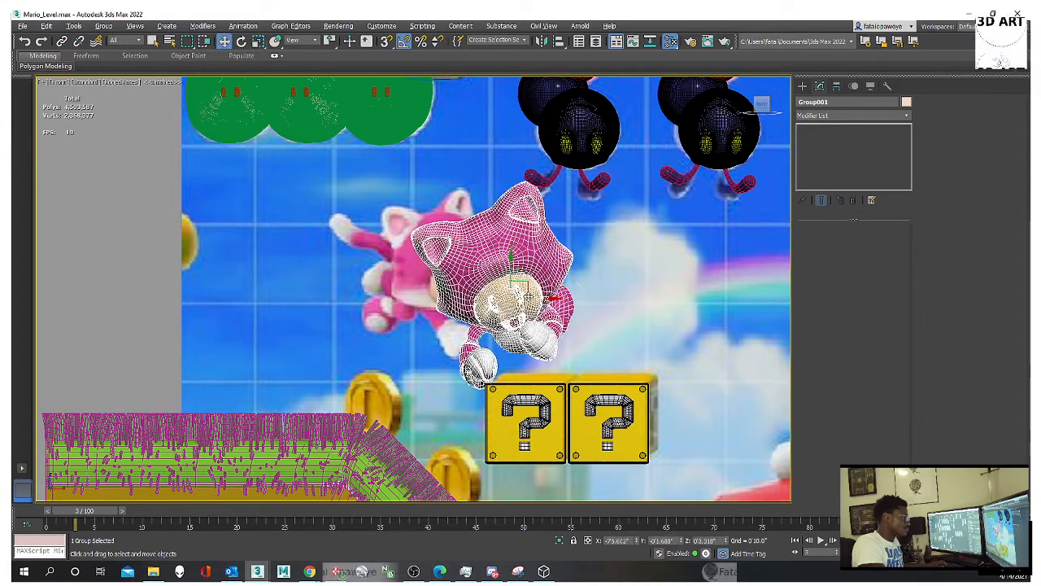
# Step: Rotate the character group sideways and move it over the reference character
pyautogui.press('e')
pyautogui.moveTo(460, 290); pyautogui.dragTo(503, 289)
pyautogui.press('w')
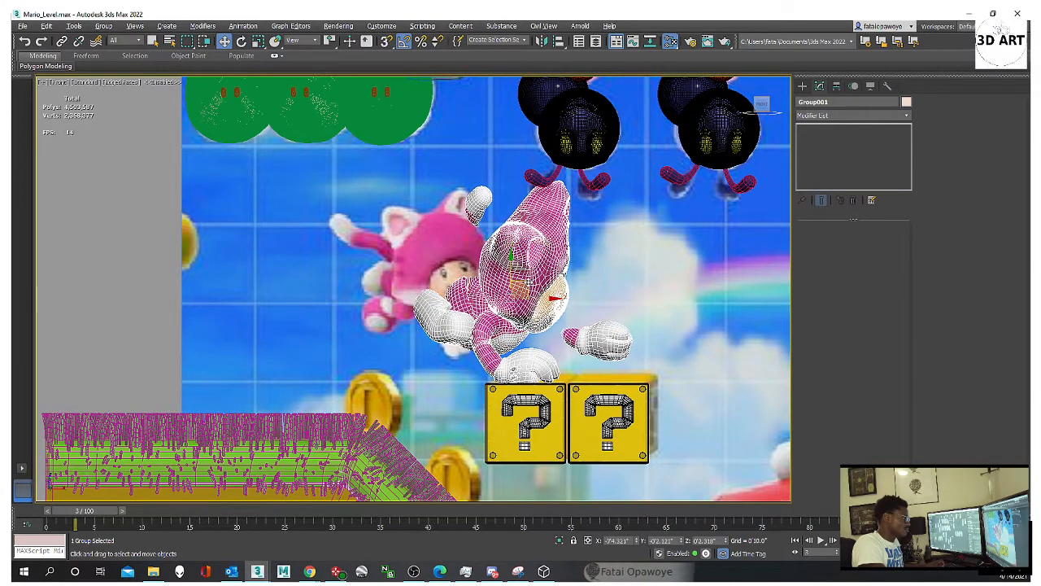
pyautogui.moveTo(528, 282); pyautogui.dragTo(450, 250)
# Step: Rotate the character group further to refine its flying orientation
pyautogui.keyDown('alt'); pyautogui.moveTo(454, 254); pyautogui.dragTo(446, 277, button='middle'); pyautogui.keyUp('alt')
pyautogui.press('e')
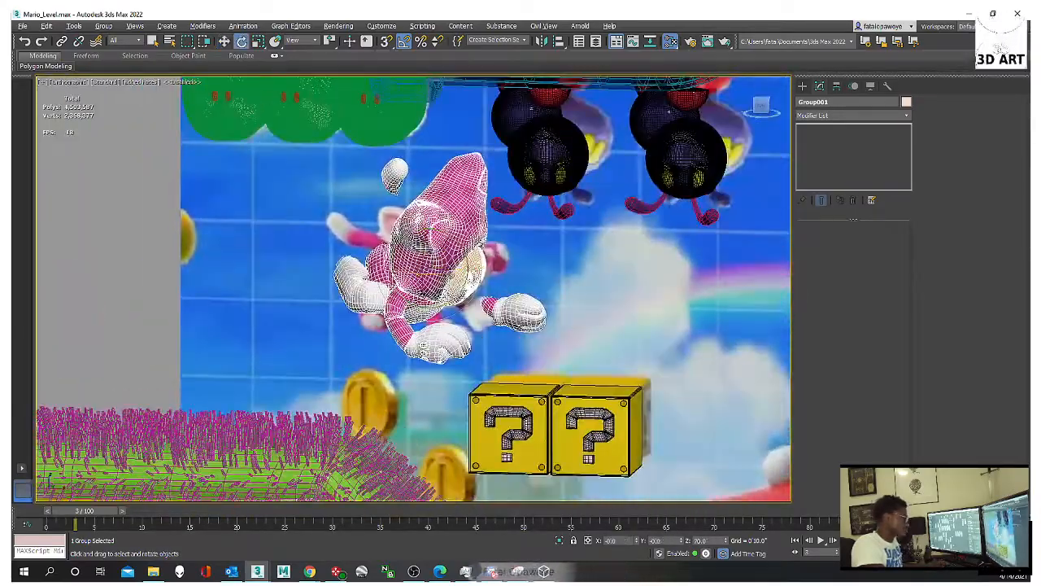
pyautogui.moveTo(466, 273); pyautogui.dragTo(430, 256)
pyautogui.press('w')
# Step: Hide the background reference plane behind the level
pyautogui.keyDown('alt'); pyautogui.moveTo(444, 341); pyautogui.dragTo(541, 272, button='middle'); pyautogui.keyUp('alt')
pyautogui.scroll(-4, 488, 274)
pyautogui.scroll(-3, 487, 276)
pyautogui.scroll(-1, 545, 273)
pyautogui.click(617, 155)
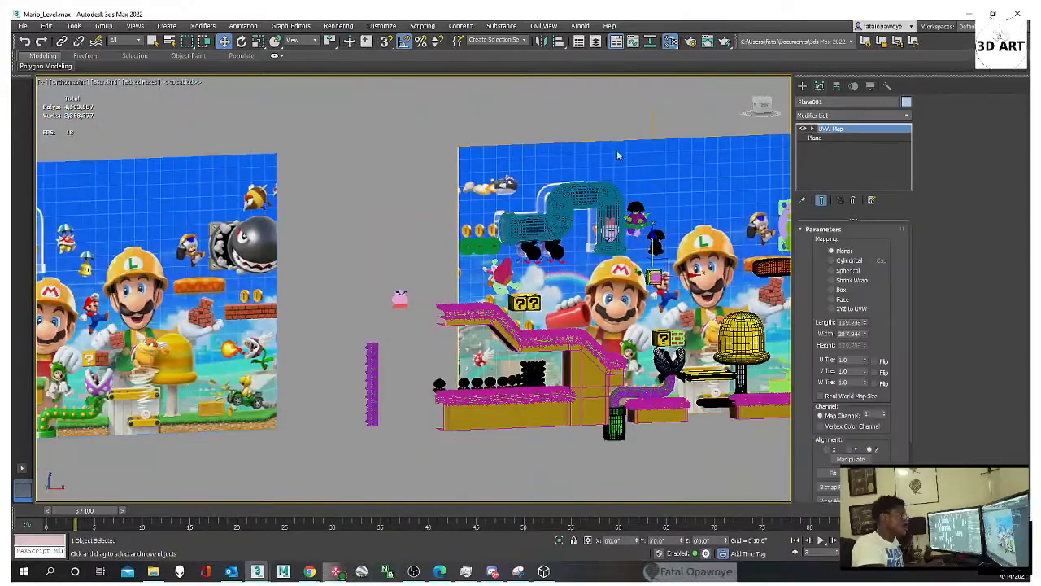
pyautogui.rightClick(618, 154)
pyautogui.click(673, 114)
pyautogui.keyDown('alt'); pyautogui.moveTo(673, 114); pyautogui.dragTo(732, 102, button='middle'); pyautogui.keyUp('alt')
# Step: Select the character group and turn off the edged-faces display
pyautogui.click(802, 86)
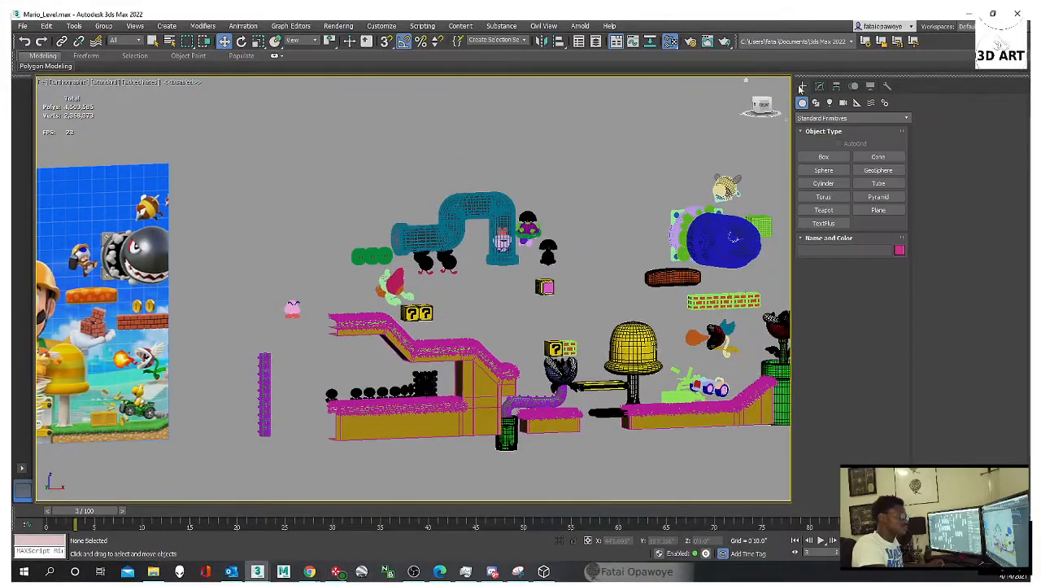
pyautogui.scroll(5, 387, 294)
pyautogui.click(391, 284)
pyautogui.keyDown('alt'); pyautogui.moveTo(393, 287); pyautogui.dragTo(366, 249, button='middle'); pyautogui.keyUp('alt')
pyautogui.press('F4')
# Step: Examine the character's size and placement relative to the rest of the level and the character reference image
pyautogui.scroll(-5, 445, 277)
pyautogui.scroll(-4, 444, 277)
pyautogui.scroll(2, 453, 255)
pyautogui.scroll(-2, 453, 255)
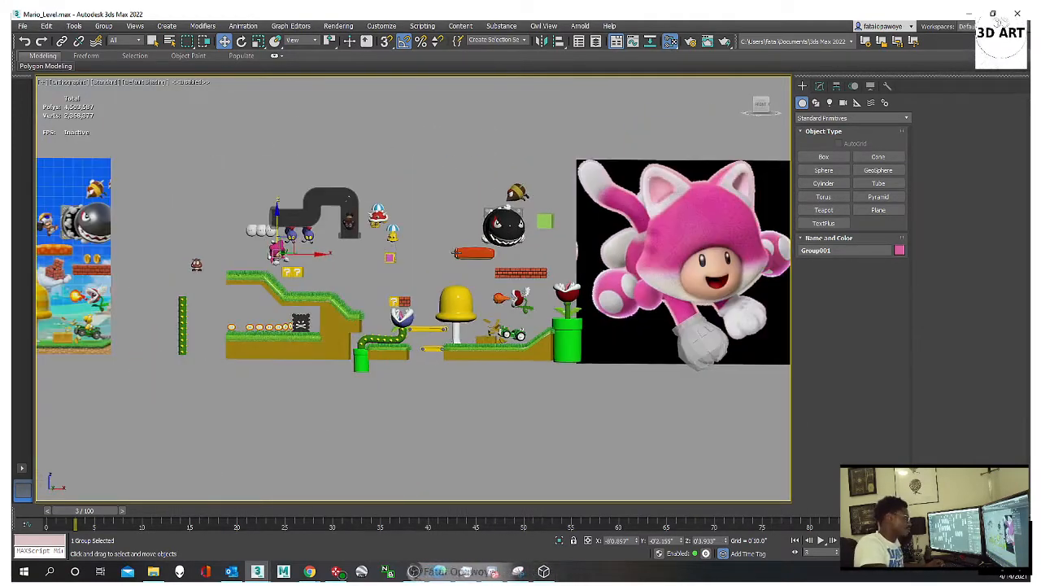
pyautogui.scroll(5, 276, 252)
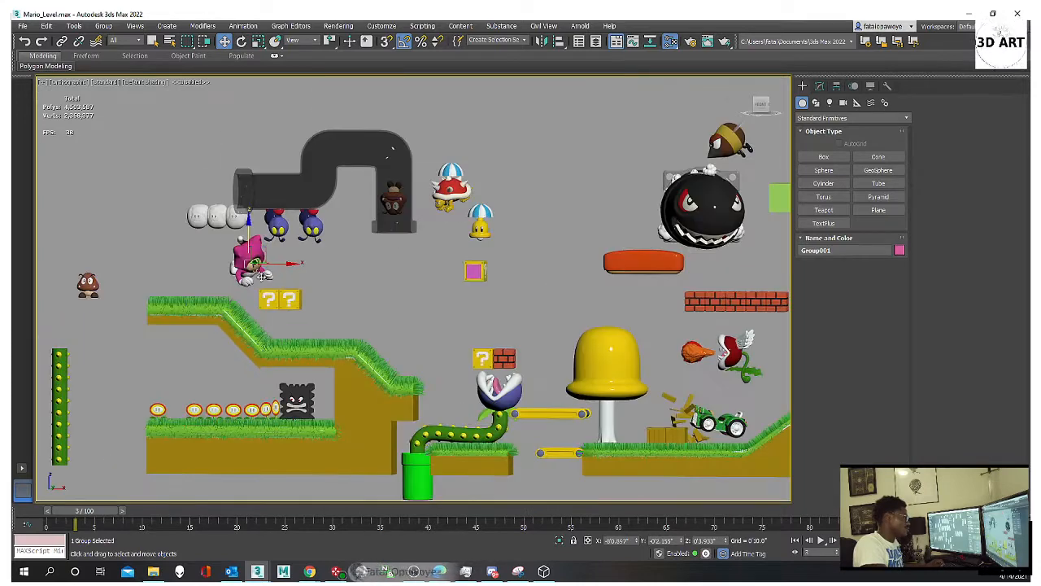
pyautogui.scroll(-5, 329, 280)
pyautogui.moveTo(389, 279); pyautogui.dragTo(310, 304, button='middle')
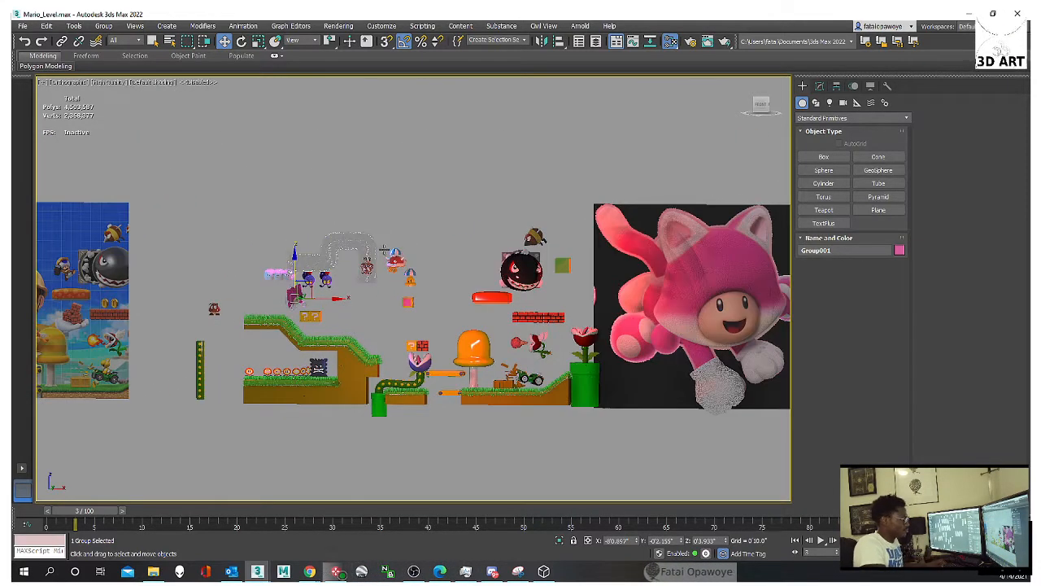
pyautogui.scroll(5, 400, 298)
pyautogui.moveTo(459, 233); pyautogui.dragTo(460, 230, button='middle')
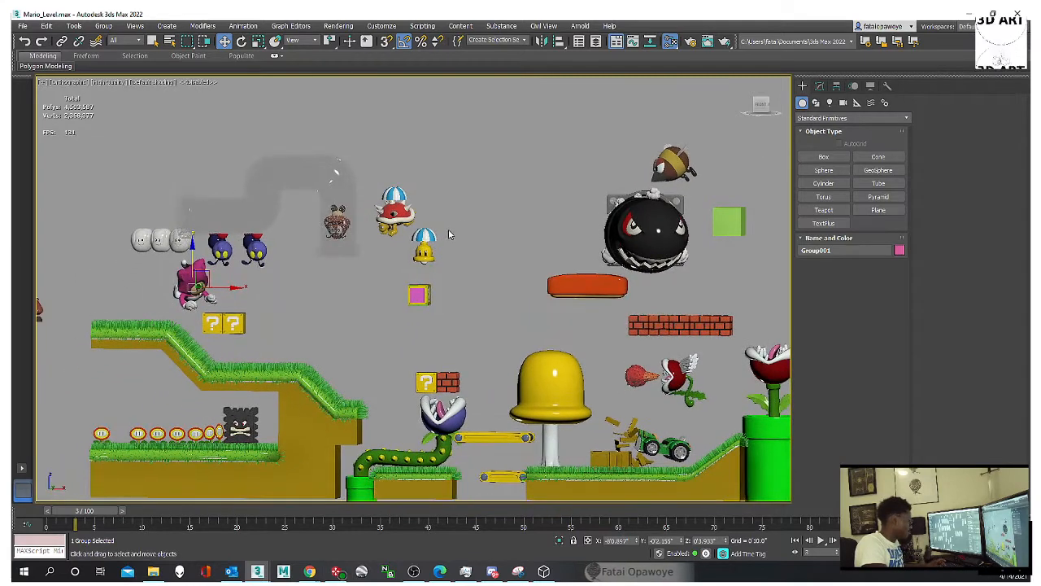
# Step: Show the level through the physical camera and clear the selection
pyautogui.press('c')
pyautogui.doubleClick(498, 211)
pyautogui.click(432, 221)
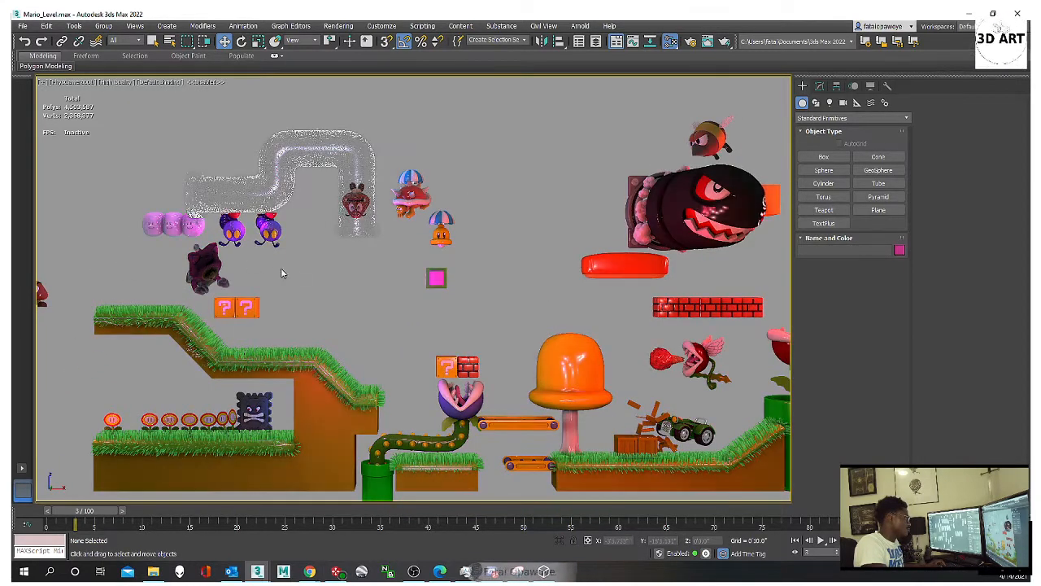
# Step: Try moving the character group horizontally toward the pipe's opening, and undo the move
pyautogui.click(216, 269)
pyautogui.moveTo(235, 272); pyautogui.dragTo(366, 271)
pyautogui.click(412, 271)
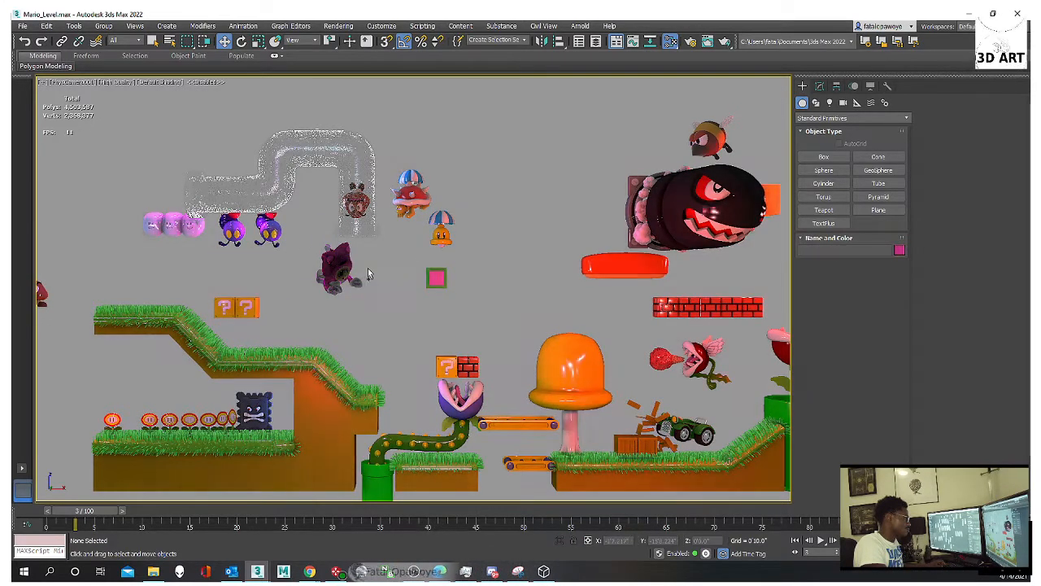
pyautogui.hotkey('ctrl', 'z')
pyautogui.hotkey('ctrl', 'z')
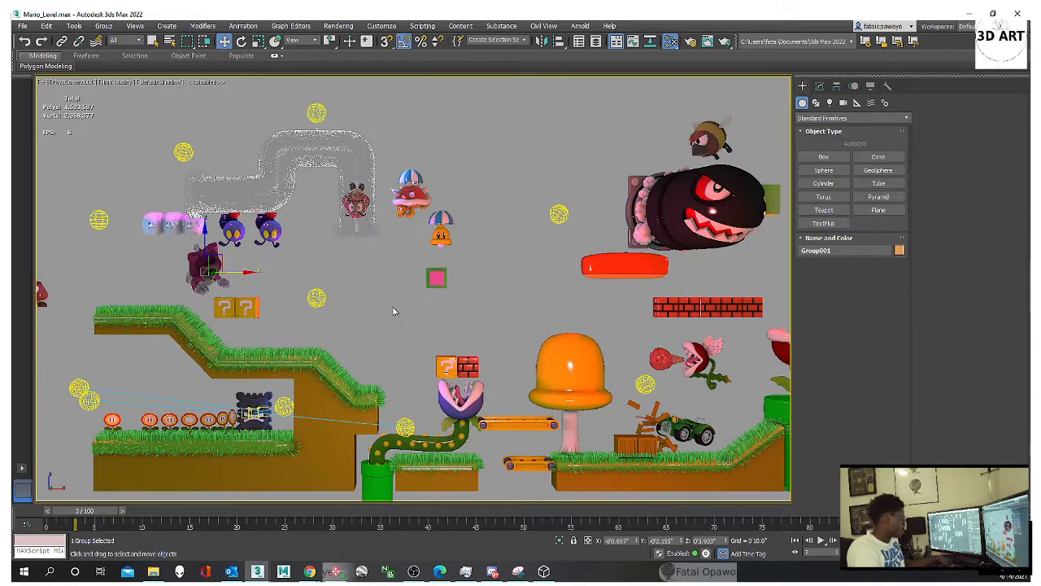
# Step: Duplicate the Arnold light below the pipe and move the copy next to the cat character
pyautogui.click(318, 297)
pyautogui.keyDown('shift'); pyautogui.moveTo(349, 297); pyautogui.dragTo(246, 292); pyautogui.keyUp('shift')
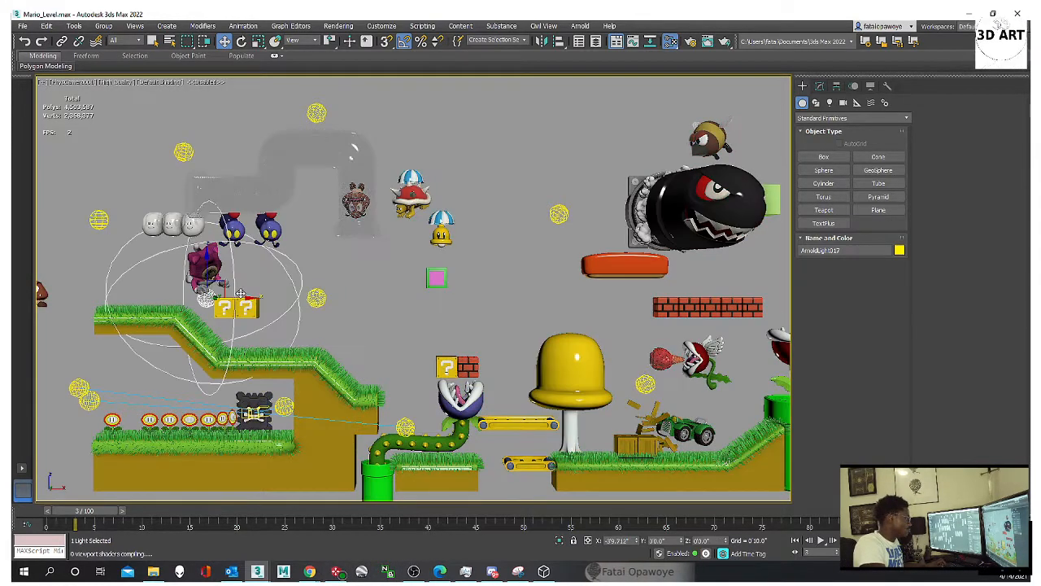
pyautogui.click(520, 335)
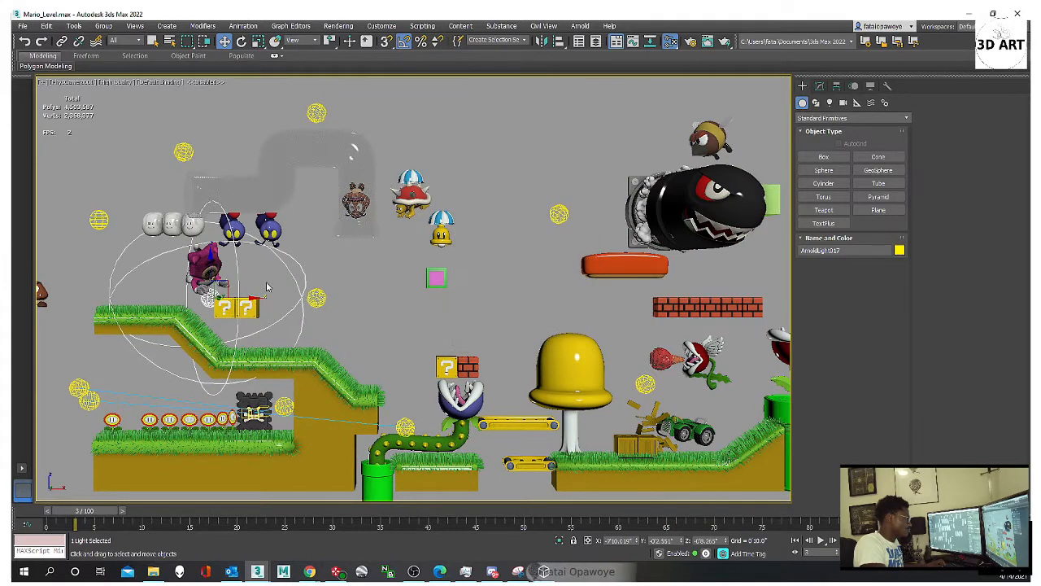
pyautogui.moveTo(209, 268); pyautogui.dragTo(182, 319)
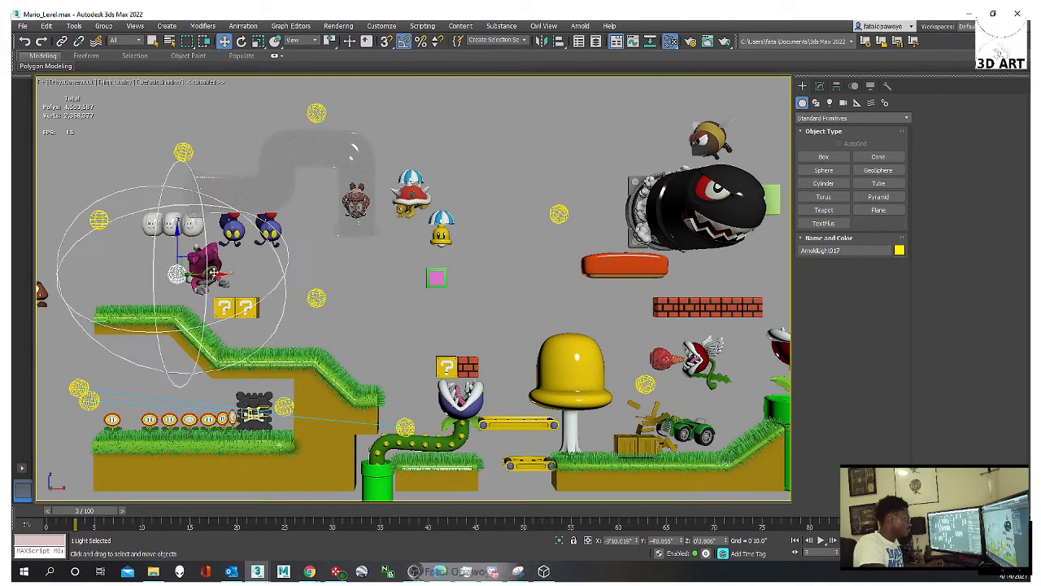
pyautogui.moveTo(212, 273); pyautogui.dragTo(233, 284)
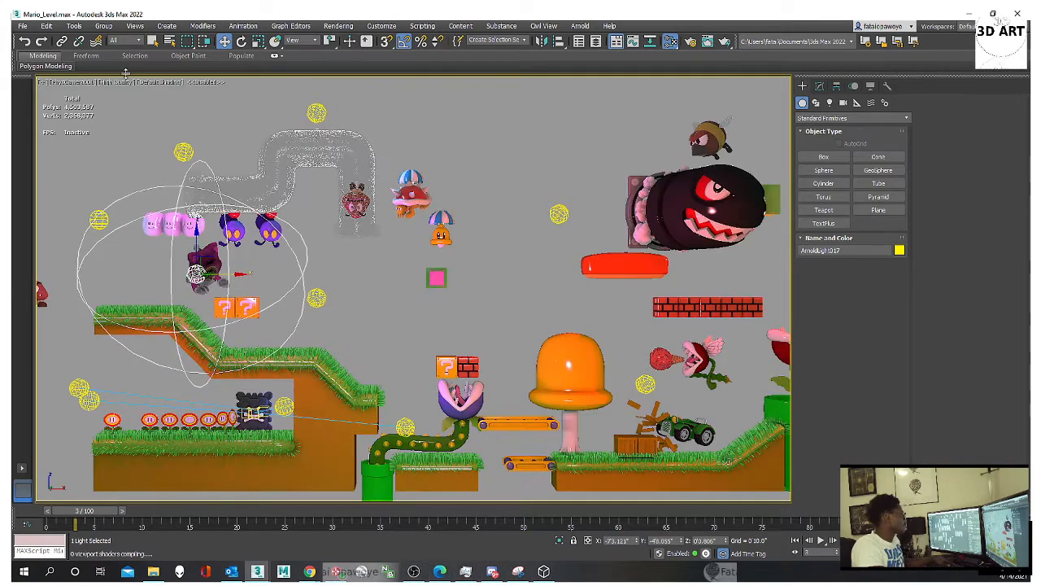
# Step: Adjust the copied light's horizontal position beside the character and hide all lights in the viewport
pyautogui.click(367, 285)
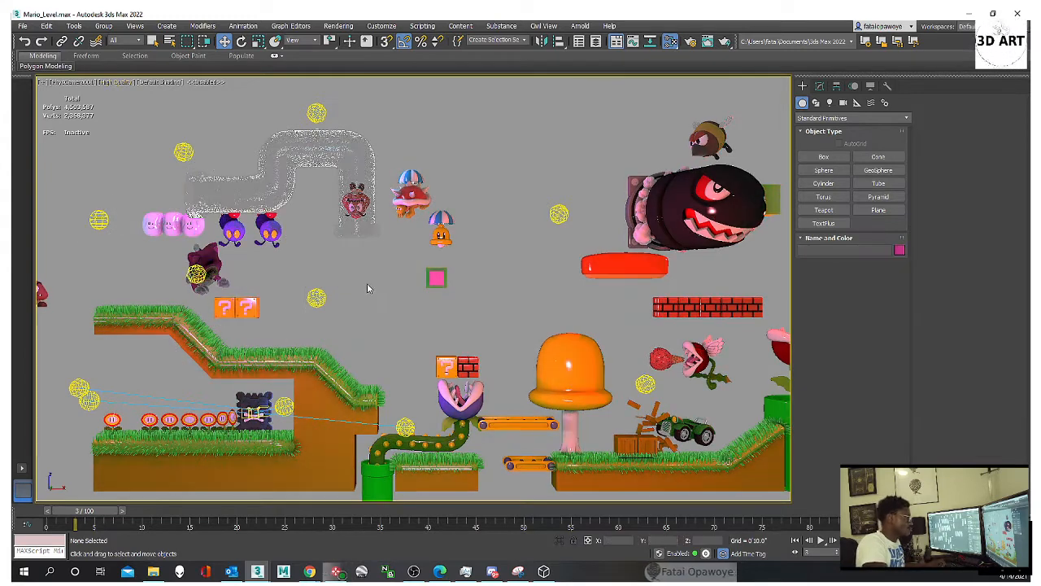
pyautogui.click(238, 275)
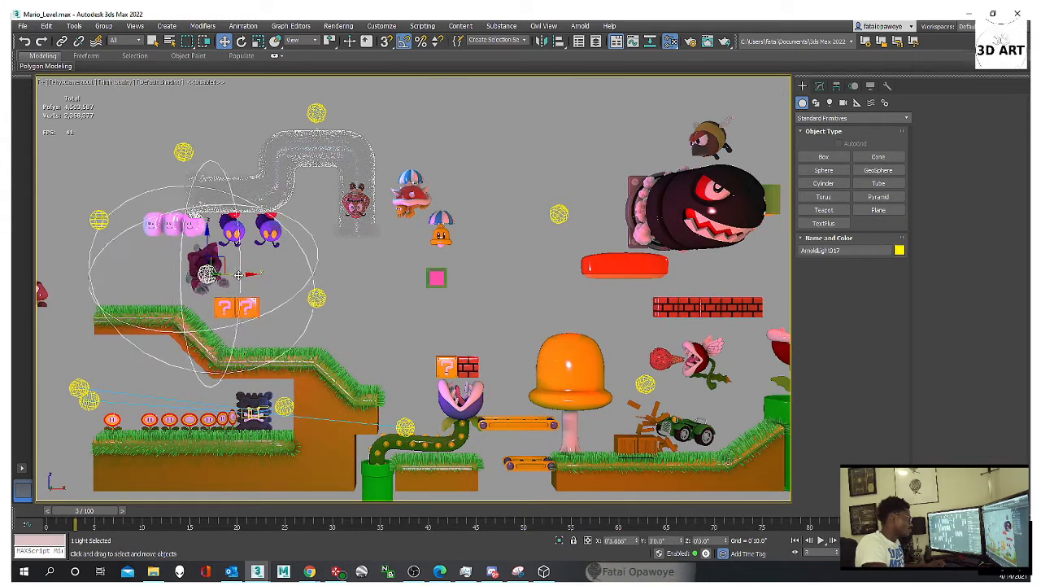
pyautogui.moveTo(238, 275); pyautogui.dragTo(219, 274)
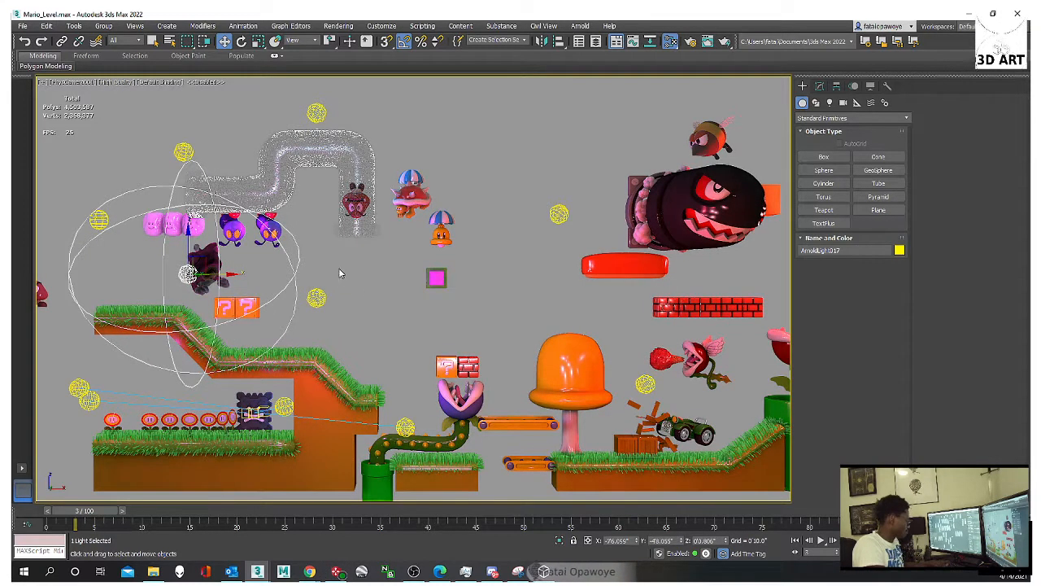
pyautogui.hotkey('shift', 'l')
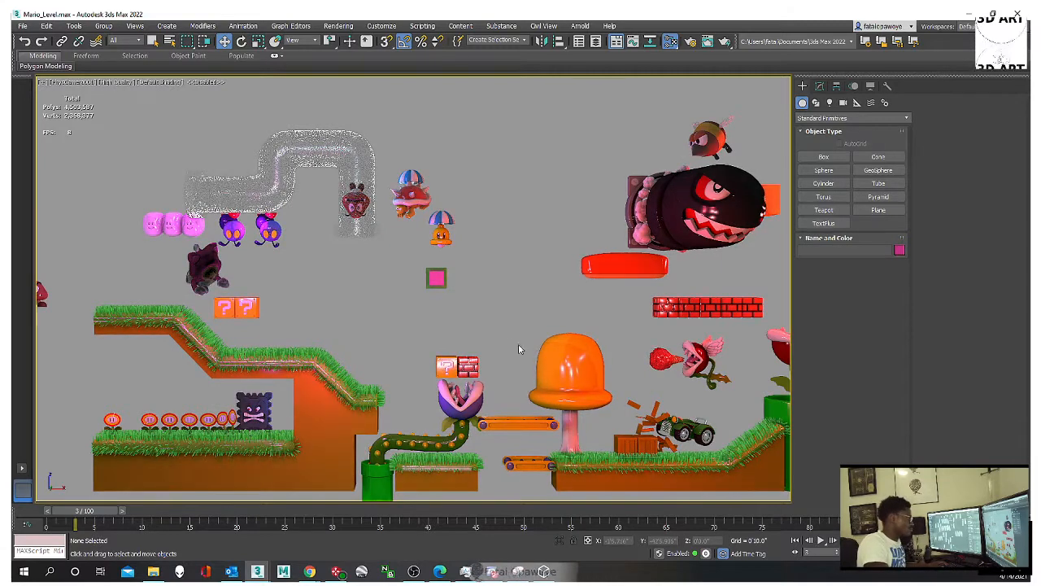
# Step: Select the character group and set the viewport quality to Standard
pyautogui.click(204, 262)
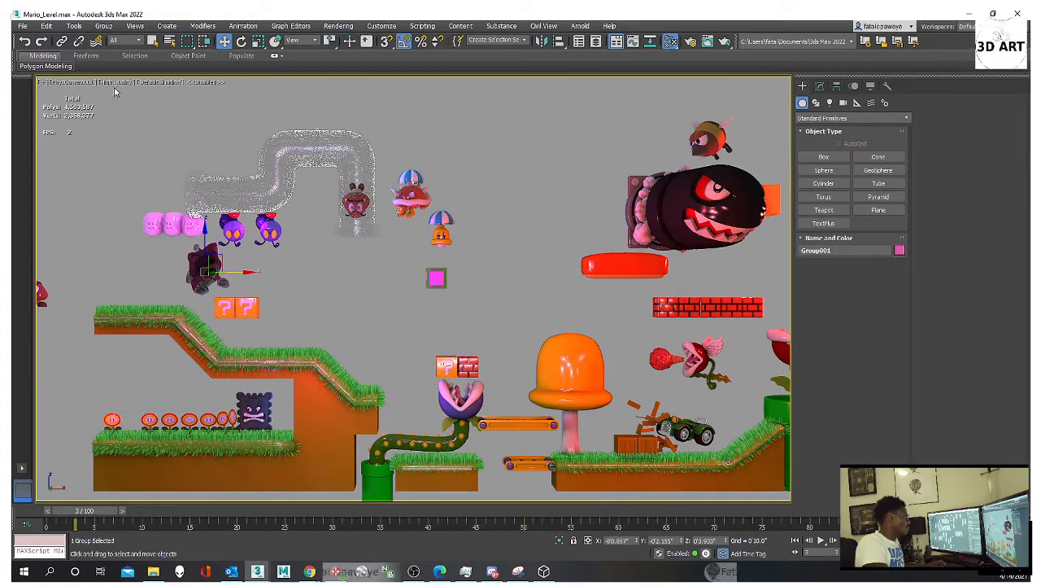
pyautogui.click(114, 83)
pyautogui.click(126, 115)
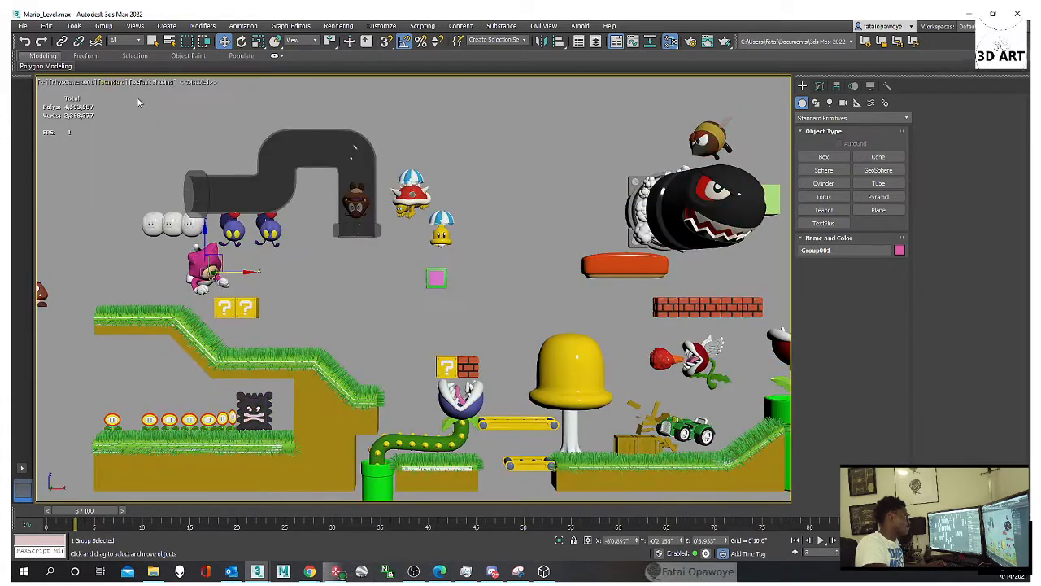
# Step: Hide the small pink and green cube floating in the middle of the level
pyautogui.hotkey('ctrl', 'i')
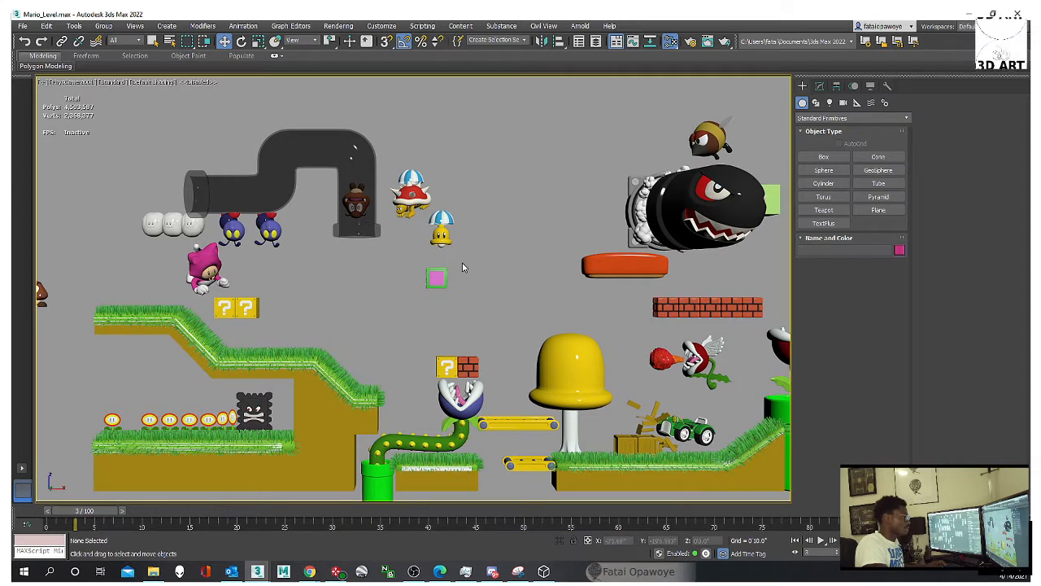
pyautogui.rightClick(480, 298)
pyautogui.click(506, 261)
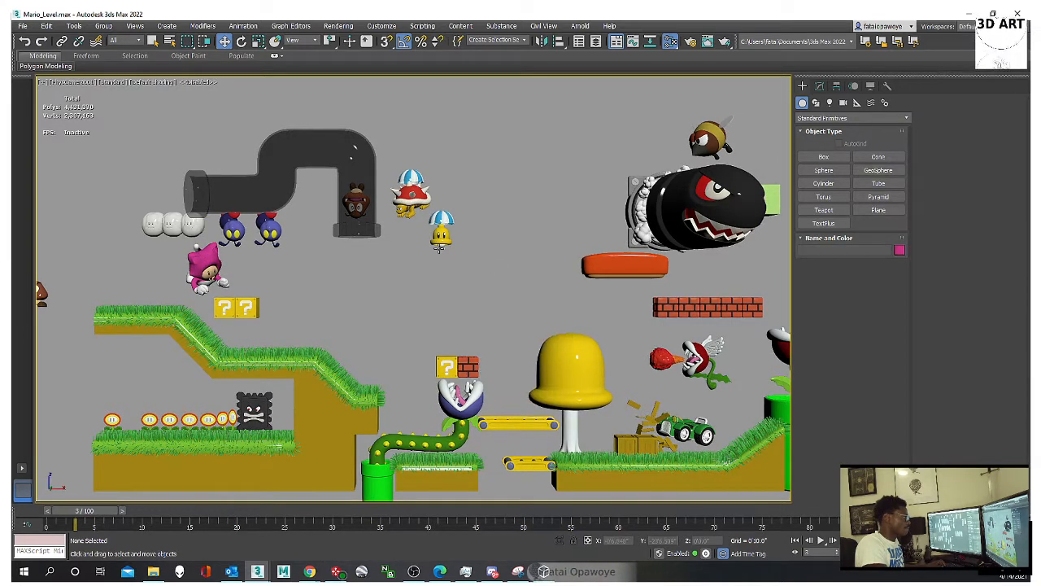